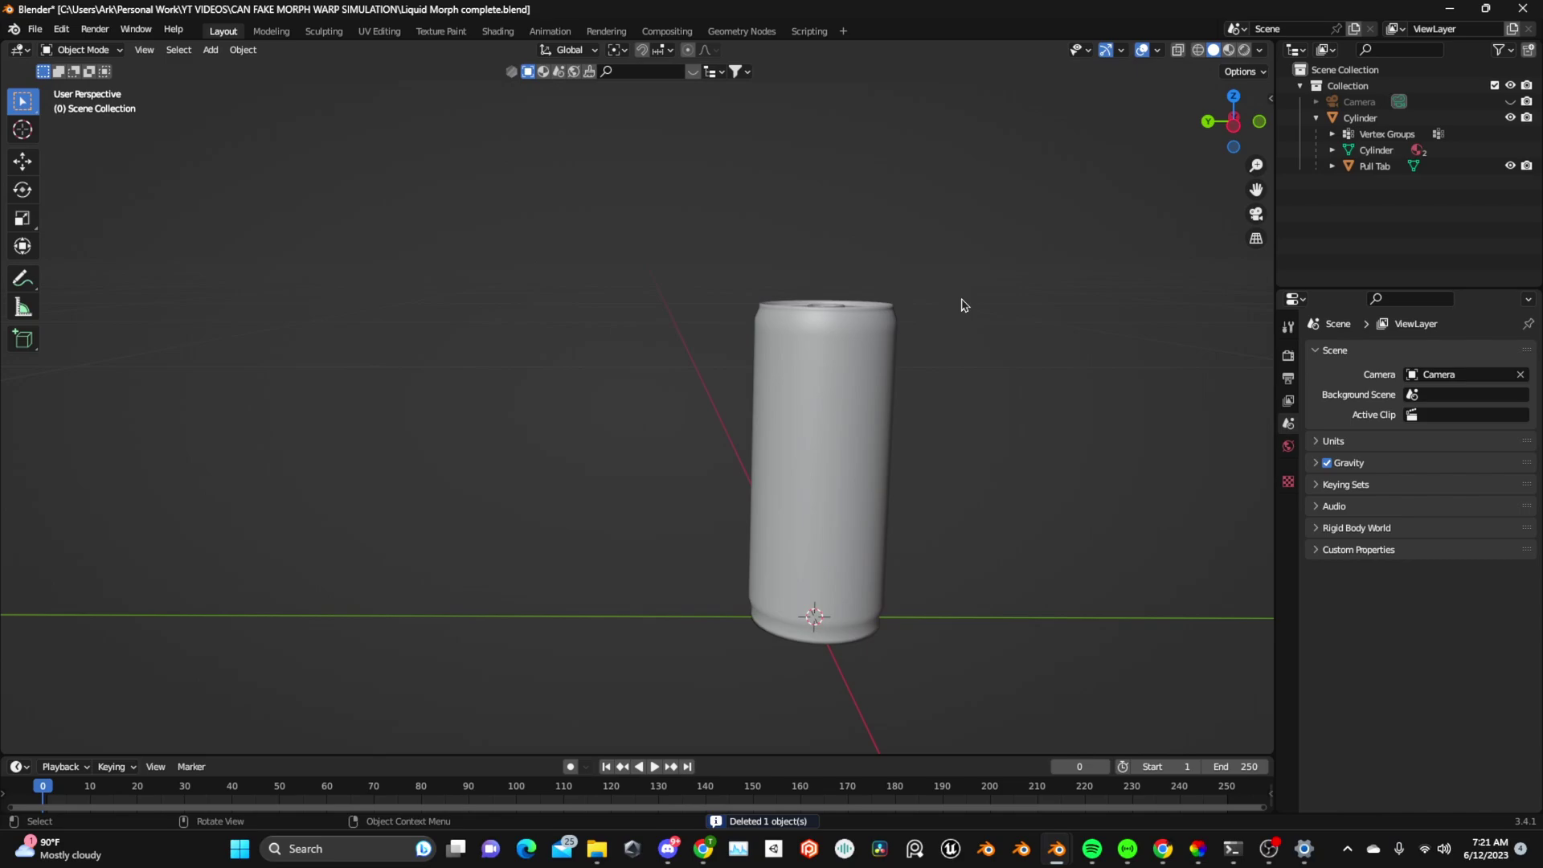
Add a Vertex Weight Proximity modifier to the can.
scroll(964, 305, "down", 4)
middle_click_drag(989, 265, 938, 285)
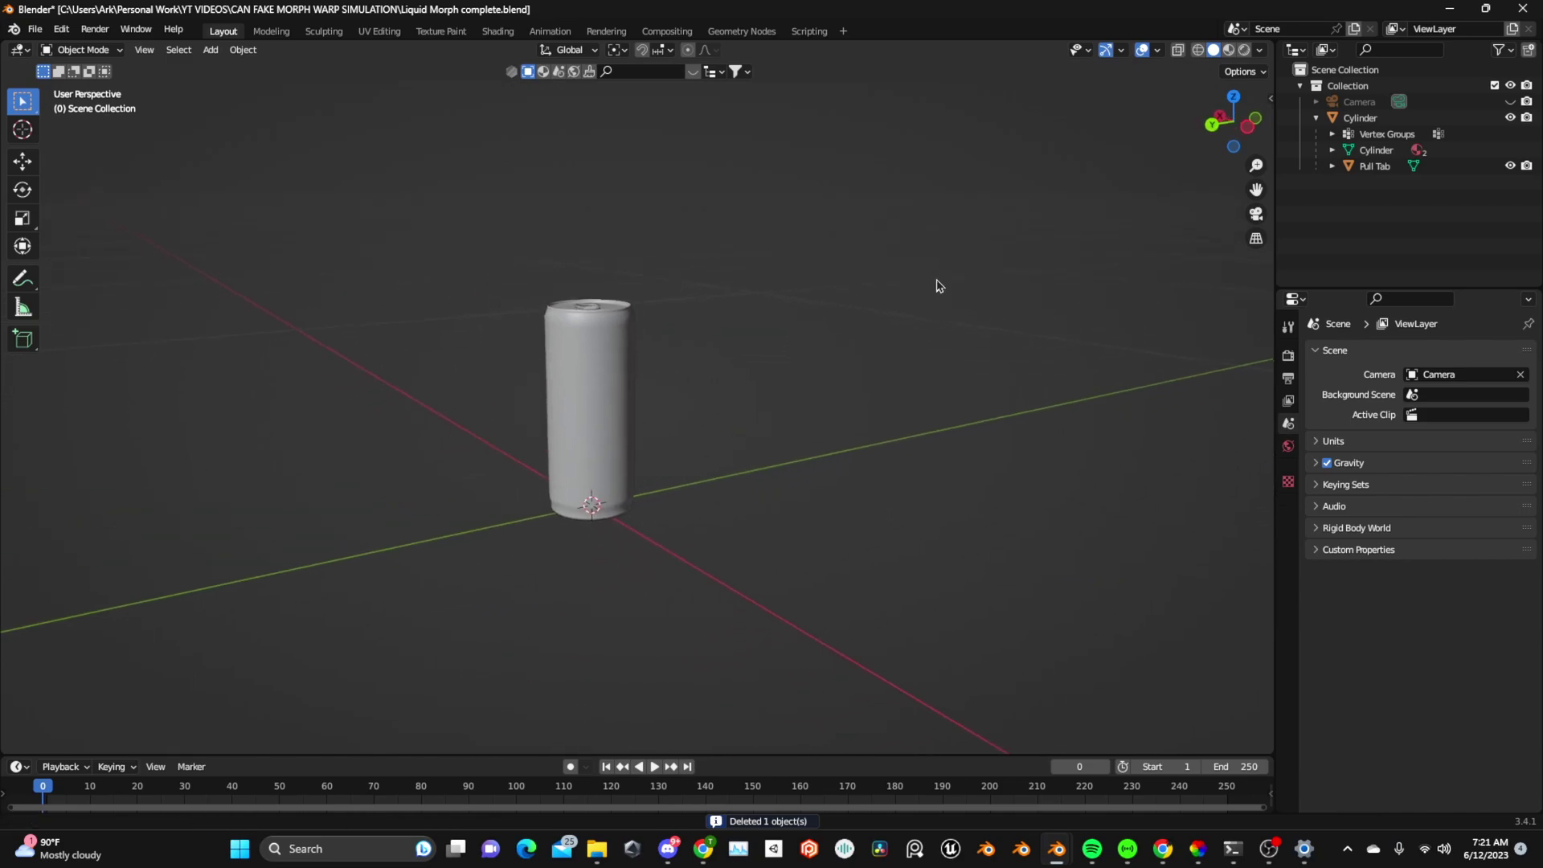
scroll(938, 286, "down", 4)
left_click(667, 372)
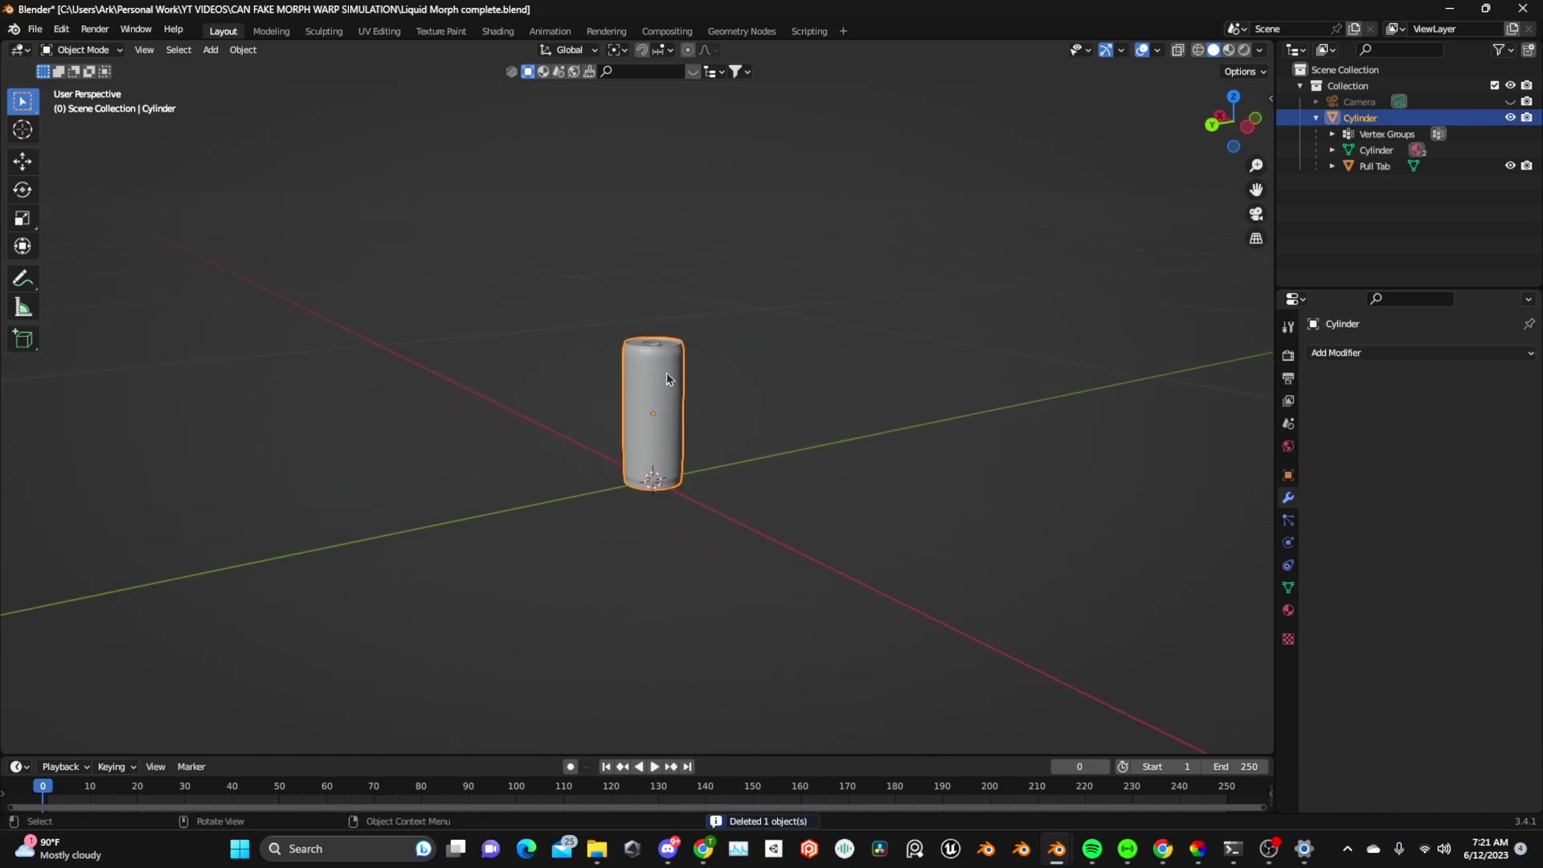
left_click(1407, 361)
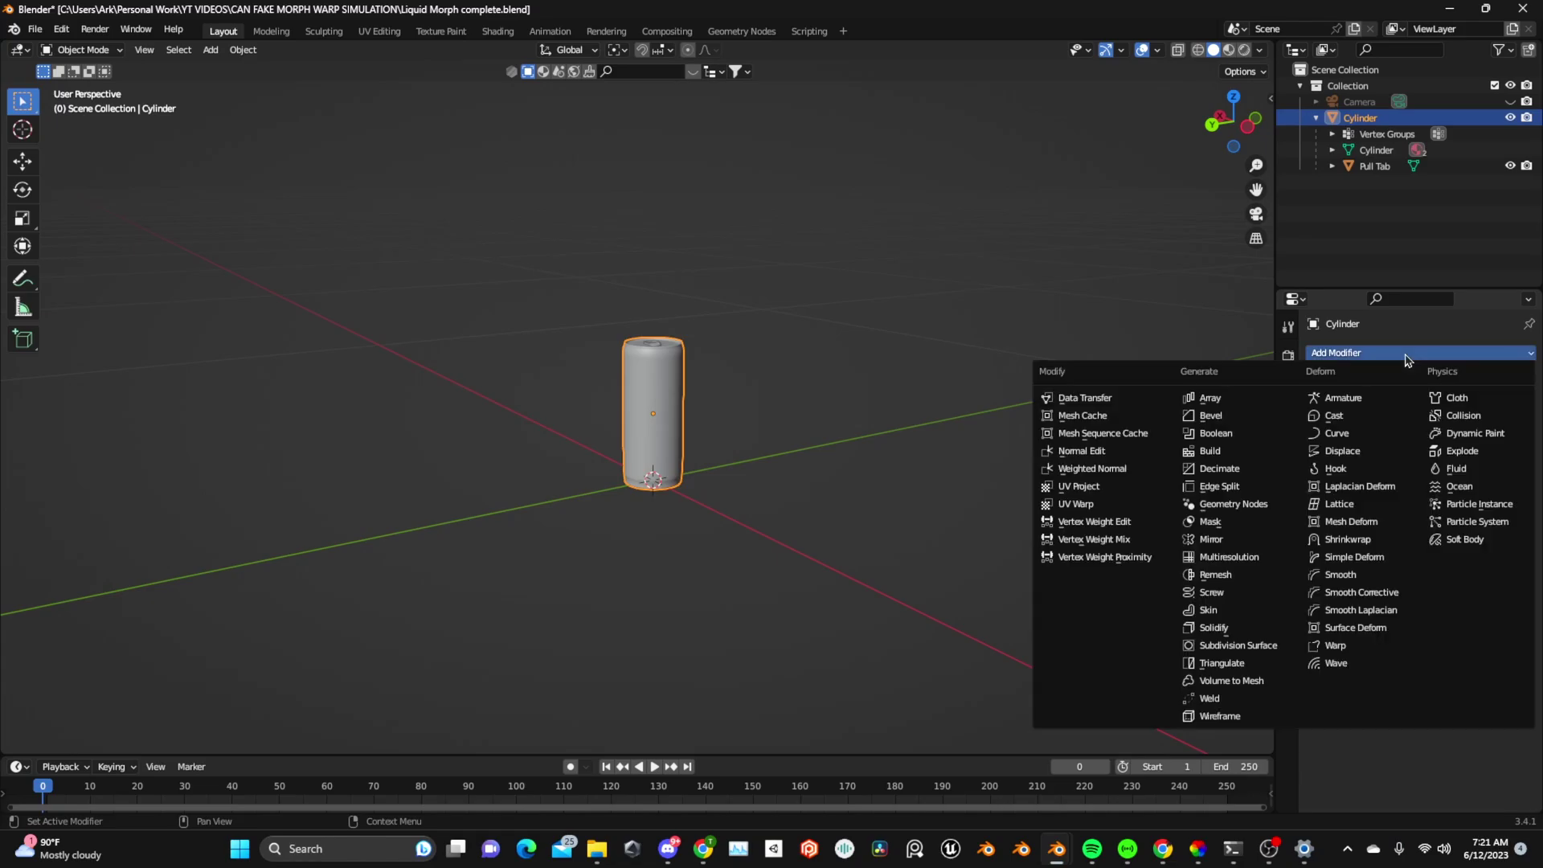
left_click(1142, 560)
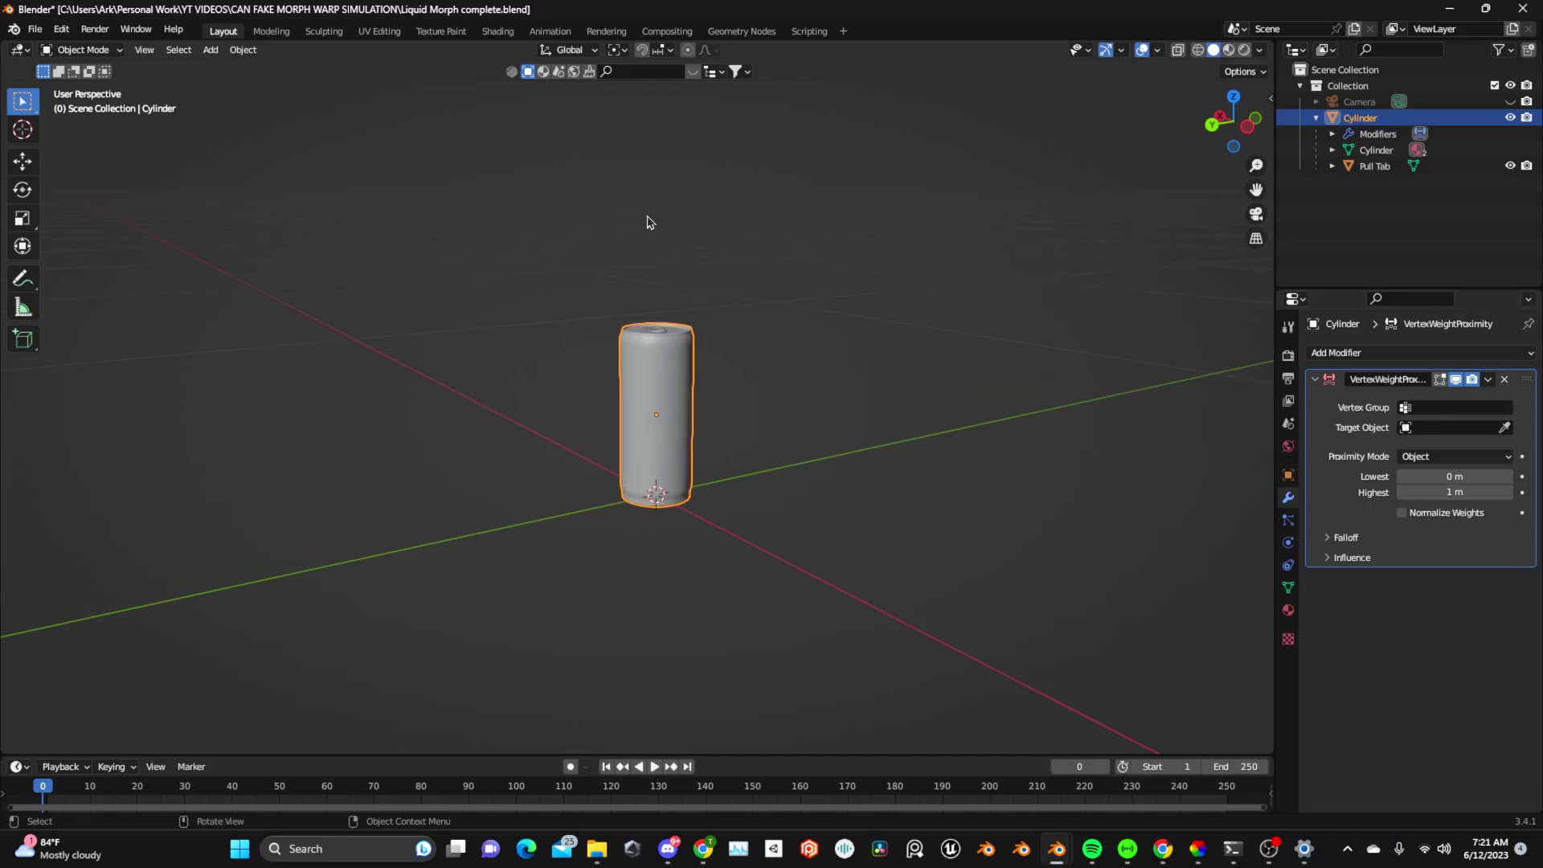
Create a vertex group on the can's mesh and assign all its vertices with weight 1.000, returning to Object Mode.
left_click(80, 50)
left_click(73, 85)
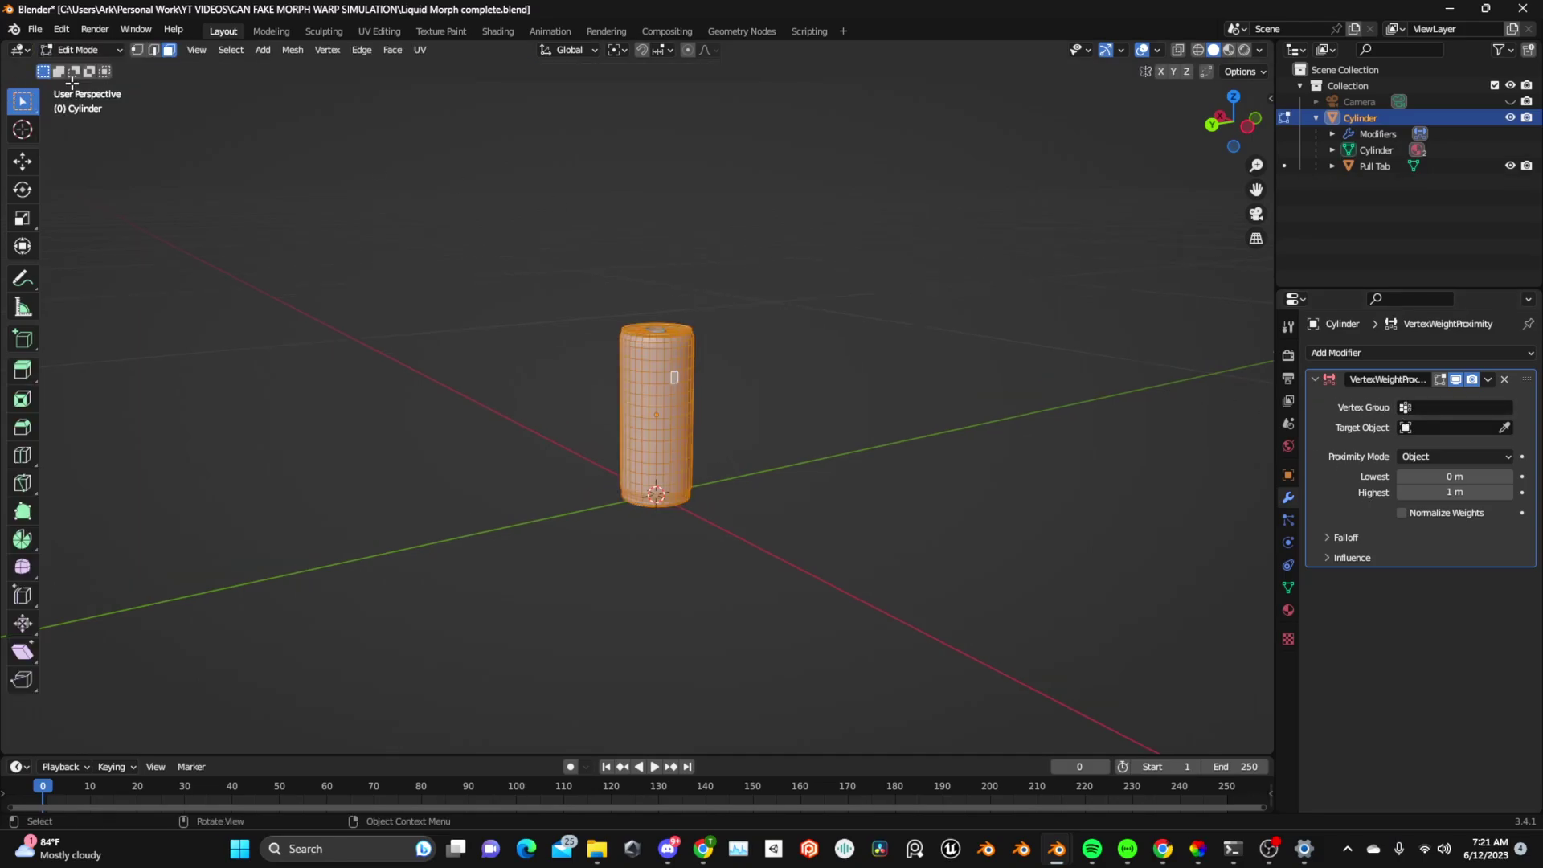
left_click(1288, 587)
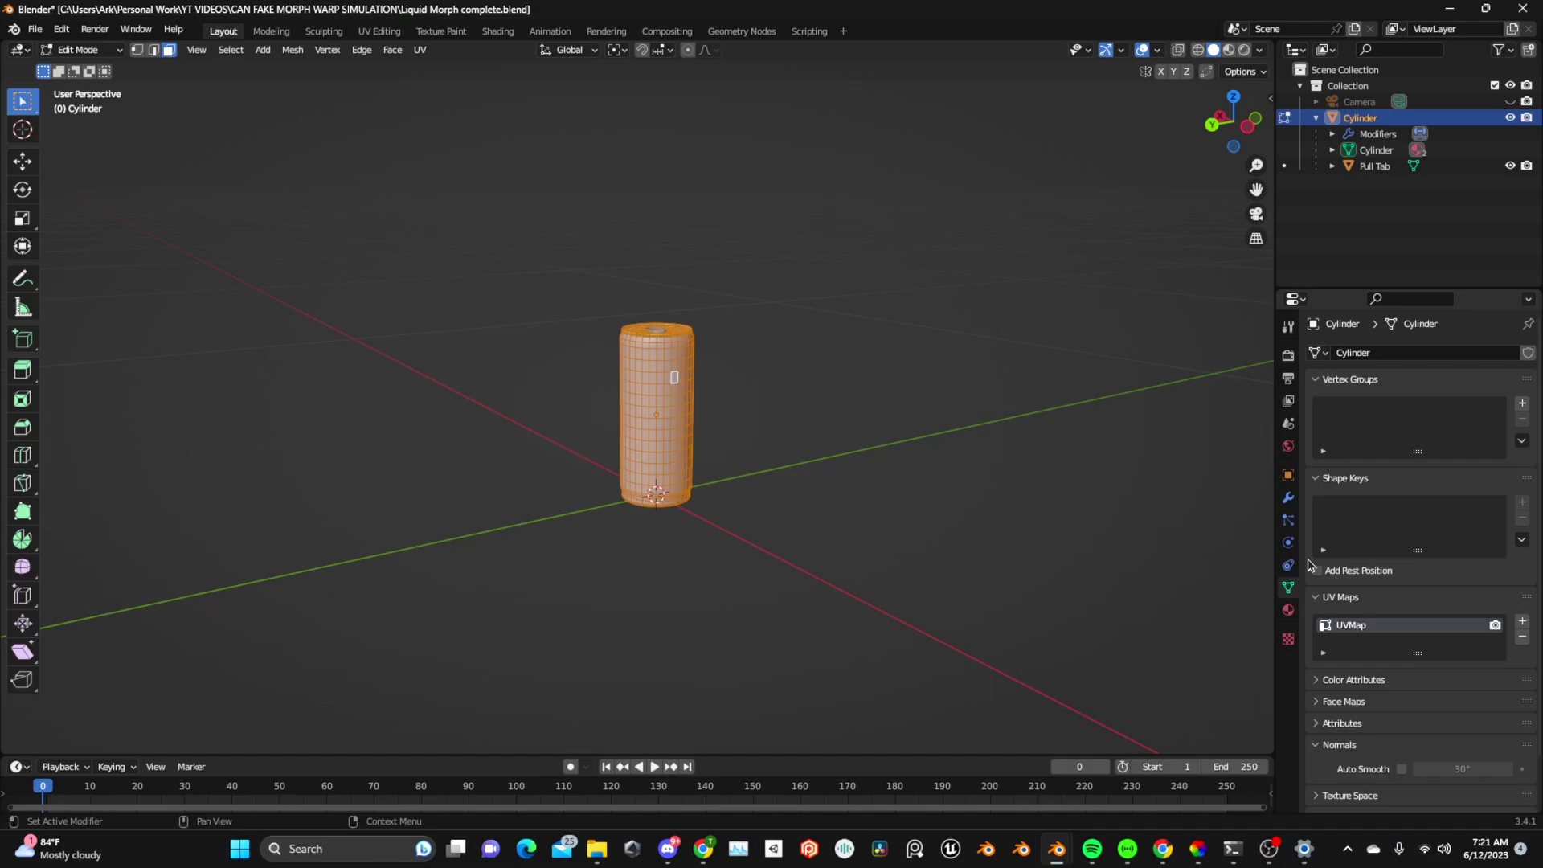
left_click(1522, 402)
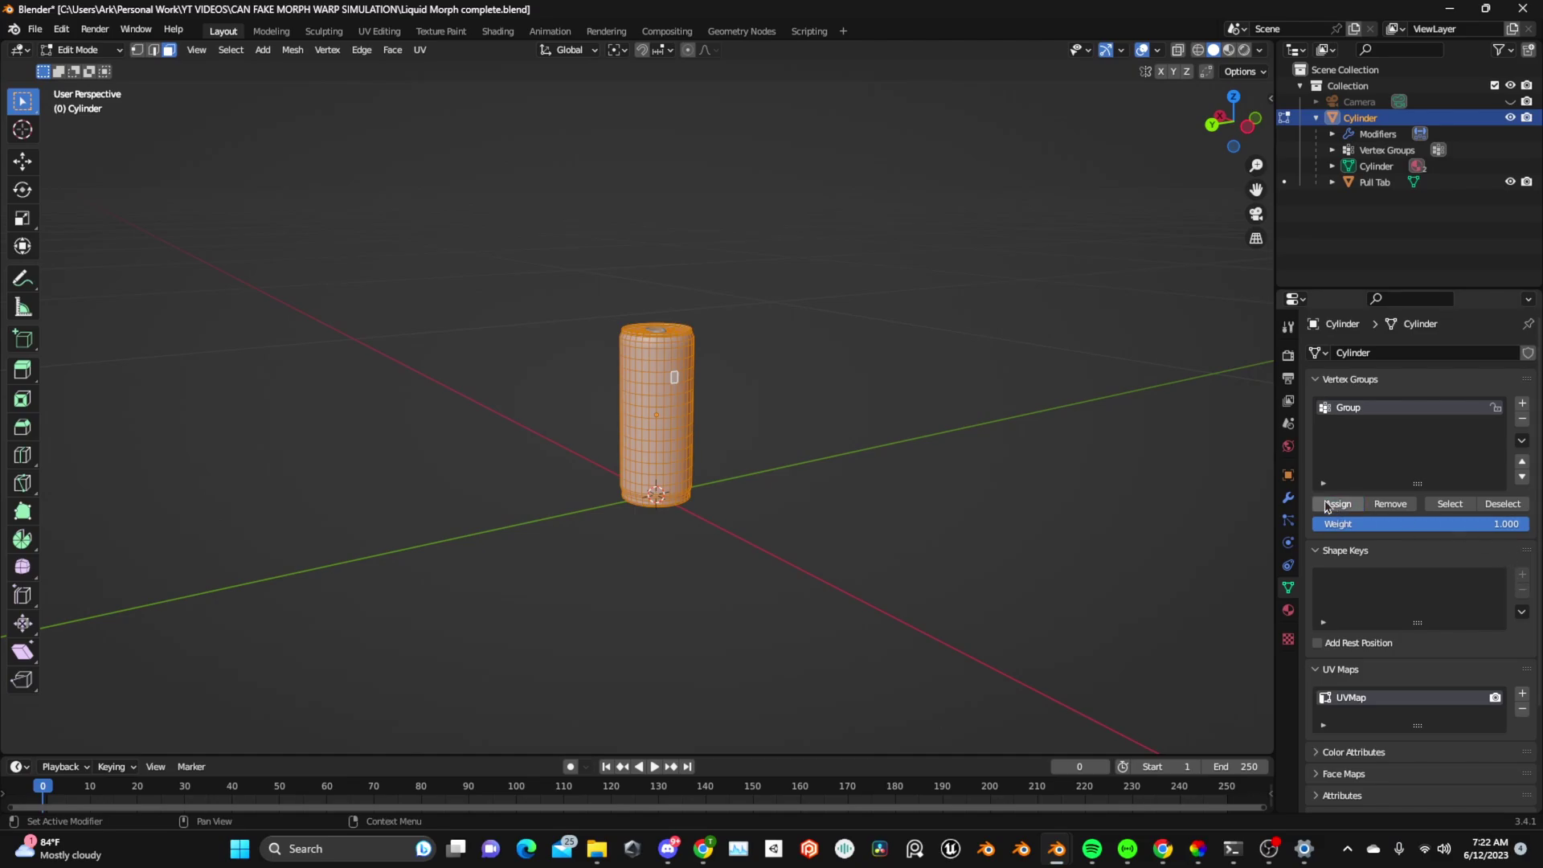
left_click(80, 49)
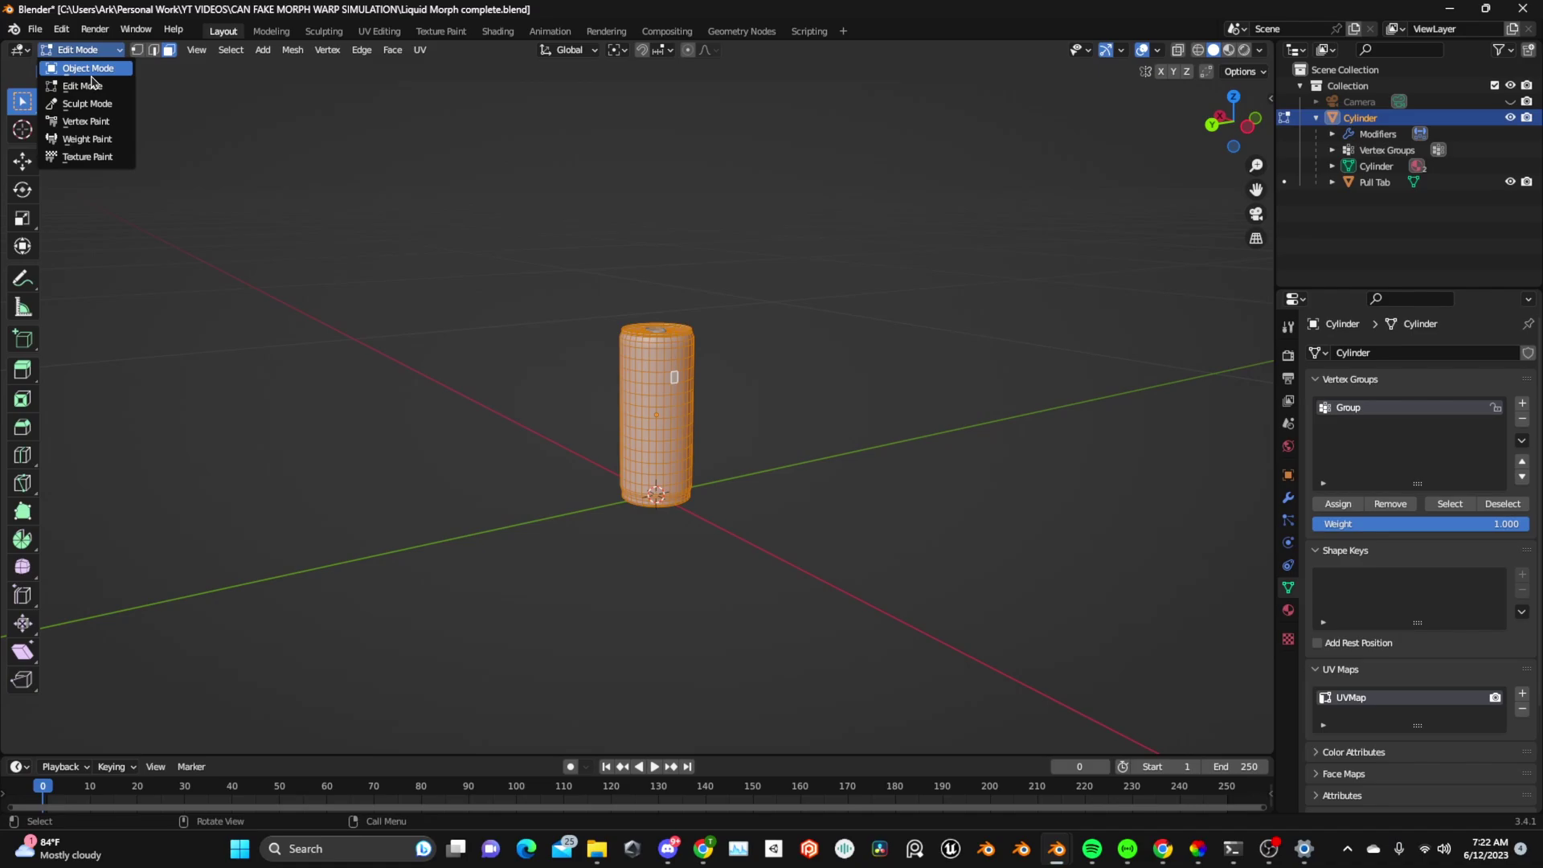
left_click(90, 70)
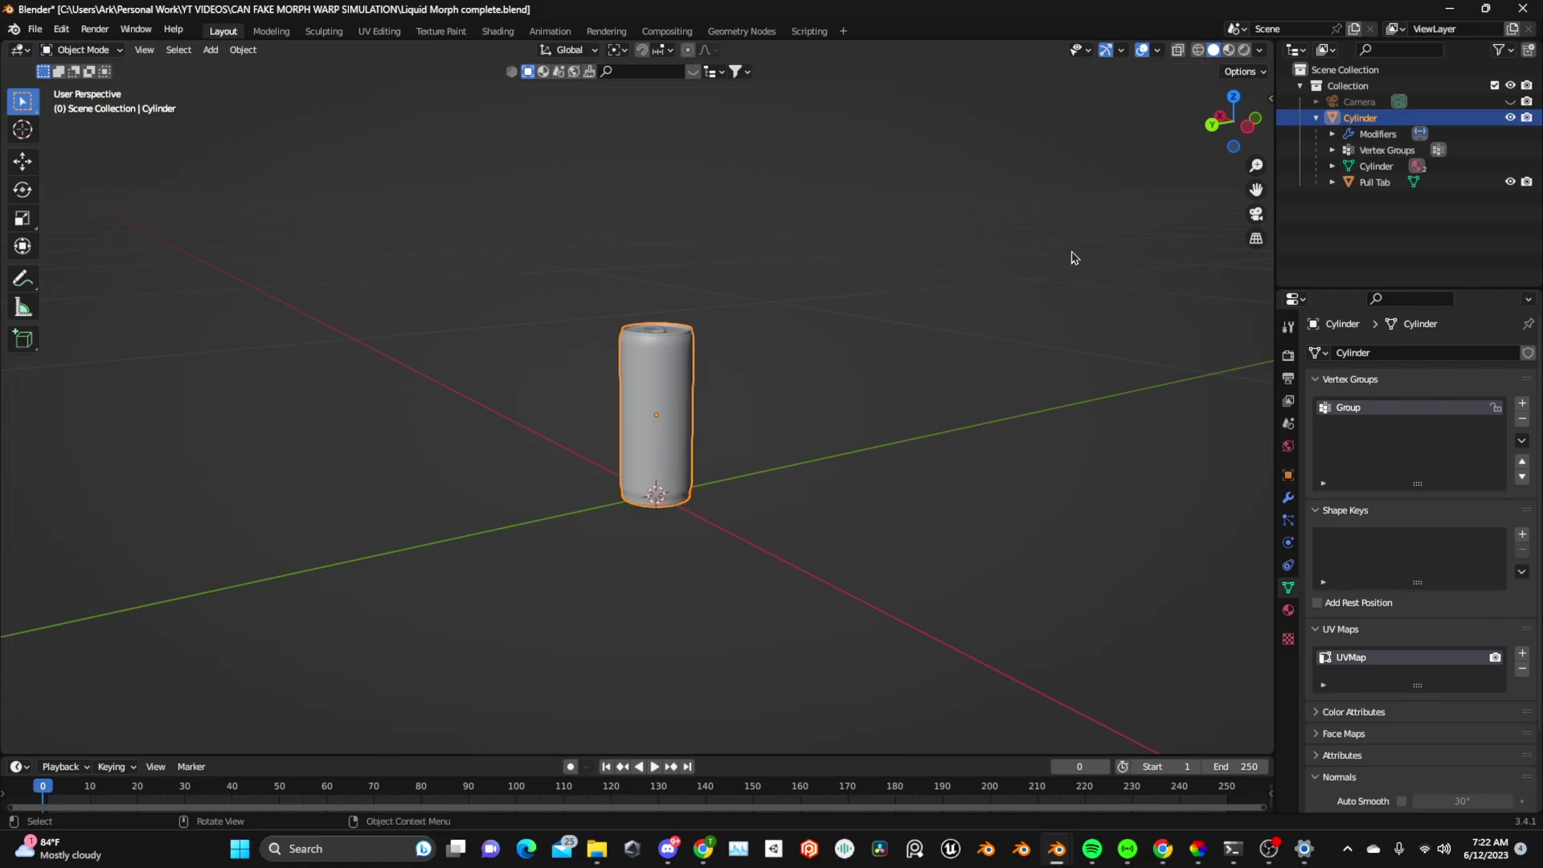
Set the Vertex Weight Proximity modifier's vertex group to Group.
left_click(1288, 497)
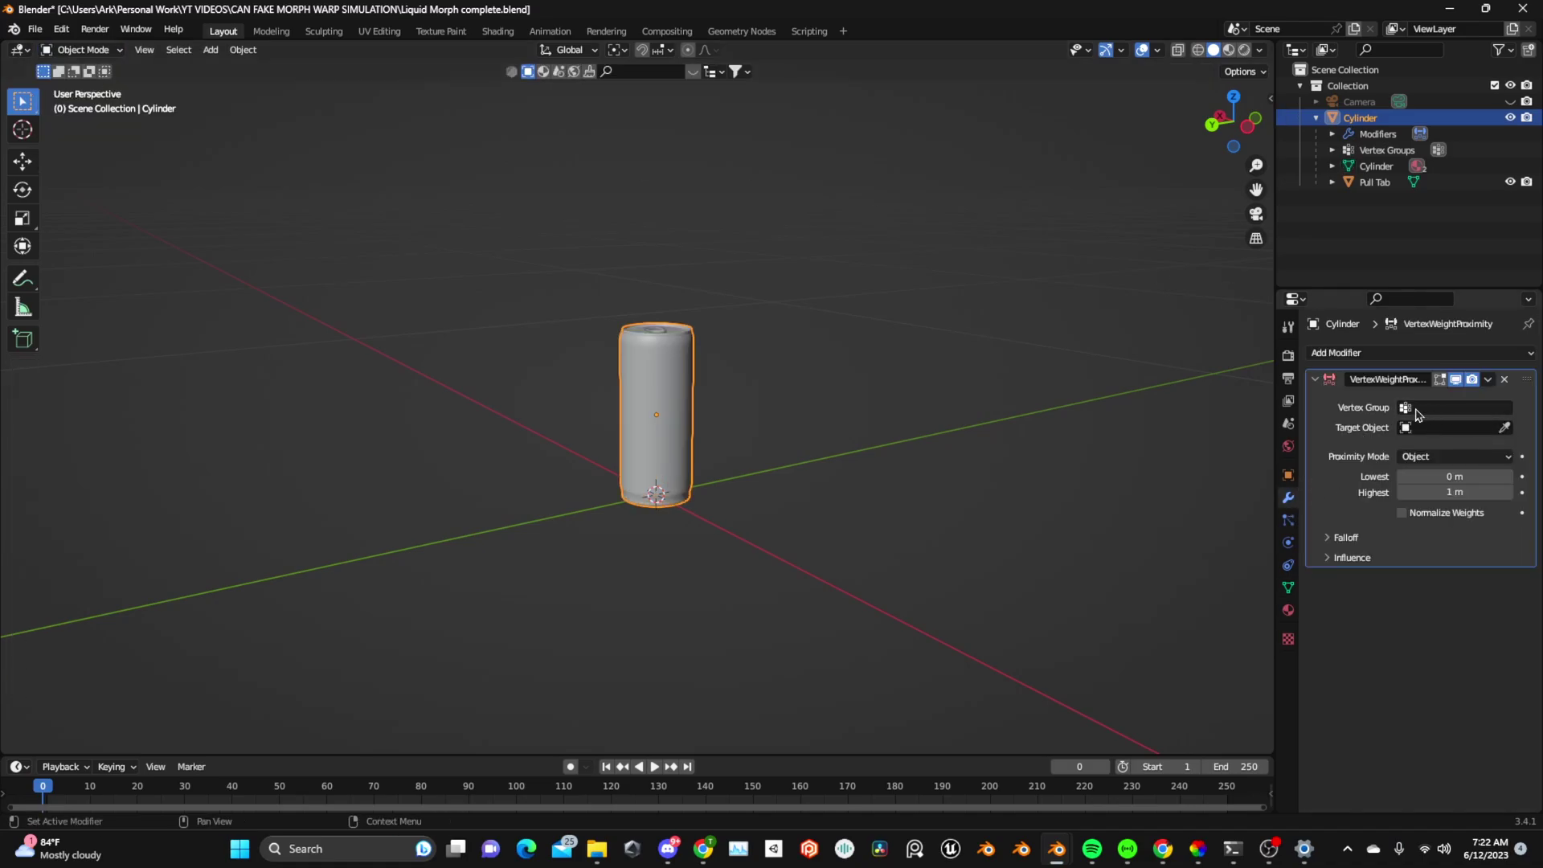
left_click(1415, 410)
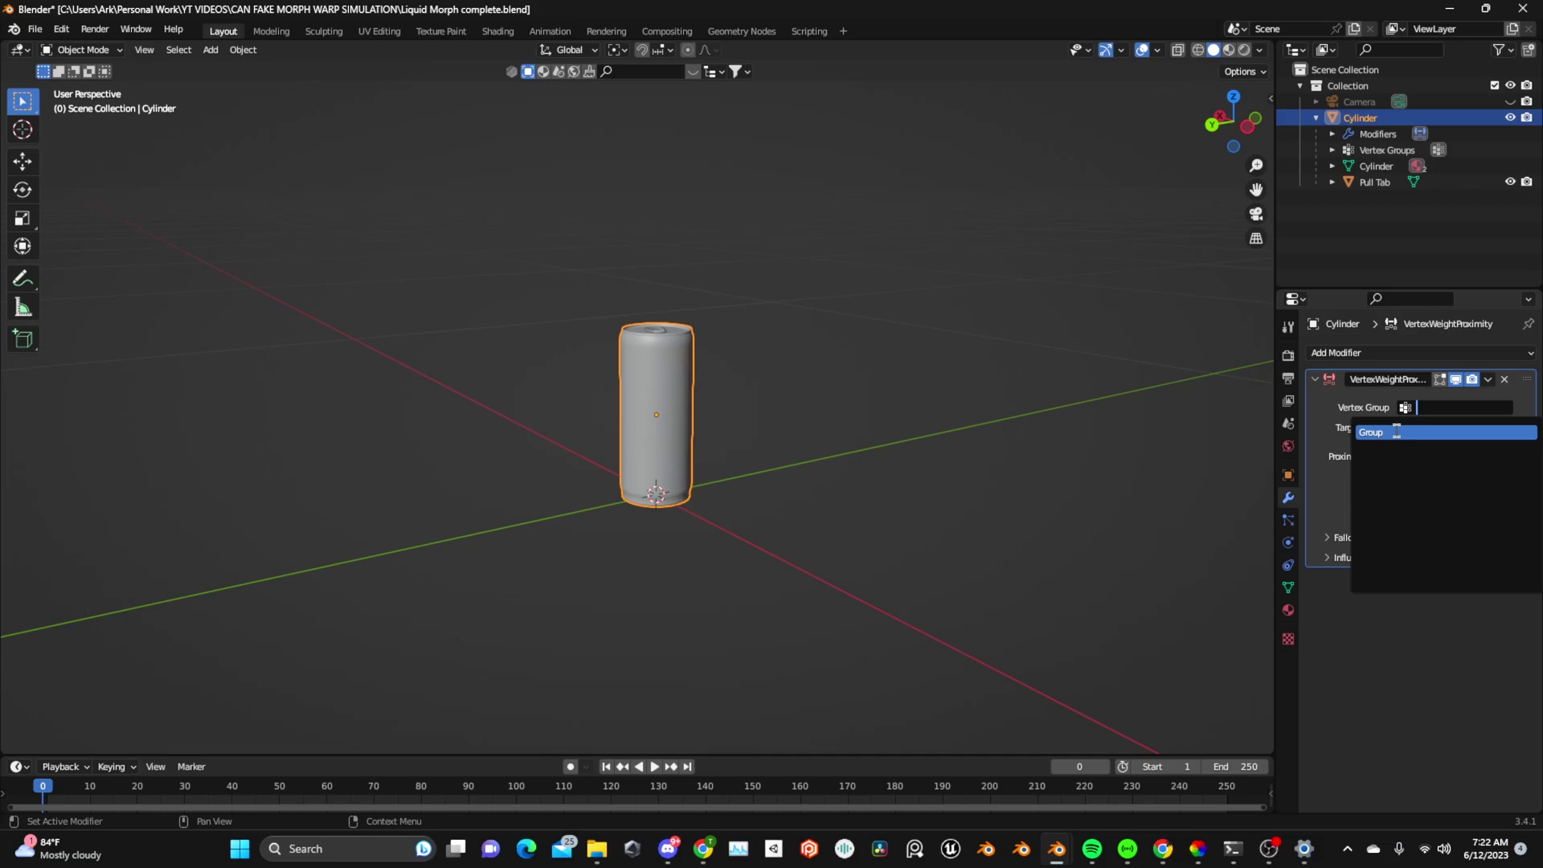
left_click(1397, 433)
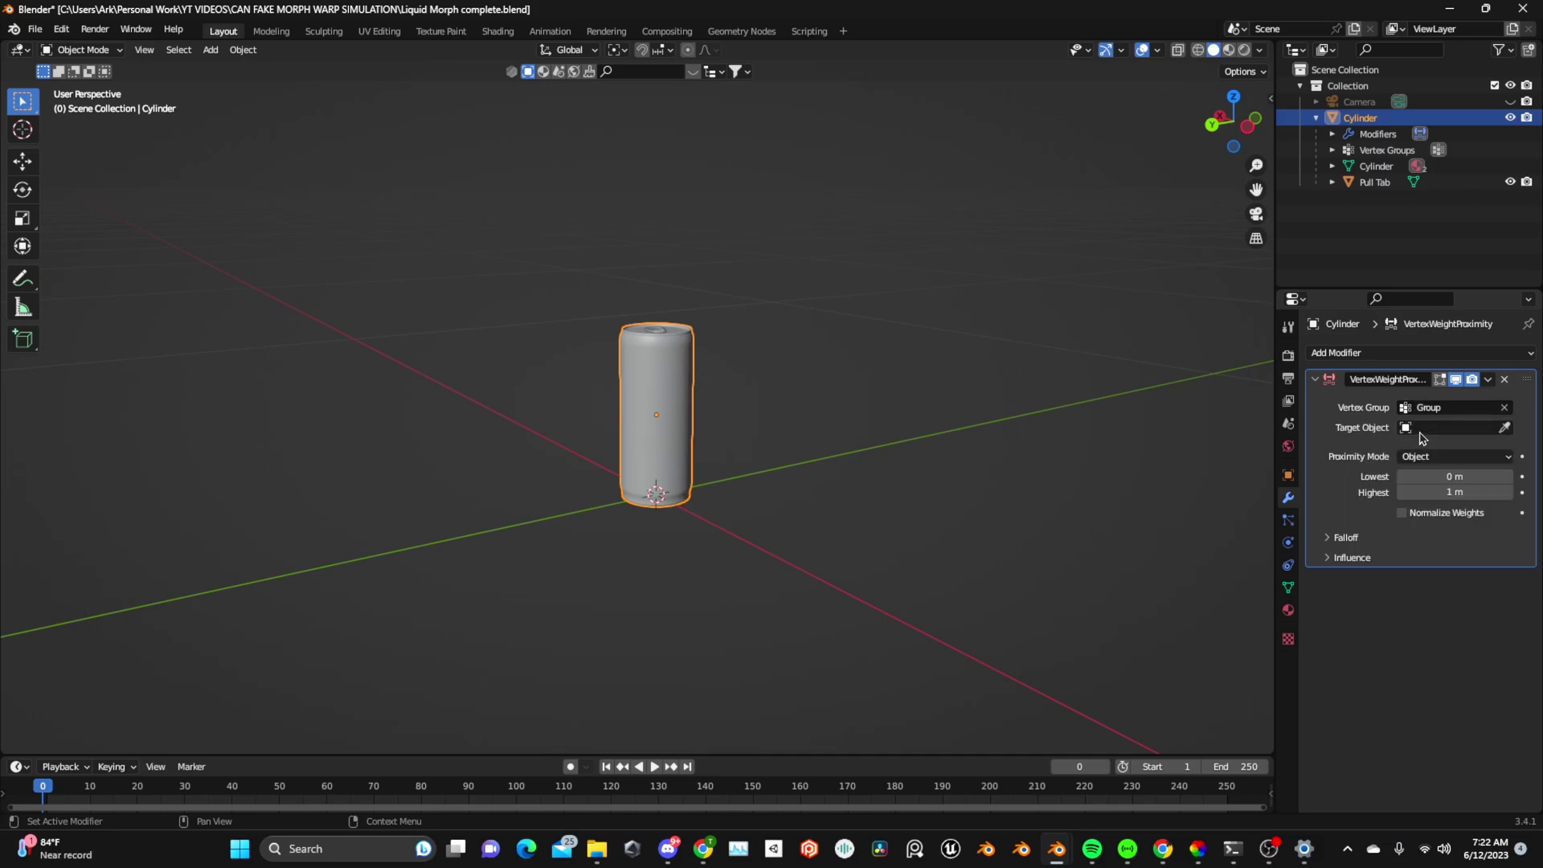
Add a sphere empty at the can's base and scale it down to about 0.118.
key("shift+a")
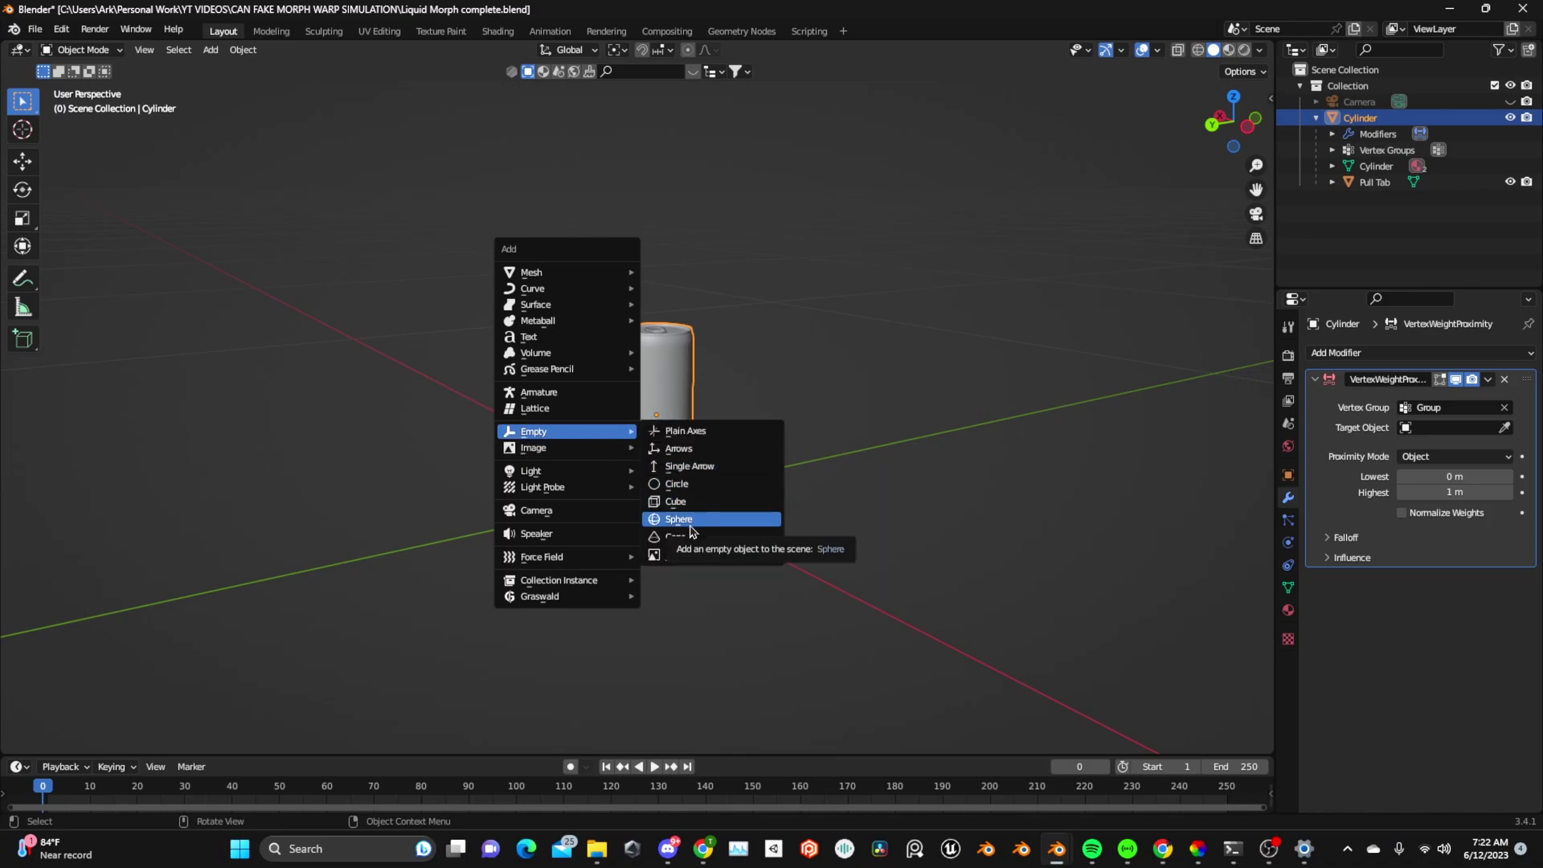
left_click(680, 519)
scroll(699, 499, "down", 5)
key("s")
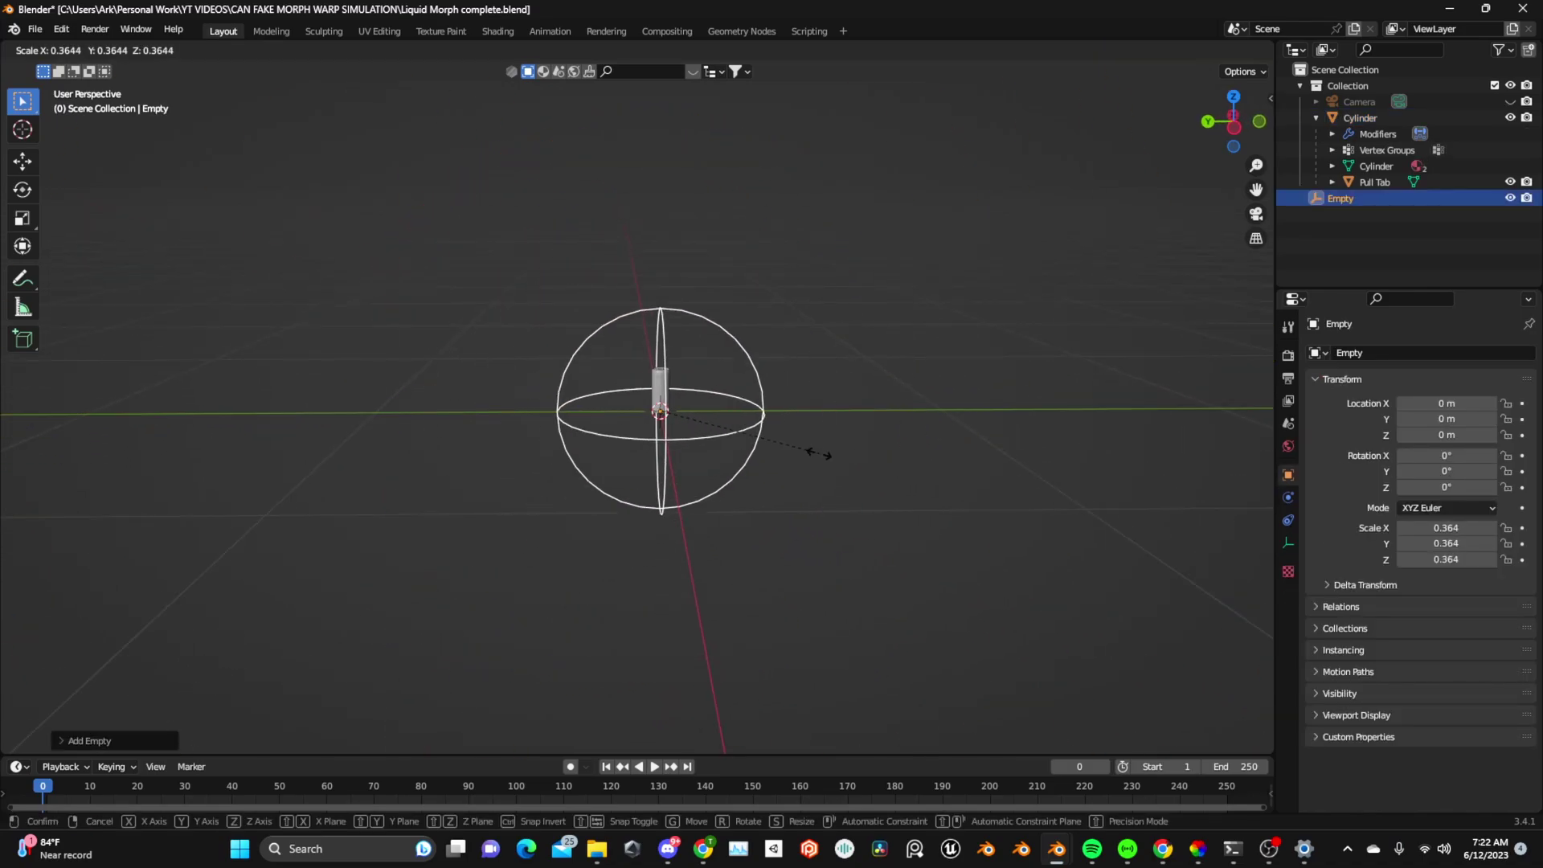
left_click(713, 428)
scroll(713, 428, "up", 4)
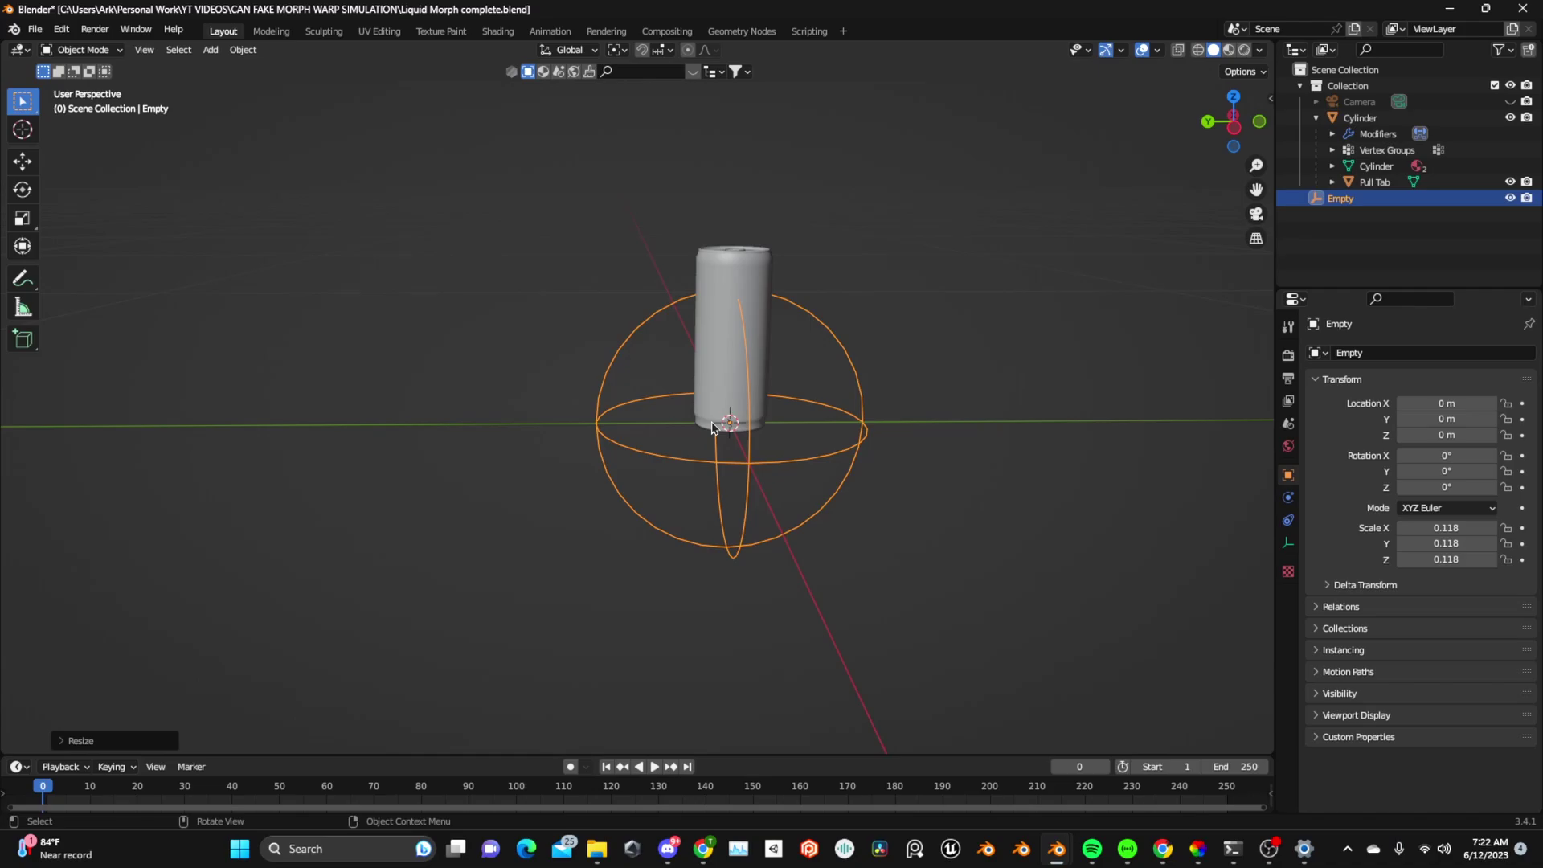
Place the sphere empty around the can's top at about 0.183 m on Z and shrink it to about 0.071 scale.
key("g")
key("z")
left_click(778, 335)
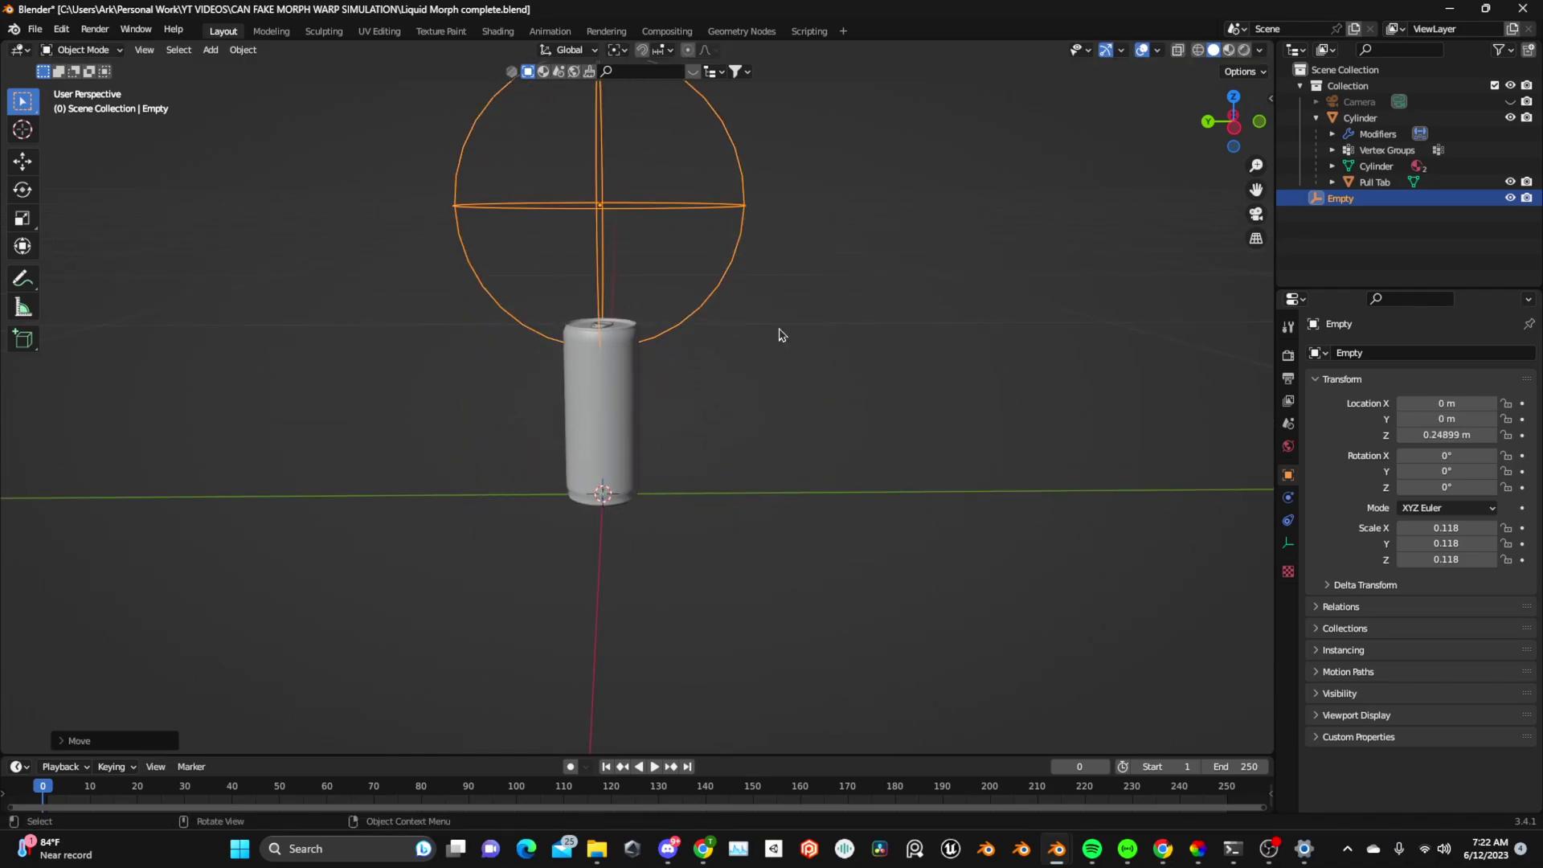
key("s")
left_click(741, 234)
key("g")
key("z")
left_click(744, 306)
middle_click_drag(744, 306, 833, 303)
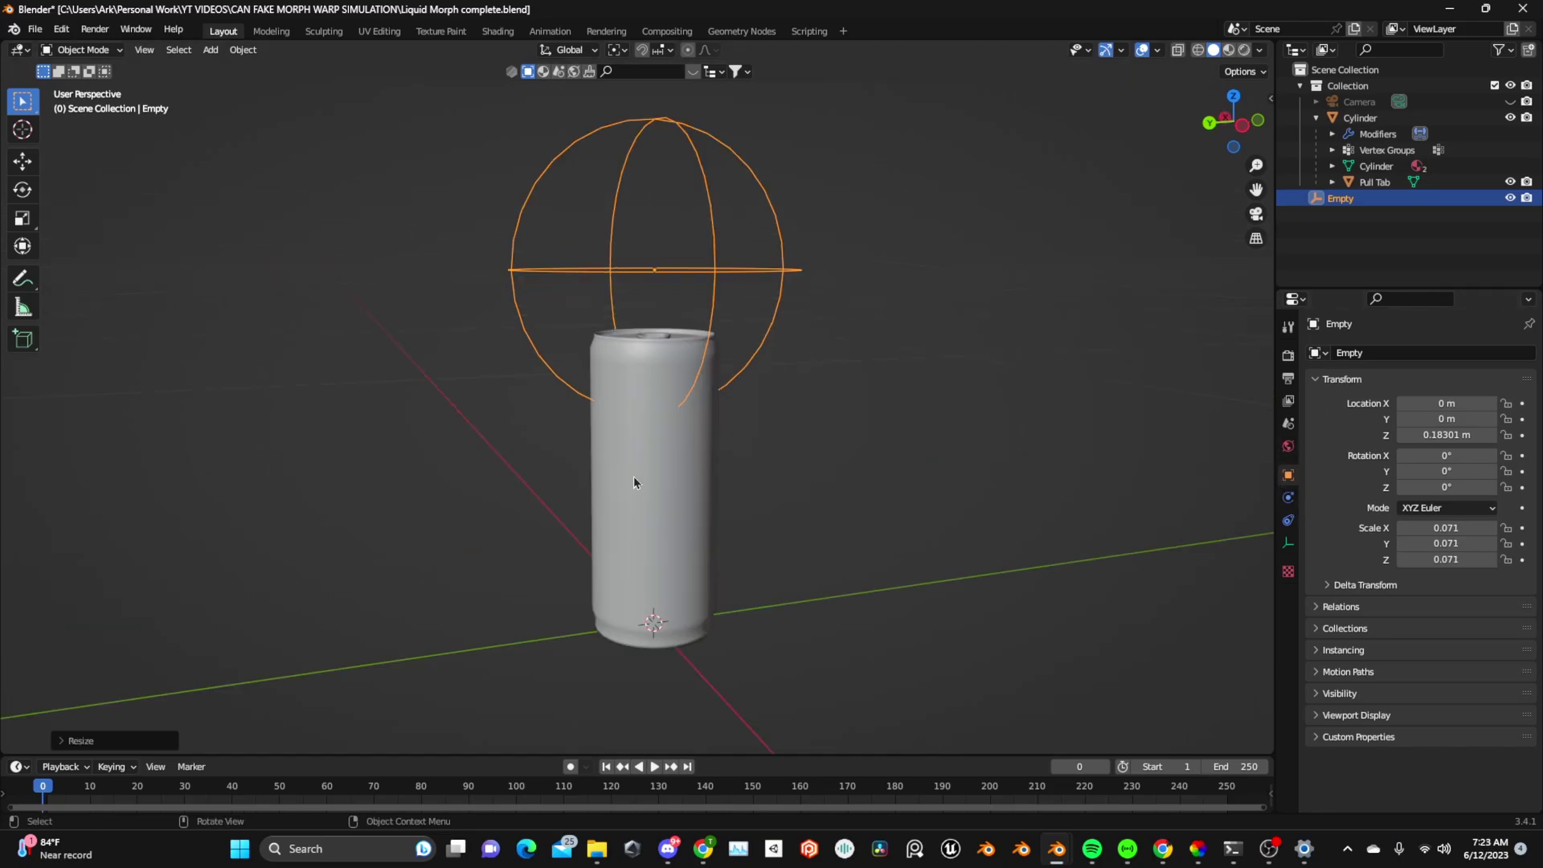
Switch the can to Weight Paint mode and set the proximity modifier's target object to the sphere empty.
left_click(634, 482)
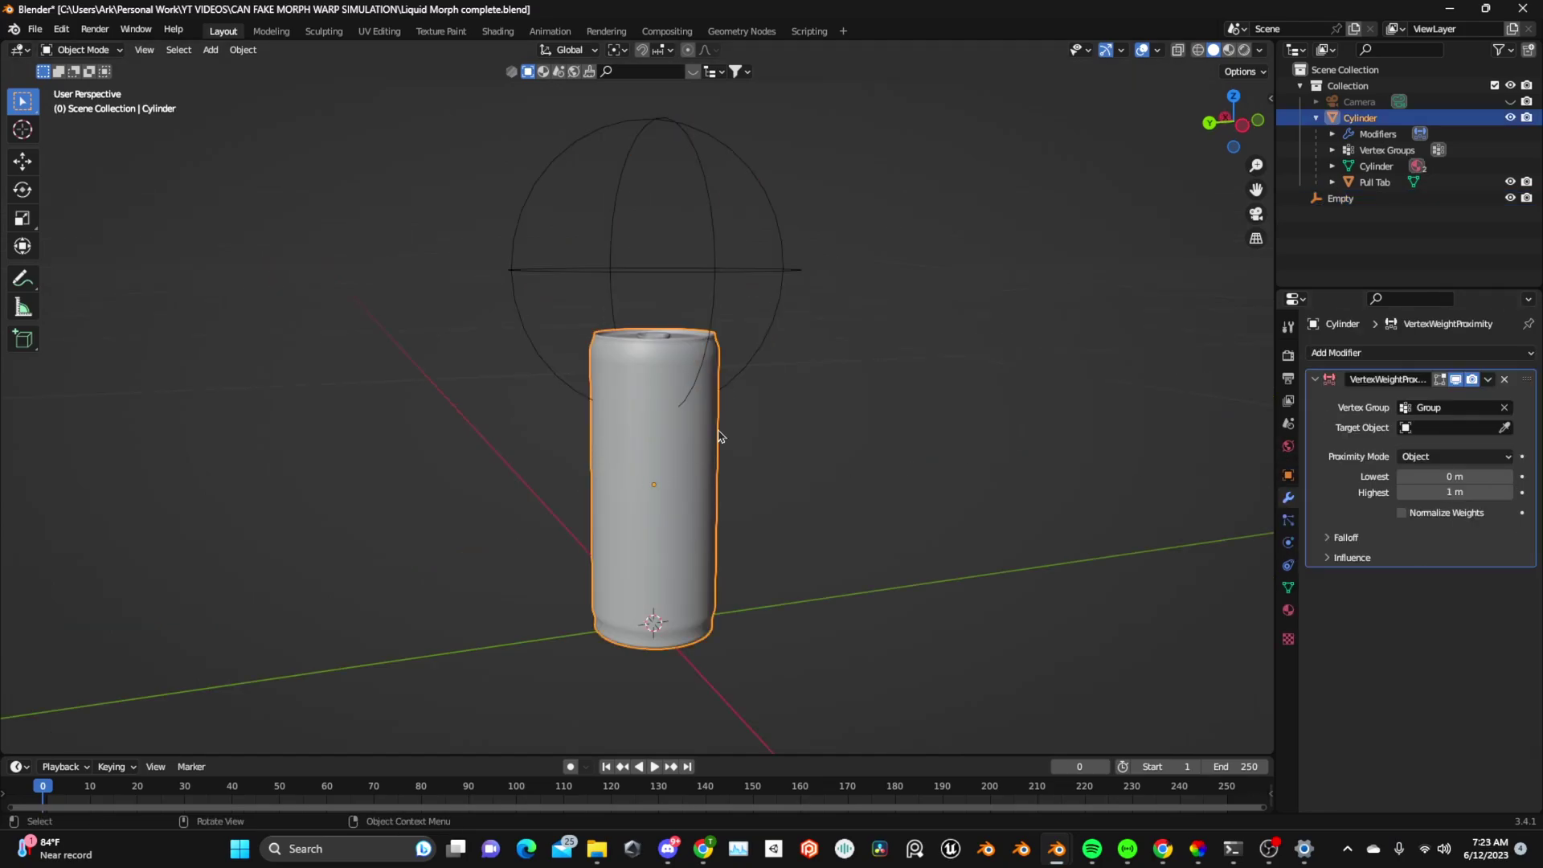
left_click(80, 49)
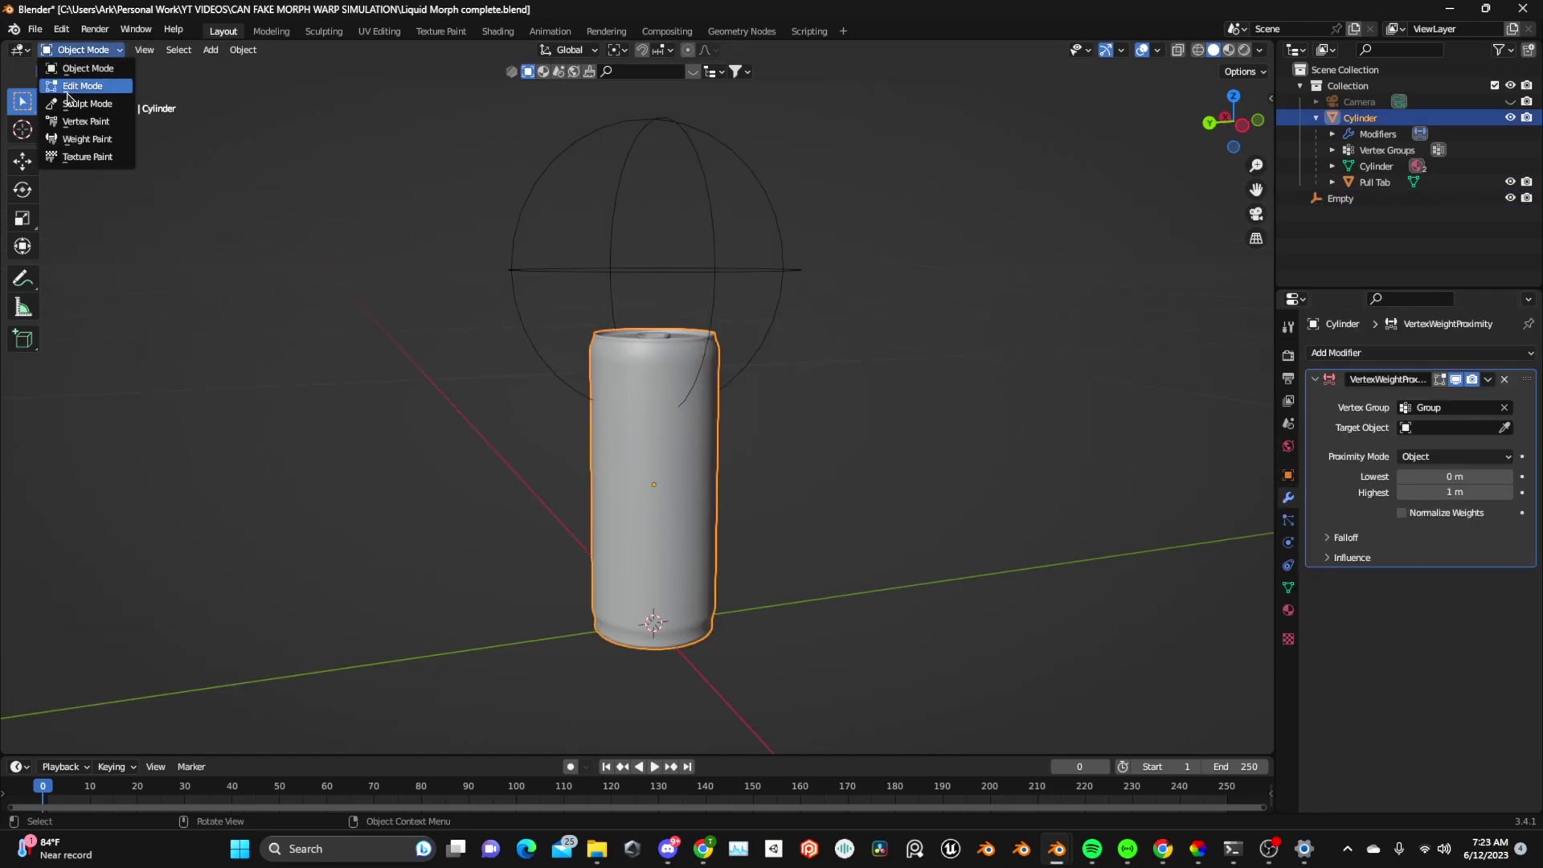
left_click(85, 139)
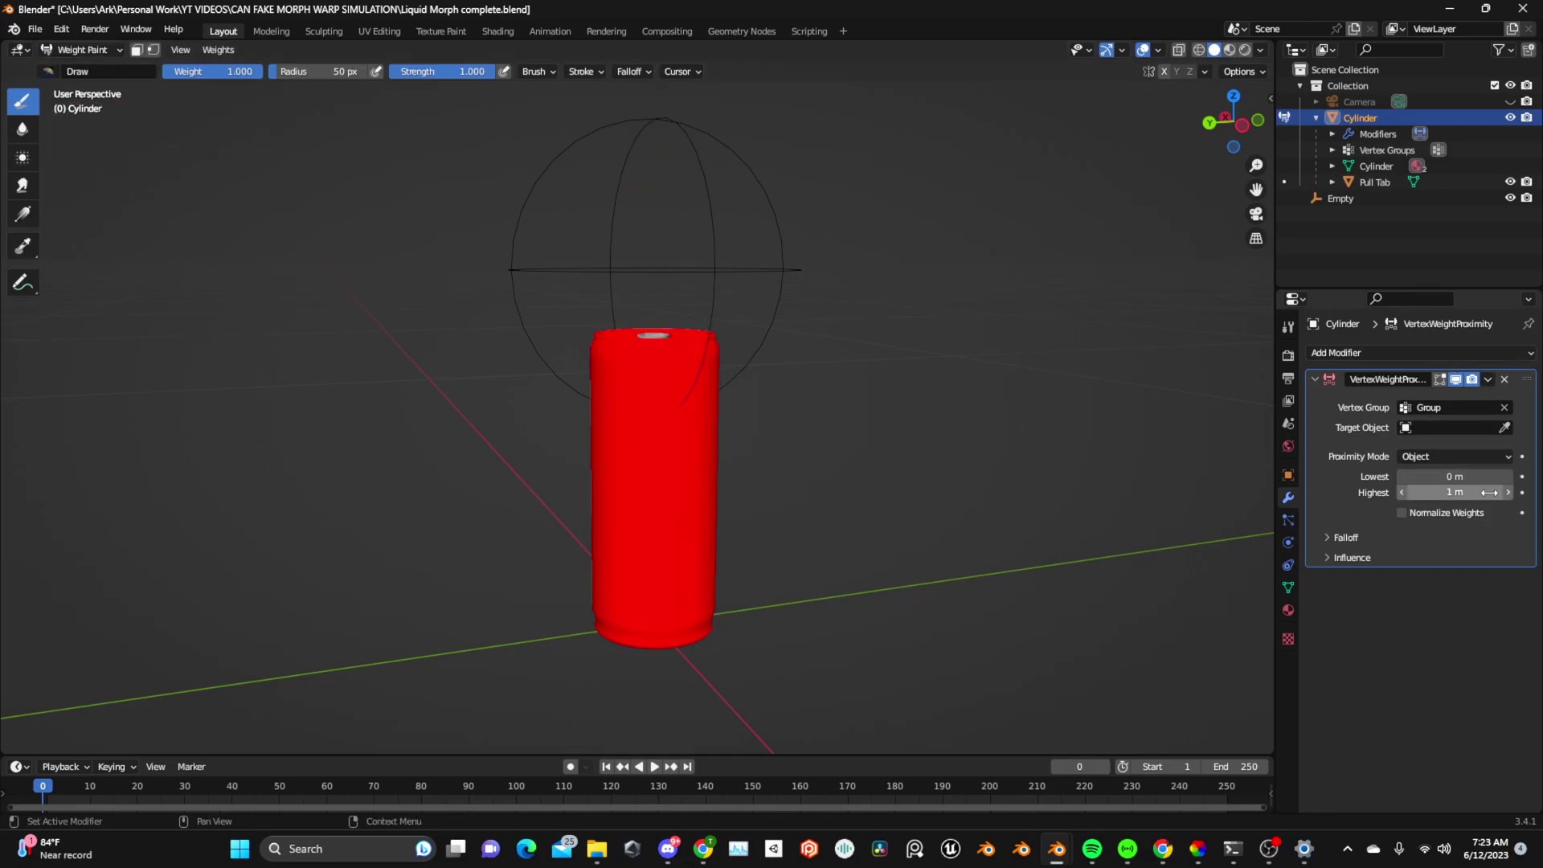
left_click(1505, 428)
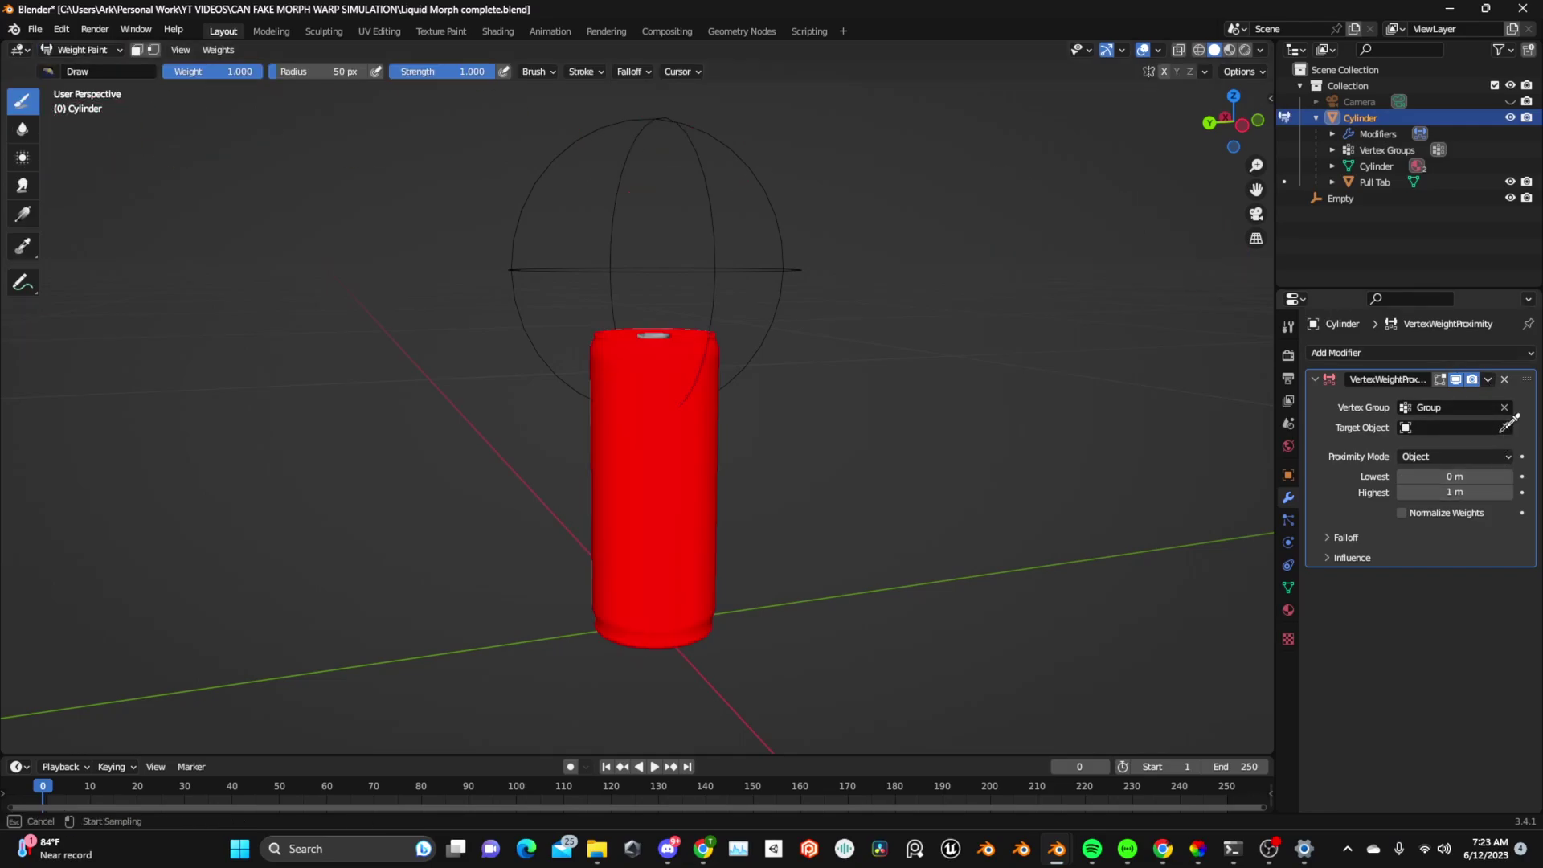
left_click(784, 257)
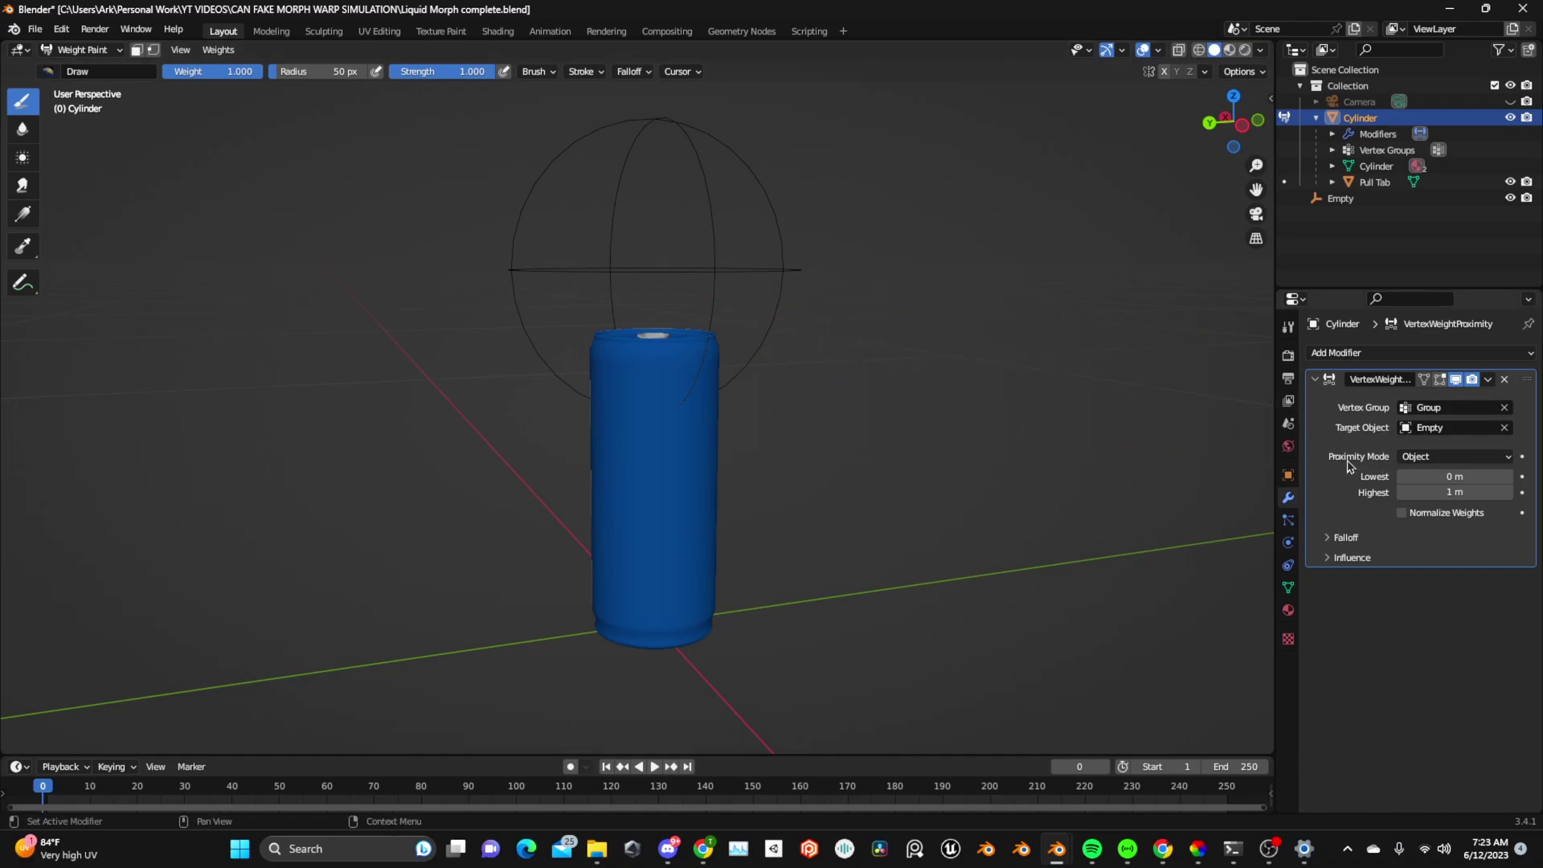
Set the proximity mode to Geometry, with the lowest distance at 0.17 m and the highest at 0 m.
left_click(1424, 461)
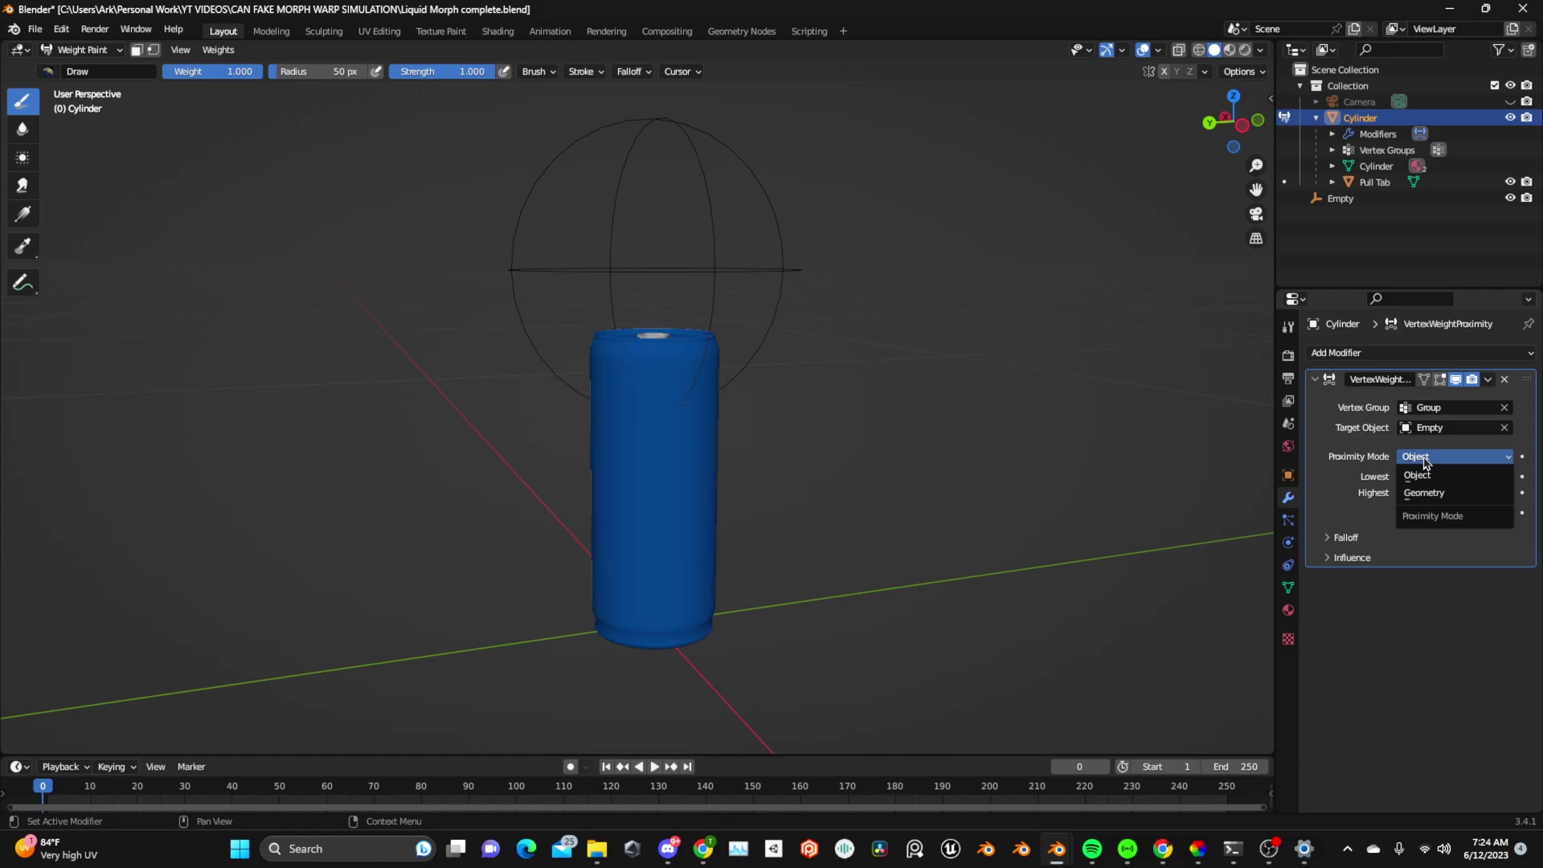
left_click(1434, 495)
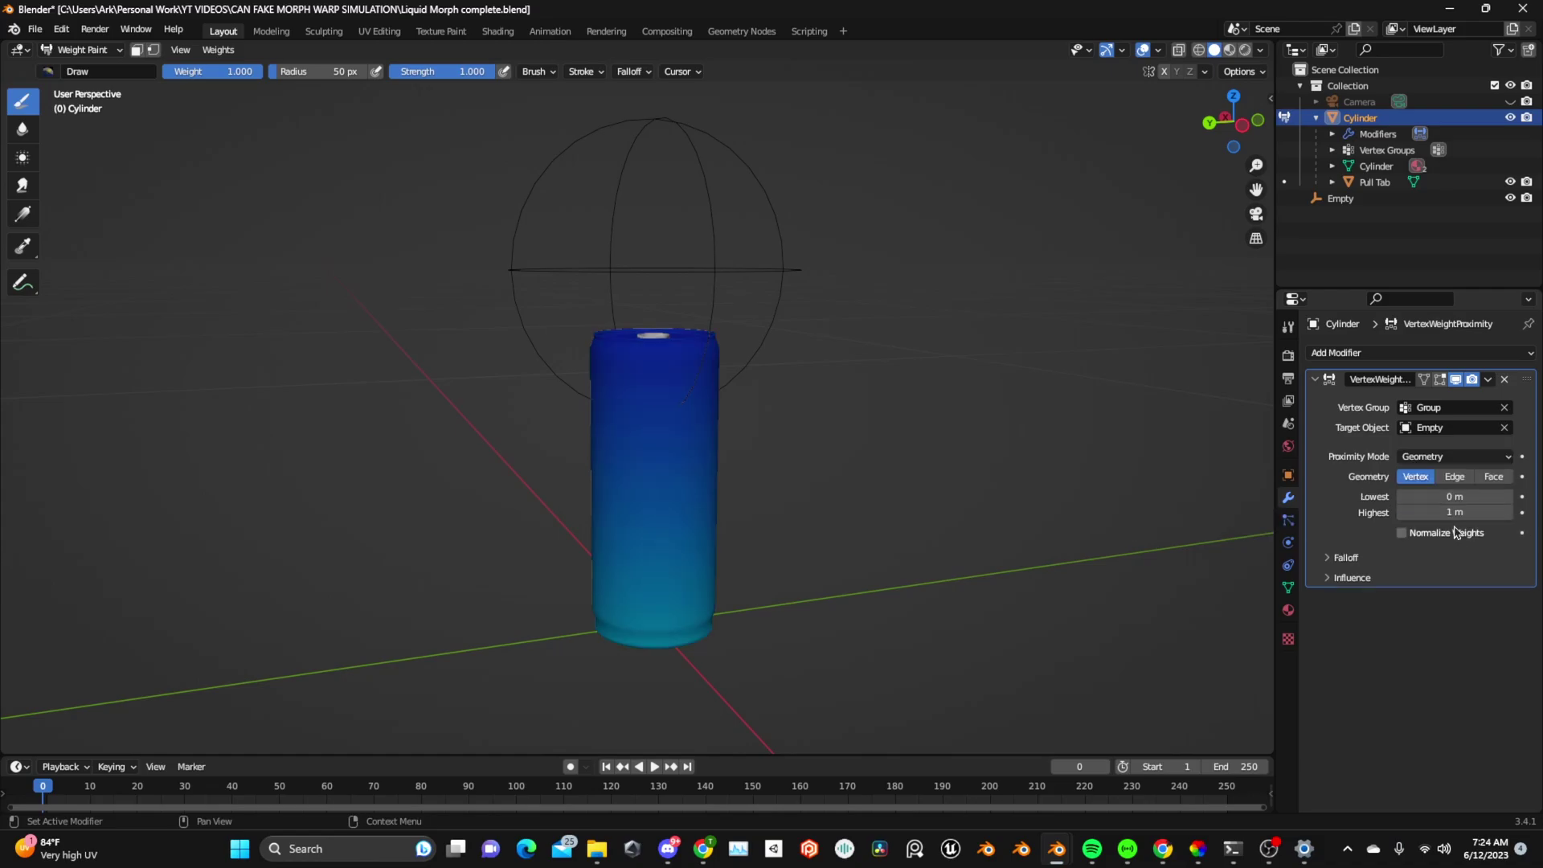
left_click_drag(1464, 512, 1493, 496)
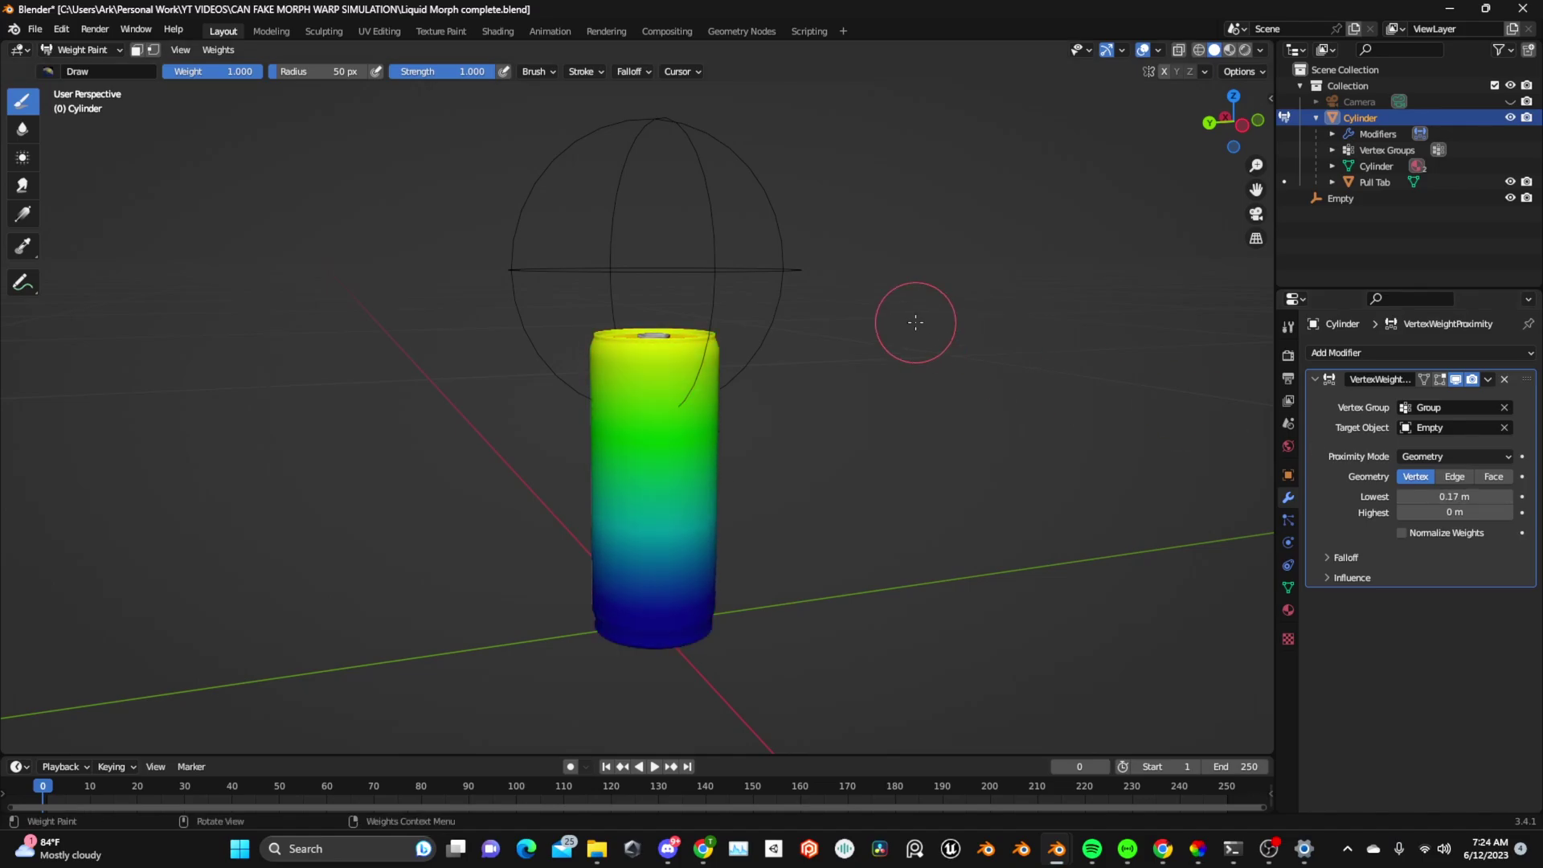
mouse_move(914, 321)
middle_mouse_down()
mouse_move(974, 344)
mouse_move(1098, 338)
mouse_move(1002, 327)
middle_mouse_up()
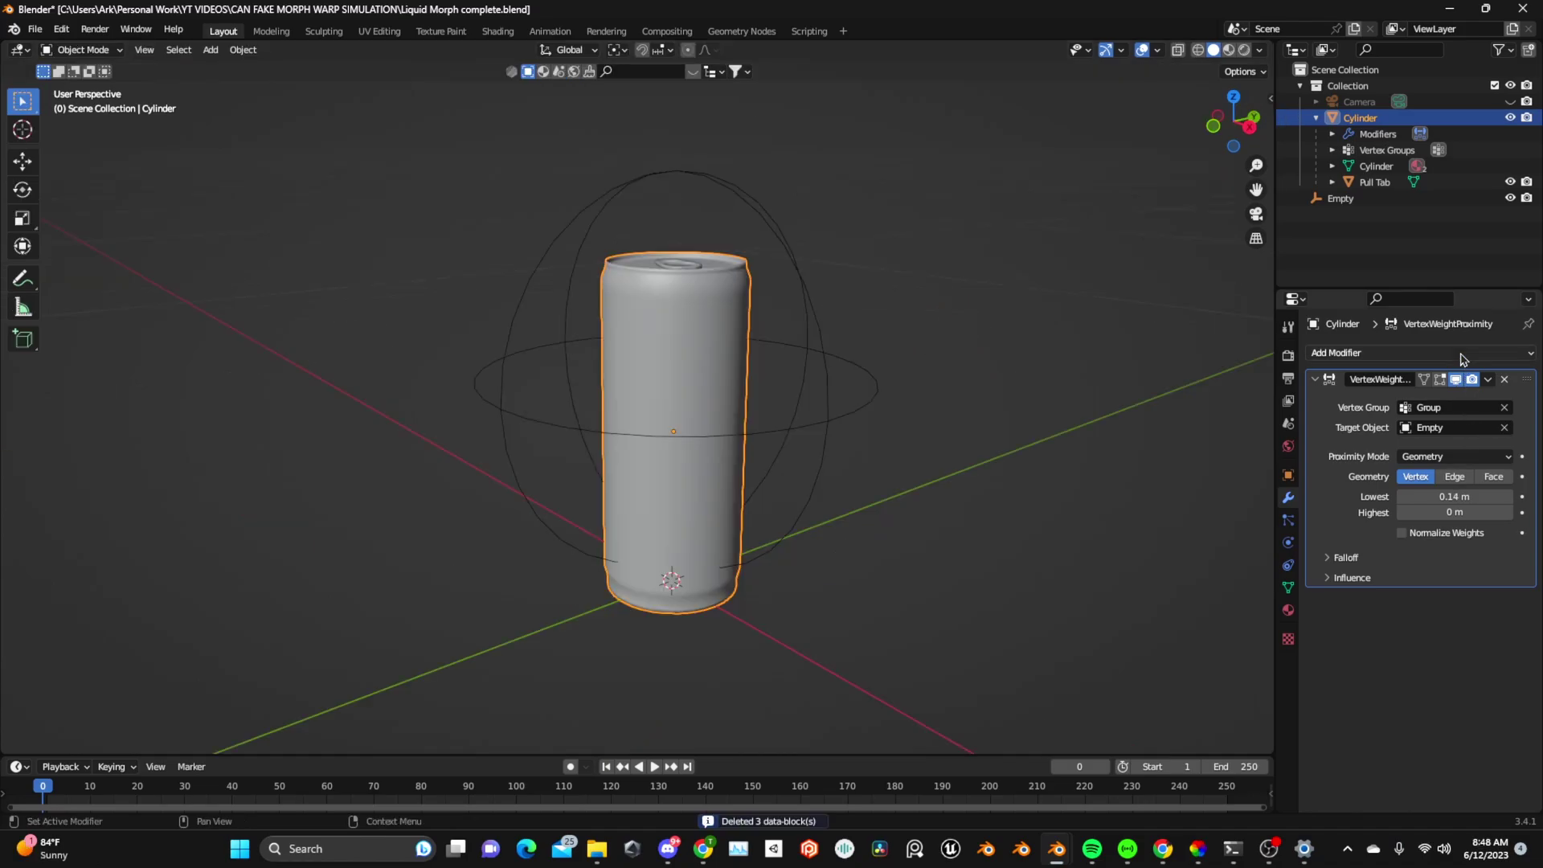
Add a Displace modifier to the can and create a new texture for it.
left_click(1338, 353)
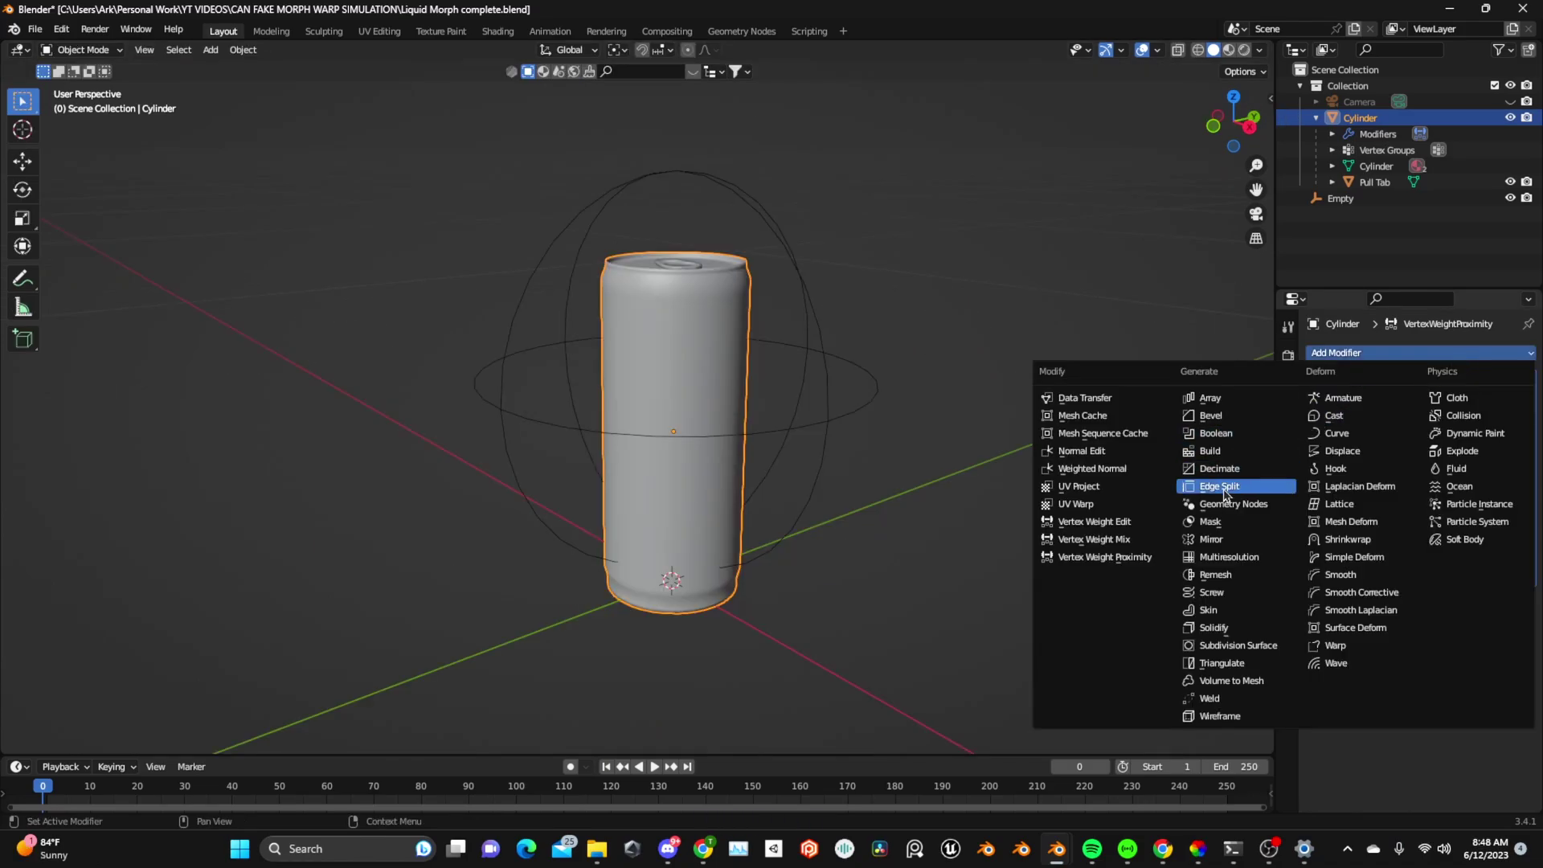
left_click(1342, 451)
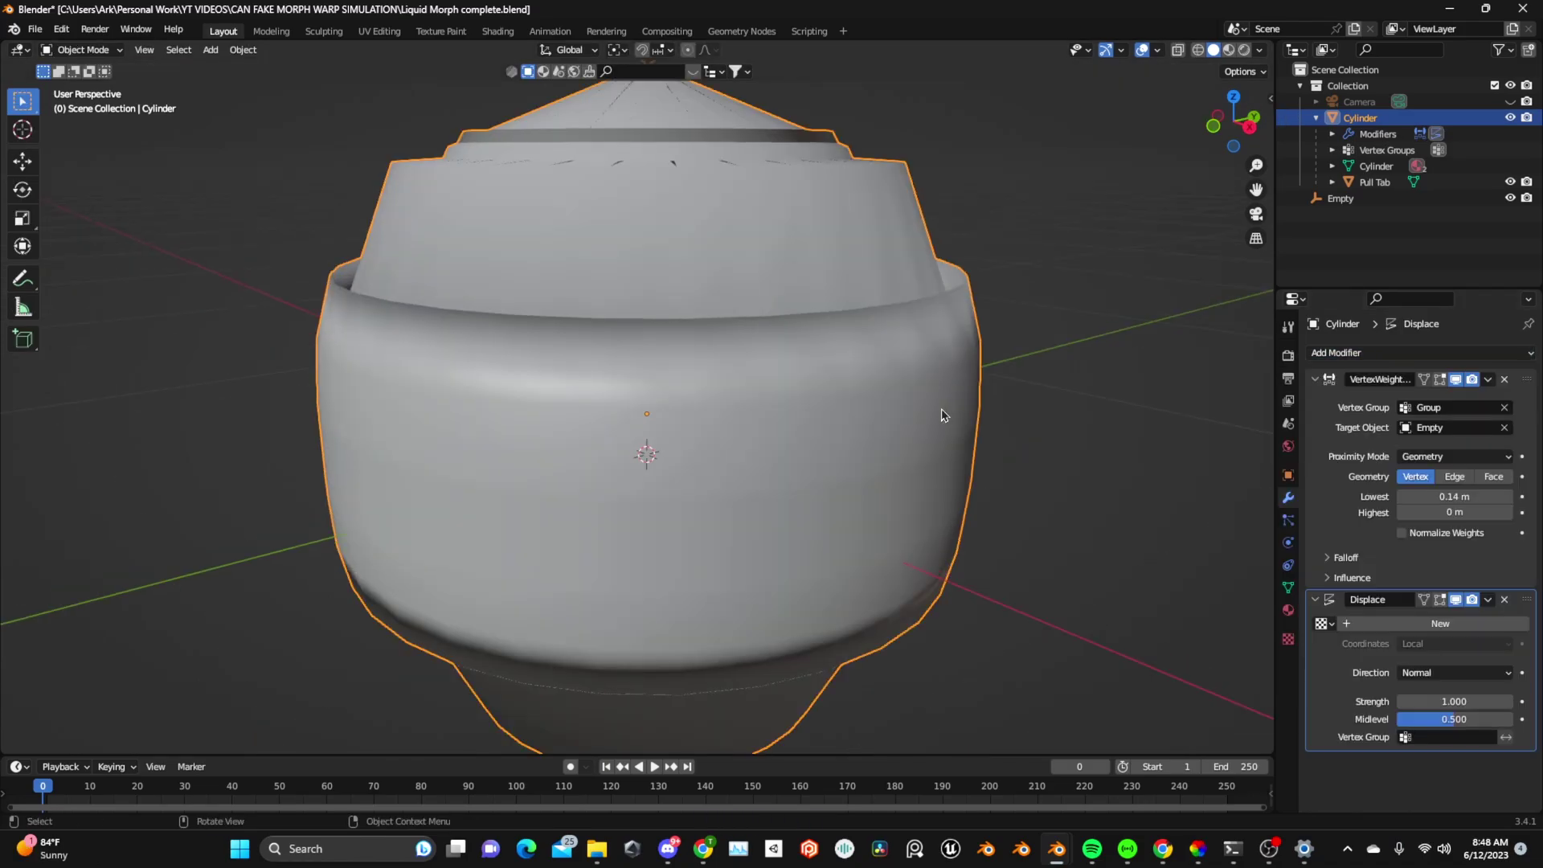
left_click(1441, 625)
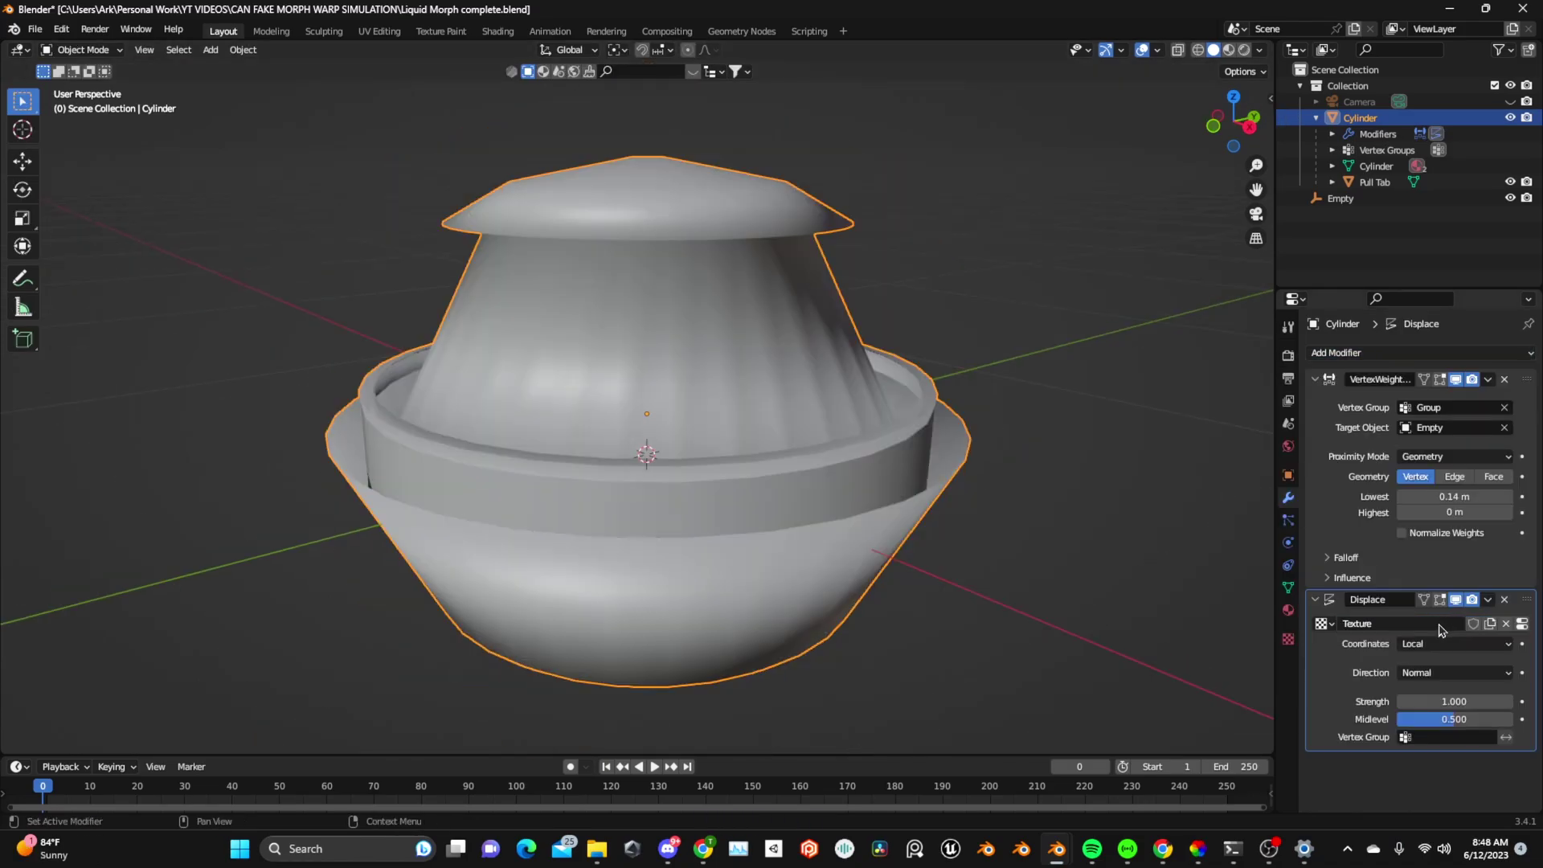
Set the displacement texture's type to Clouds.
left_click(1521, 624)
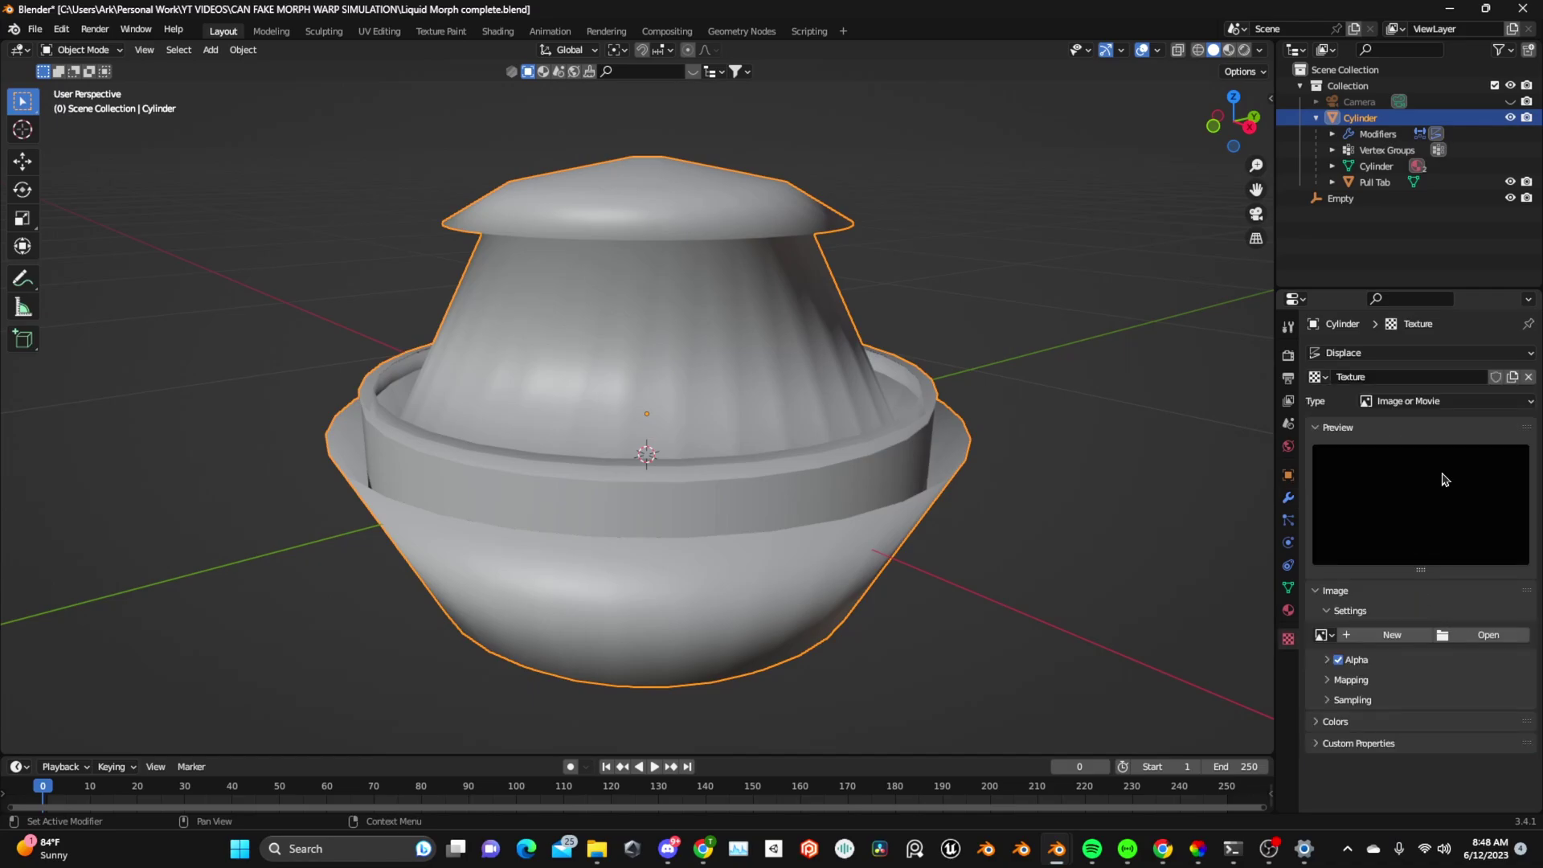
left_click(1410, 376)
left_click(1406, 402)
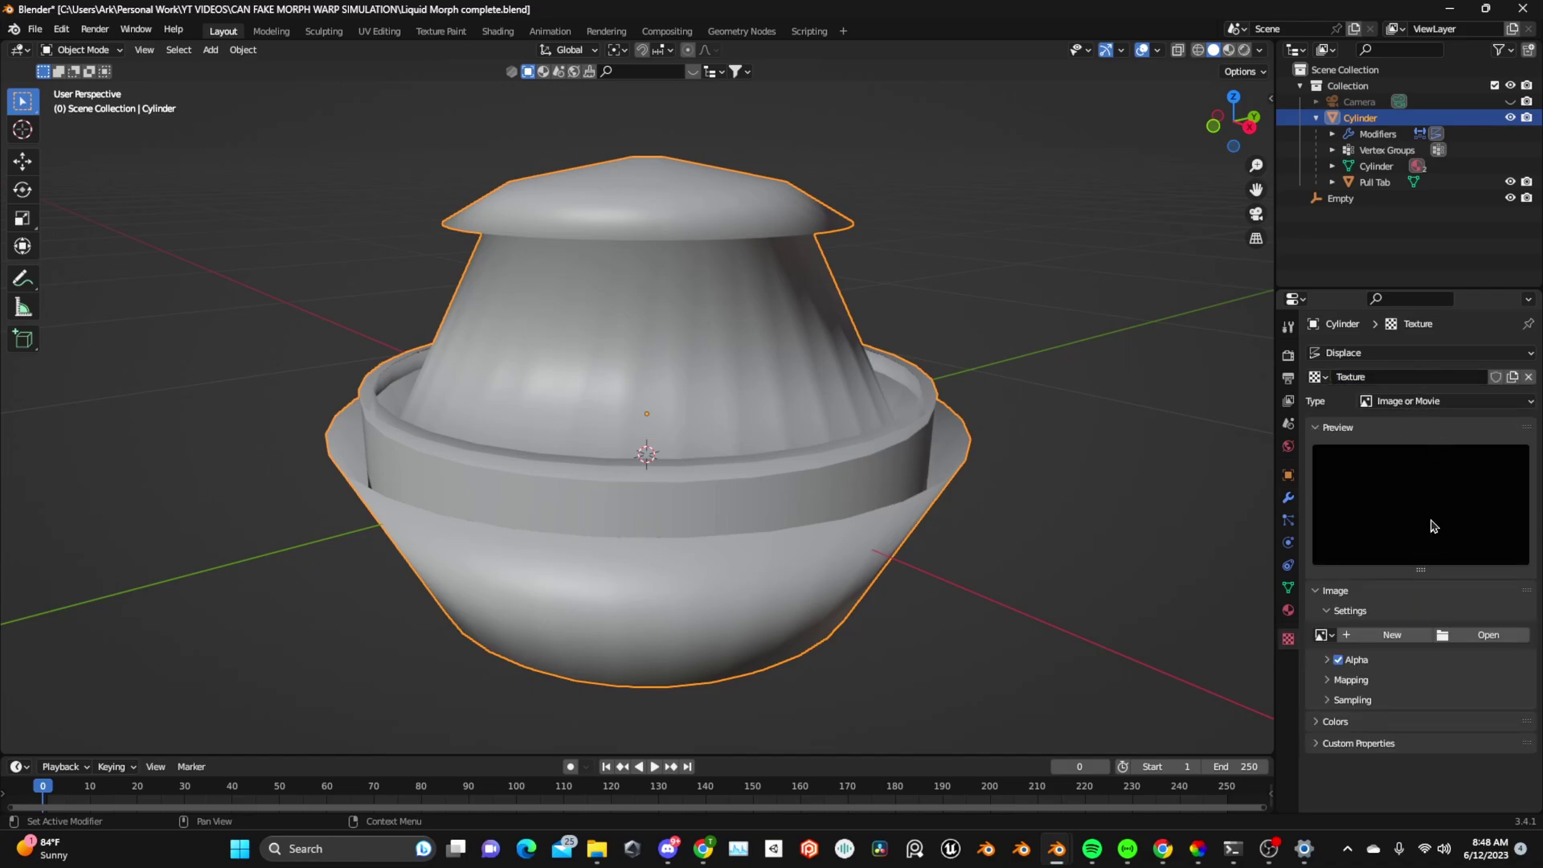
left_click(1402, 401)
left_click(1401, 452)
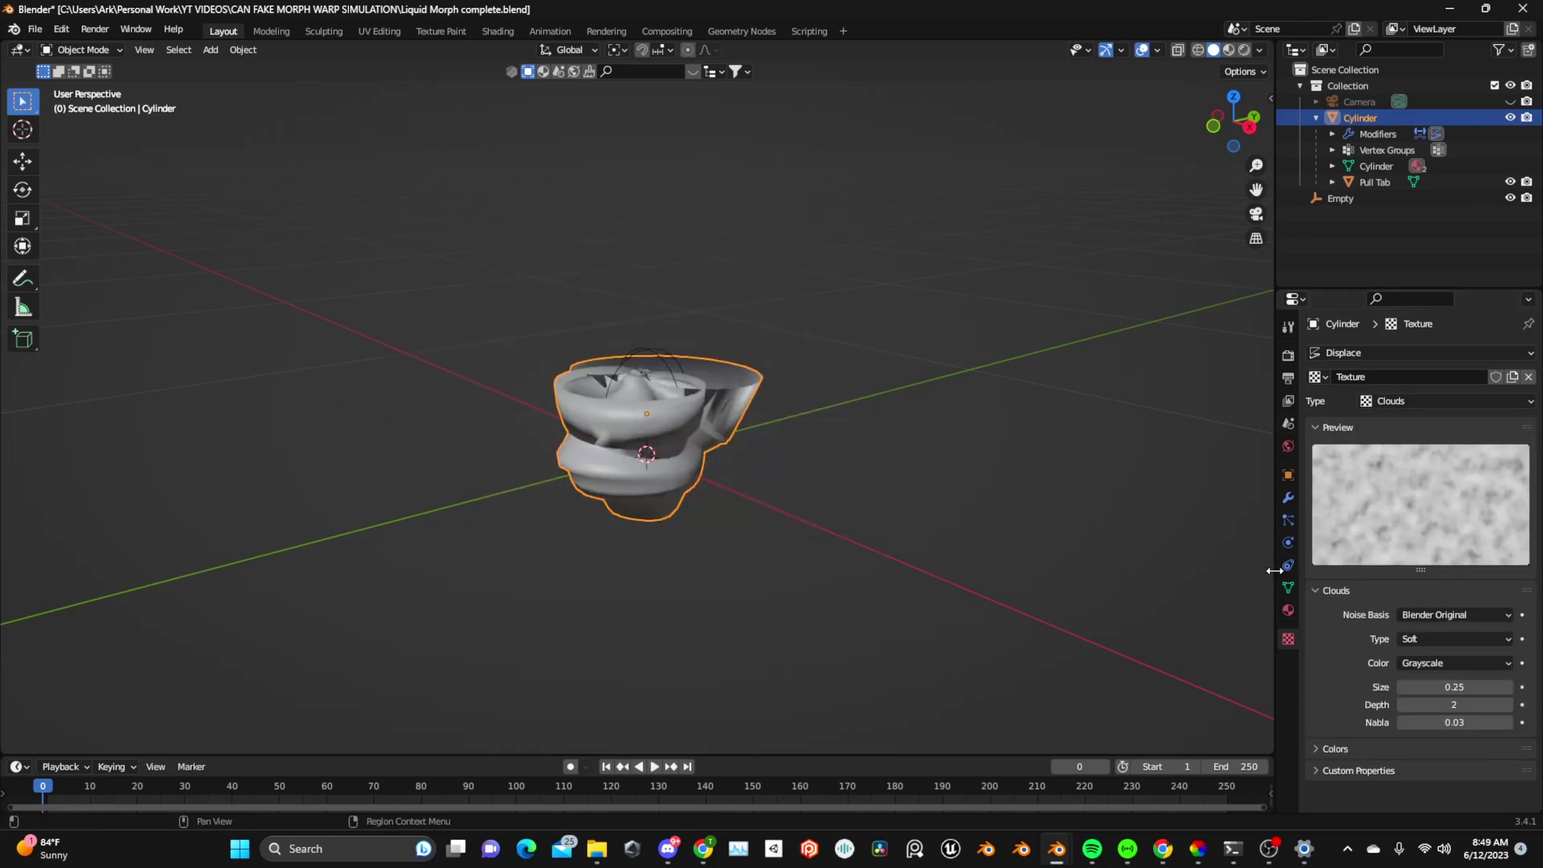
Set the Displace modifier's texture coordinates to Object with the Empty as reference, and limit it to the vertex group Group.
left_click(1288, 499)
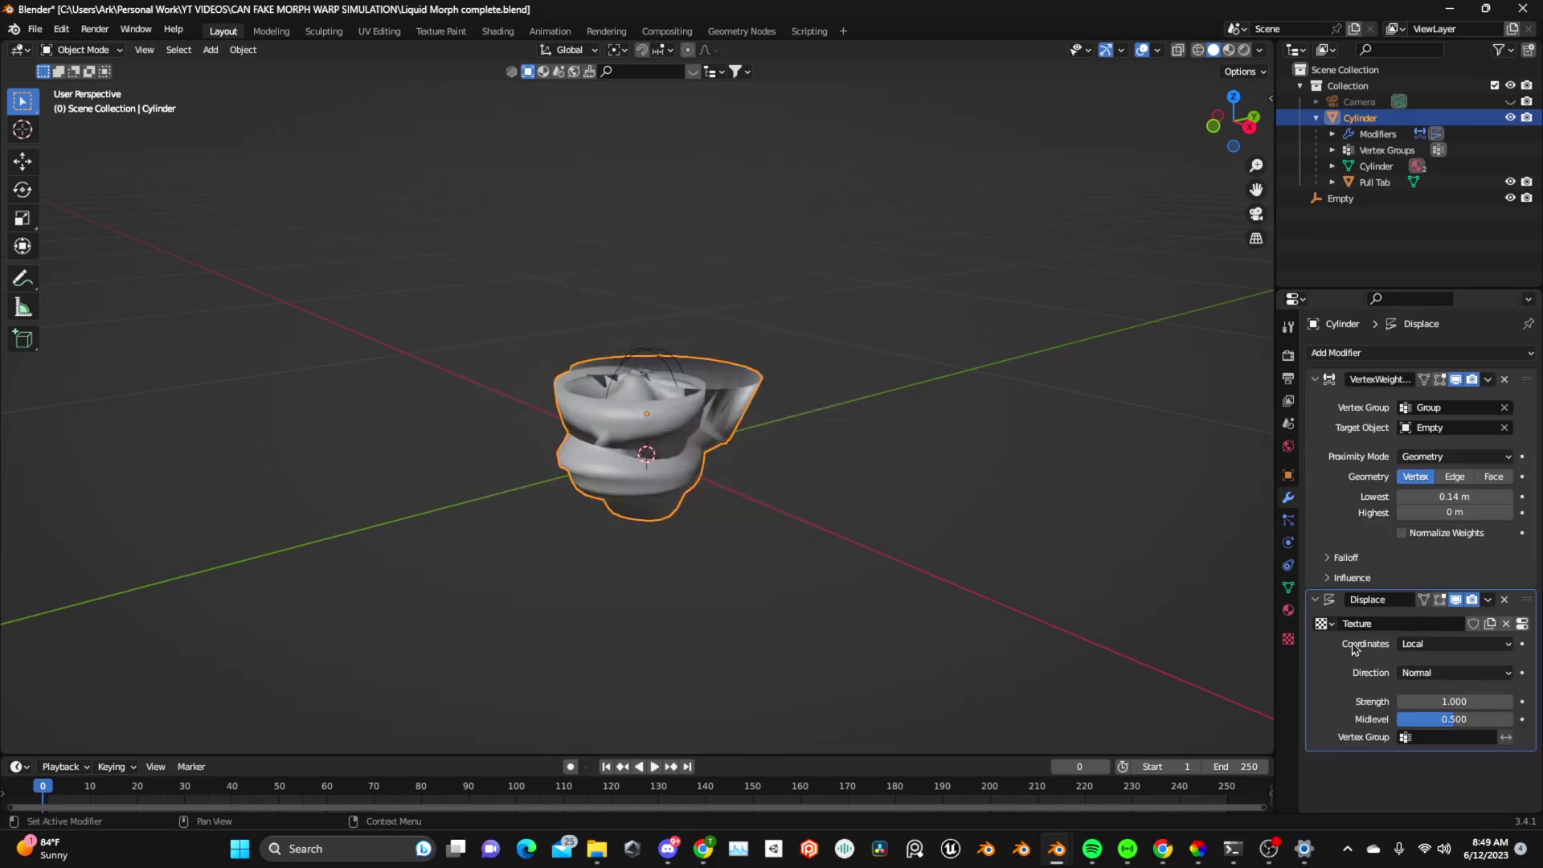
left_click(1455, 644)
left_click(1434, 703)
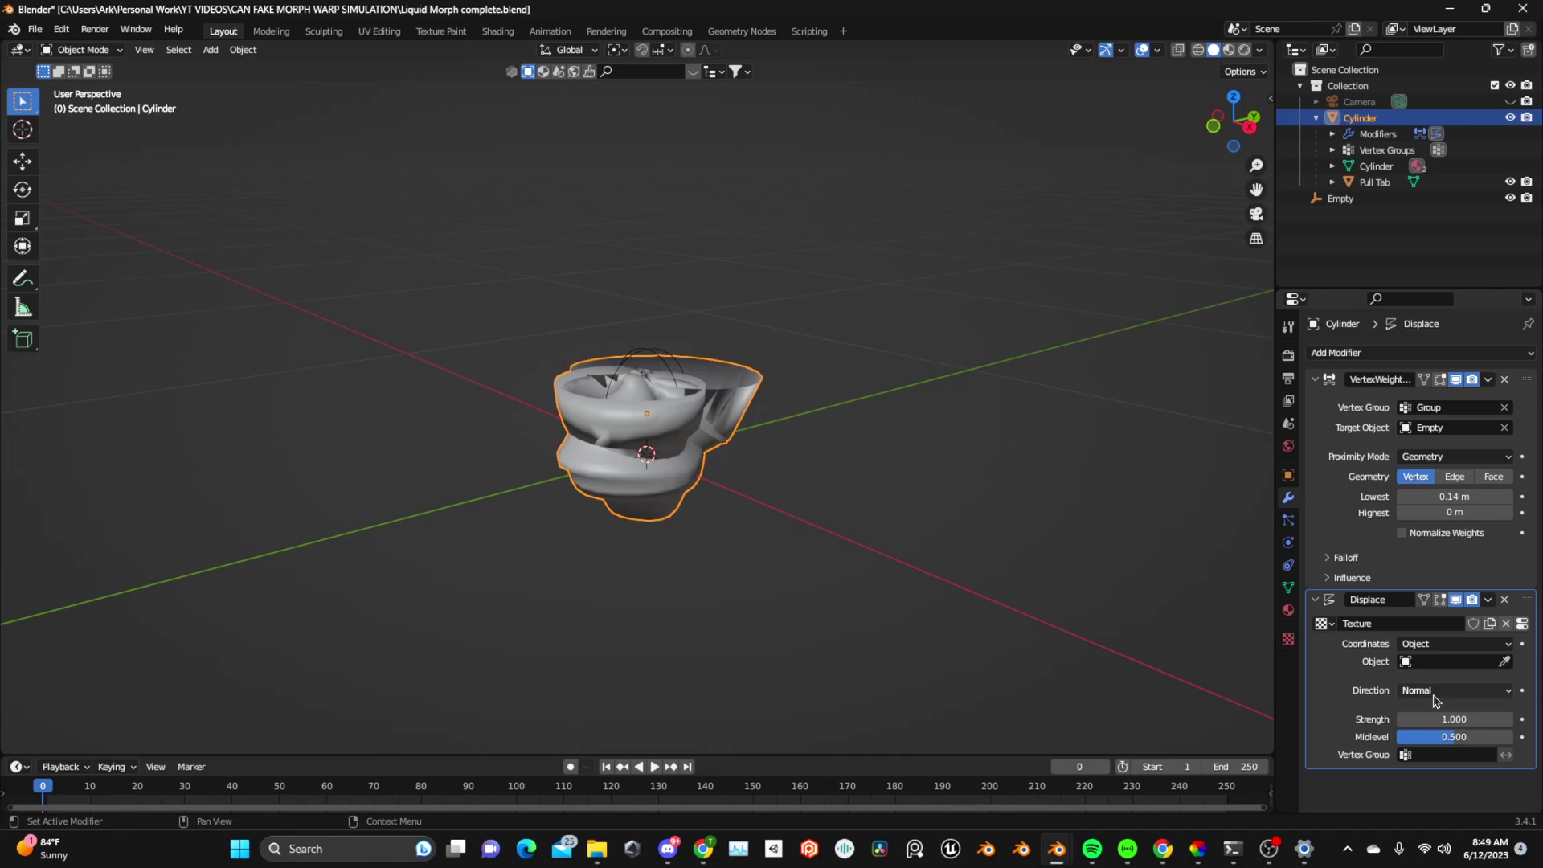
left_click(1418, 666)
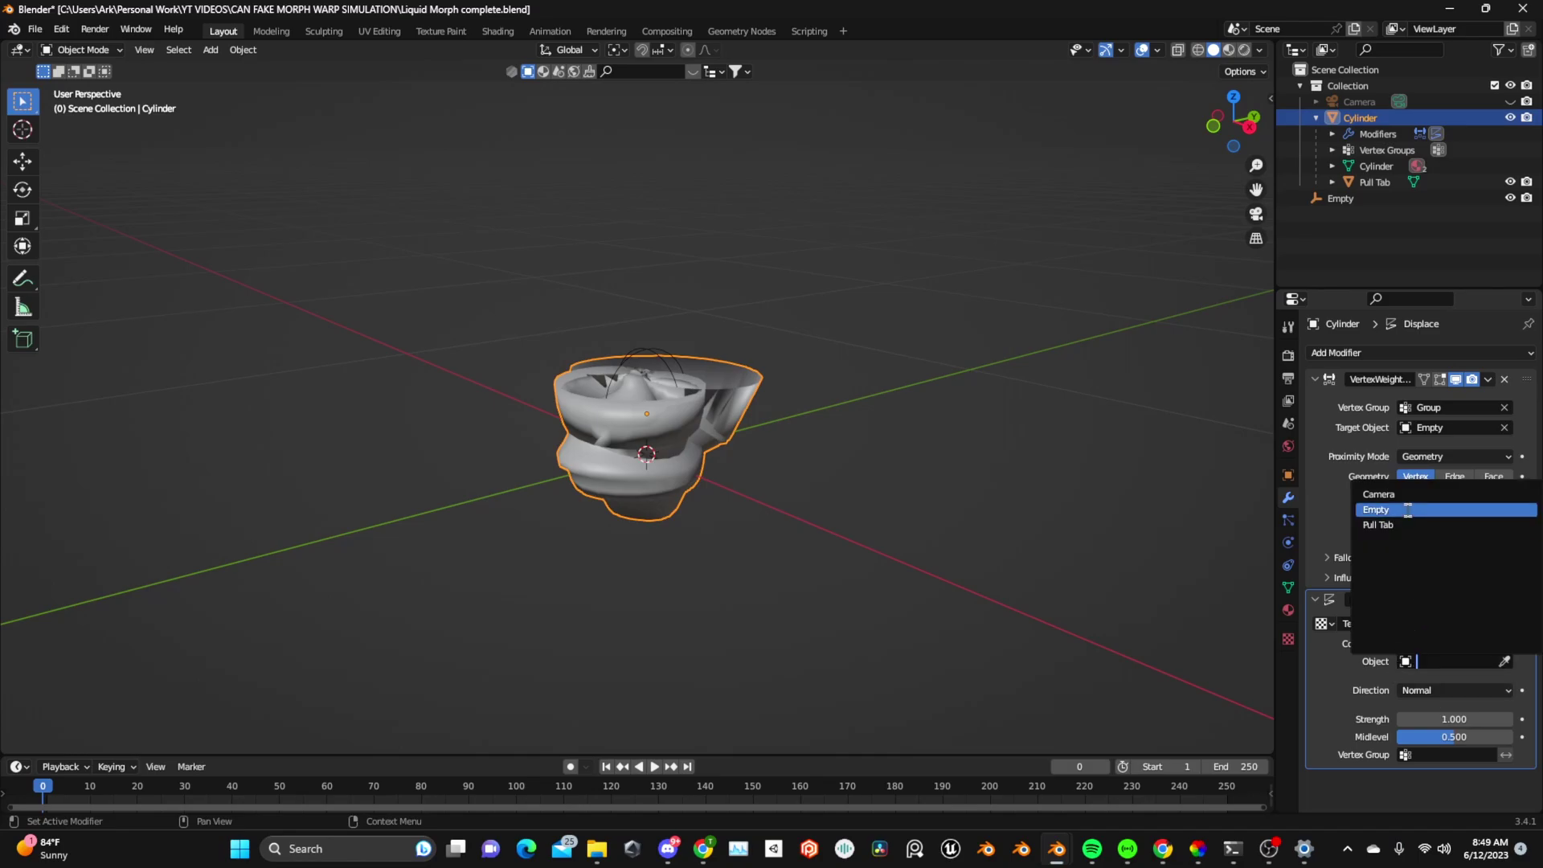
left_click(1412, 515)
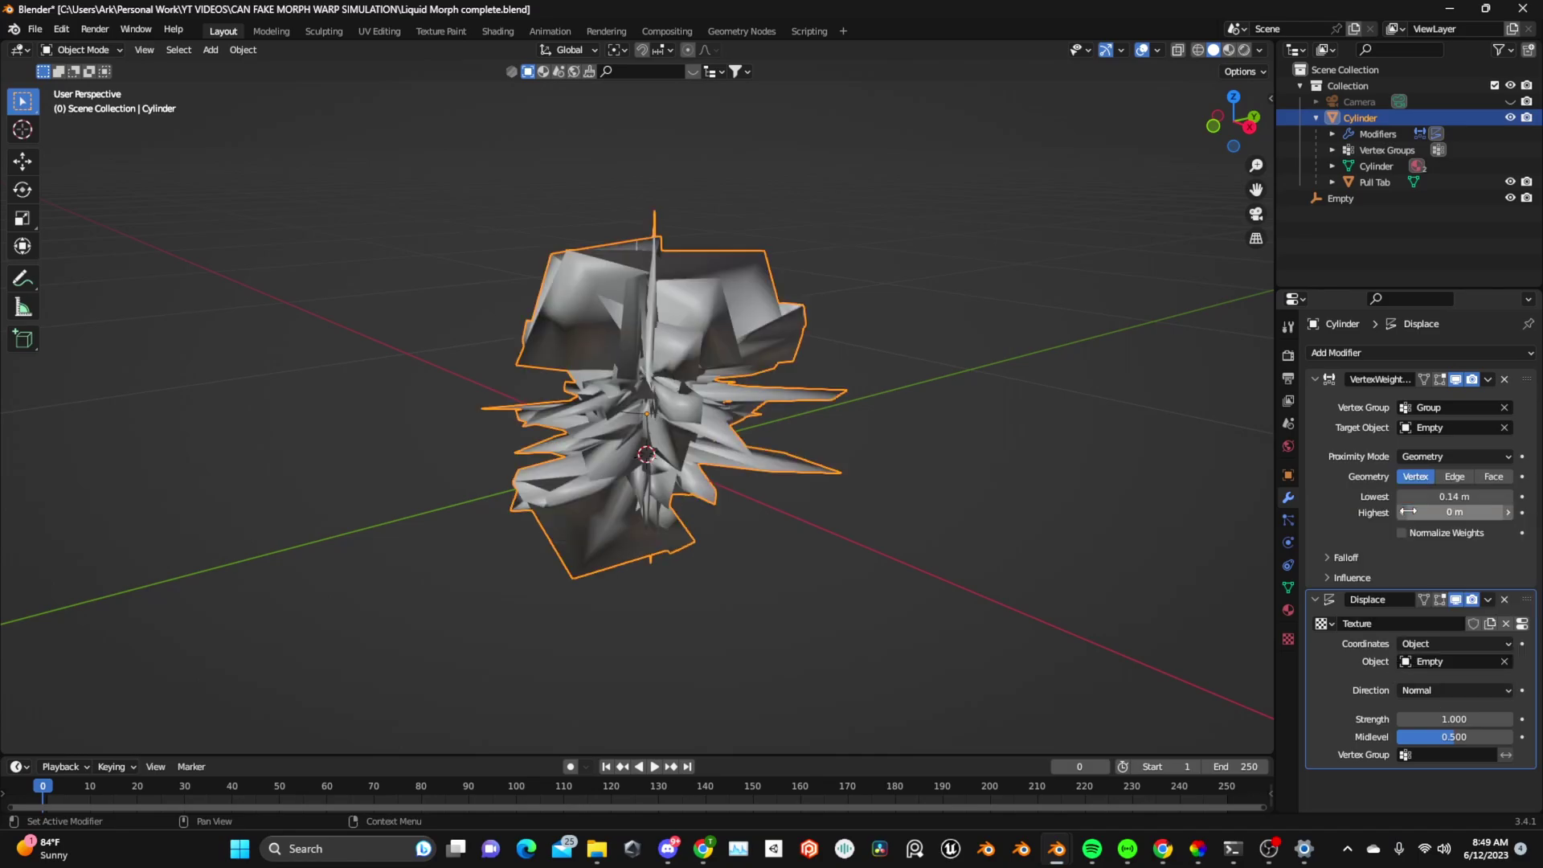
left_click(1421, 755)
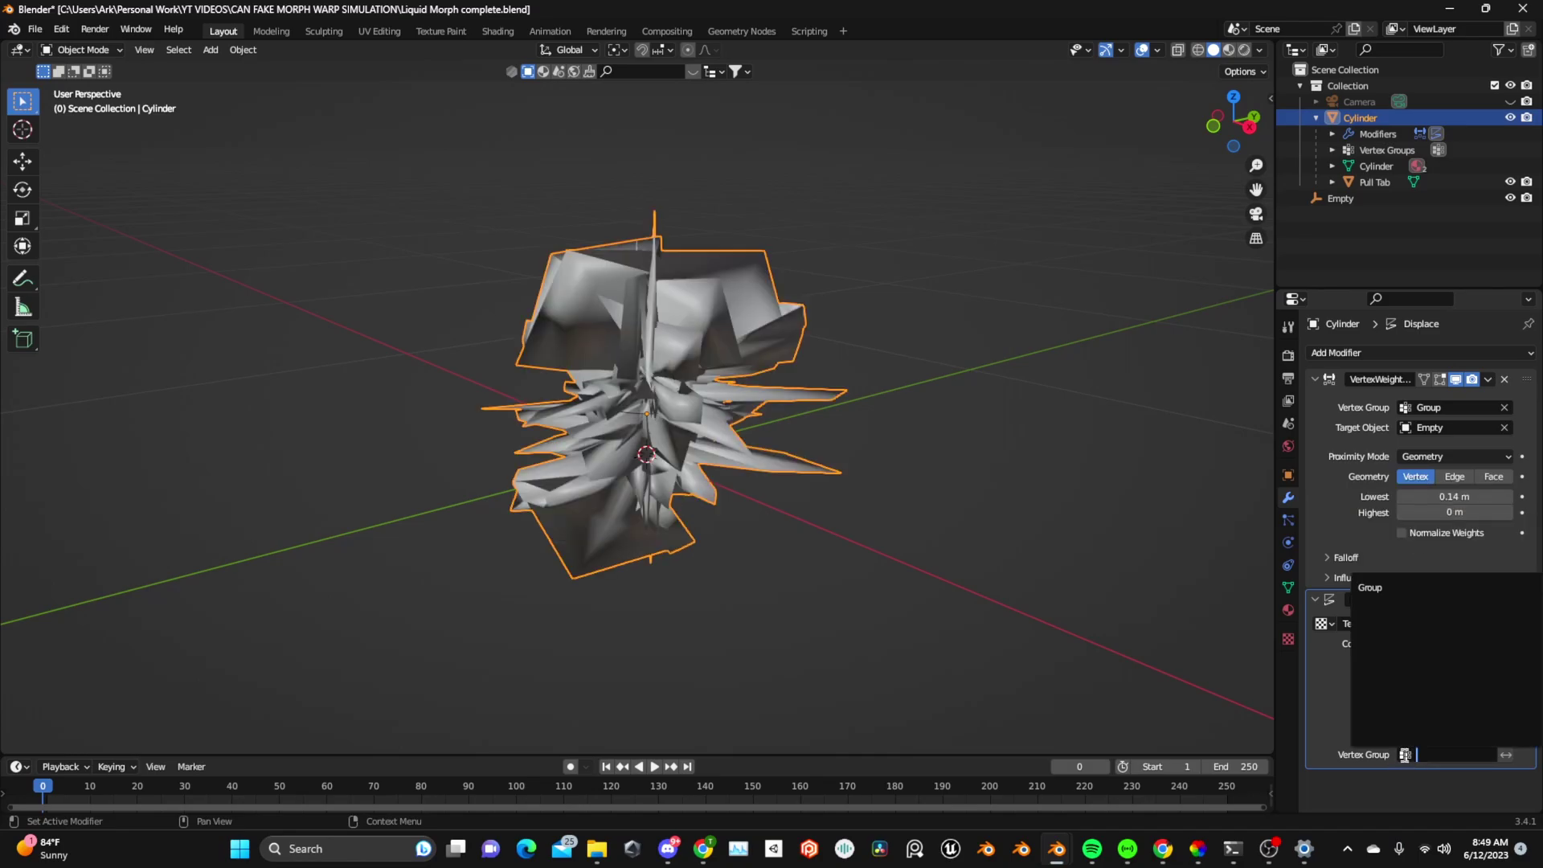
left_click(1422, 590)
Reduce the Displace modifier's strength to 0.040.
middle_click_drag(787, 418, 832, 417)
scroll(833, 417, "up", 5)
middle_click_drag(986, 475, 678, 349, "shift")
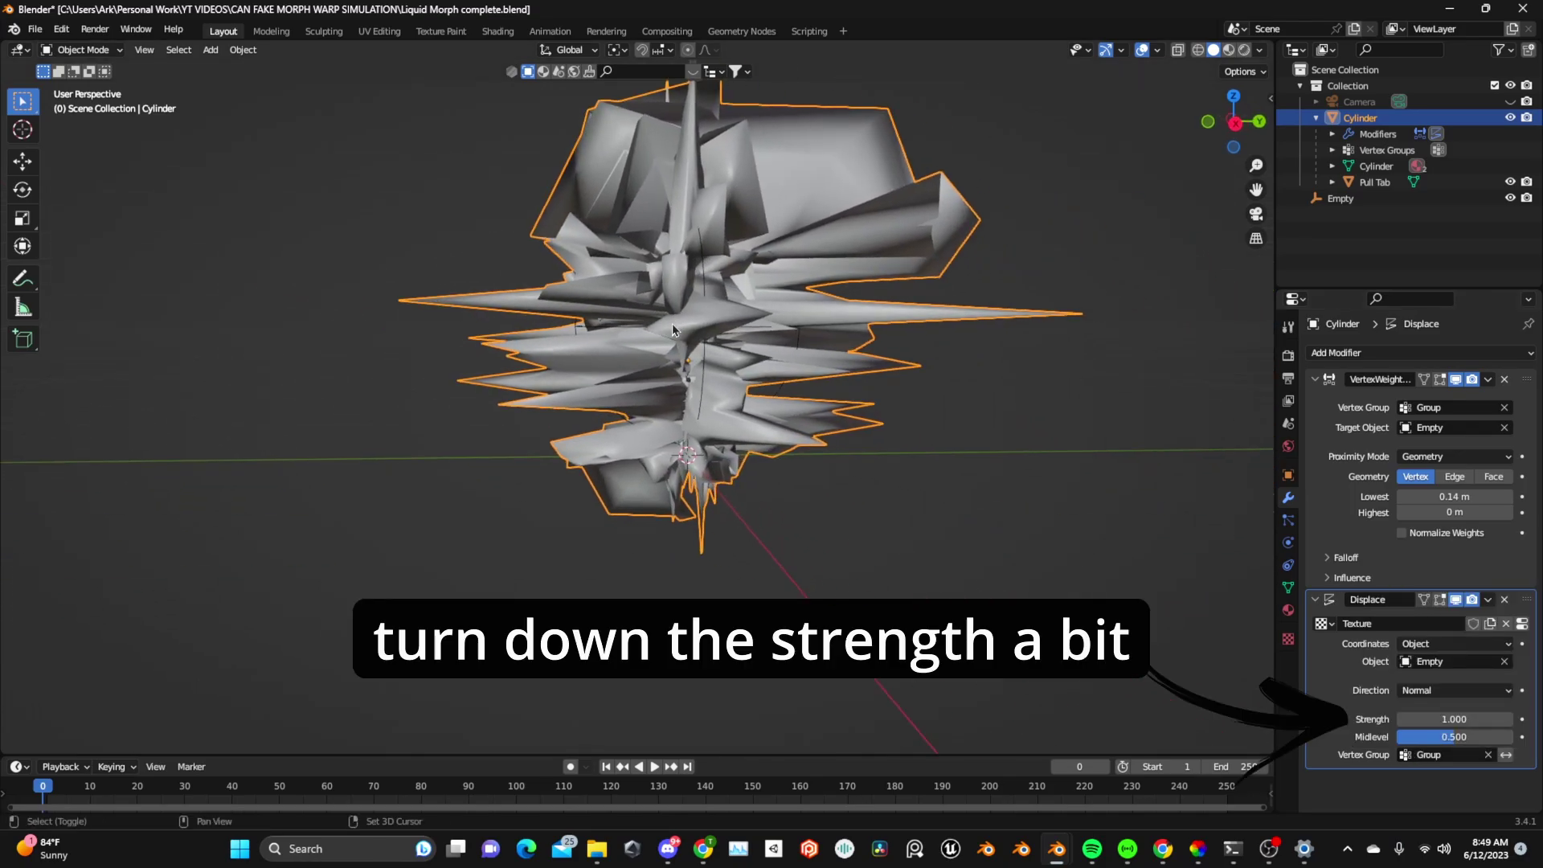
scroll(678, 348, "down", 1)
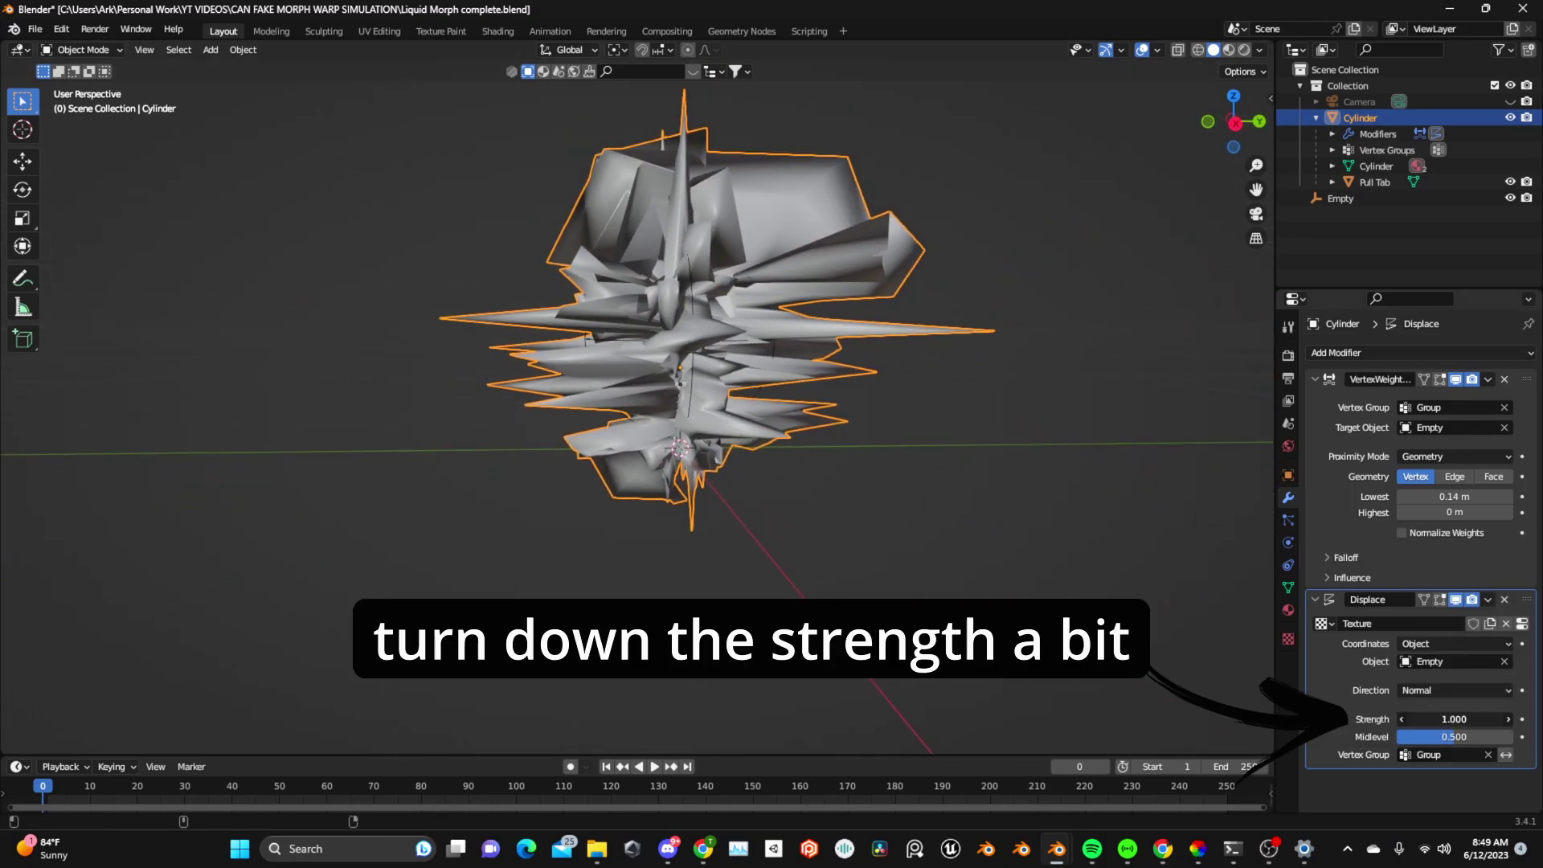
mouse_move(1454, 719)
left_mouse_down()
mouse_move(1387, 719)
mouse_move(1402, 719)
left_mouse_up()
middle_click_drag(876, 424, 917, 451)
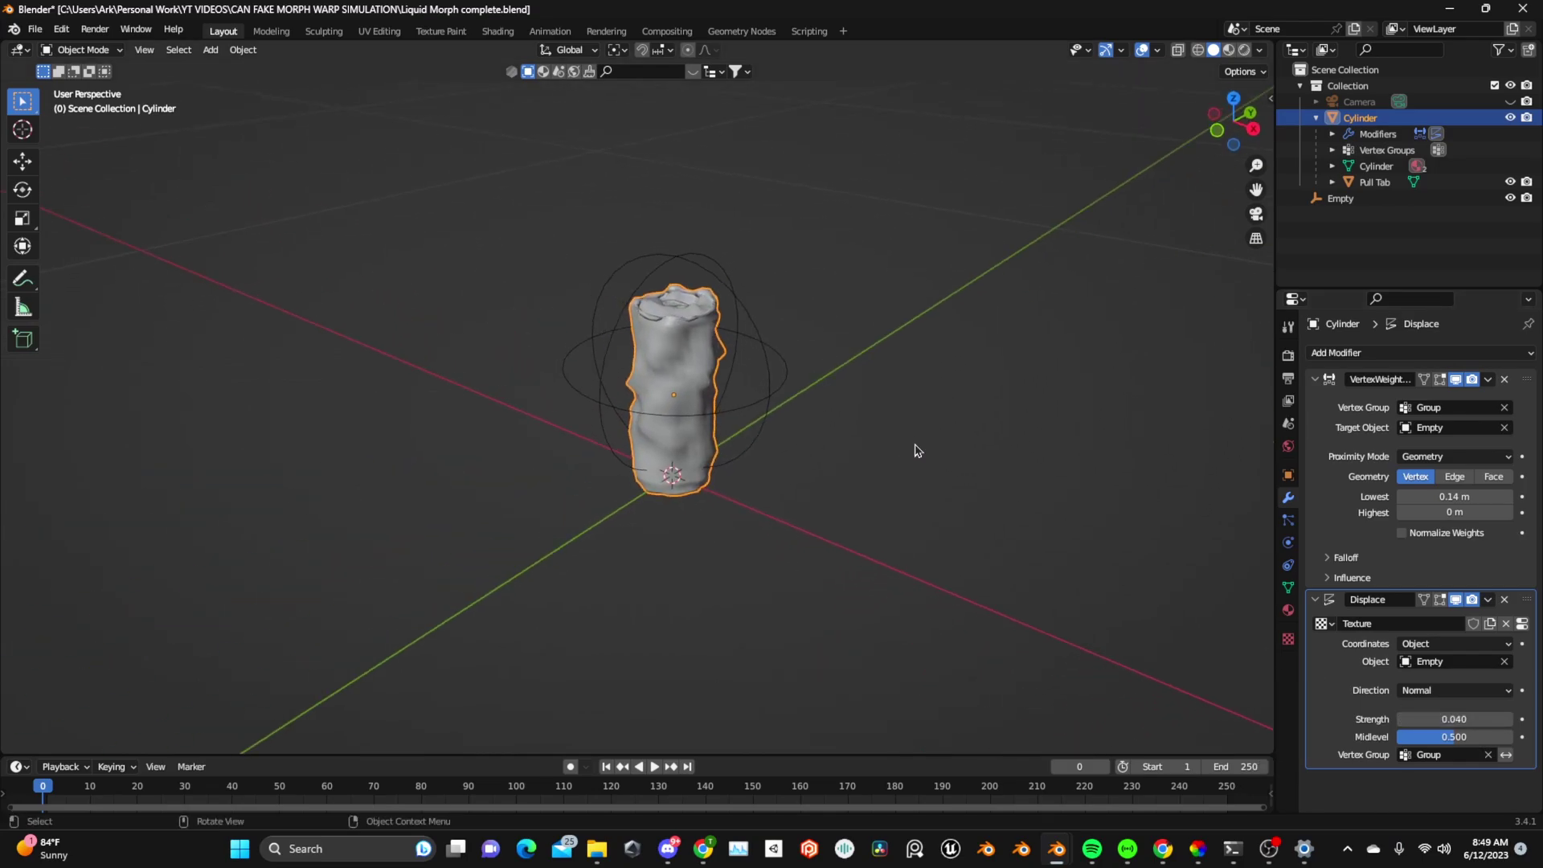
Enlarge the Clouds texture's size so the displacement forms broad, smooth bulges on the can.
scroll(917, 451, "up", 2)
middle_click_drag(820, 401, 920, 441)
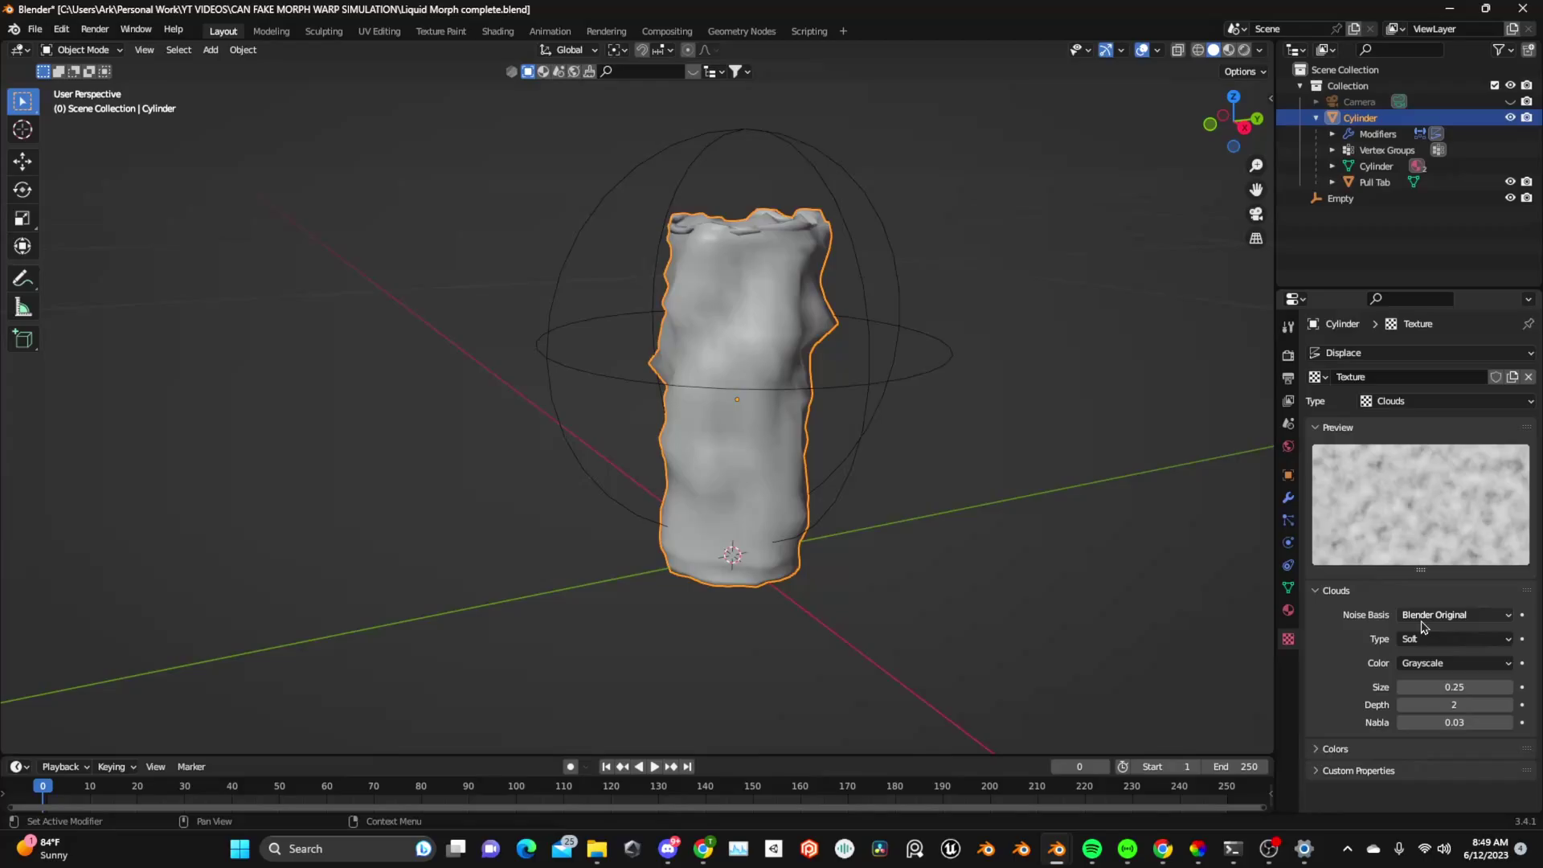
mouse_move(1454, 687)
left_mouse_down()
mouse_move(1509, 687)
mouse_move(1434, 703)
left_mouse_up()
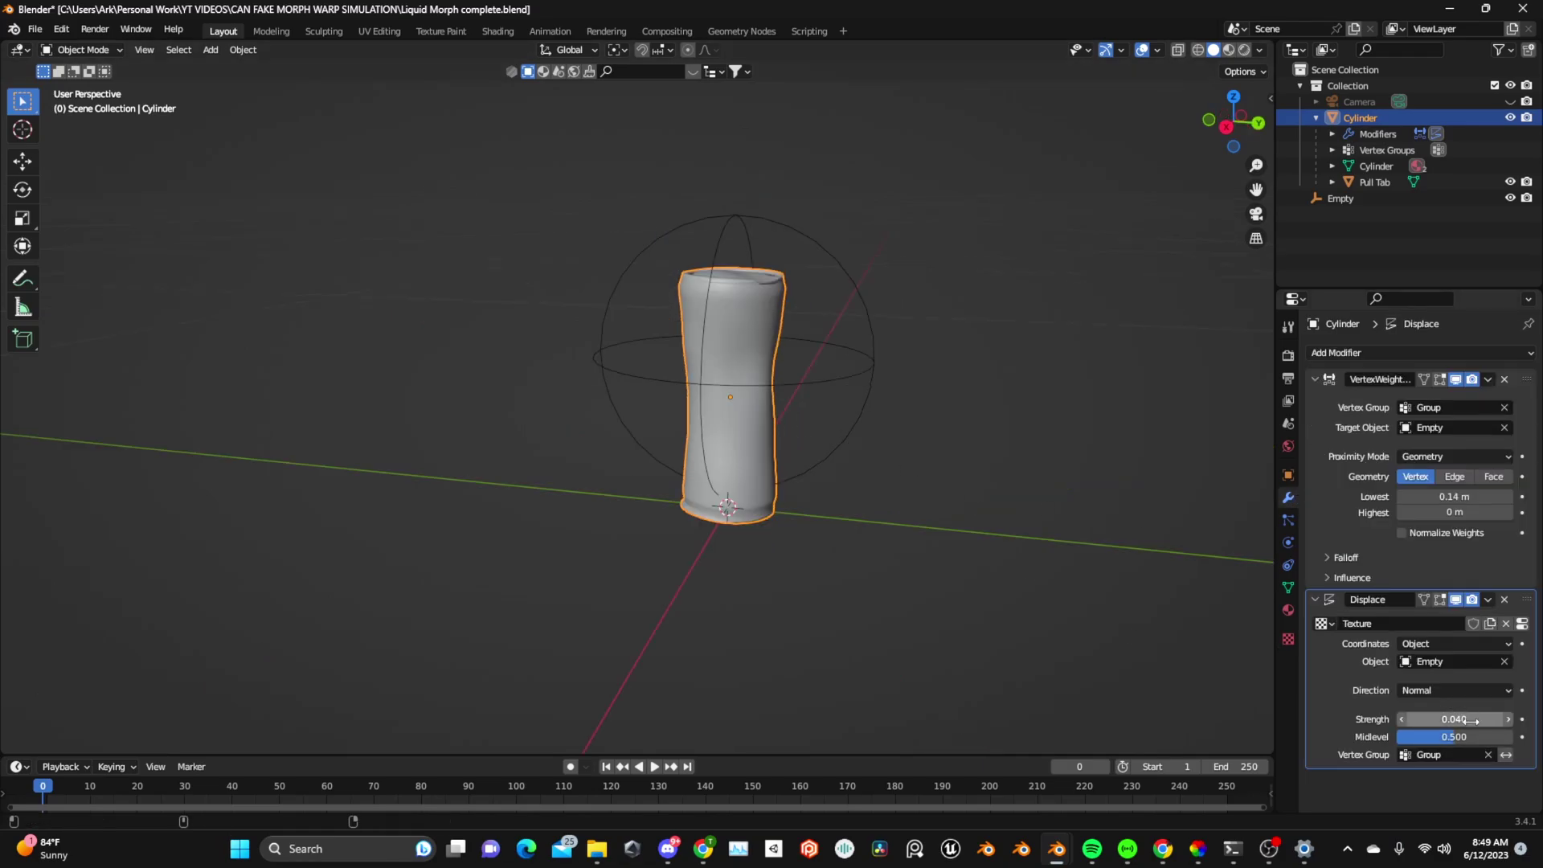
Set the Displace modifier's strength to 0.060 and its midlevel to 0.
left_click_drag(1454, 719, 1454, 718)
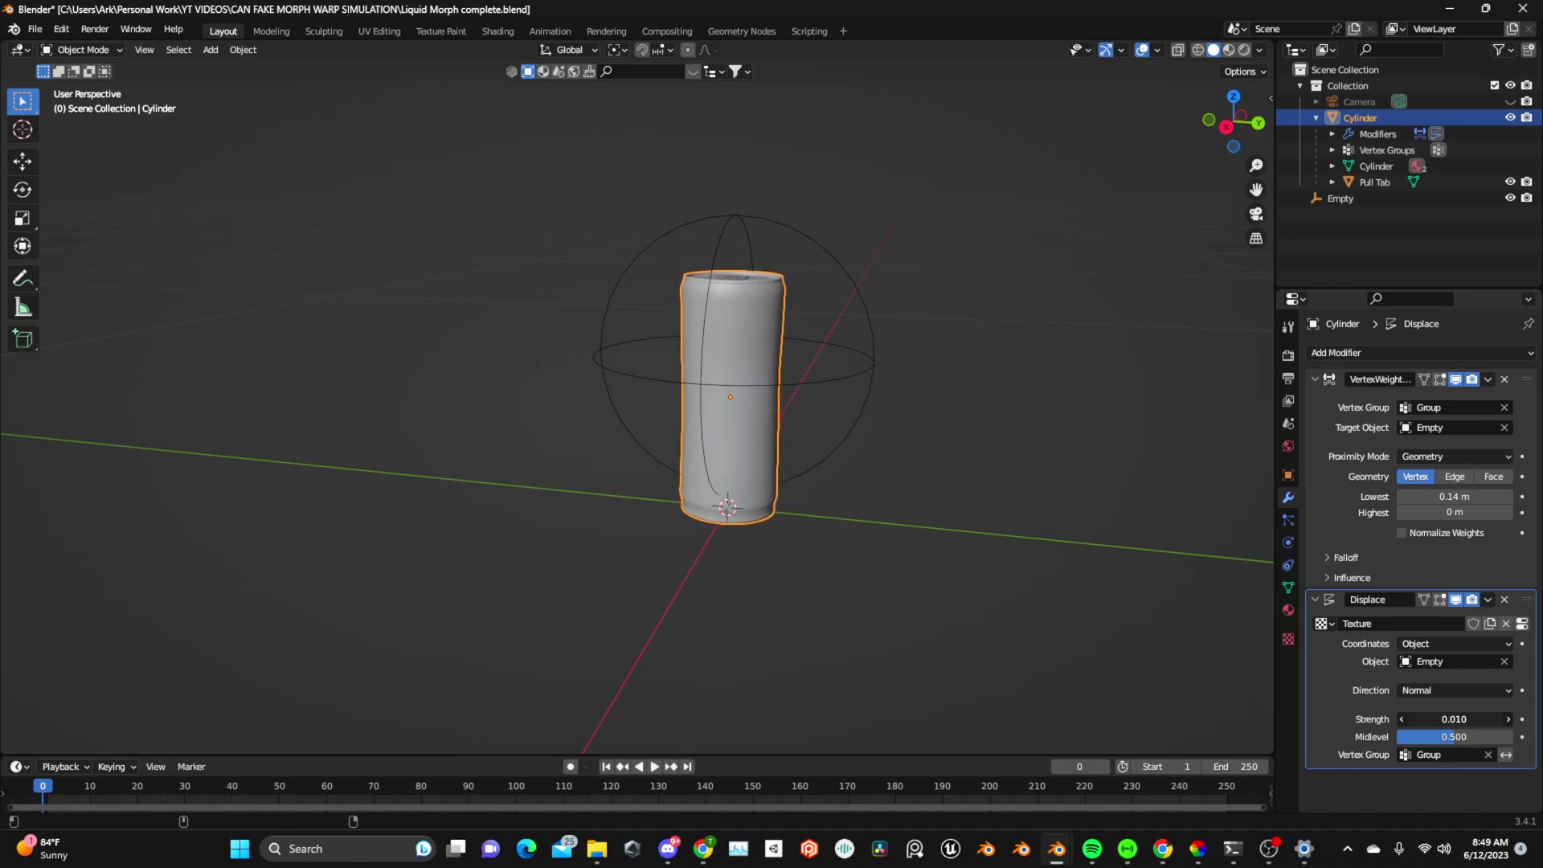
middle_click_drag(803, 423, 854, 424)
left_click_drag(1450, 737, 1415, 736)
left_click_drag(1450, 719, 1486, 719)
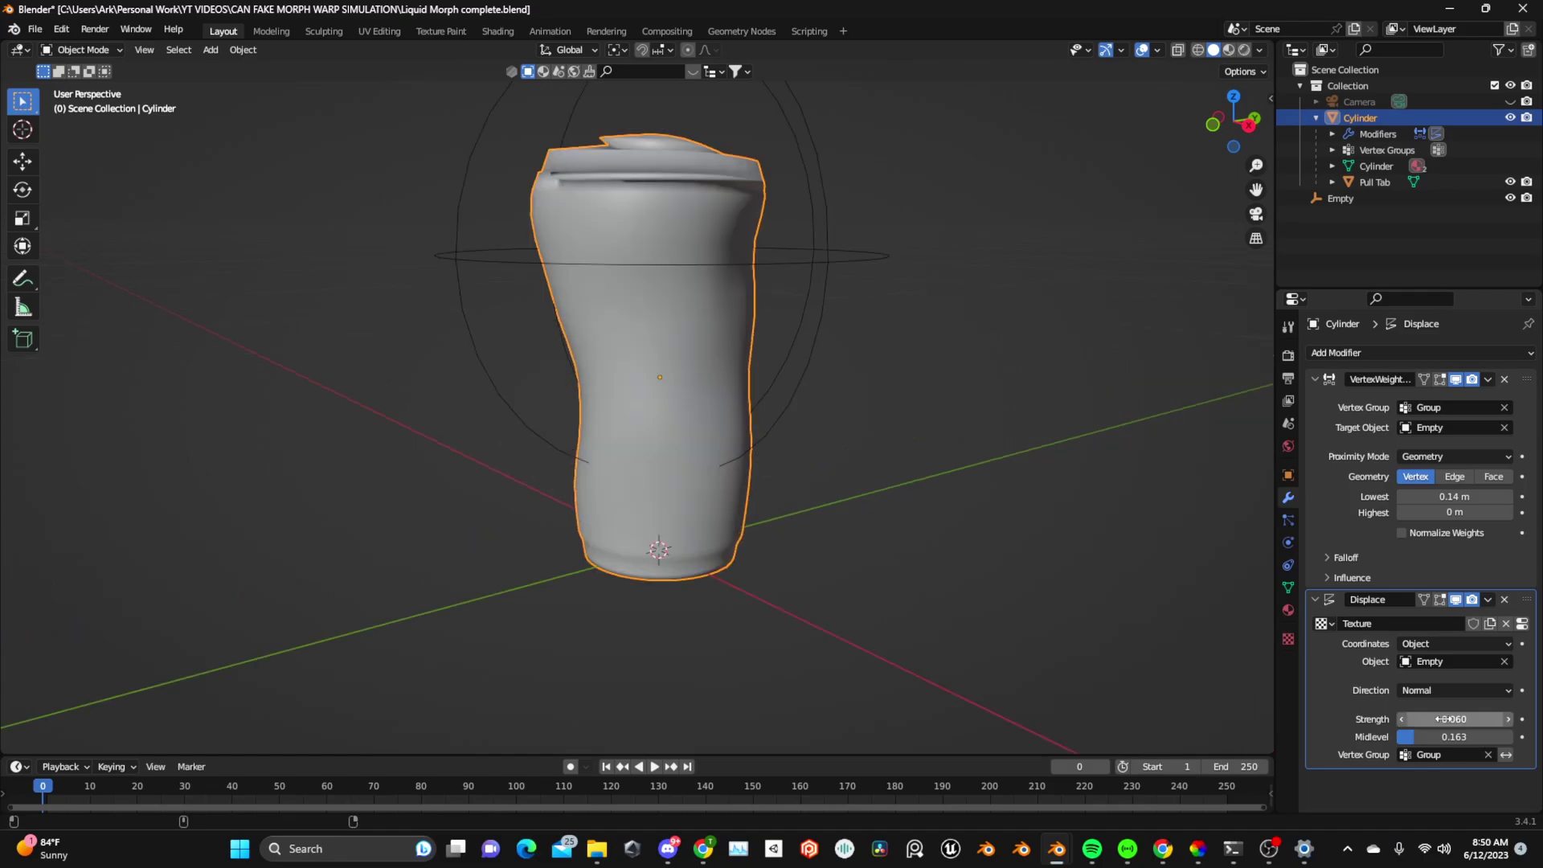
left_click_drag(1452, 737, 1446, 737)
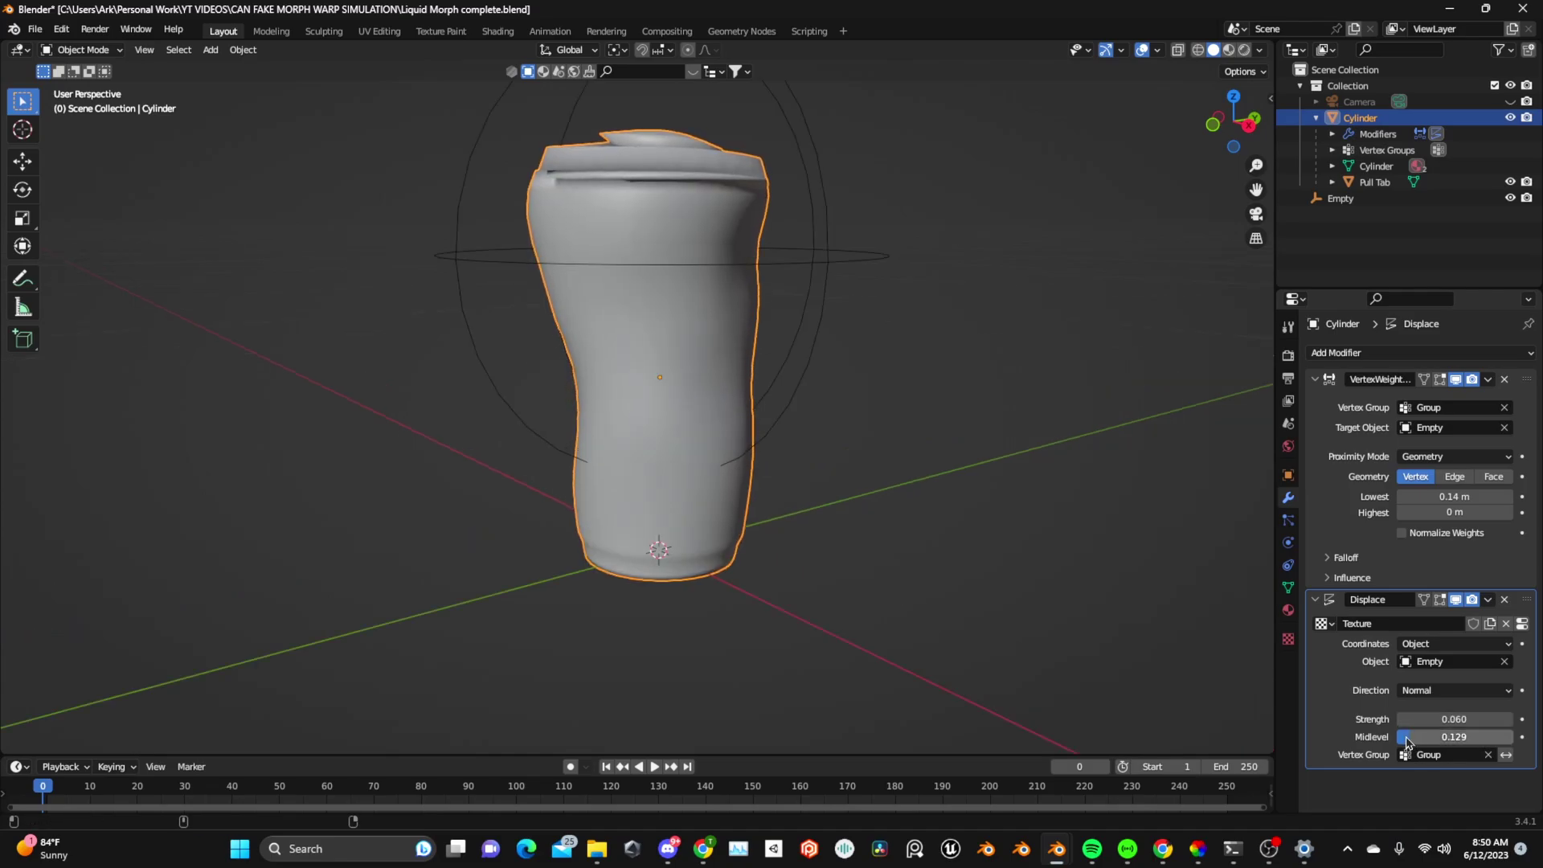
Select the sphere empty and move it vertically along the global Z axis.
left_click(821, 270)
scroll(823, 270, "down", 4)
key("g")
key("z")
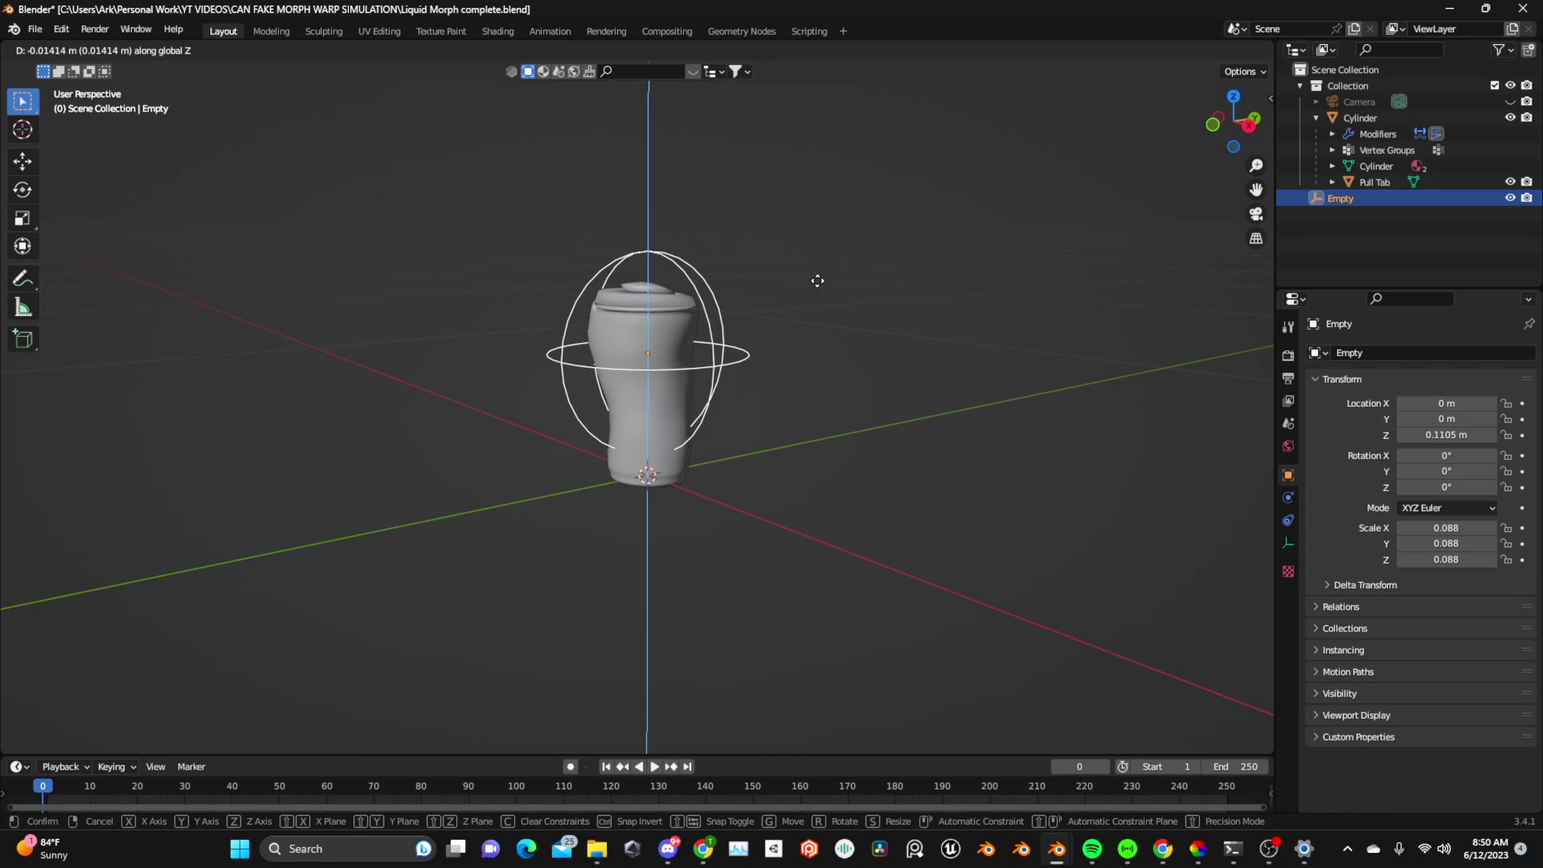
left_click(784, 315)
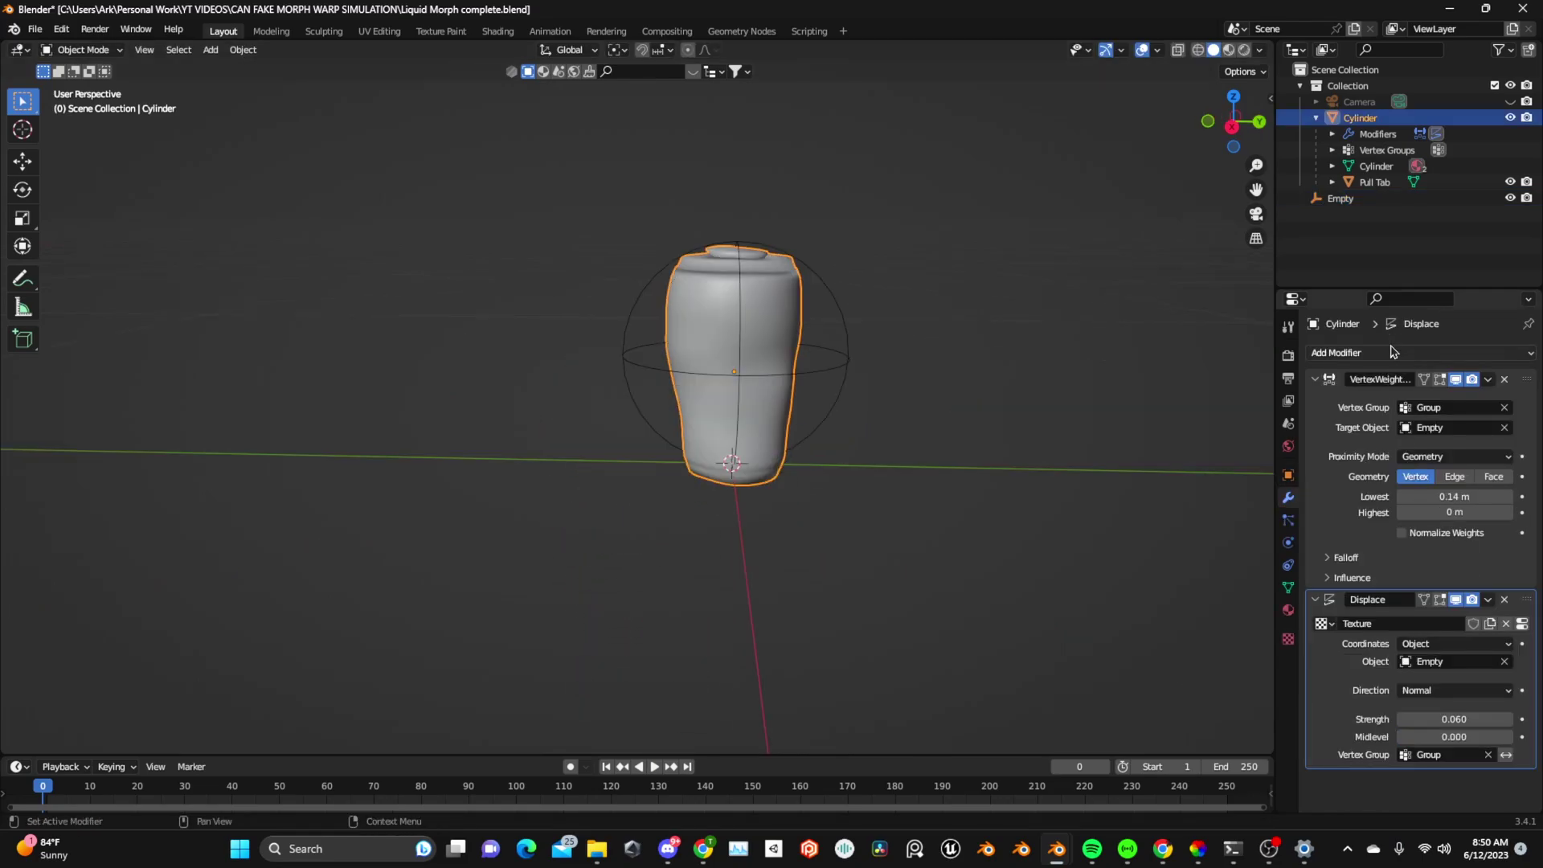
Add a Subdivision Surface modifier to the can after the Displace modifier.
left_click(1392, 351)
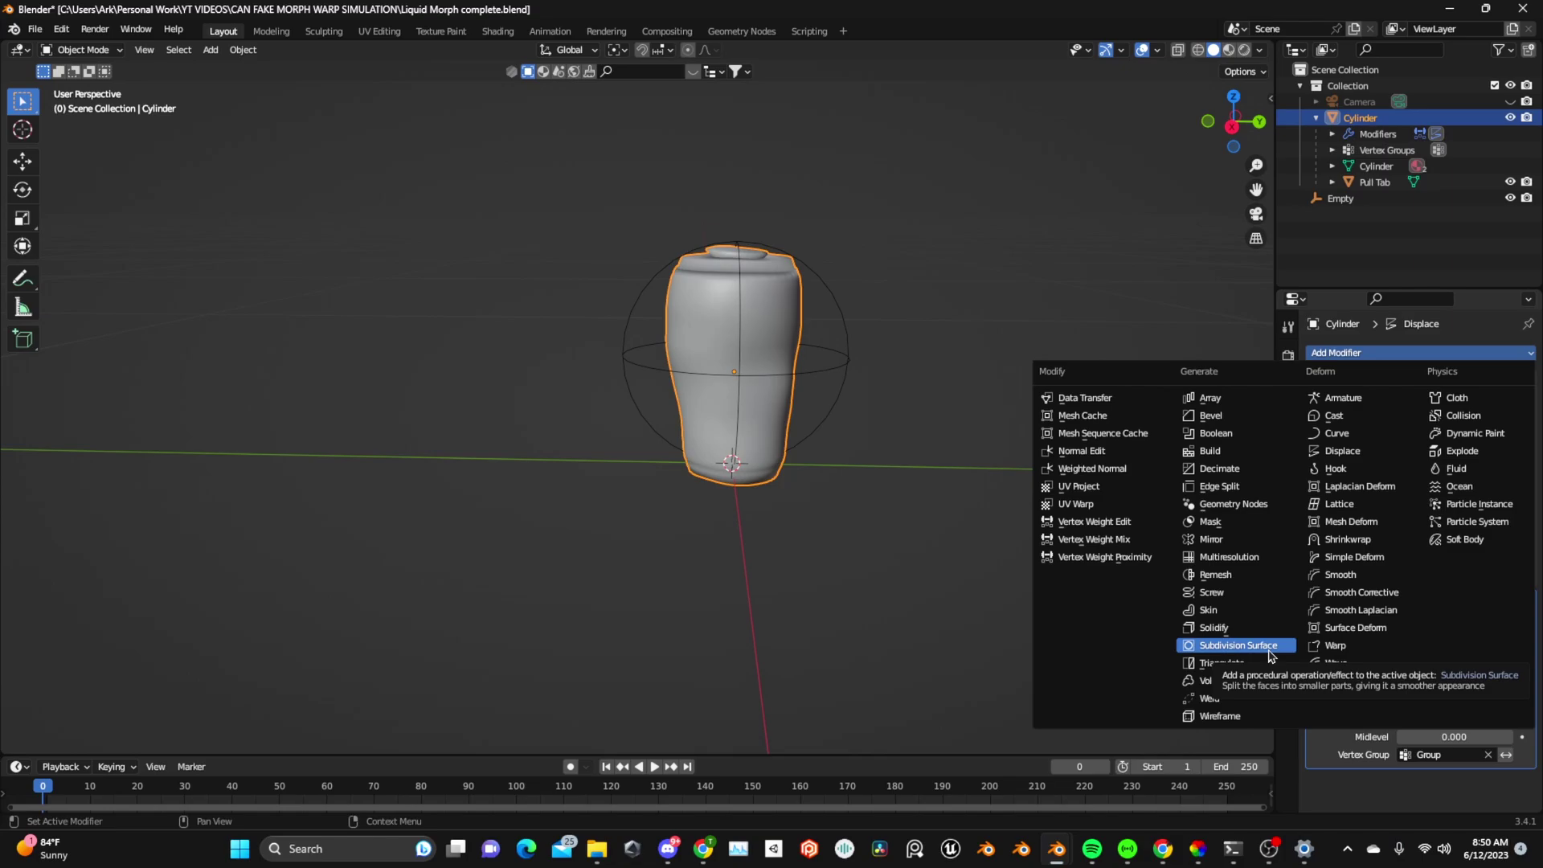
left_click(1242, 645)
scroll(1531, 594, "down", 3)
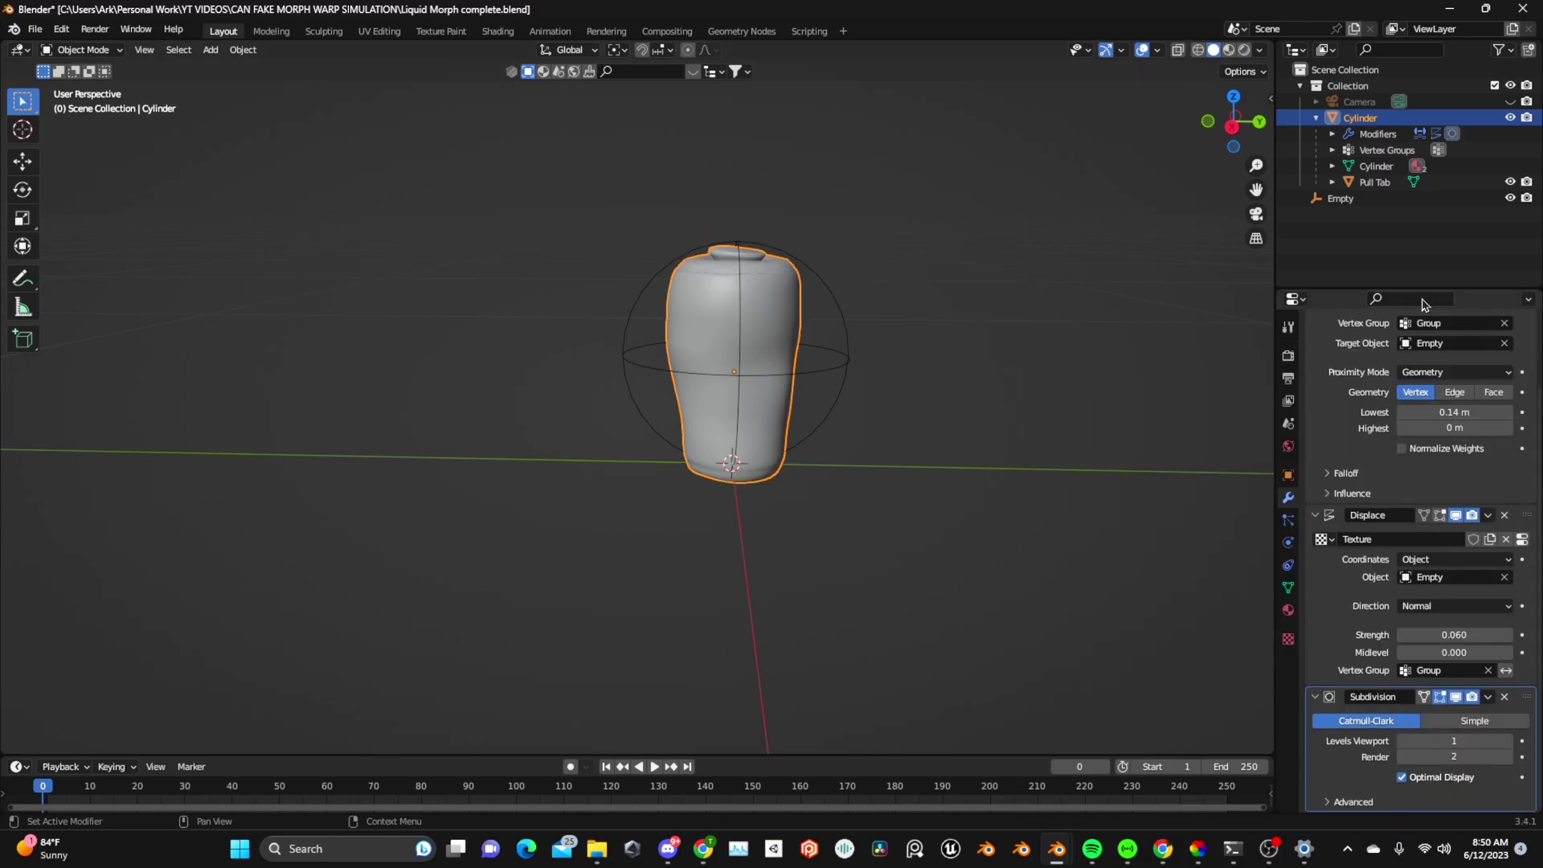
scroll(1382, 407, "up", 3)
scroll(1406, 385, "down", 3)
scroll(1403, 325, "up", 3)
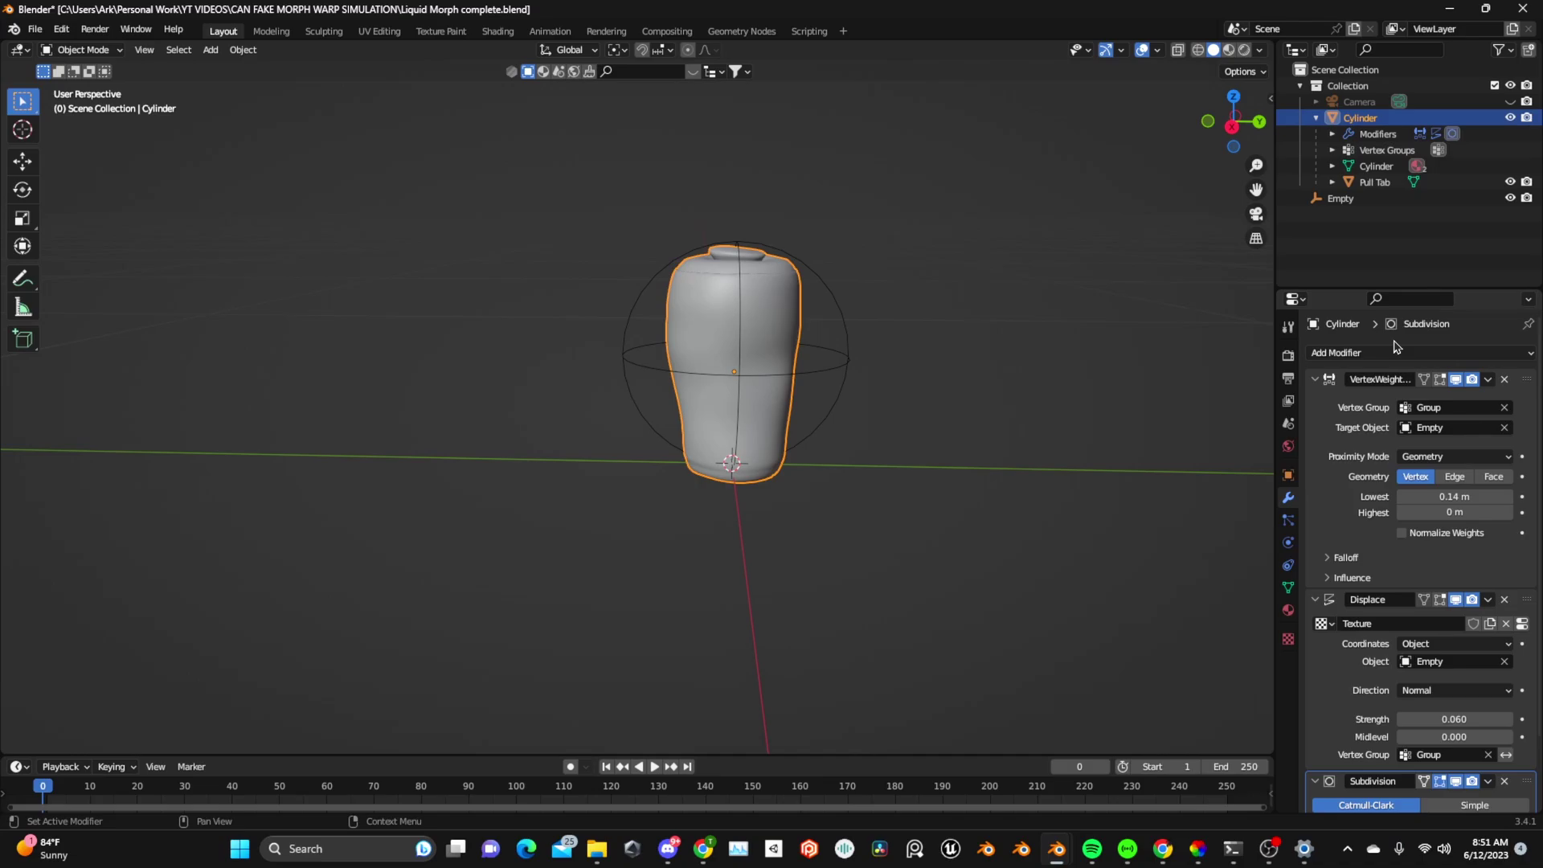
Add a second Displace modifier to the can with a new Clouds texture of size 1.51.
left_click(1395, 350)
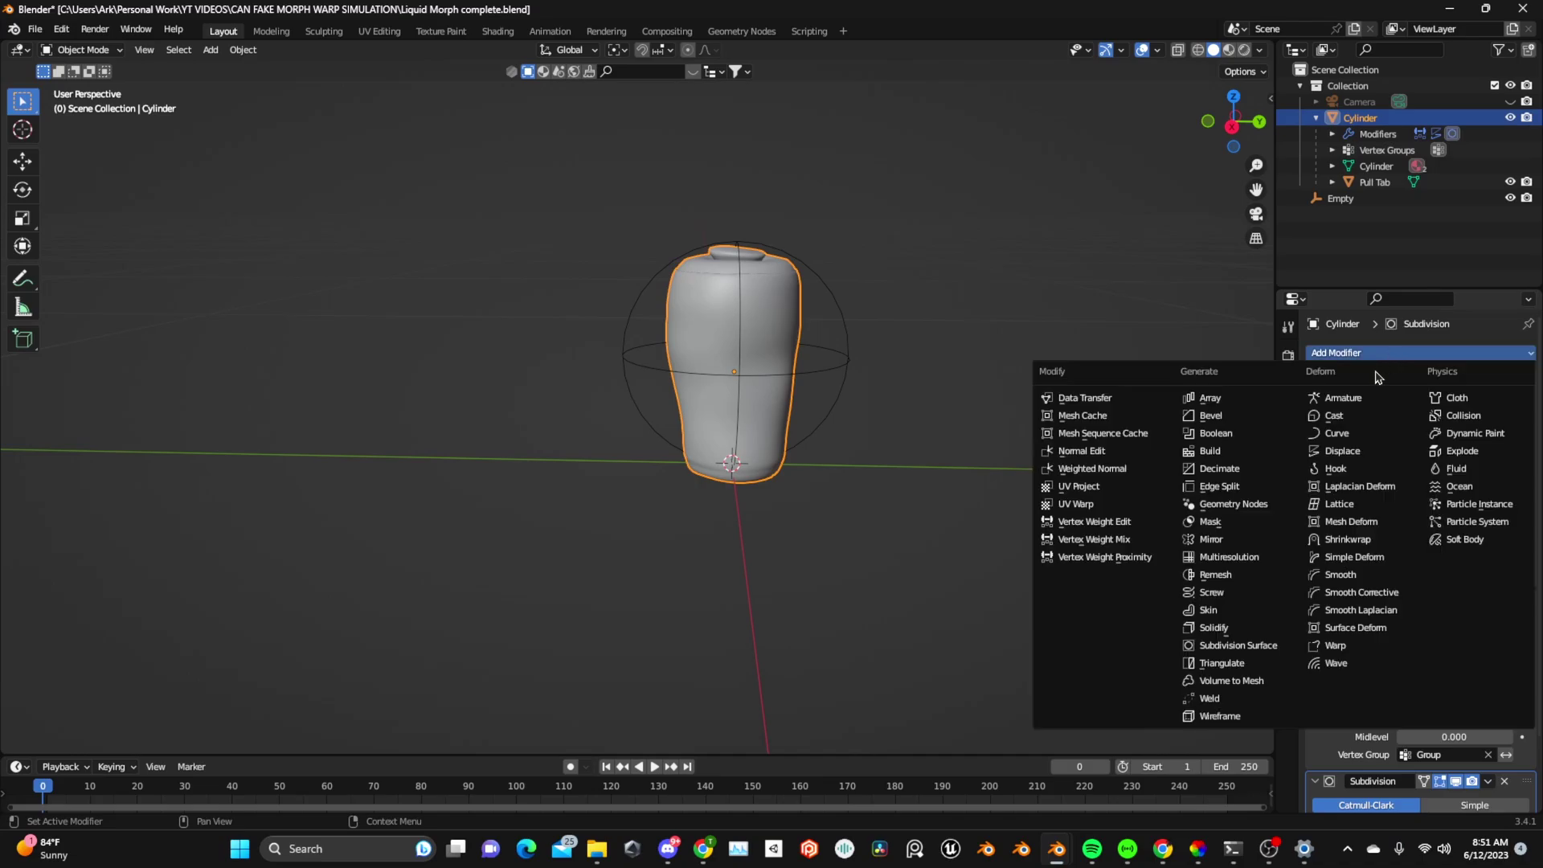
left_click(1346, 450)
scroll(1499, 646, "down", 3)
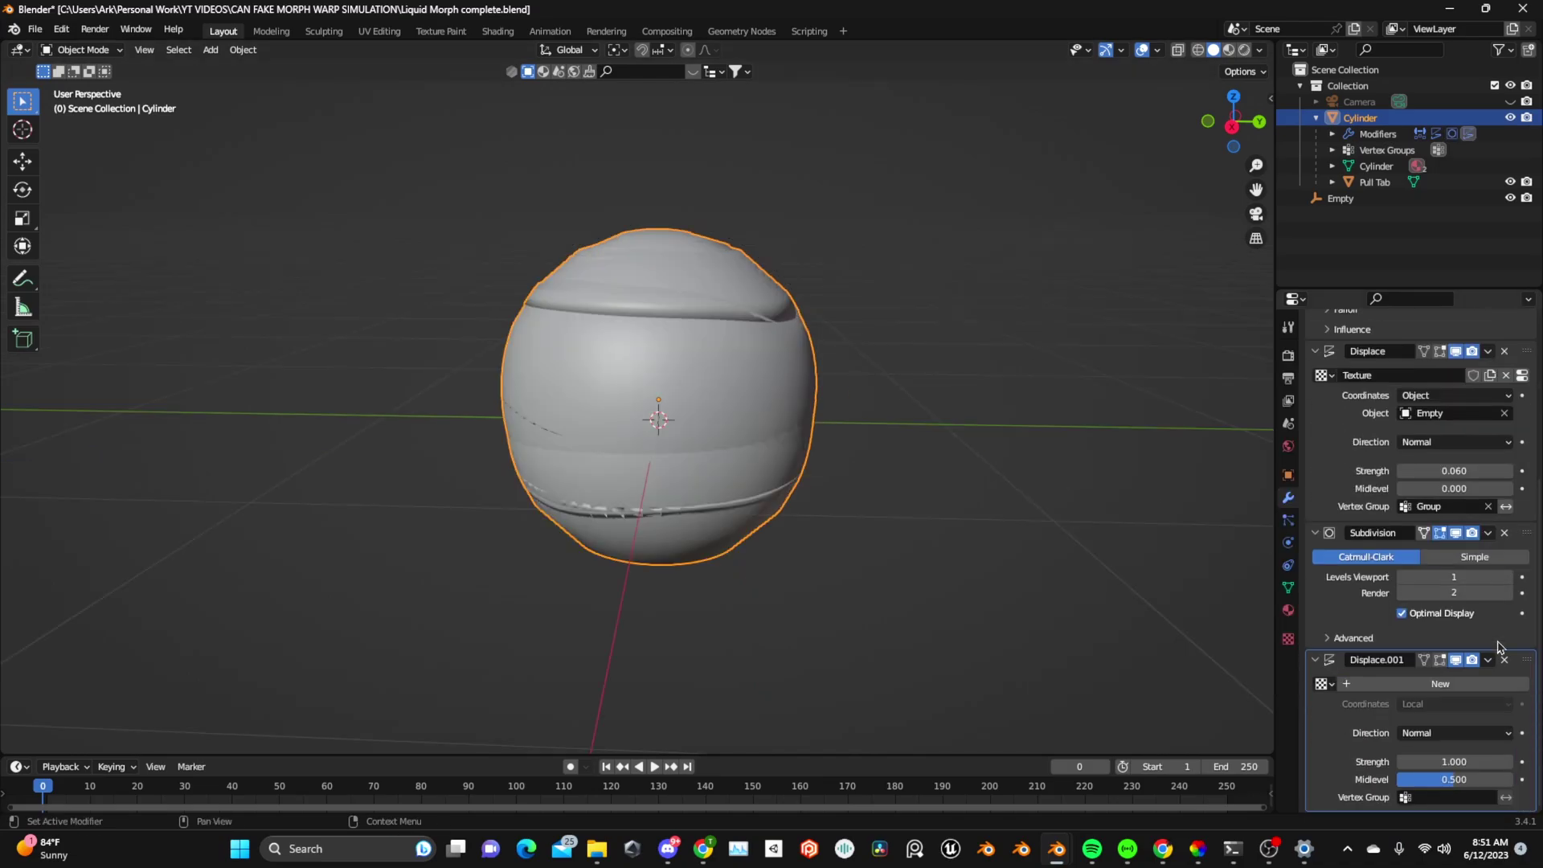
left_click(1501, 684)
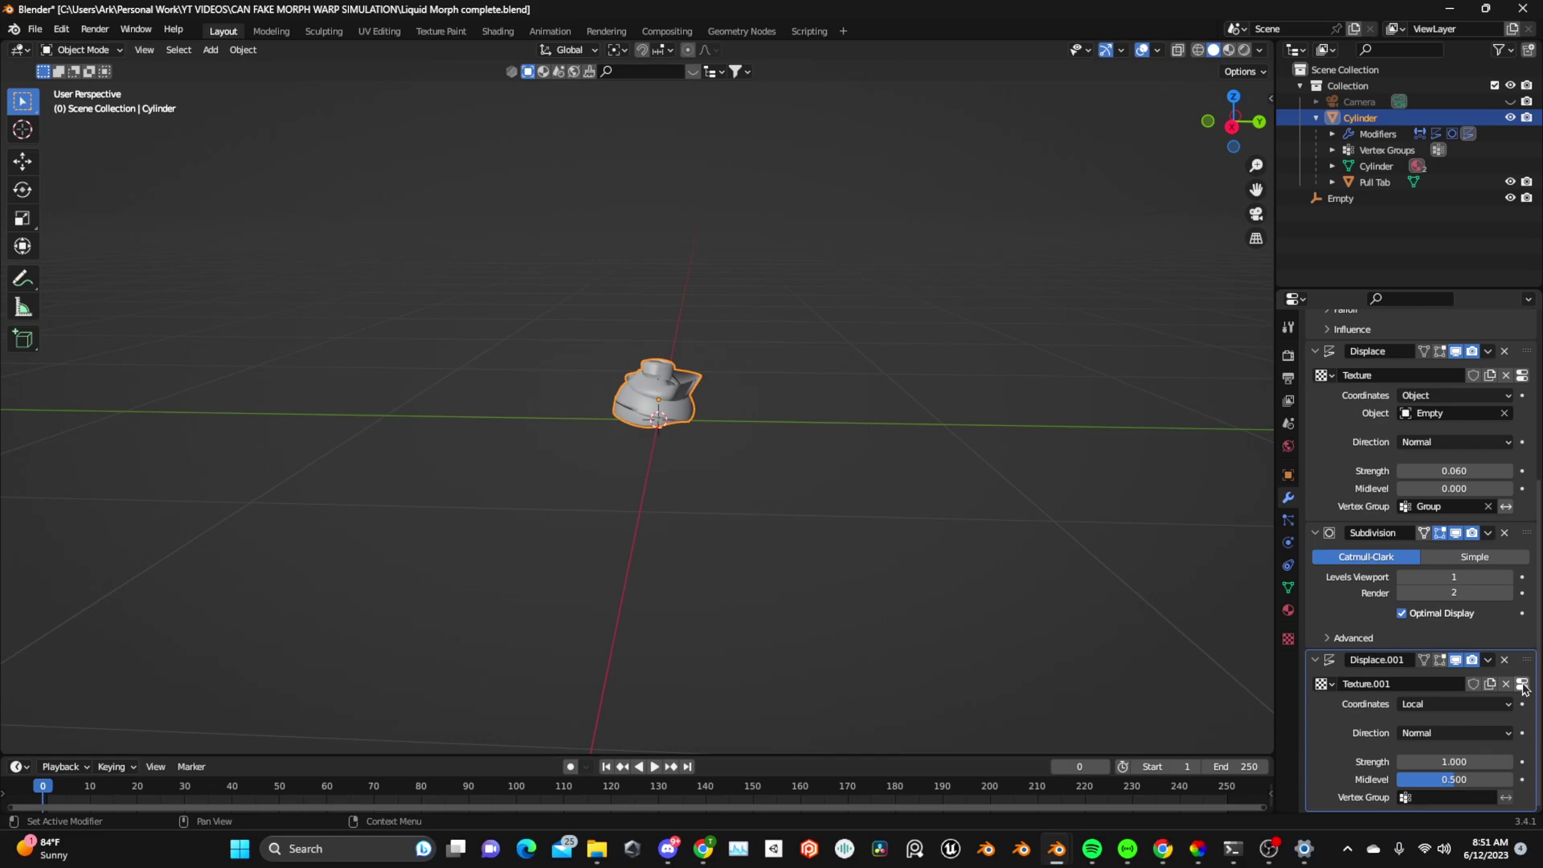
left_click(1516, 683)
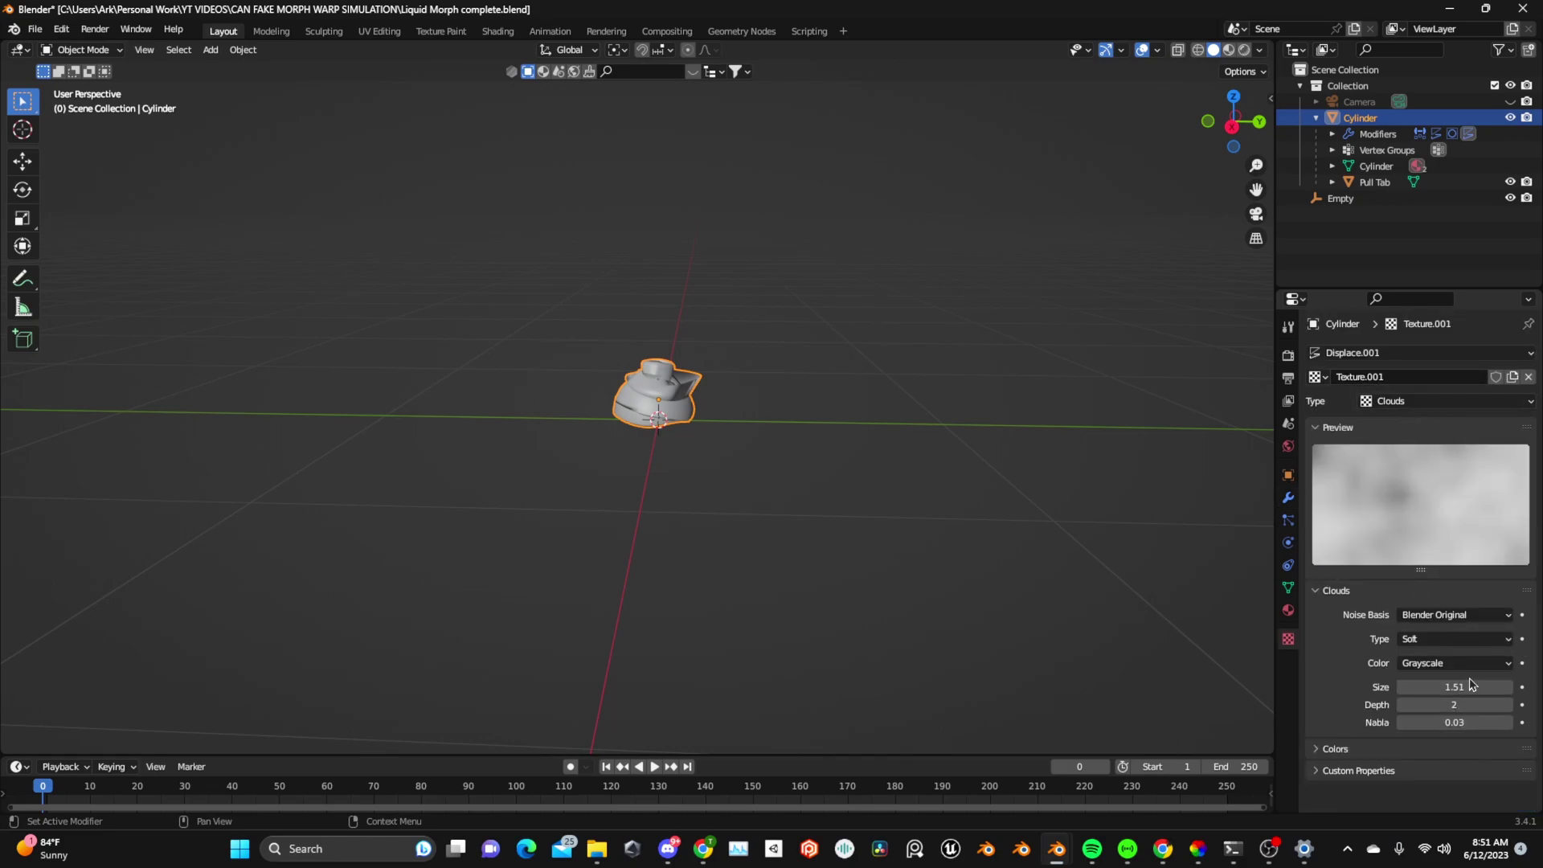
scroll(878, 483, "up", 5)
Set the second Displace modifier's coordinates to Object with the Empty as reference, and its vertex group to Group.
left_click(1287, 498)
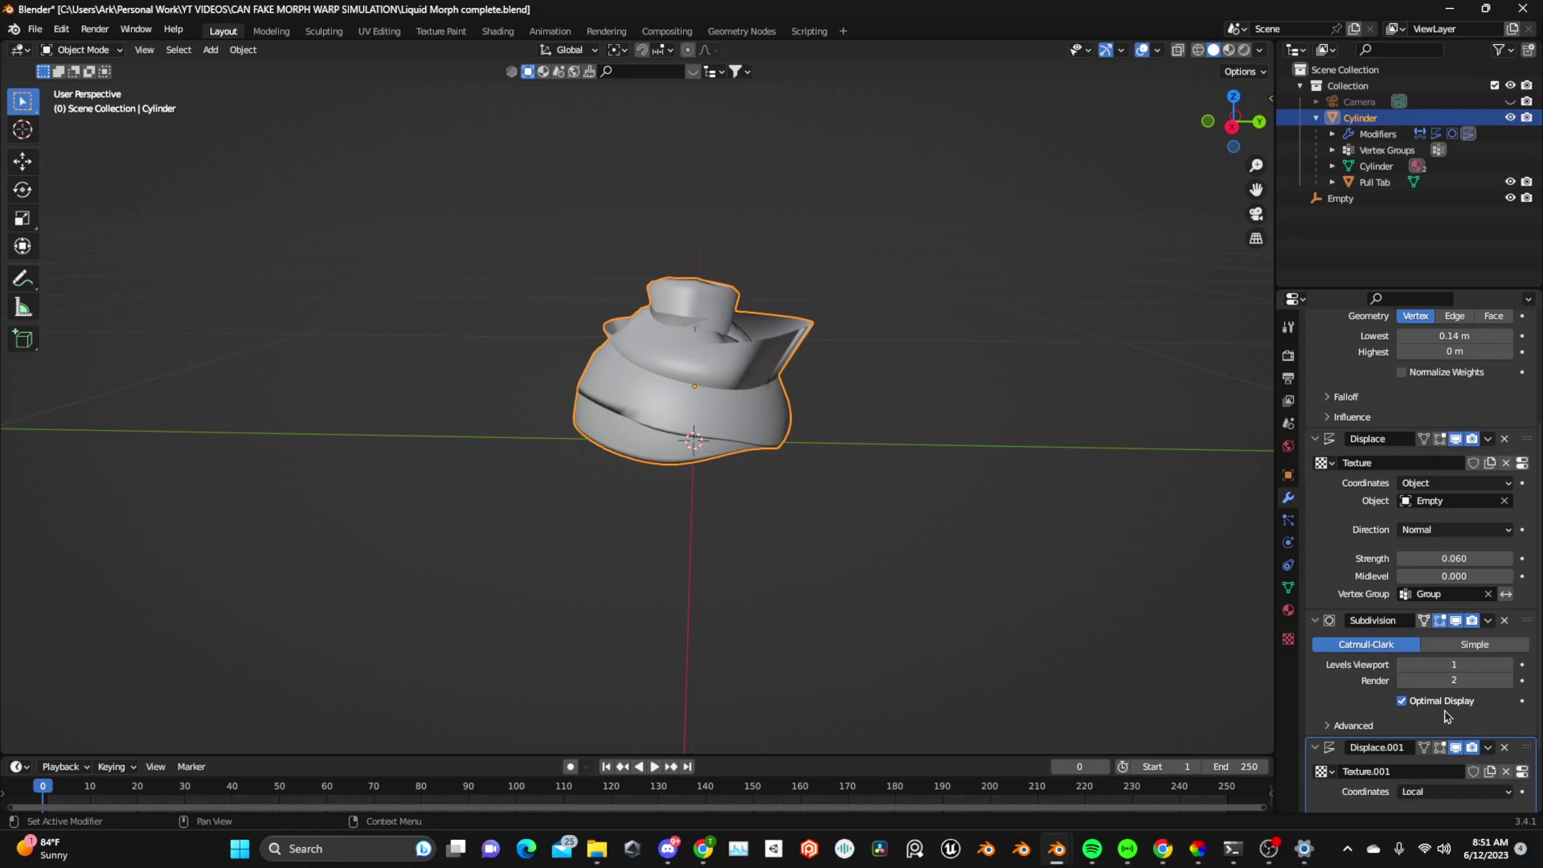
scroll(1444, 721, "down", 2)
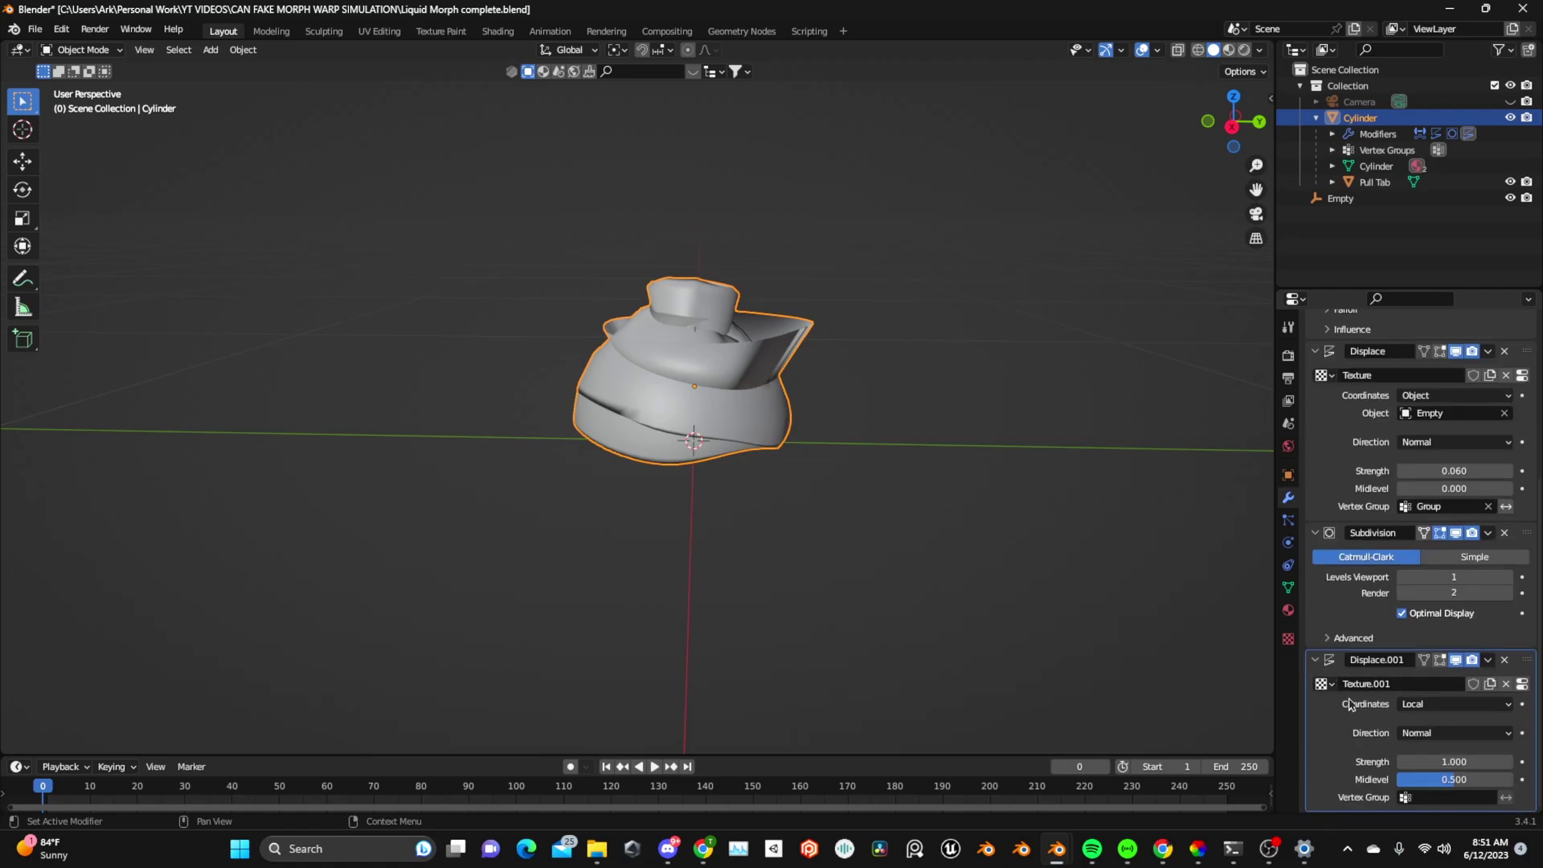
left_click(1407, 710)
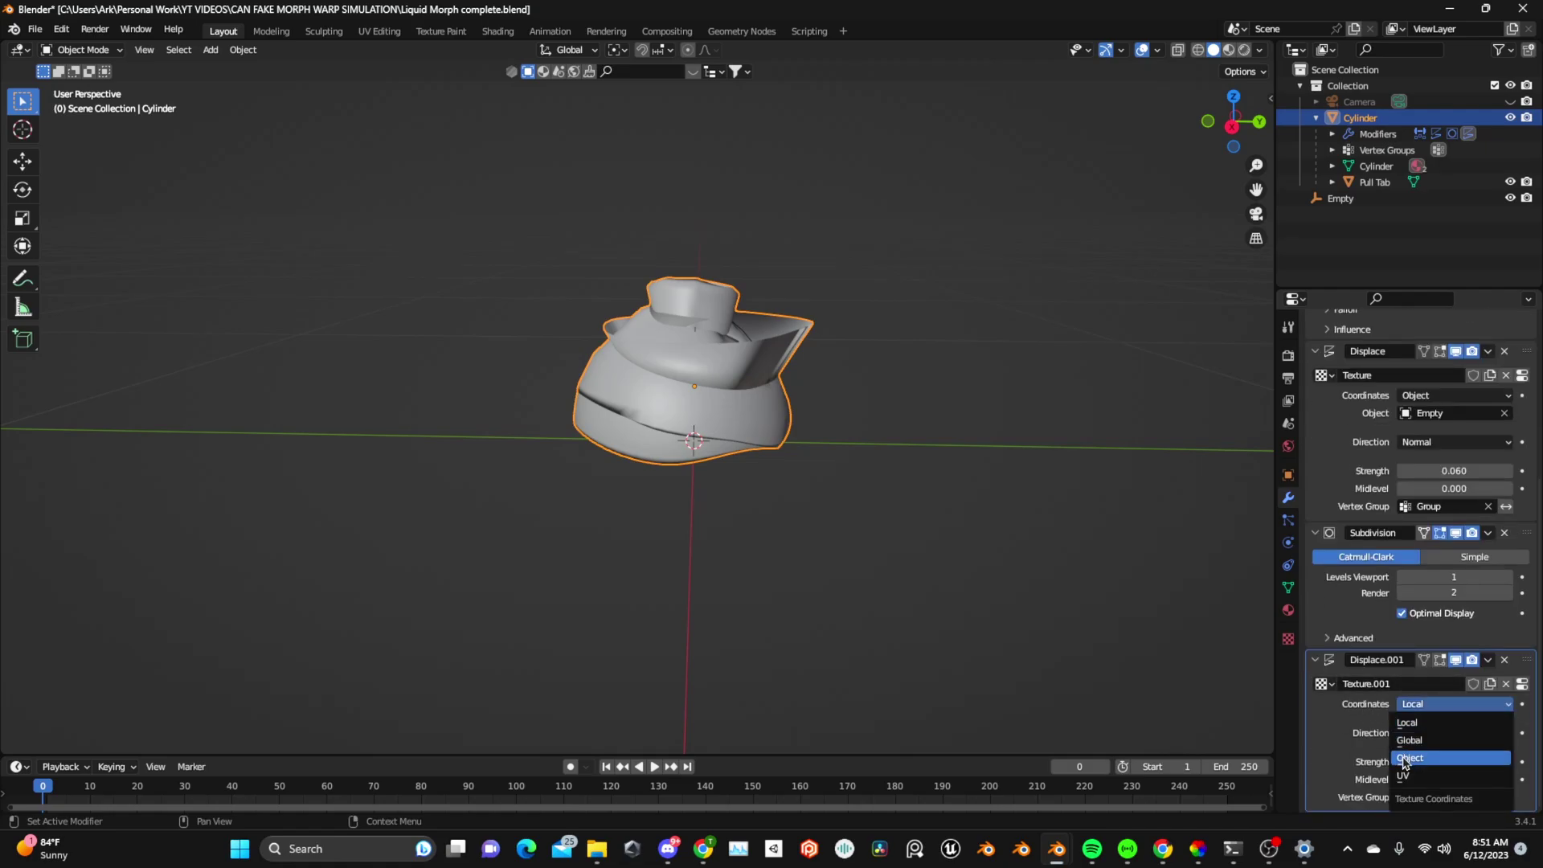
left_click(1408, 758)
left_click(1407, 721)
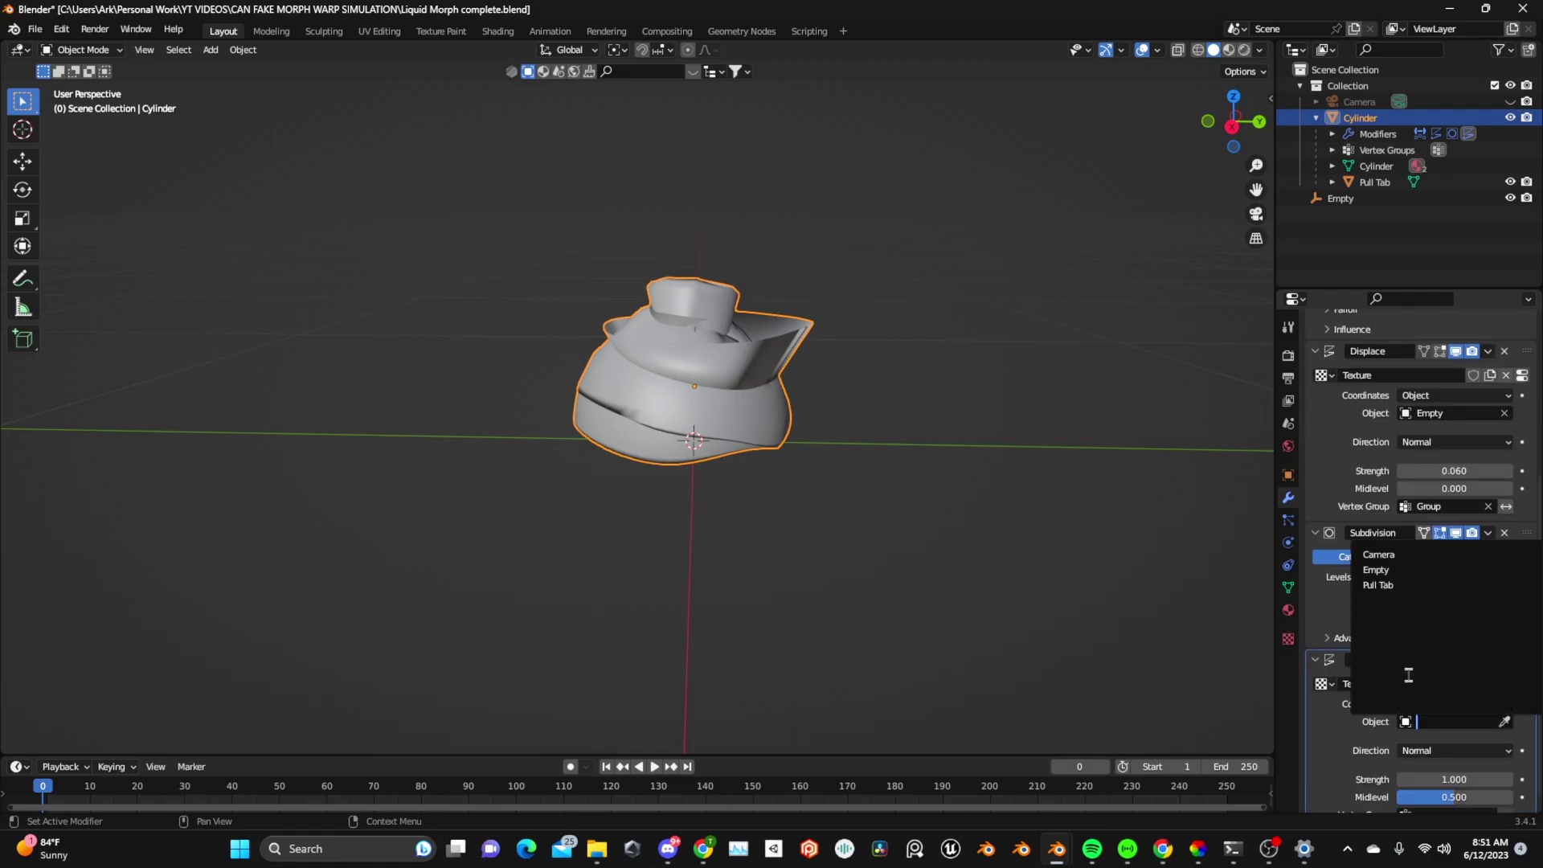
left_click(1395, 576)
scroll(1419, 729, "down", 1)
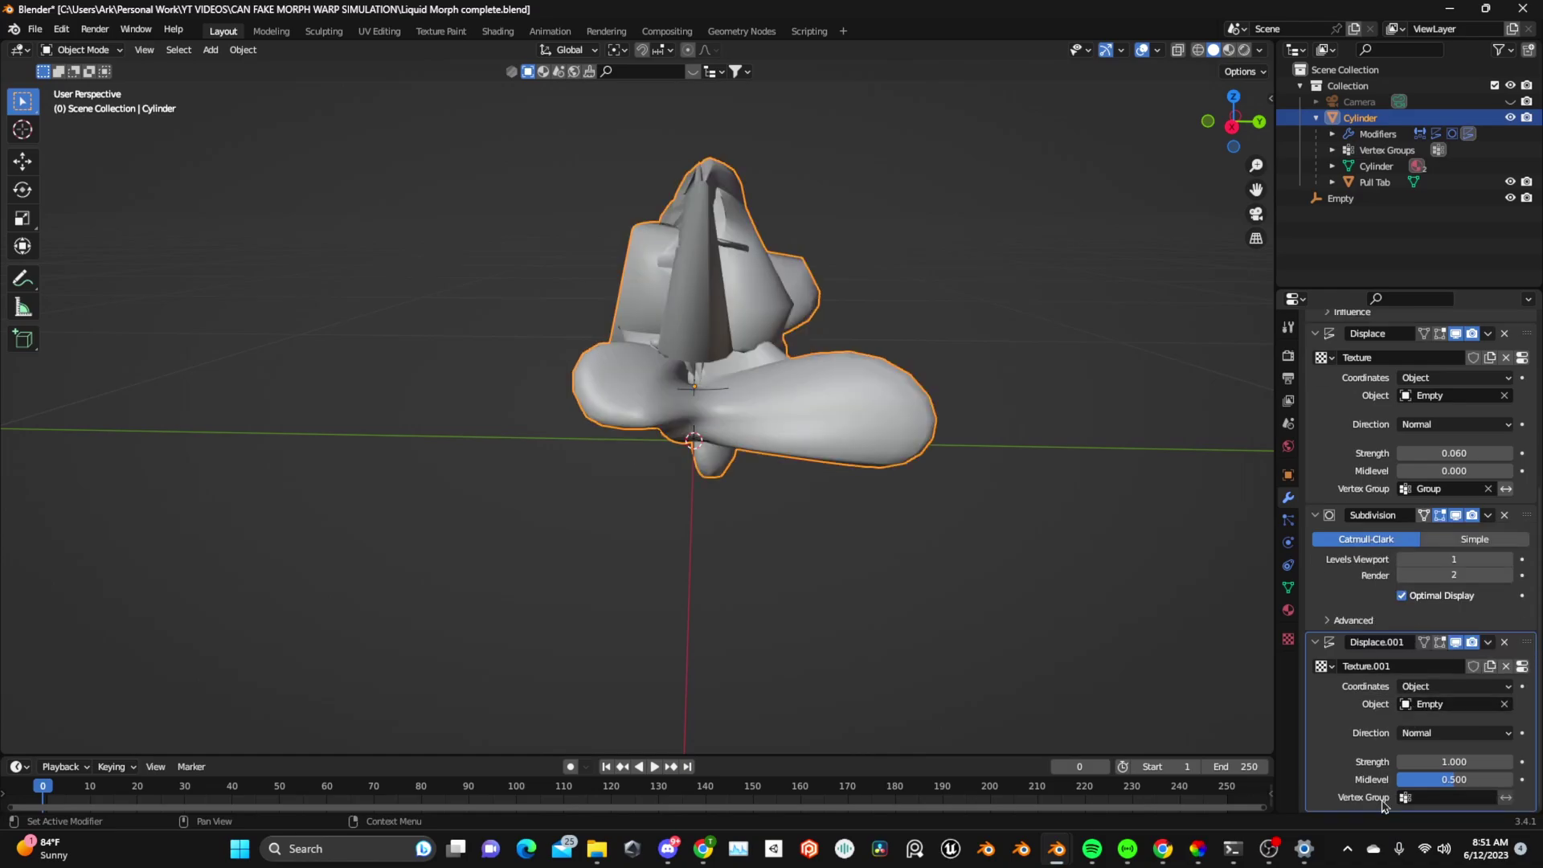
left_click(1407, 800)
left_click(1406, 632)
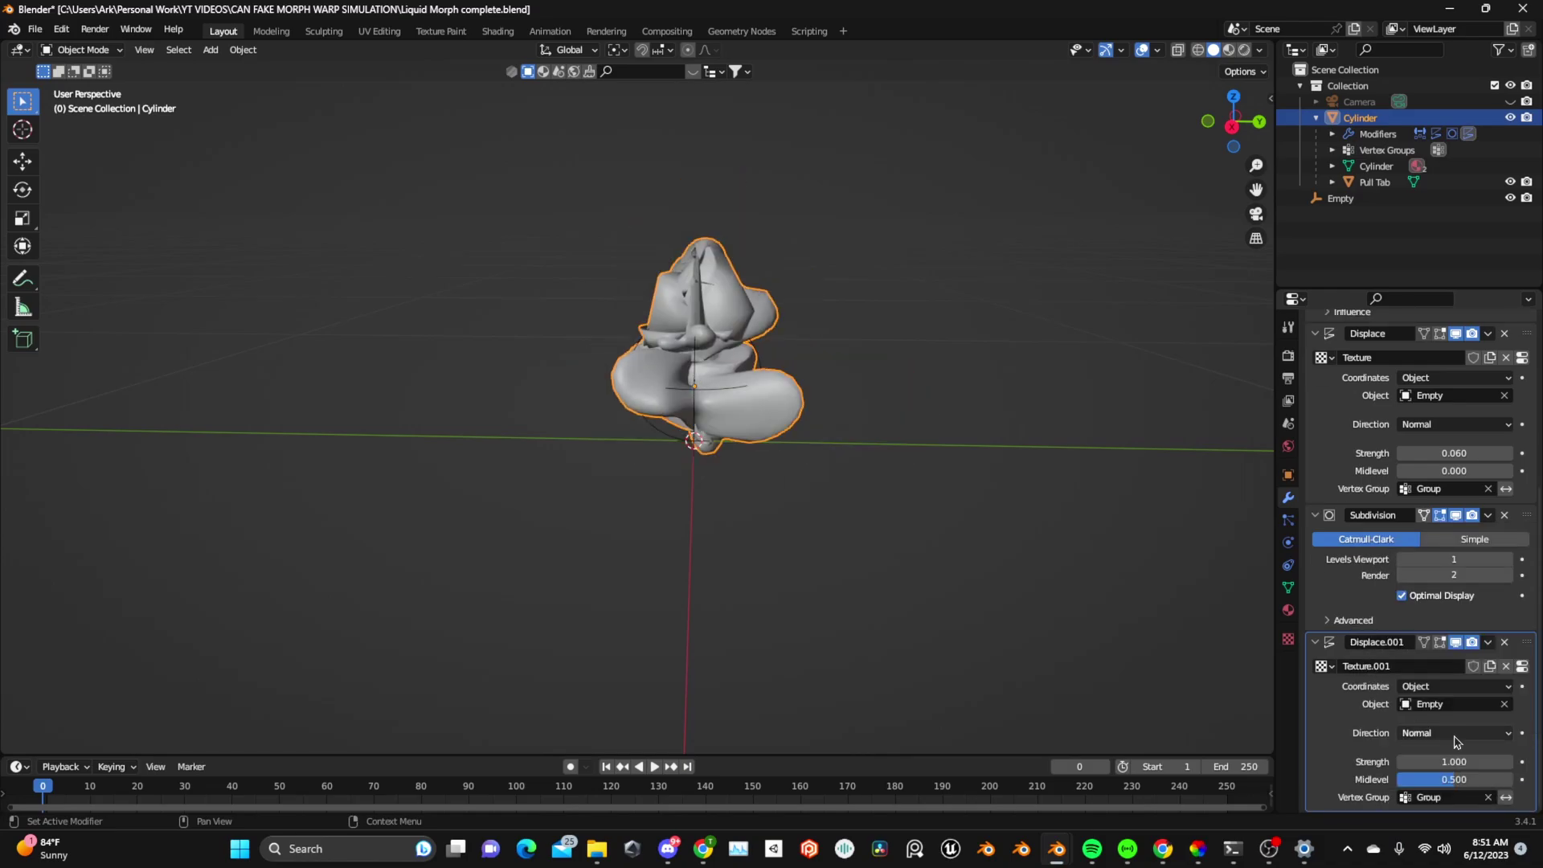
Set the second Displace modifier's strength to 0.050 and its Clouds texture to size 0.41 and depth 0.
left_click_drag(1462, 757, 1410, 759)
scroll(673, 237, "up", 2)
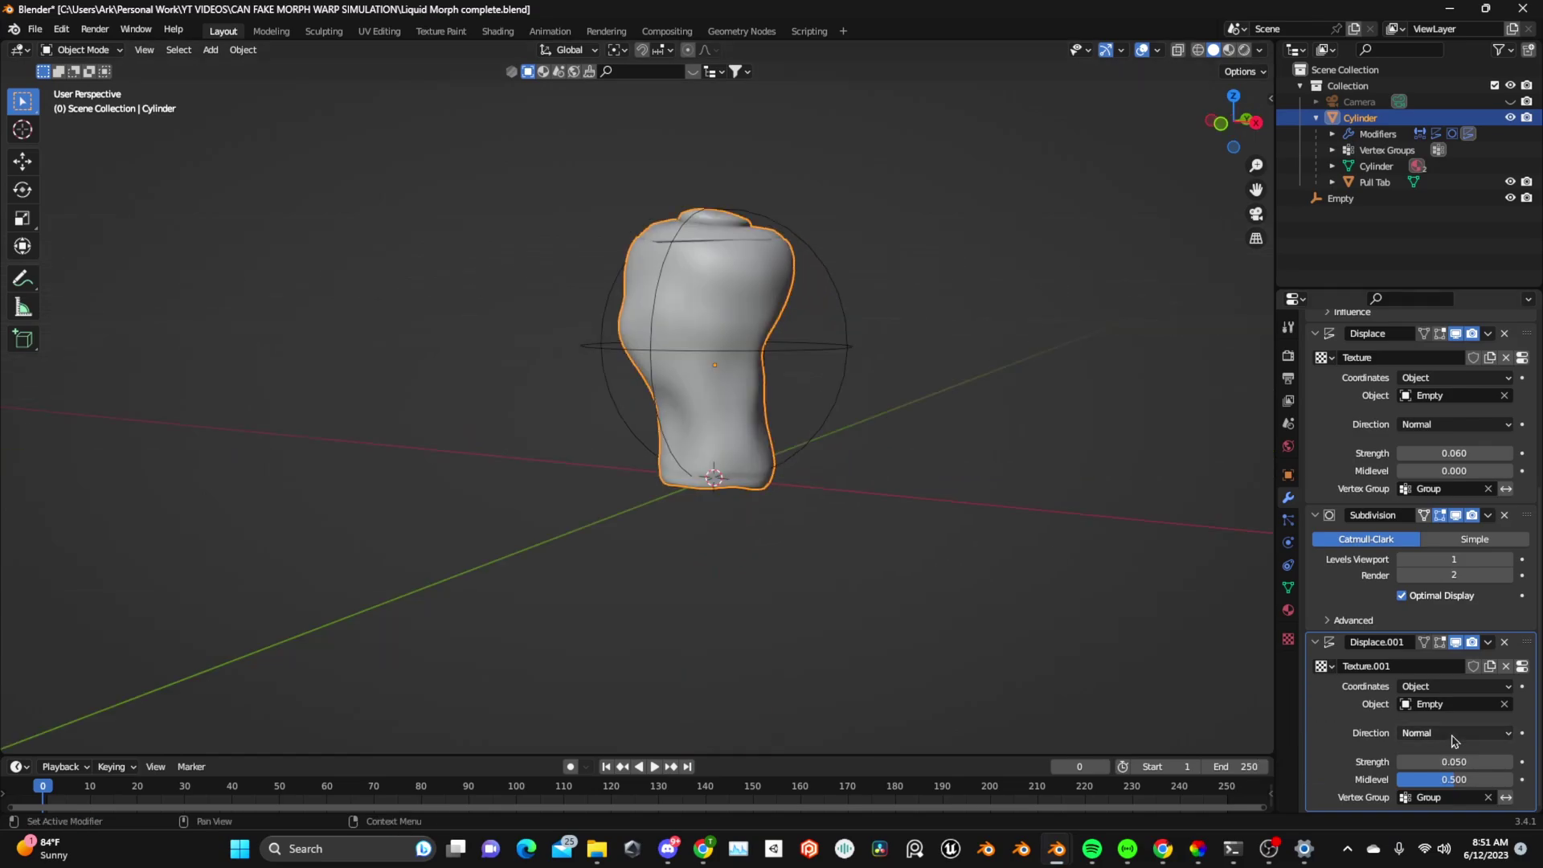
left_click(1523, 669)
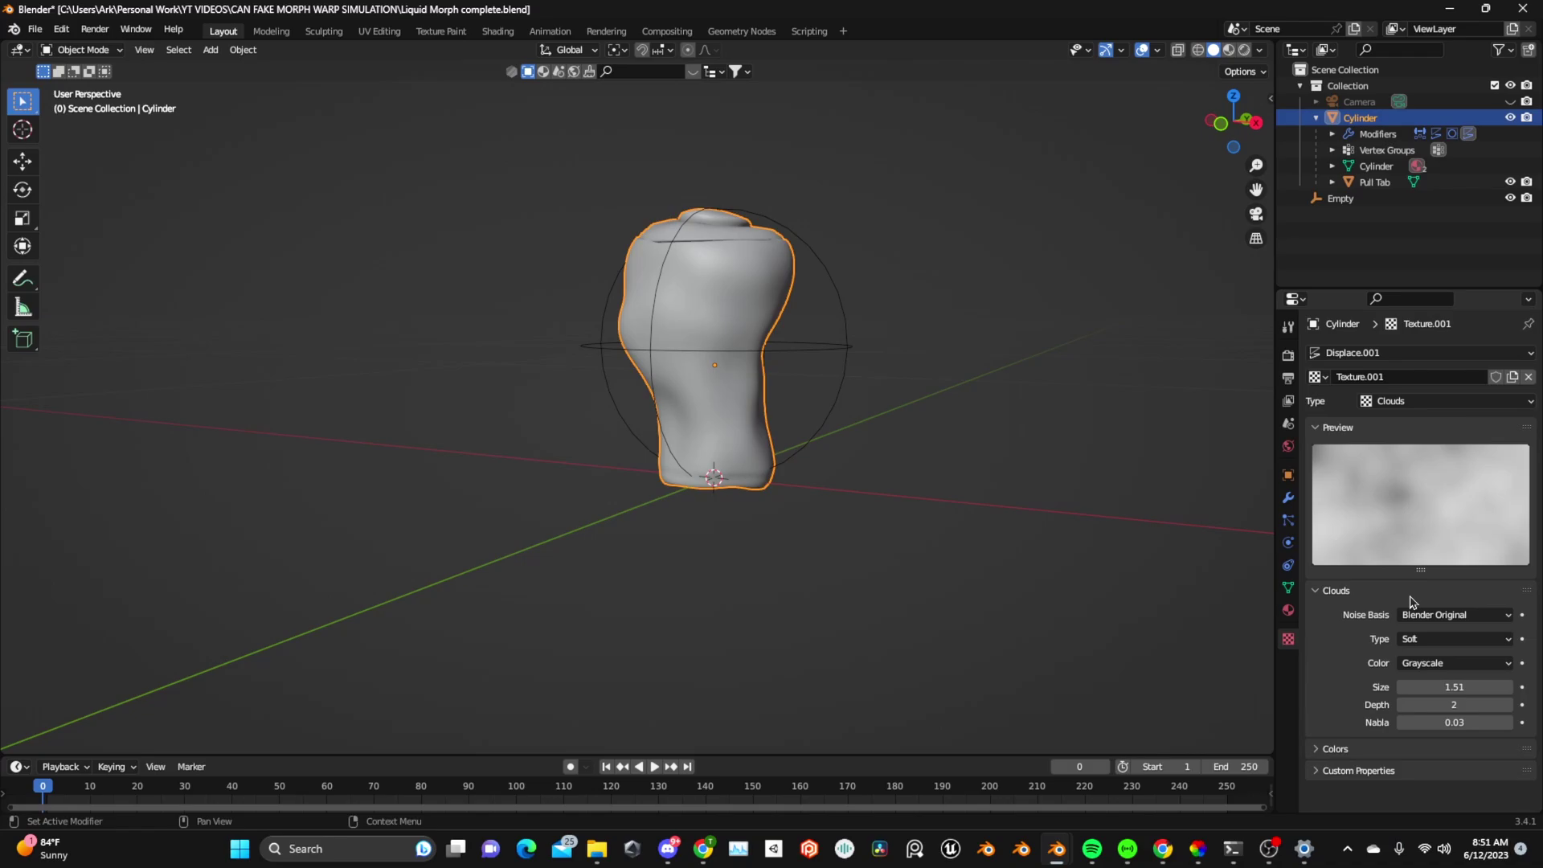
left_click_drag(1454, 687, 1349, 687)
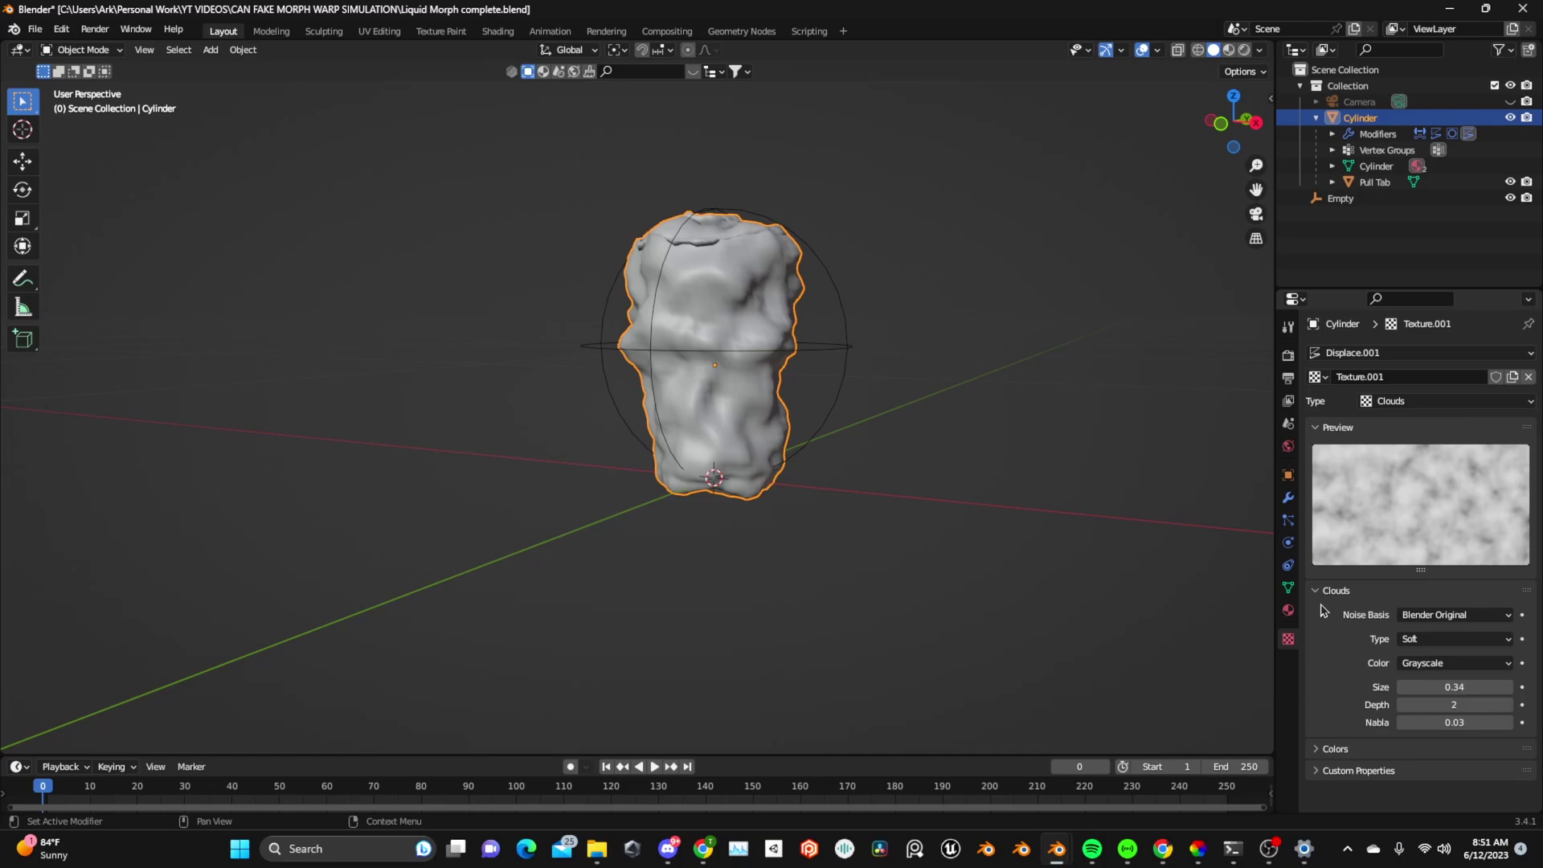
left_click_drag(1451, 704, 1451, 704)
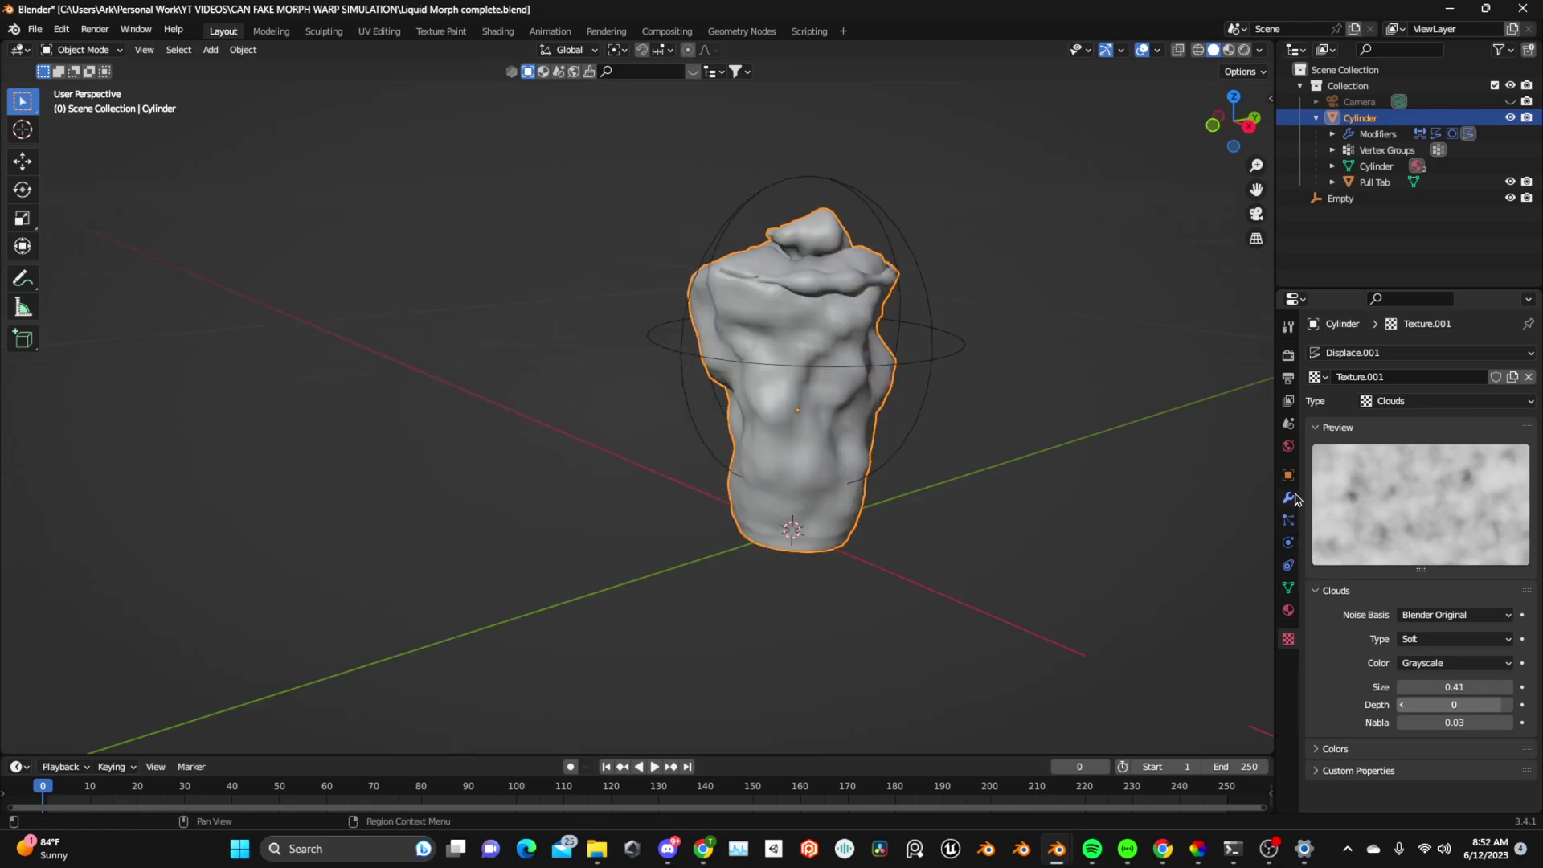
Fine-tune the strength of the second Displace modifier on the can.
left_click(1288, 497)
scroll(1466, 741, "down", 3)
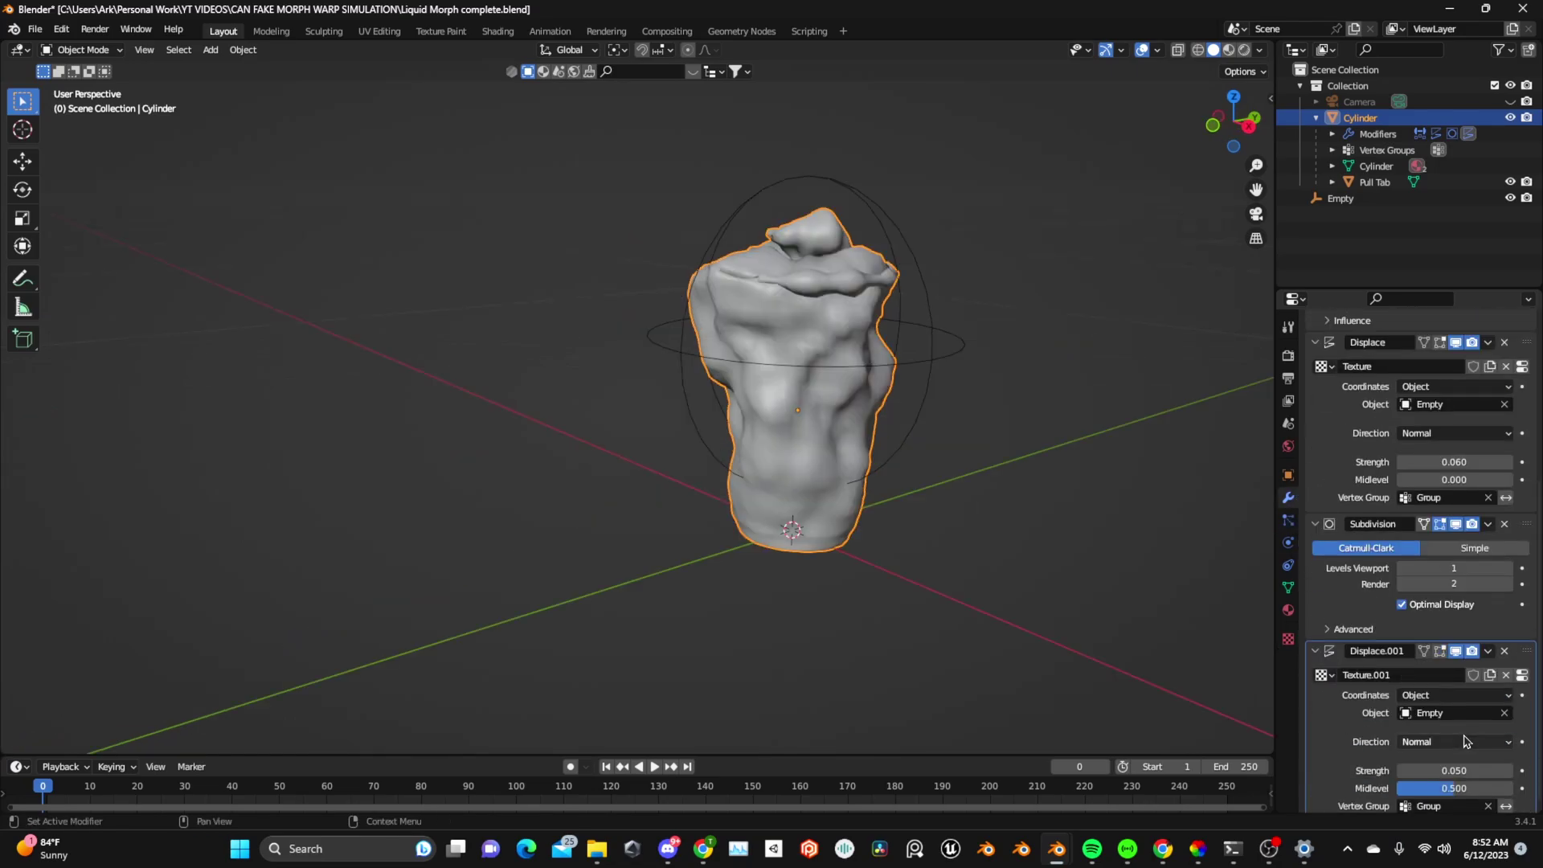
scroll(1466, 741, "down", 1)
mouse_move(1454, 765)
left_mouse_down()
mouse_move(1424, 765)
mouse_move(1472, 764)
mouse_move(1456, 765)
left_mouse_up()
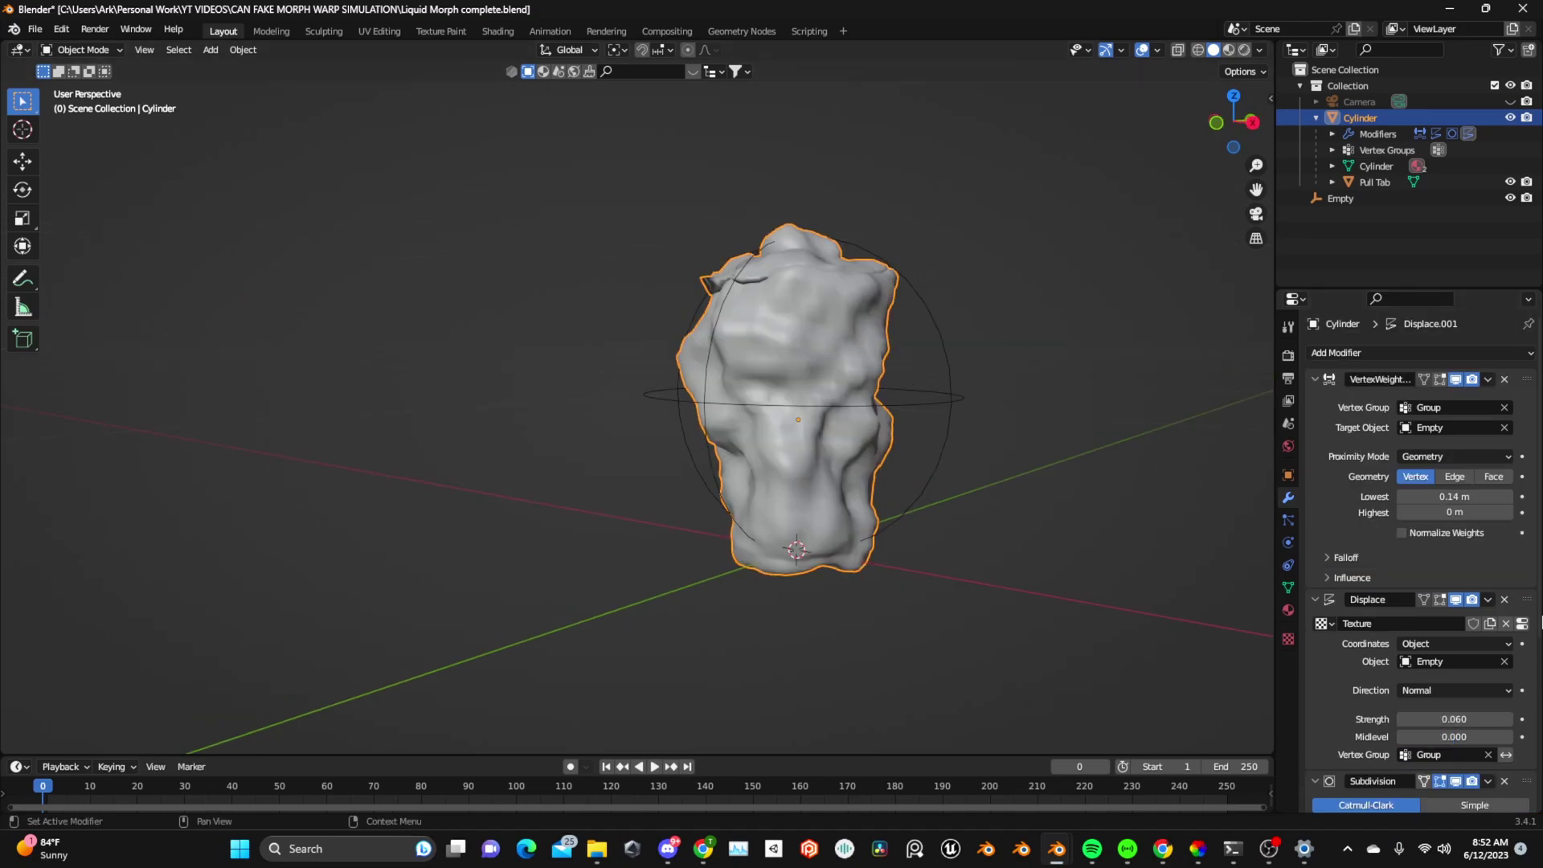
Add a Simple Deform modifier to the can, twisting around the Z axis, and adjust its twist angle.
left_click(1390, 354)
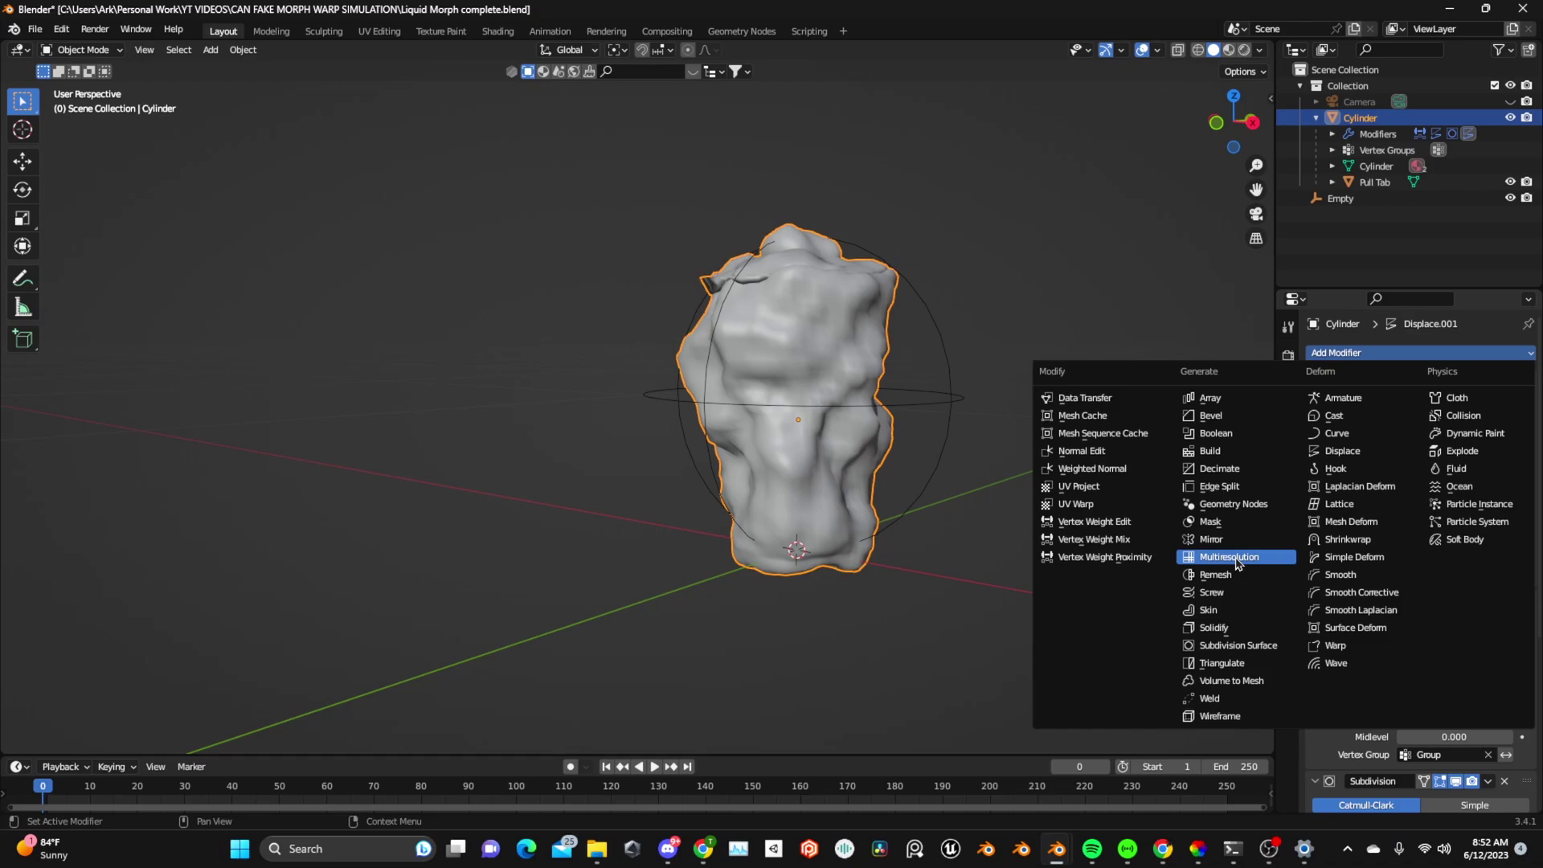
left_click(1362, 557)
scroll(1462, 547, "down", 10)
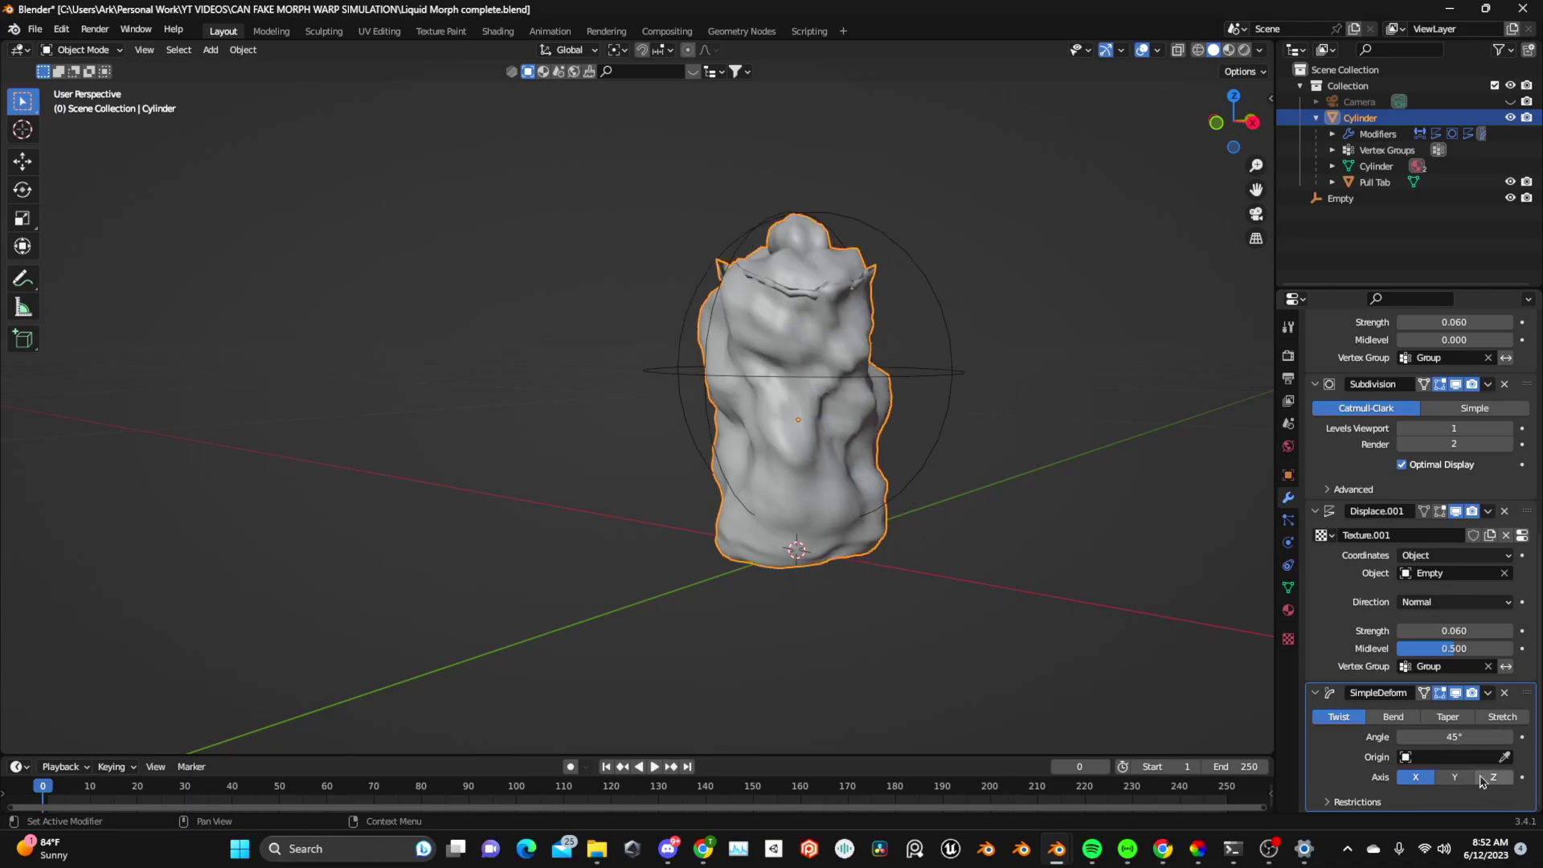
left_click(1491, 777)
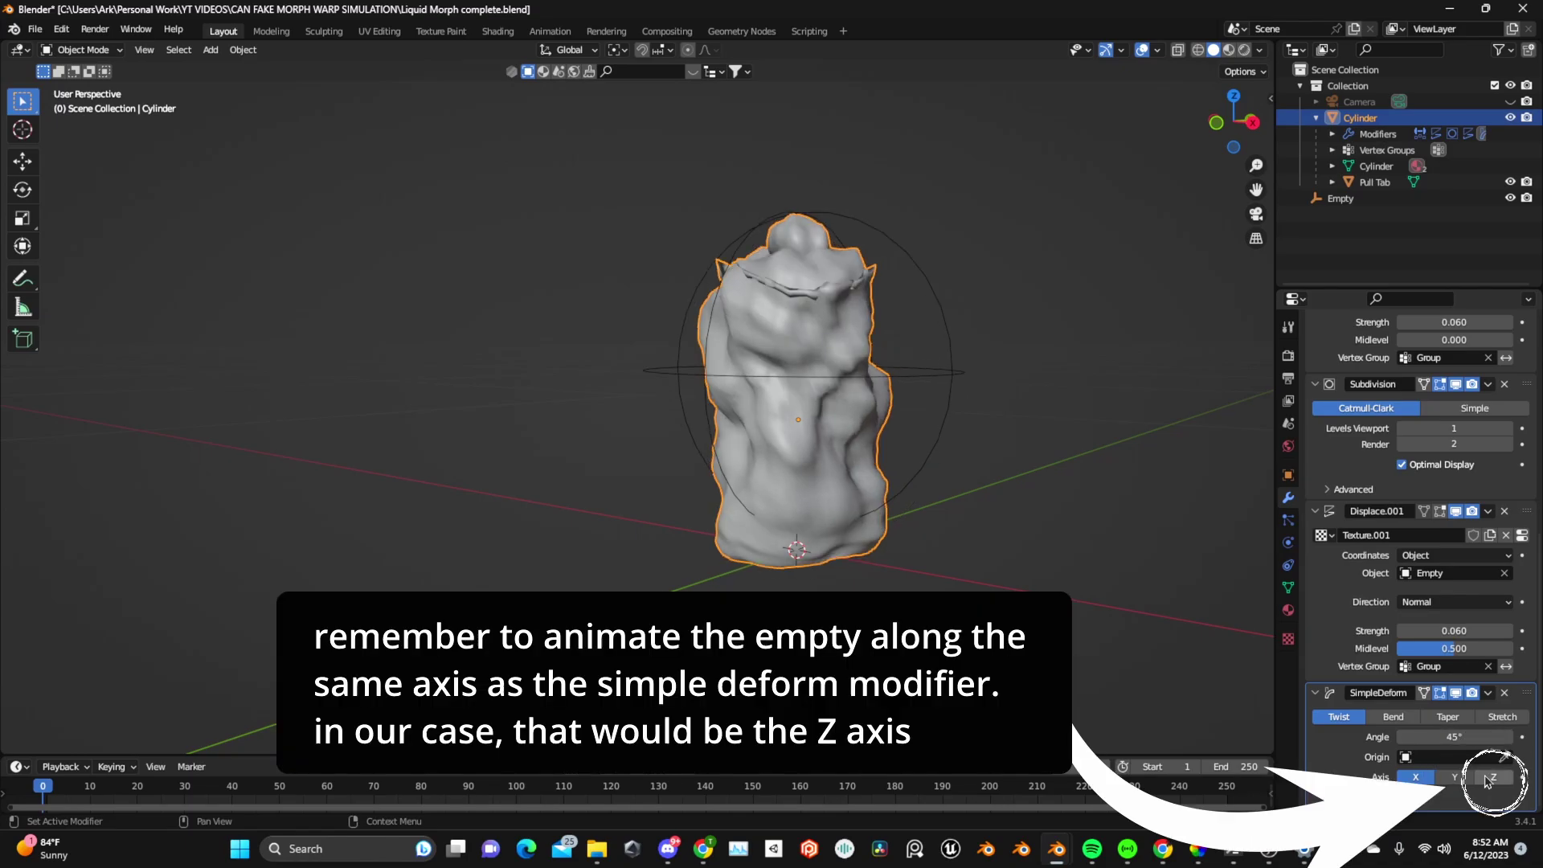
middle_click_drag(900, 554, 756, 555)
left_click_drag(1454, 737, 1338, 723)
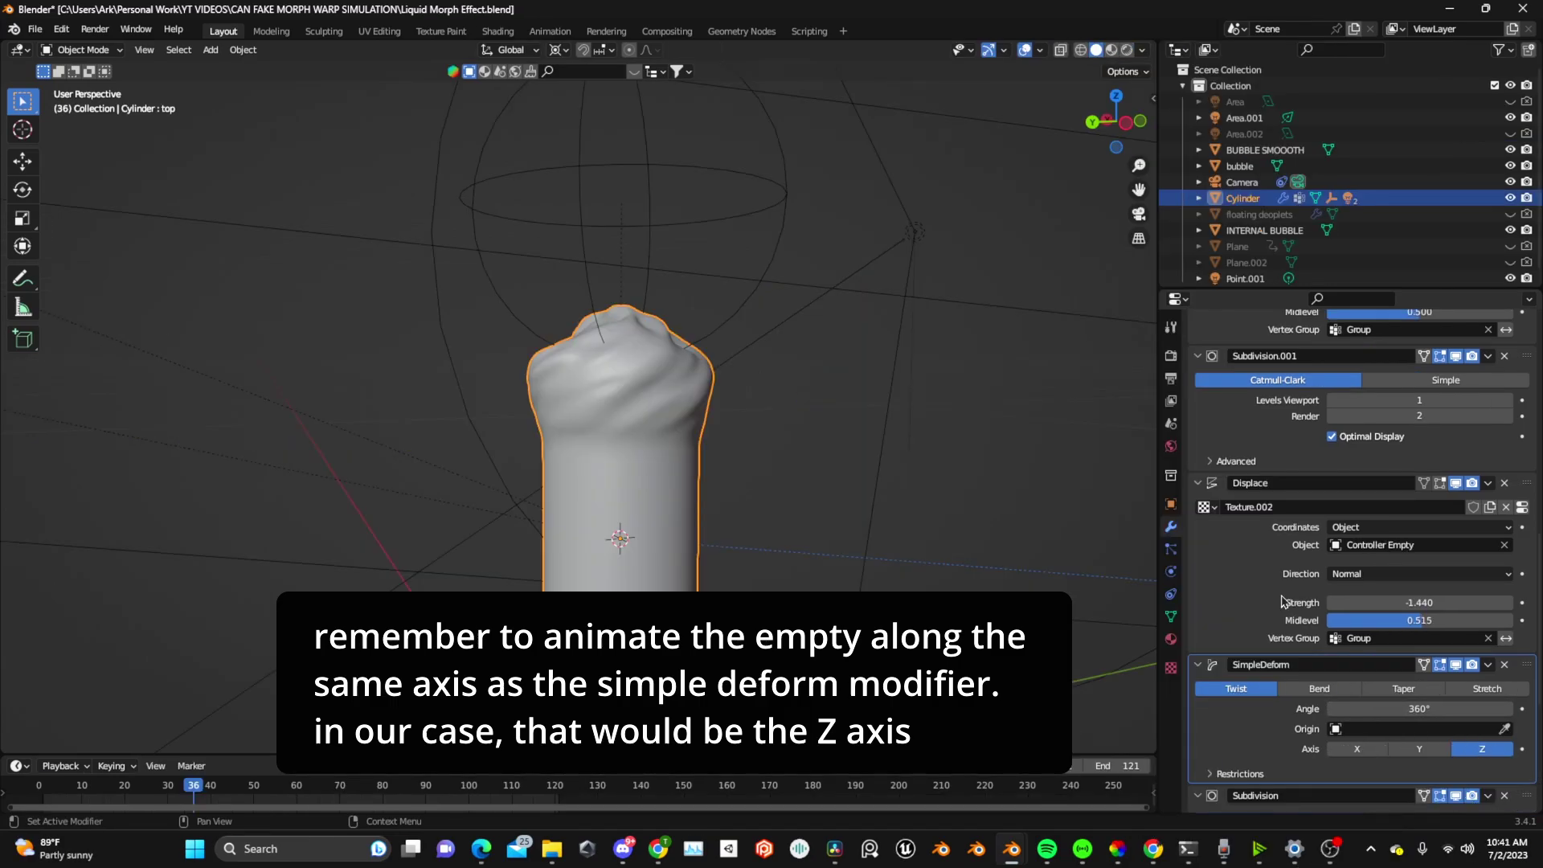
Open the Simple Deform modifier's restrictions and limit the twist to the vertex group Group.
scroll(1289, 623, "up", 1)
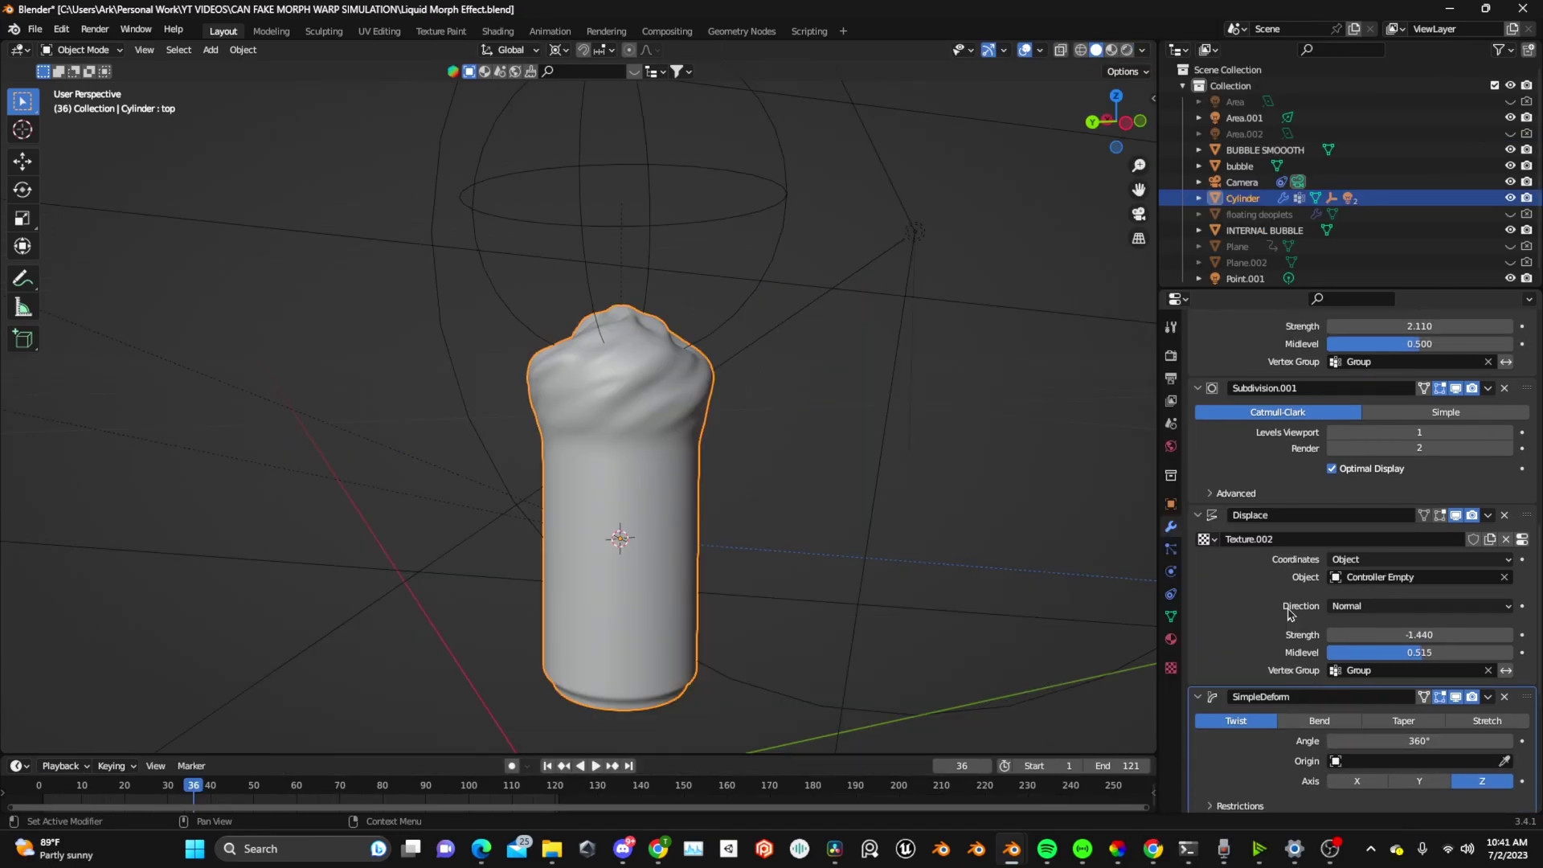
scroll(1289, 611, "down", 1)
left_click(1238, 775)
scroll(1353, 708, "down", 2)
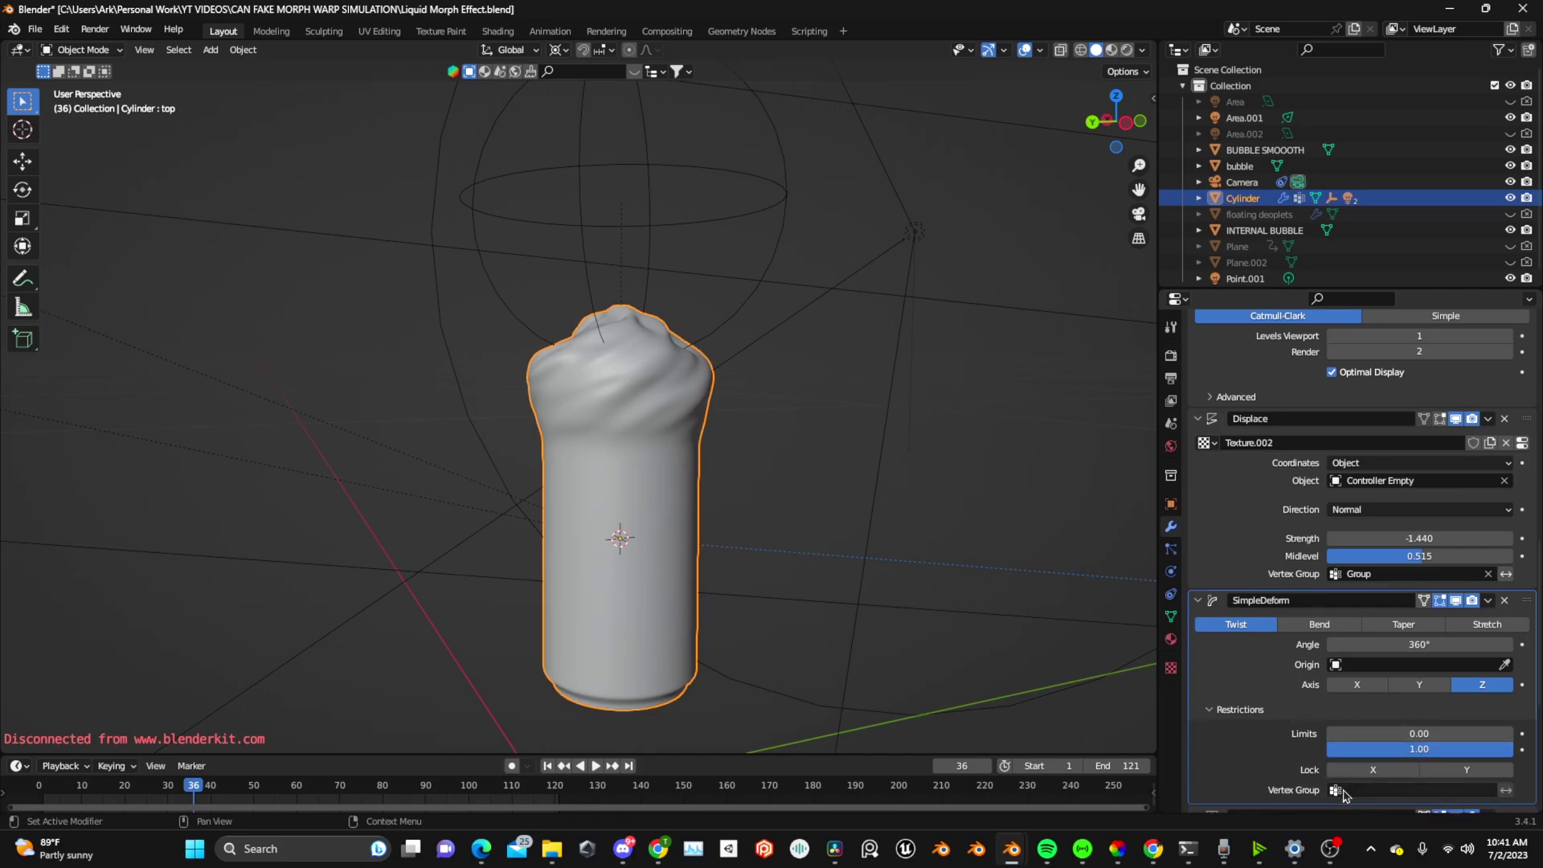
left_click(1343, 792)
left_click(1358, 623)
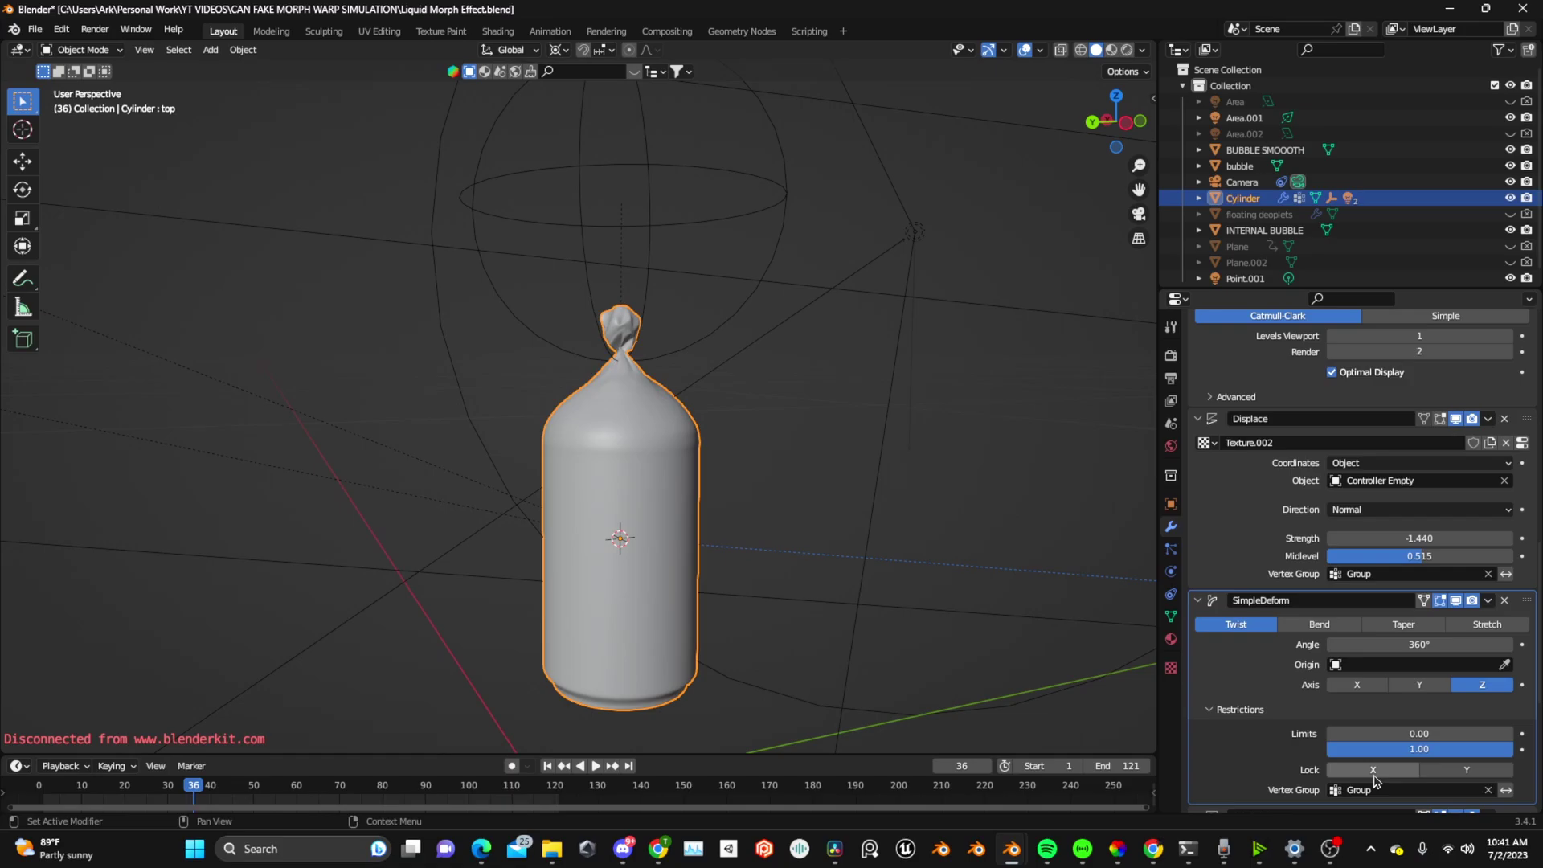
Select the Controller Empty and move it along the Z axis to test the twist limited by the vertex group.
left_click(703, 346)
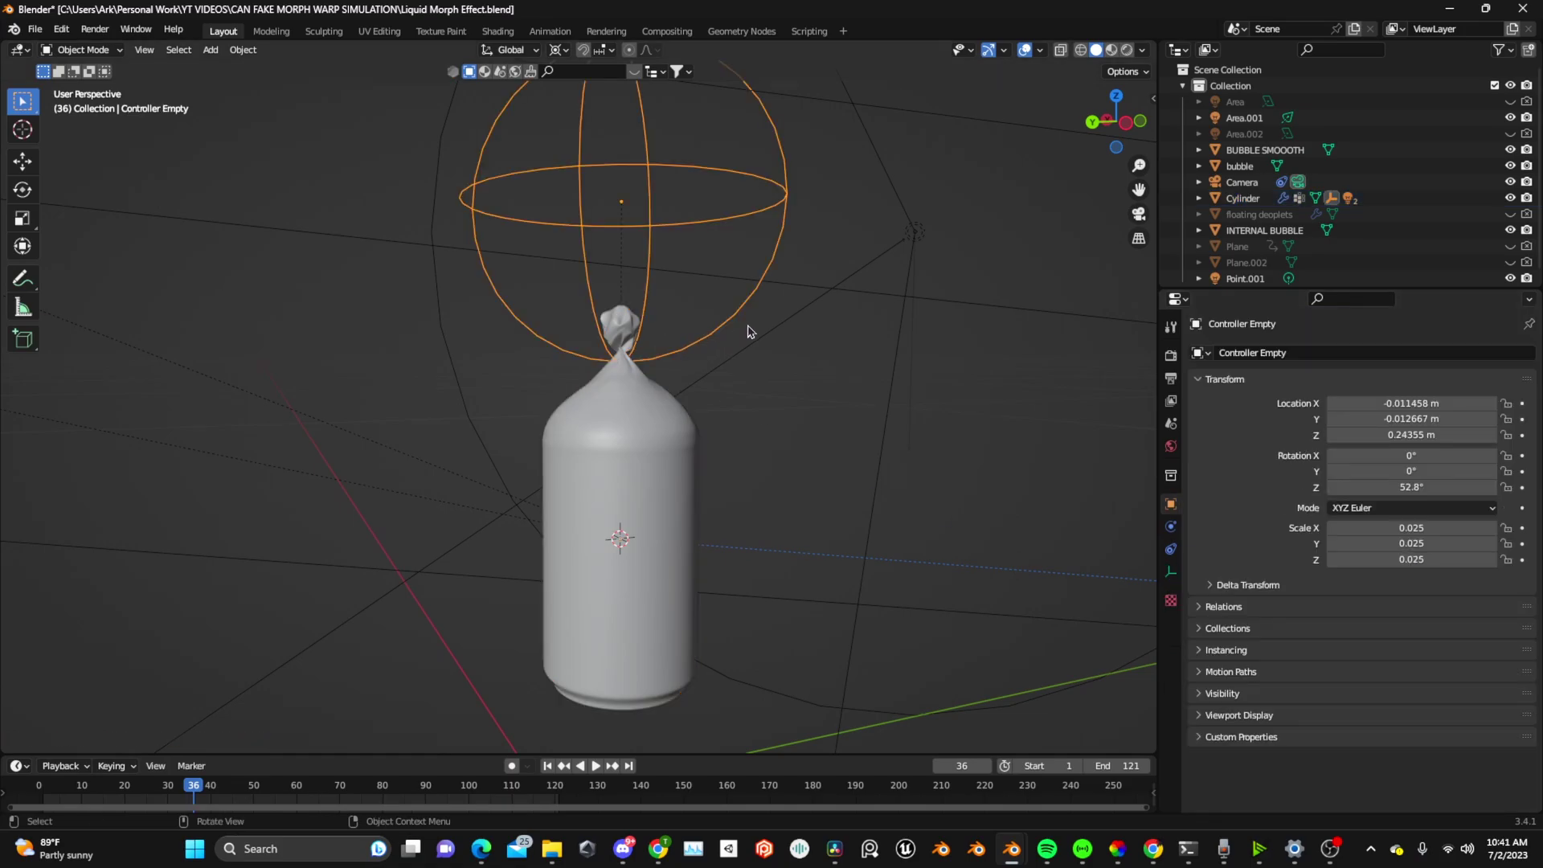
middle_click_drag(749, 331, 791, 352, "shift")
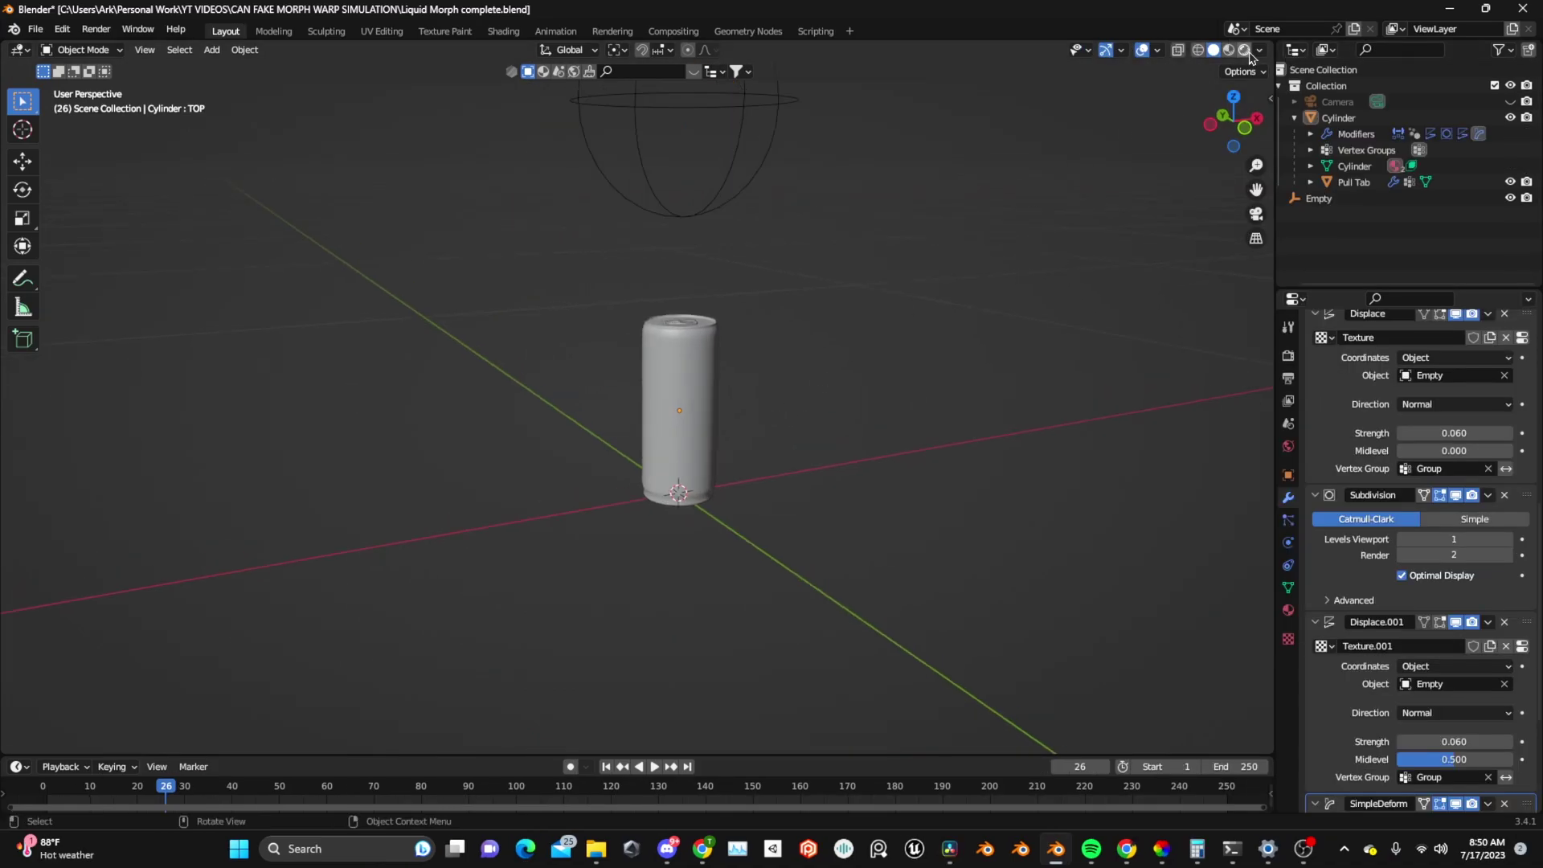
left_click(1244, 50)
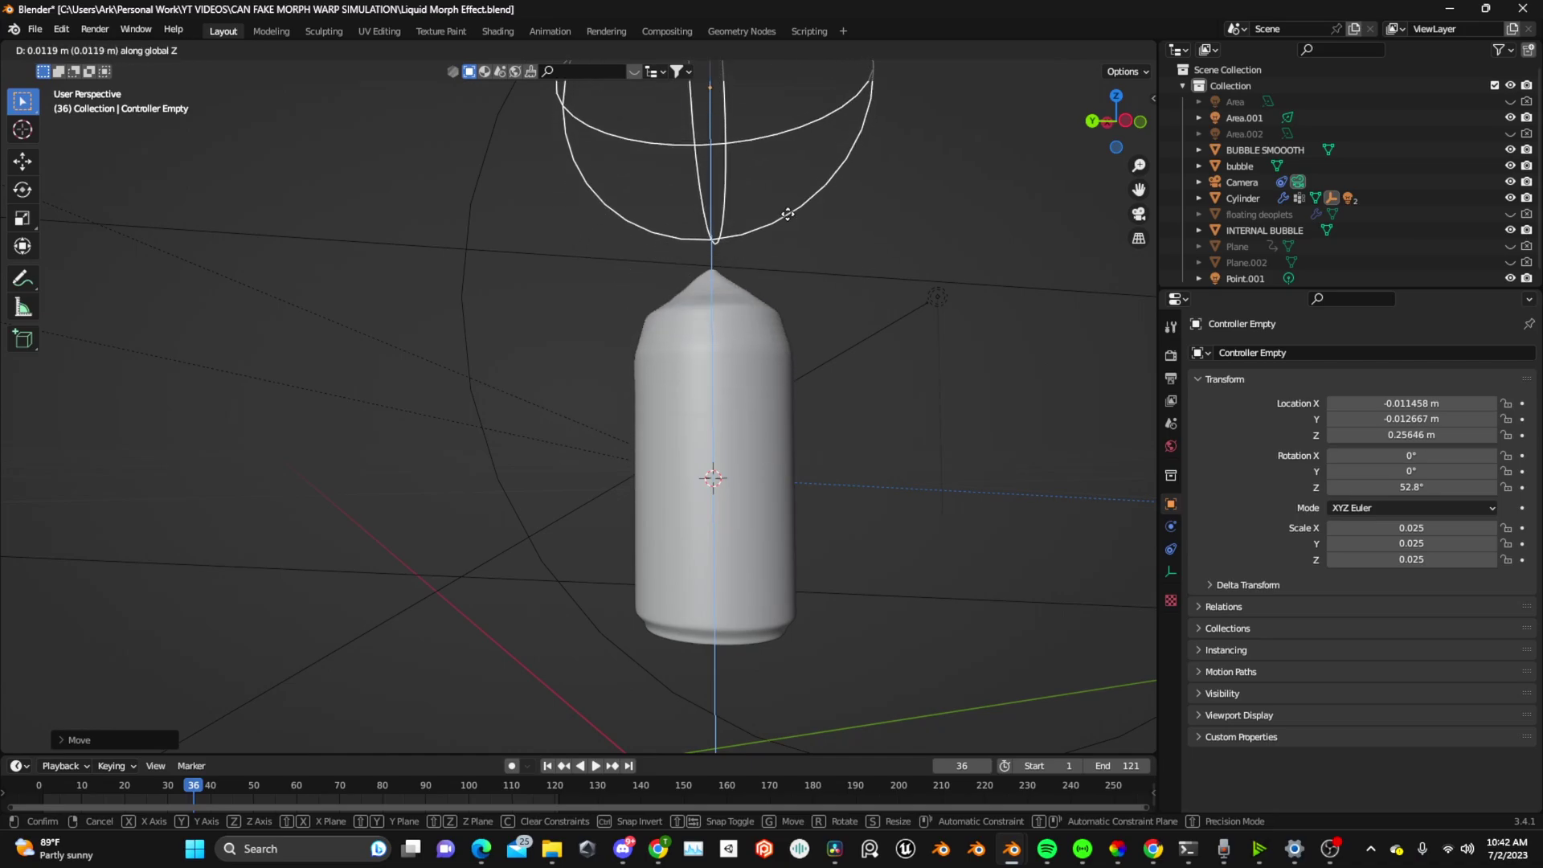
left_click(775, 262)
middle_click_drag(775, 262, 855, 336)
key("g")
key("z")
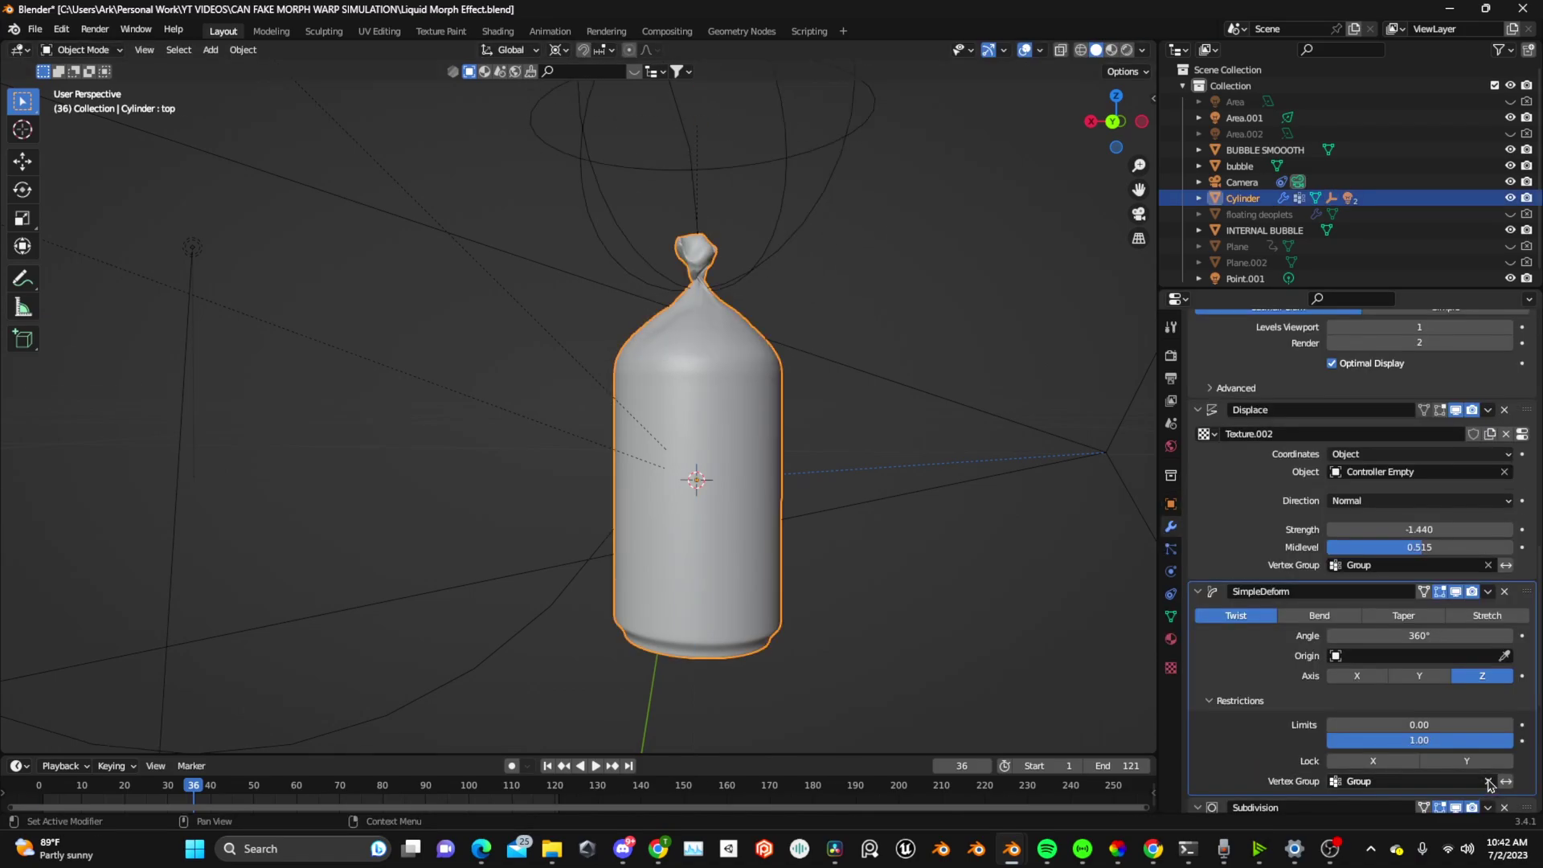
Clear the vertex group from the Simple Deform restrictions and move the Controller Empty along the Z axis.
left_click(1488, 781)
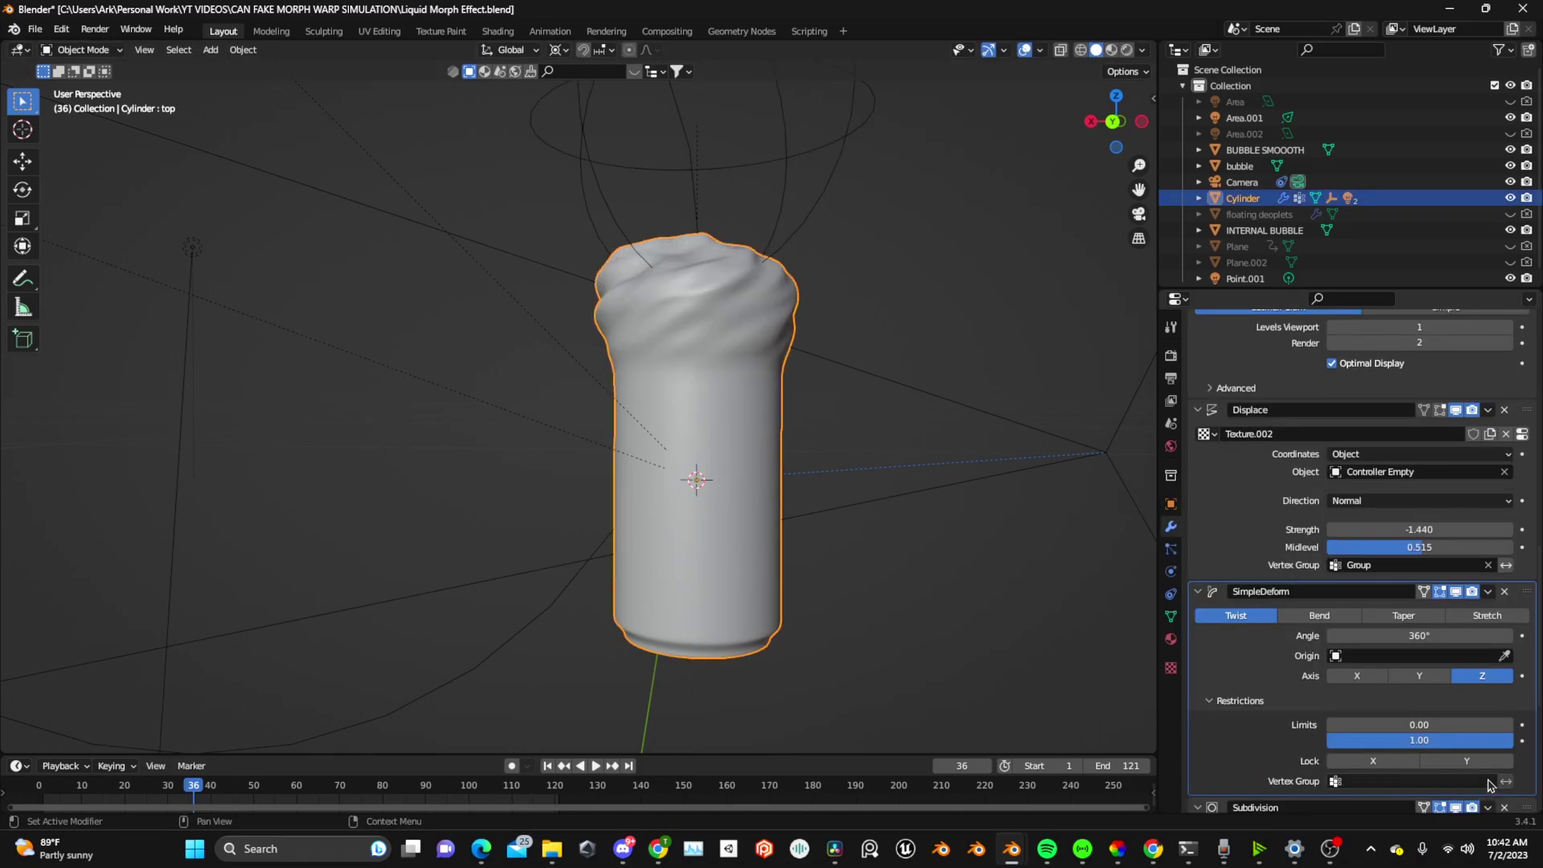
left_click(806, 226)
key("g")
key("z")
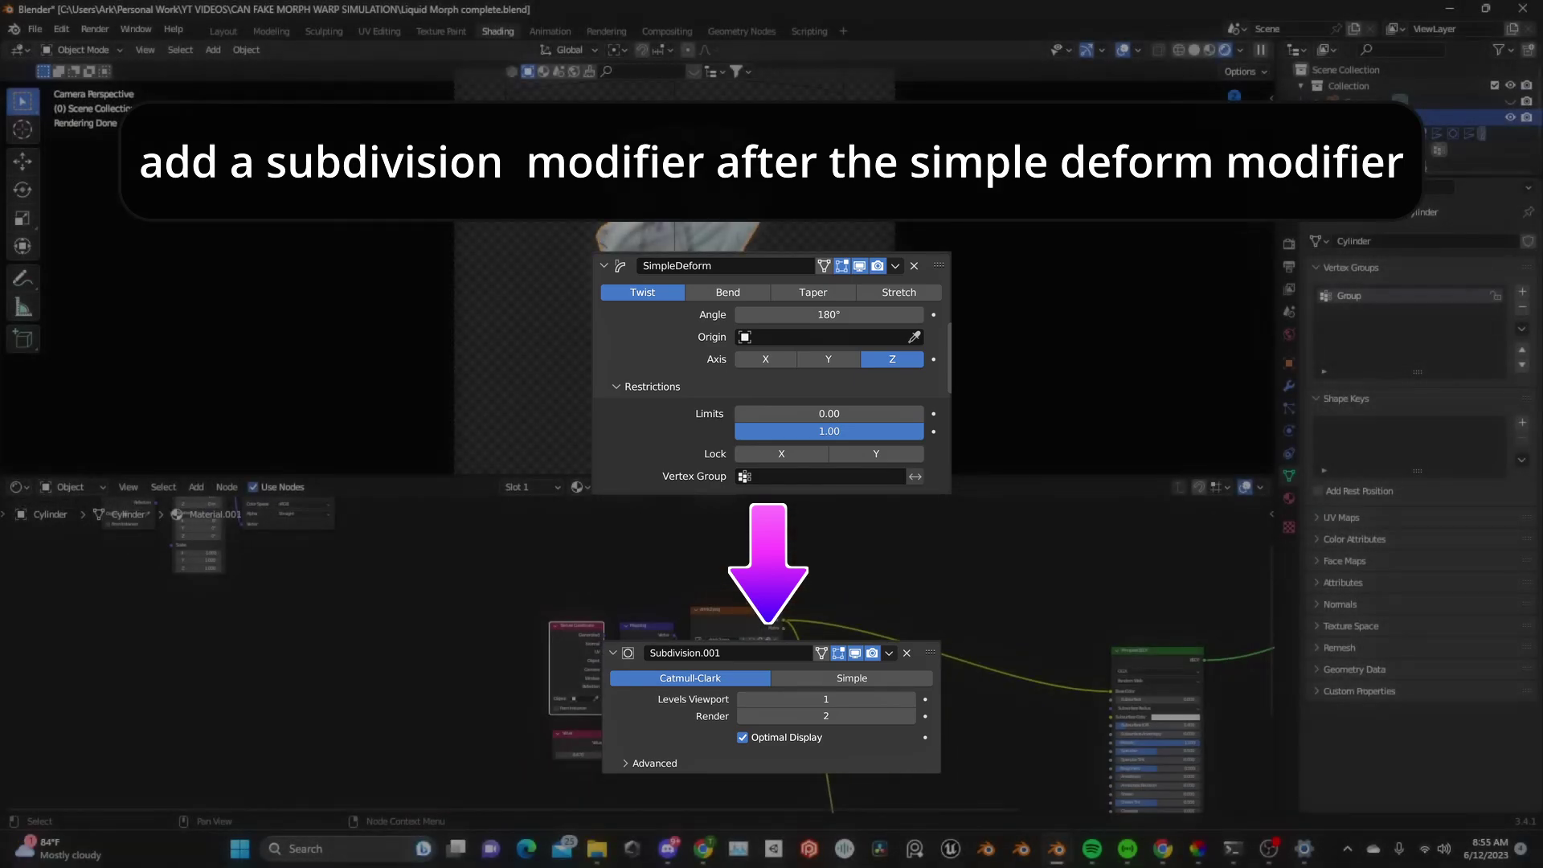
Move the unconnected Texture Coordinate, Mapping and drink2.png image nodes together to just above the main shader chain.
middle_click_drag(789, 591, 699, 600)
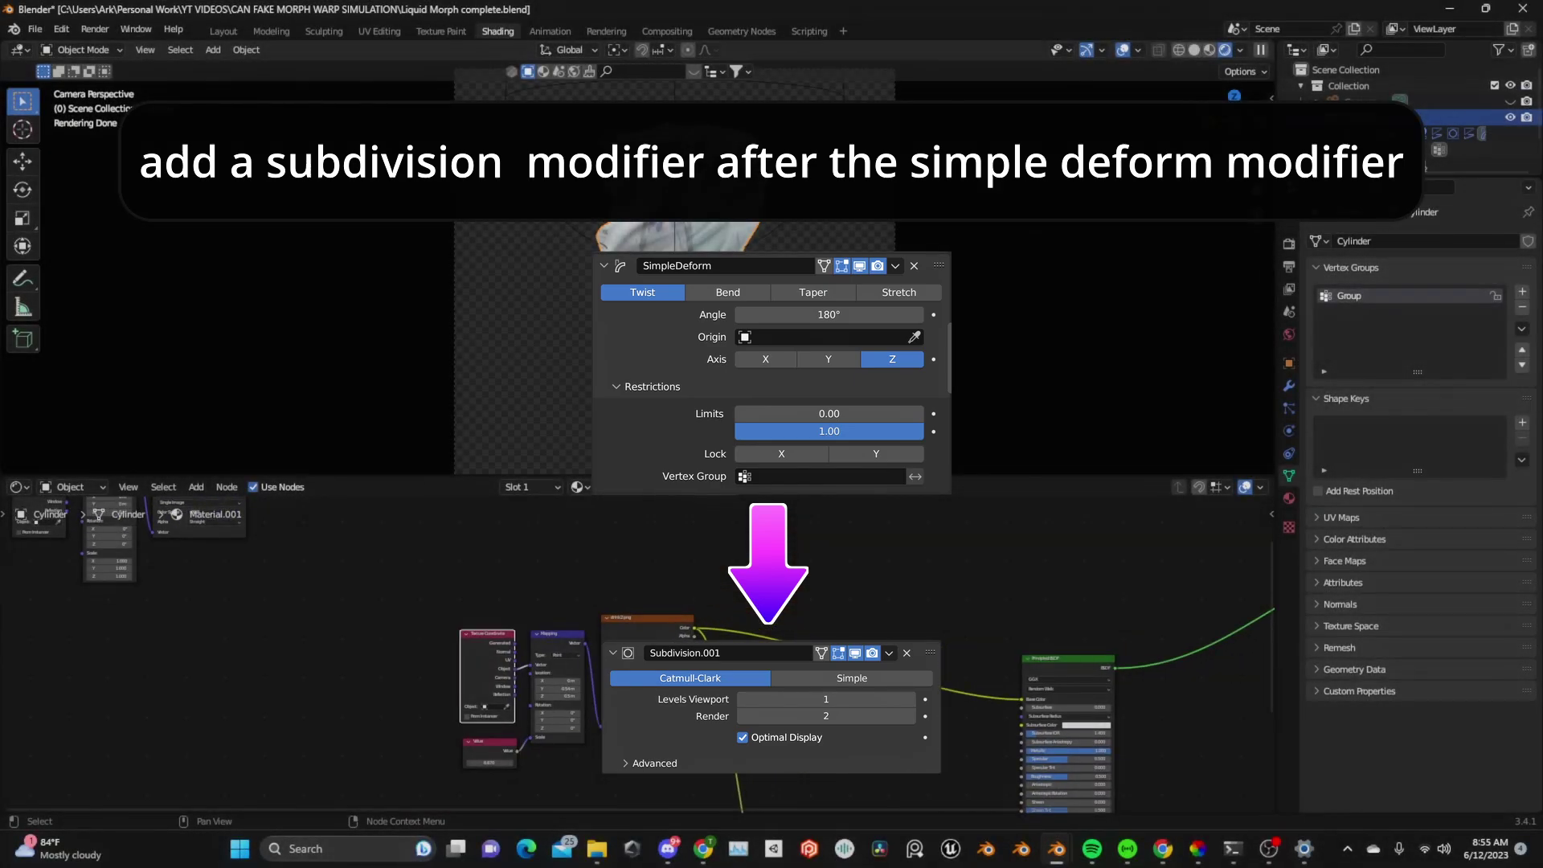
middle_click_drag(878, 631, 978, 681)
scroll(731, 652, "down", 2)
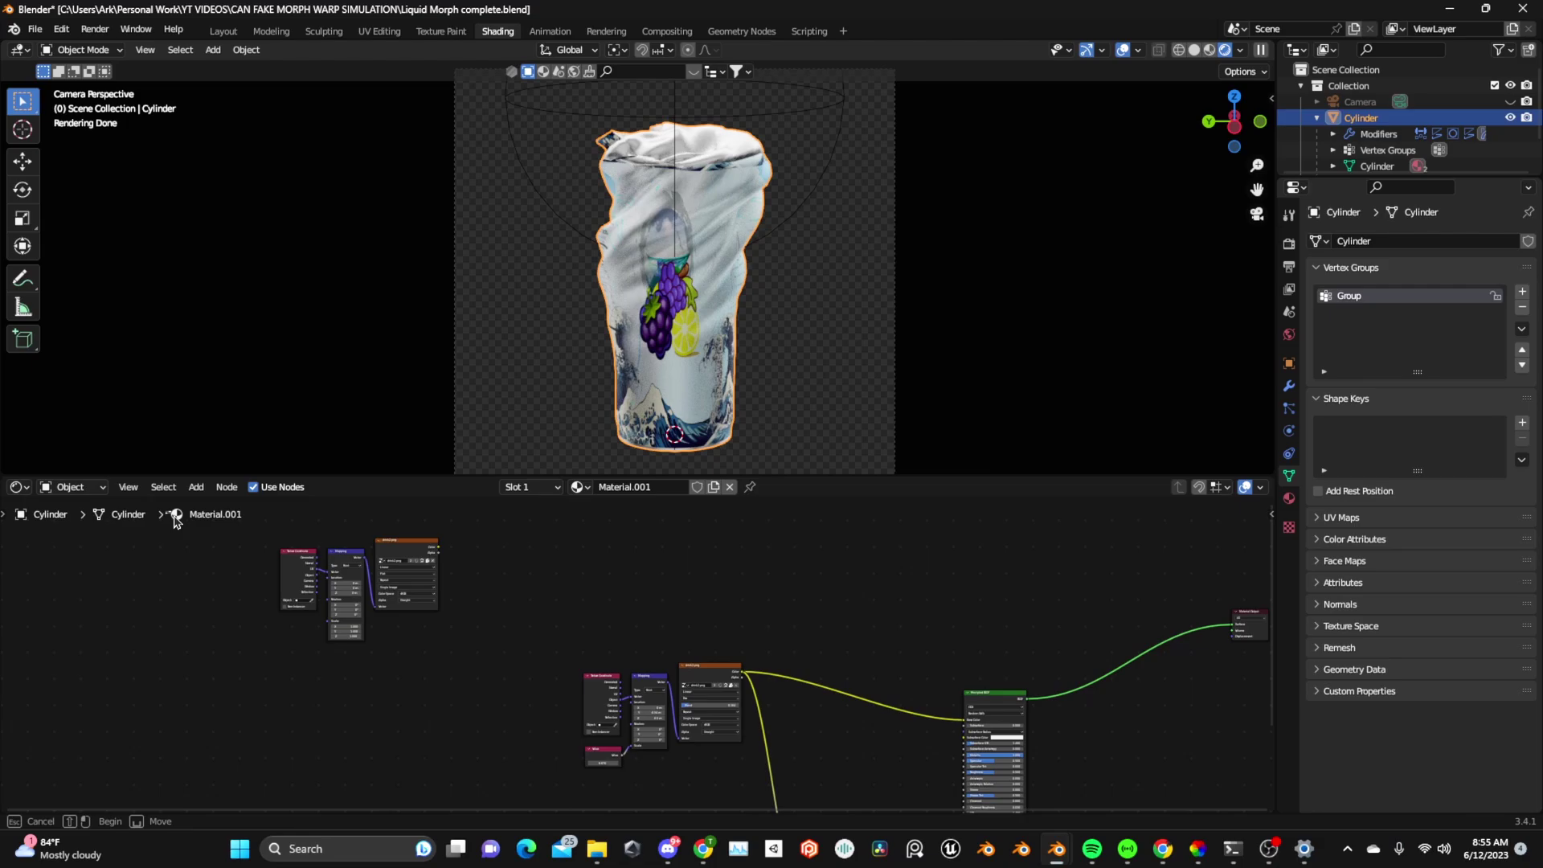
left_click_drag(166, 509, 444, 644)
left_click_drag(400, 556, 913, 583)
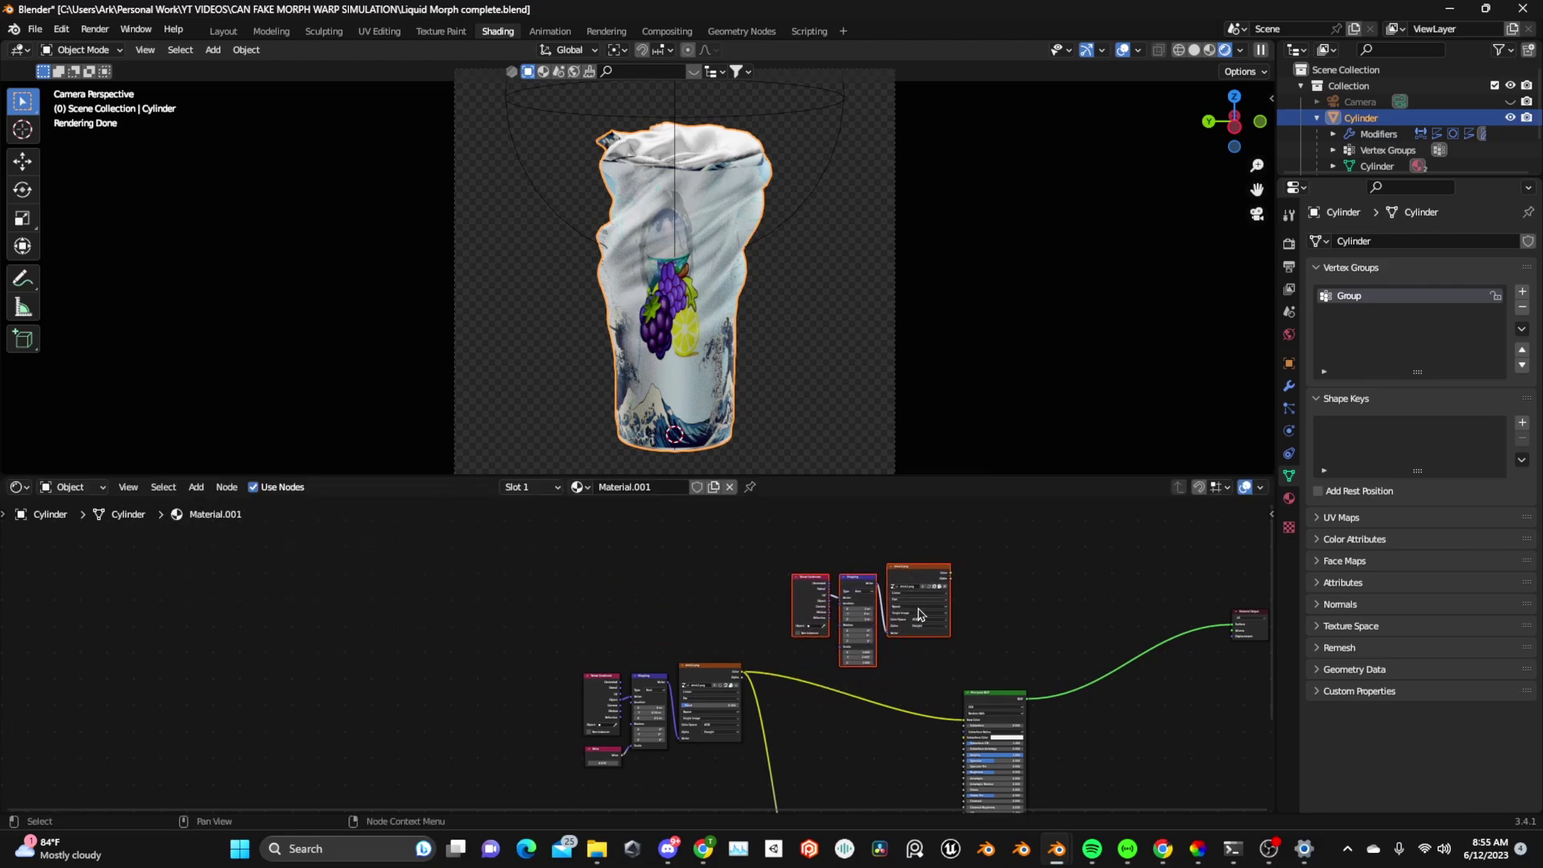
Reposition the unconnected drink2.png node group and link its Texture Coordinate UV output to the Mapping node's Vector input.
scroll(942, 631, "up", 4)
middle_click_drag(1144, 668, 885, 701)
scroll(905, 673, "up", 1)
scroll(905, 673, "up", 1)
middle_click_drag(966, 668, 876, 688)
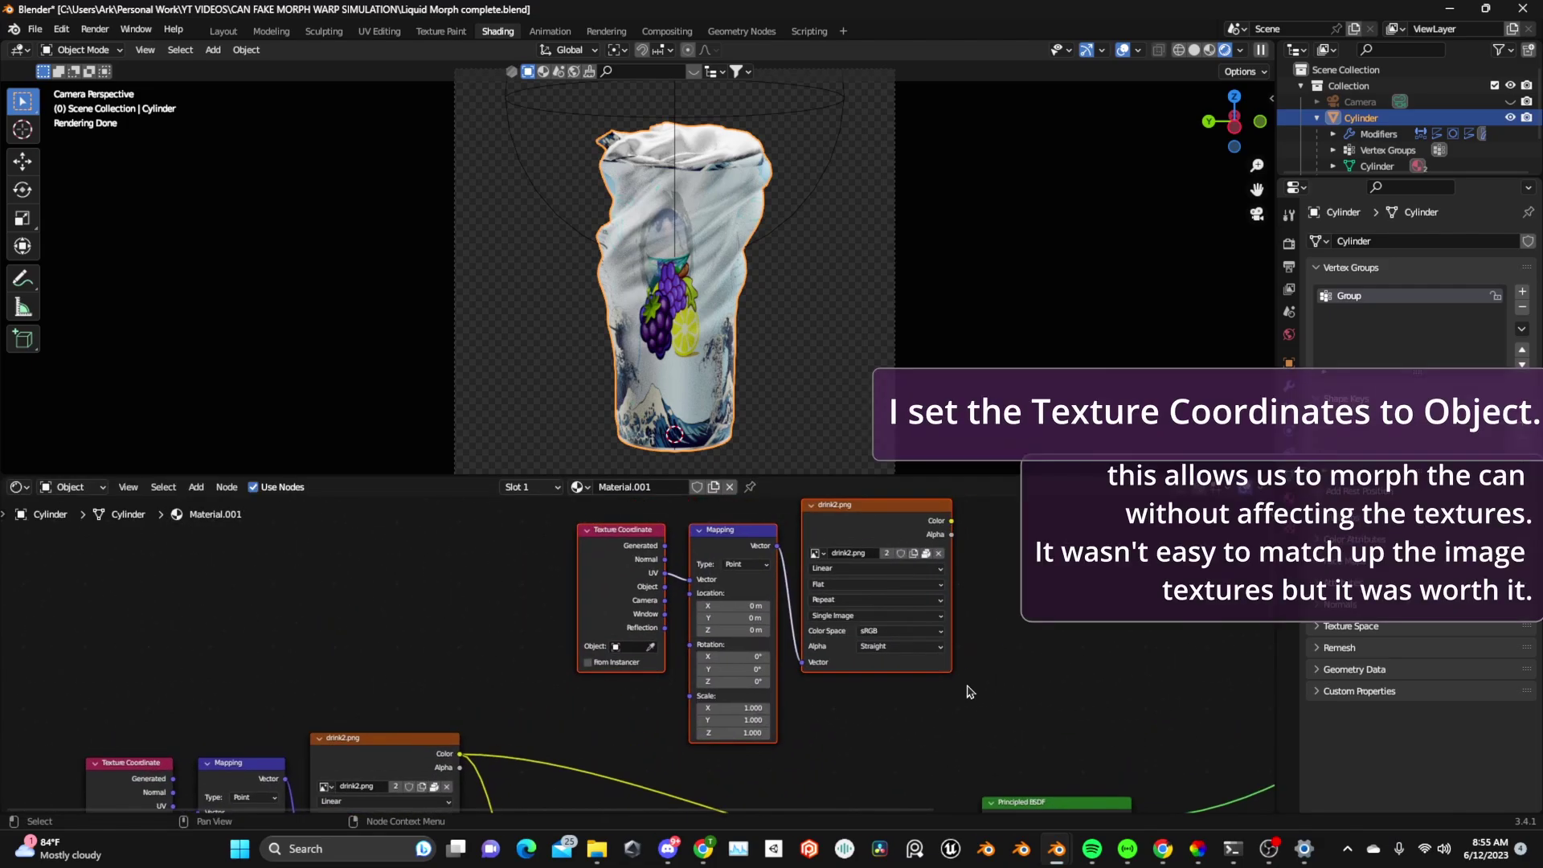
key("g")
left_click(869, 687)
scroll(591, 640, "up", 2)
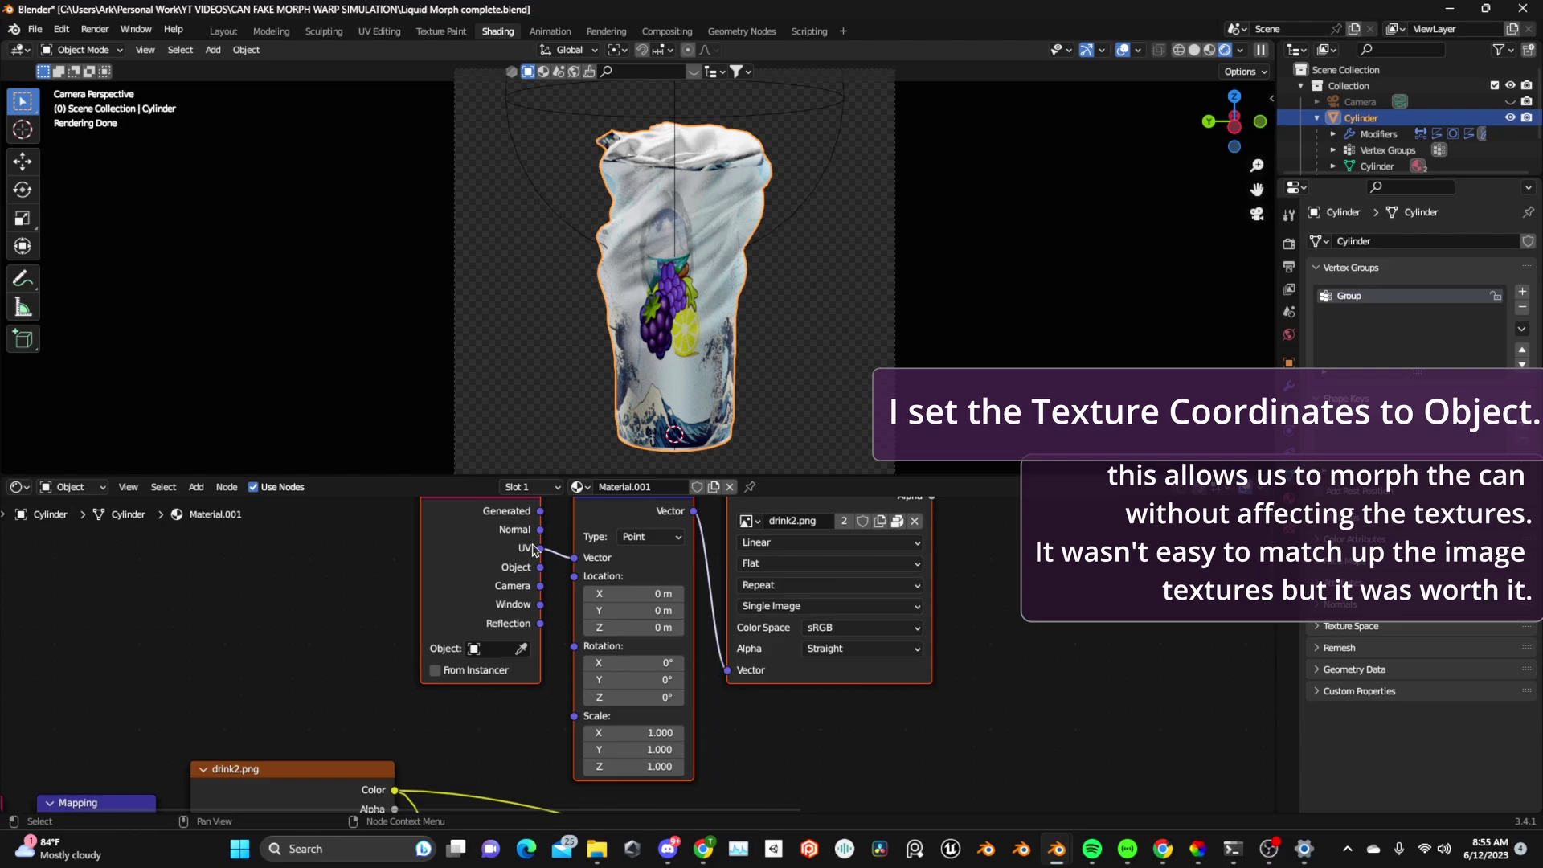
left_click_drag(537, 548, 573, 557)
middle_click_drag(744, 545, 676, 604)
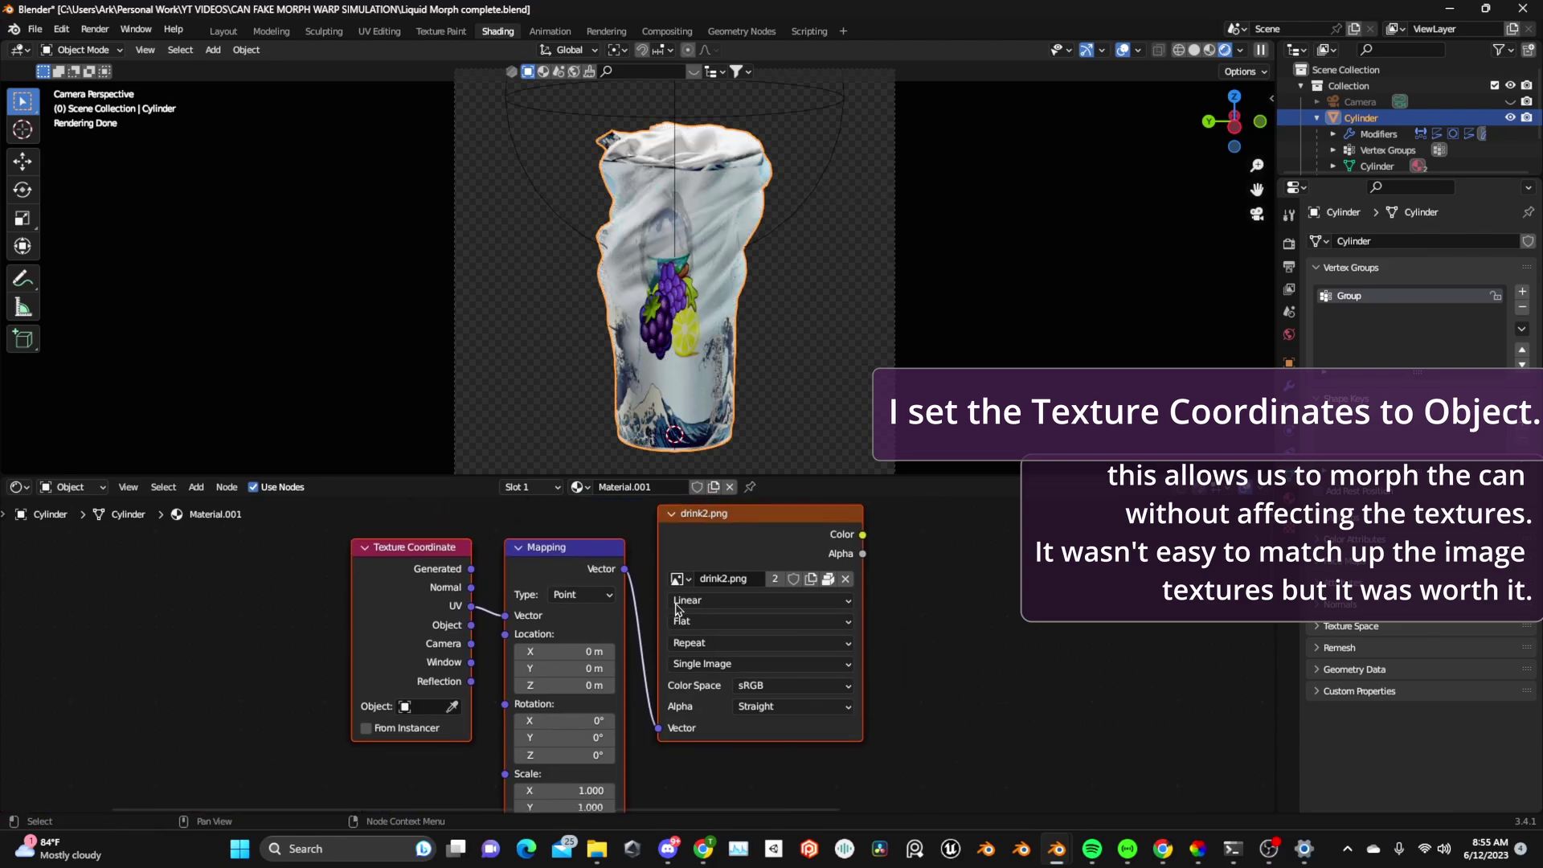
scroll(748, 609, "down", 5)
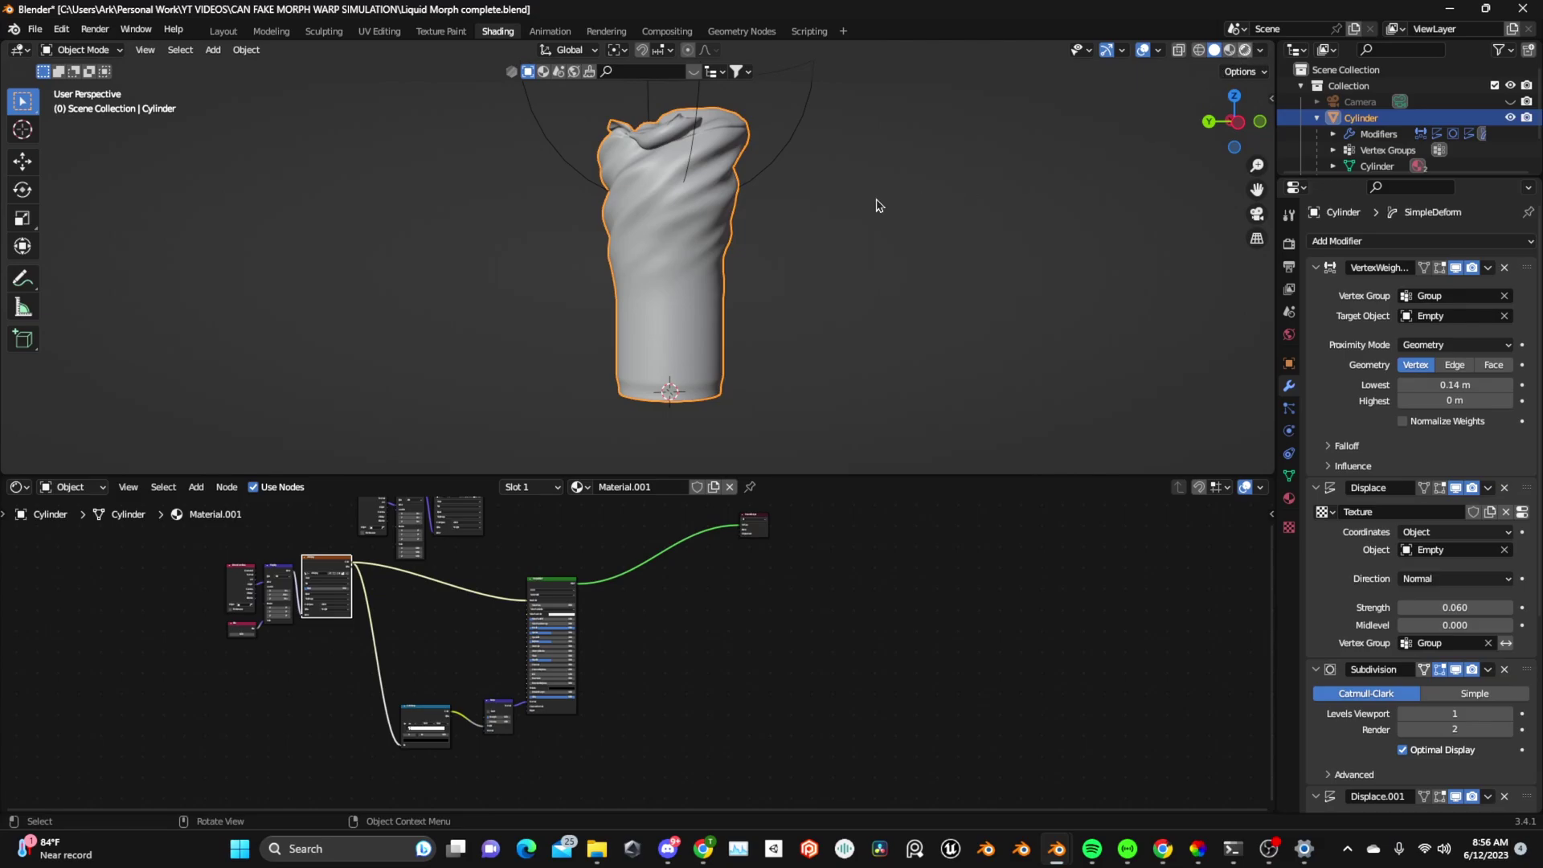
Switch the viewport to rendered shading and add a second Principled BSDF node beside the can's existing shader.
key("z")
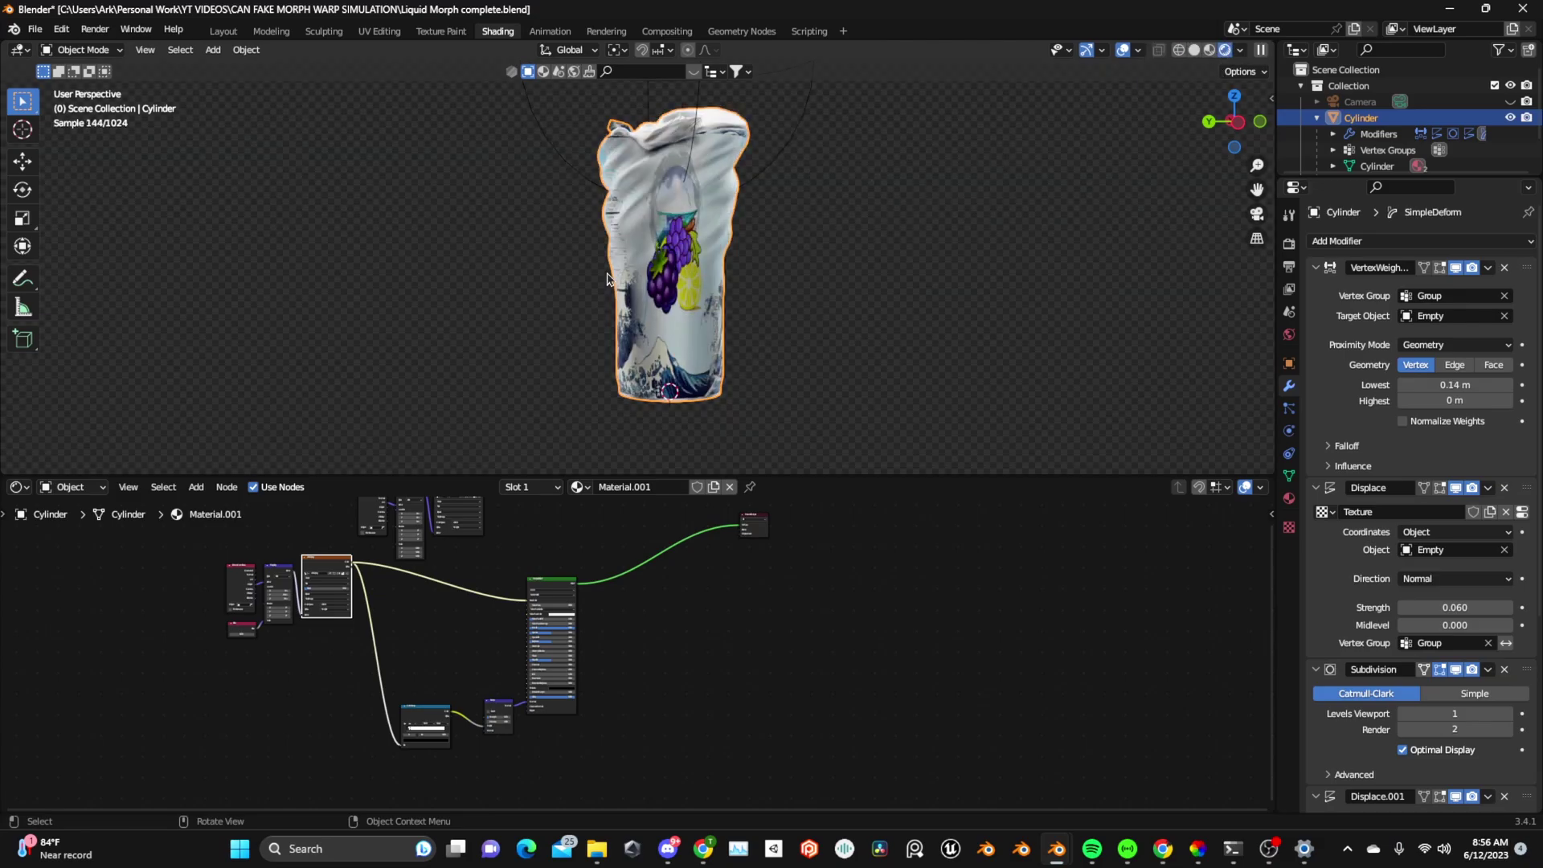
key("shift+a")
left_click(692, 635)
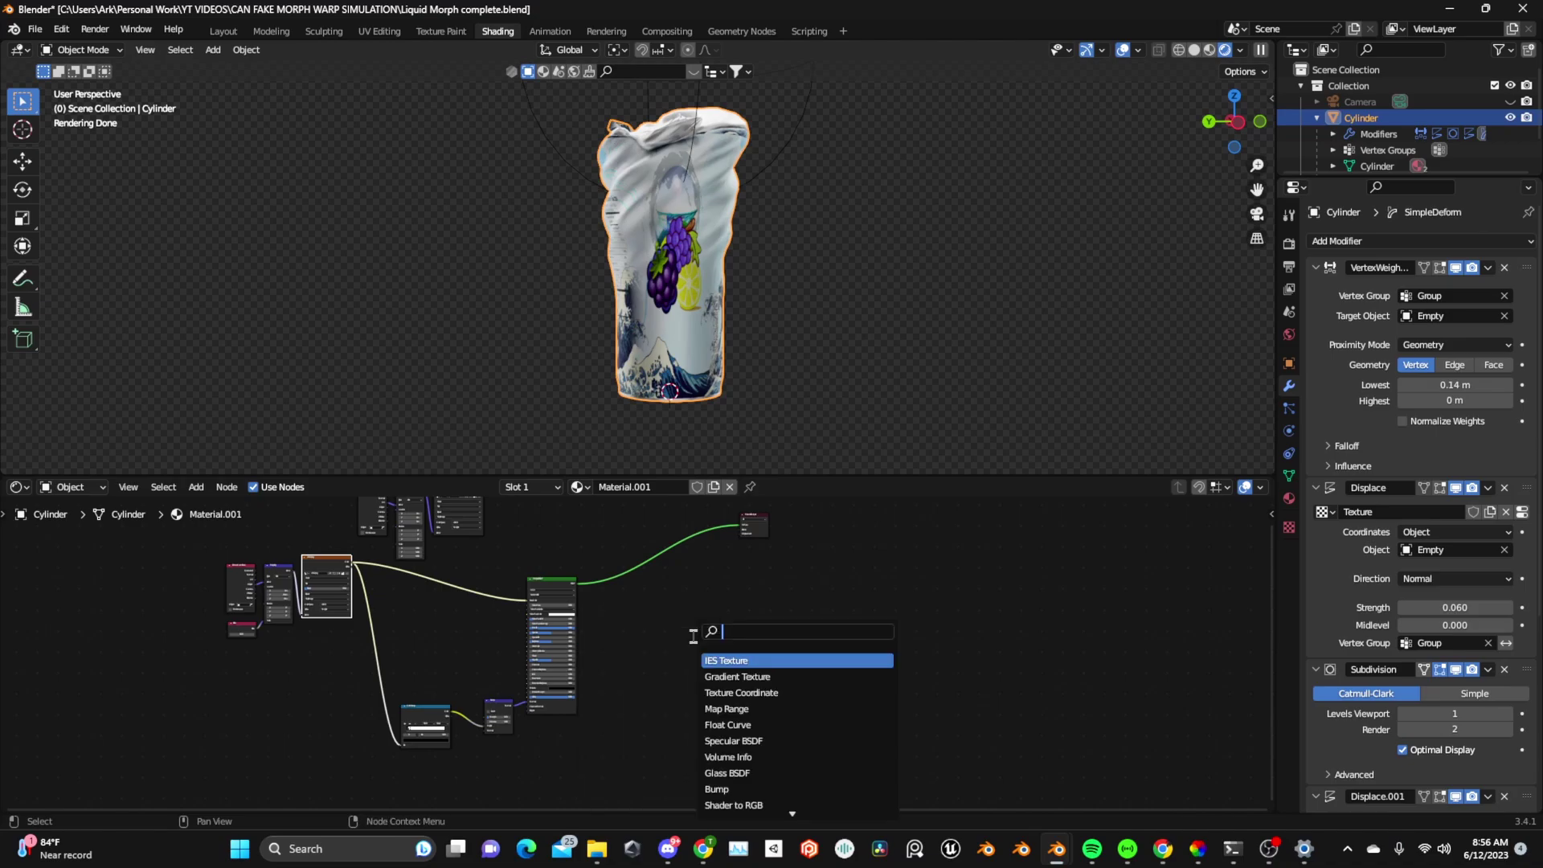
type("princ")
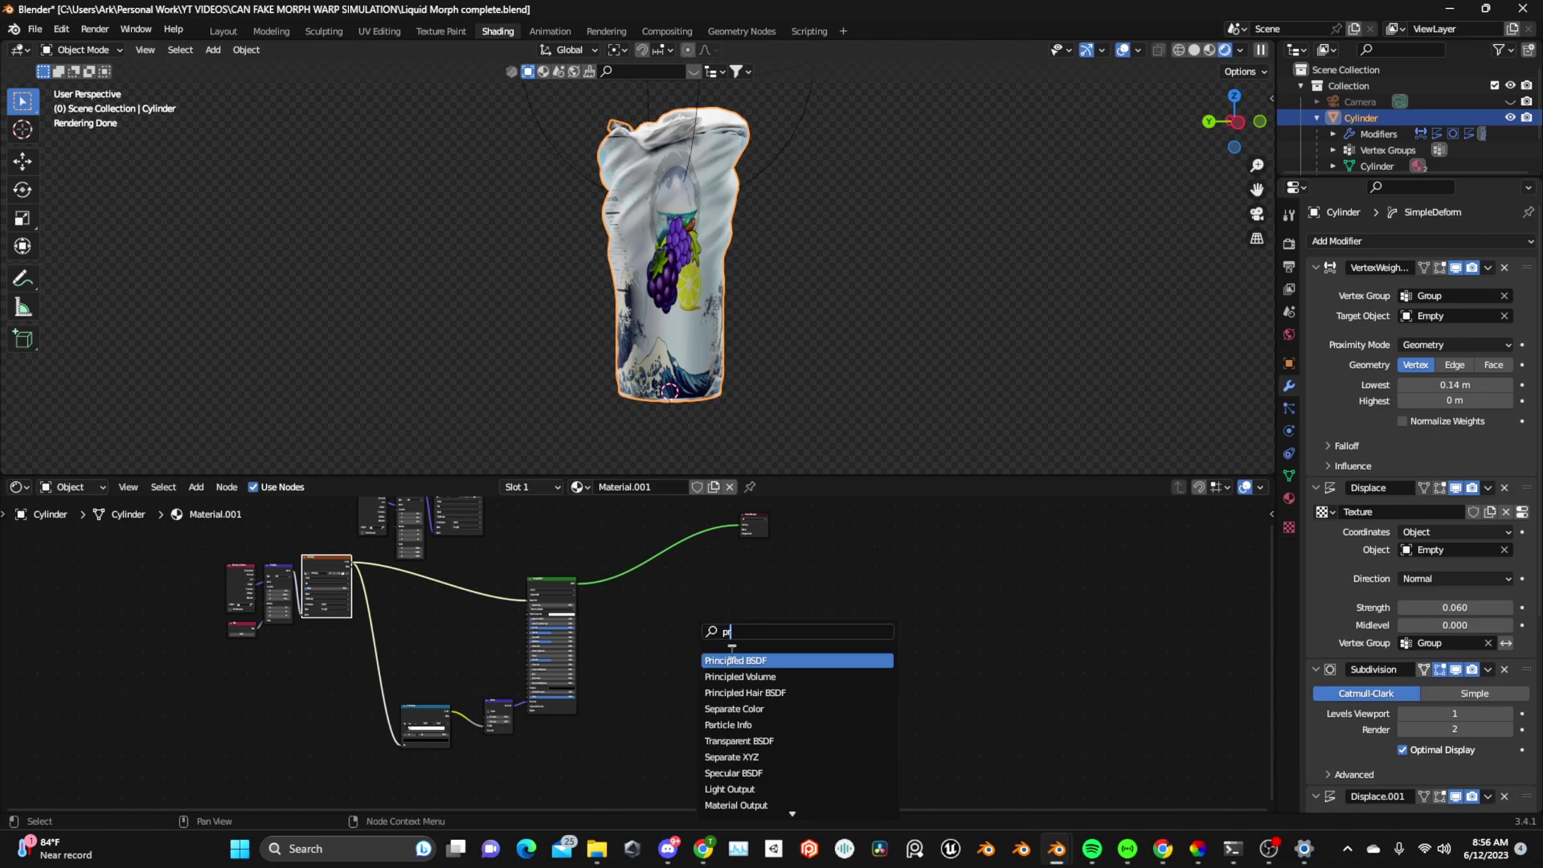
key("Return")
left_click(730, 658)
scroll(735, 655, "up", 8)
middle_click_drag(858, 619, 770, 633)
scroll(763, 611, "down", 5)
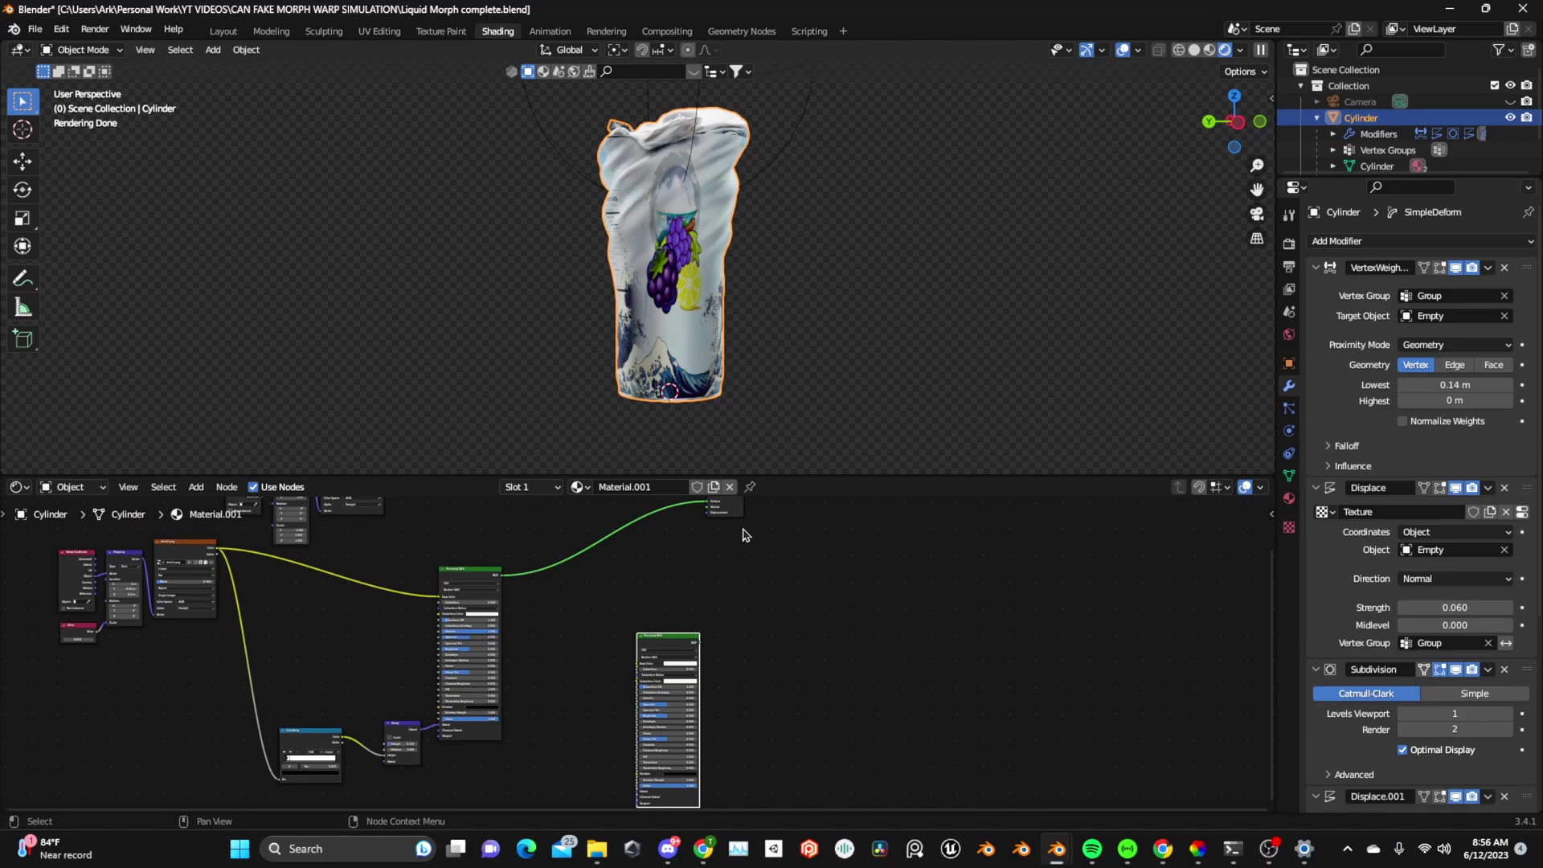
Move the Material Output node near the new Principled BSDF and connect the BSDF output to its Surface input.
left_click_drag(735, 508, 855, 623)
scroll(803, 635, "up", 6)
middle_click_drag(750, 646, 707, 641)
left_click_drag(695, 629, 896, 585)
scroll(897, 586, "up", 3)
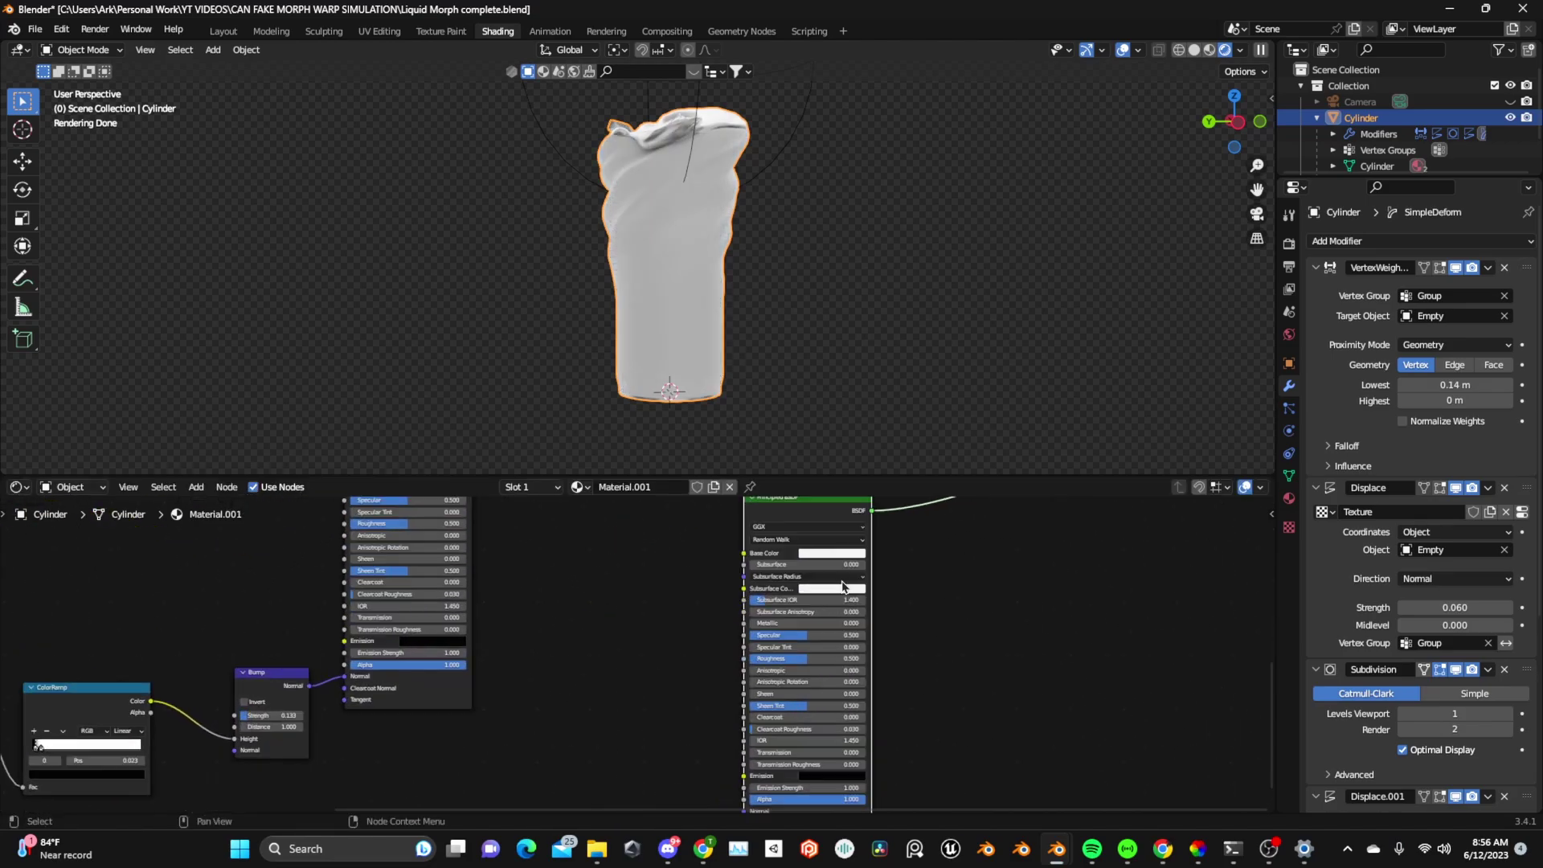
Set the new Principled BSDF's transmission to 1.000 and its roughness to 0.000.
left_click_drag(669, 774, 778, 774)
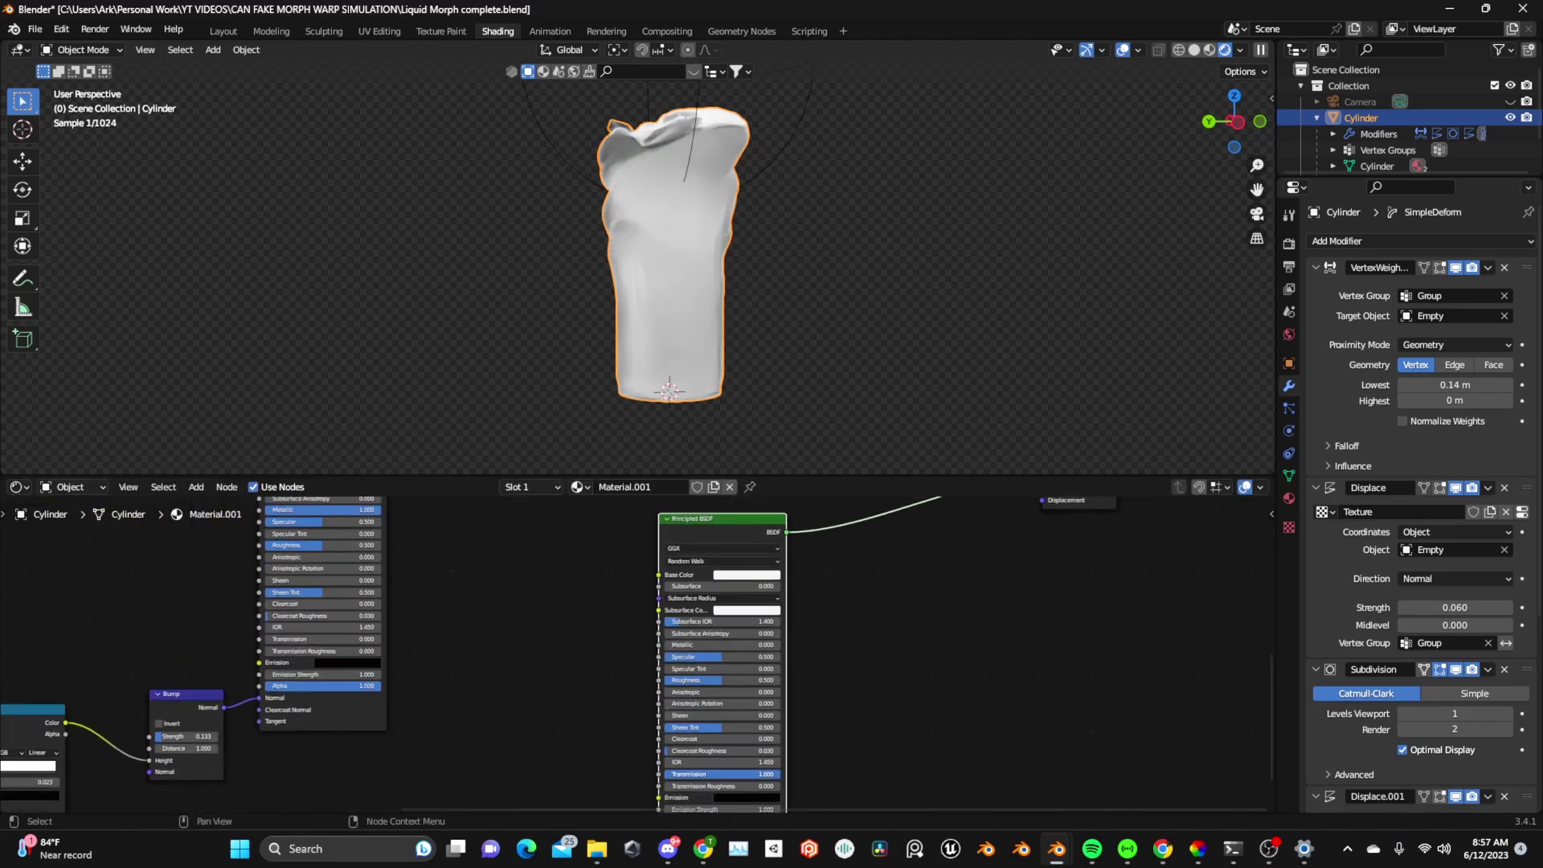
left_click_drag(729, 681, 675, 680)
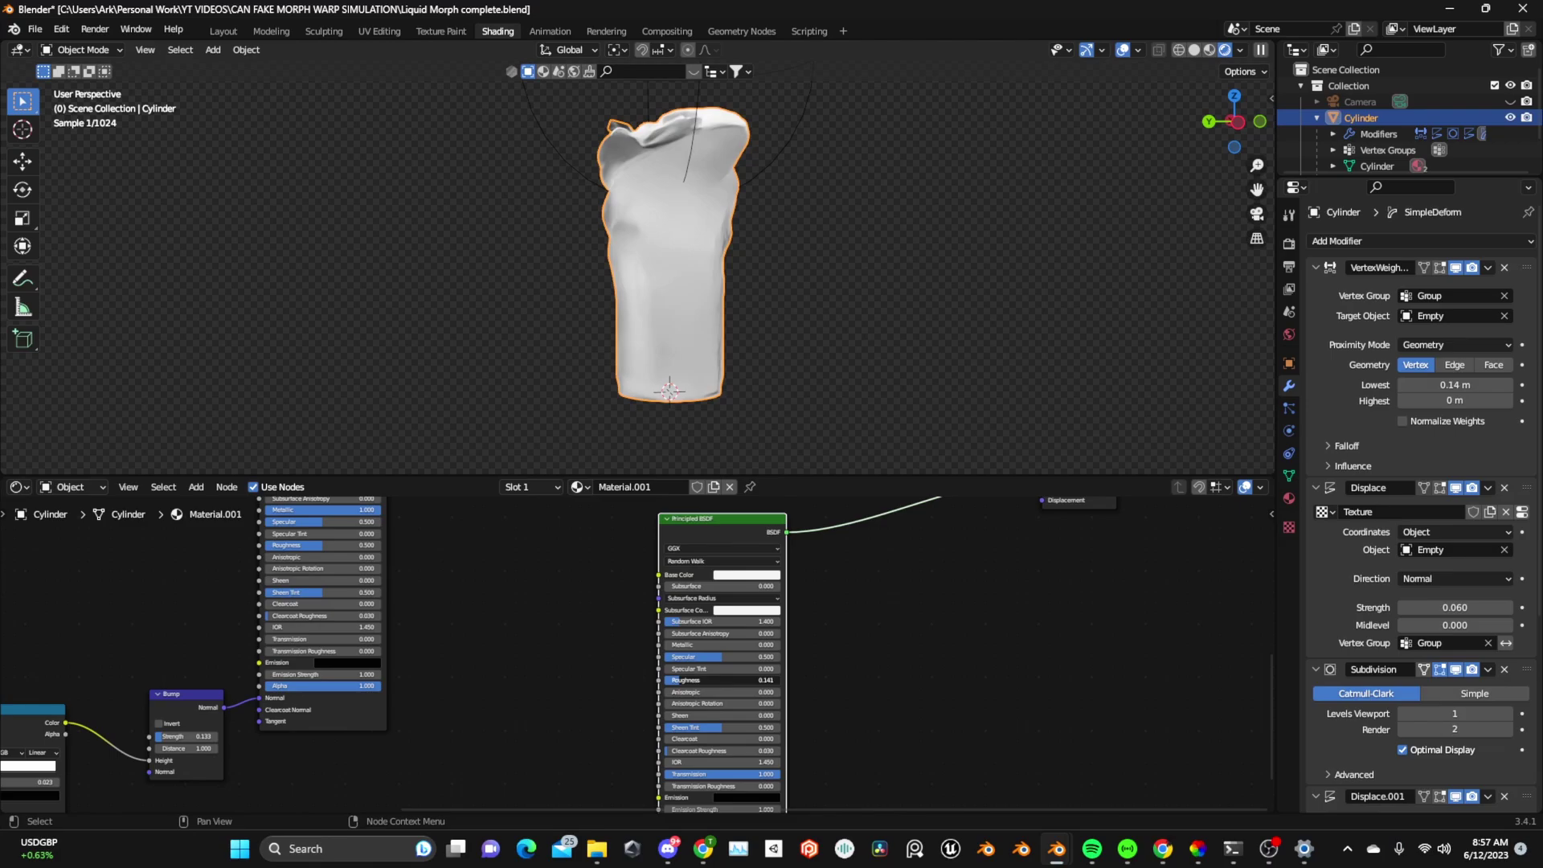
scroll(811, 584, "up", 4)
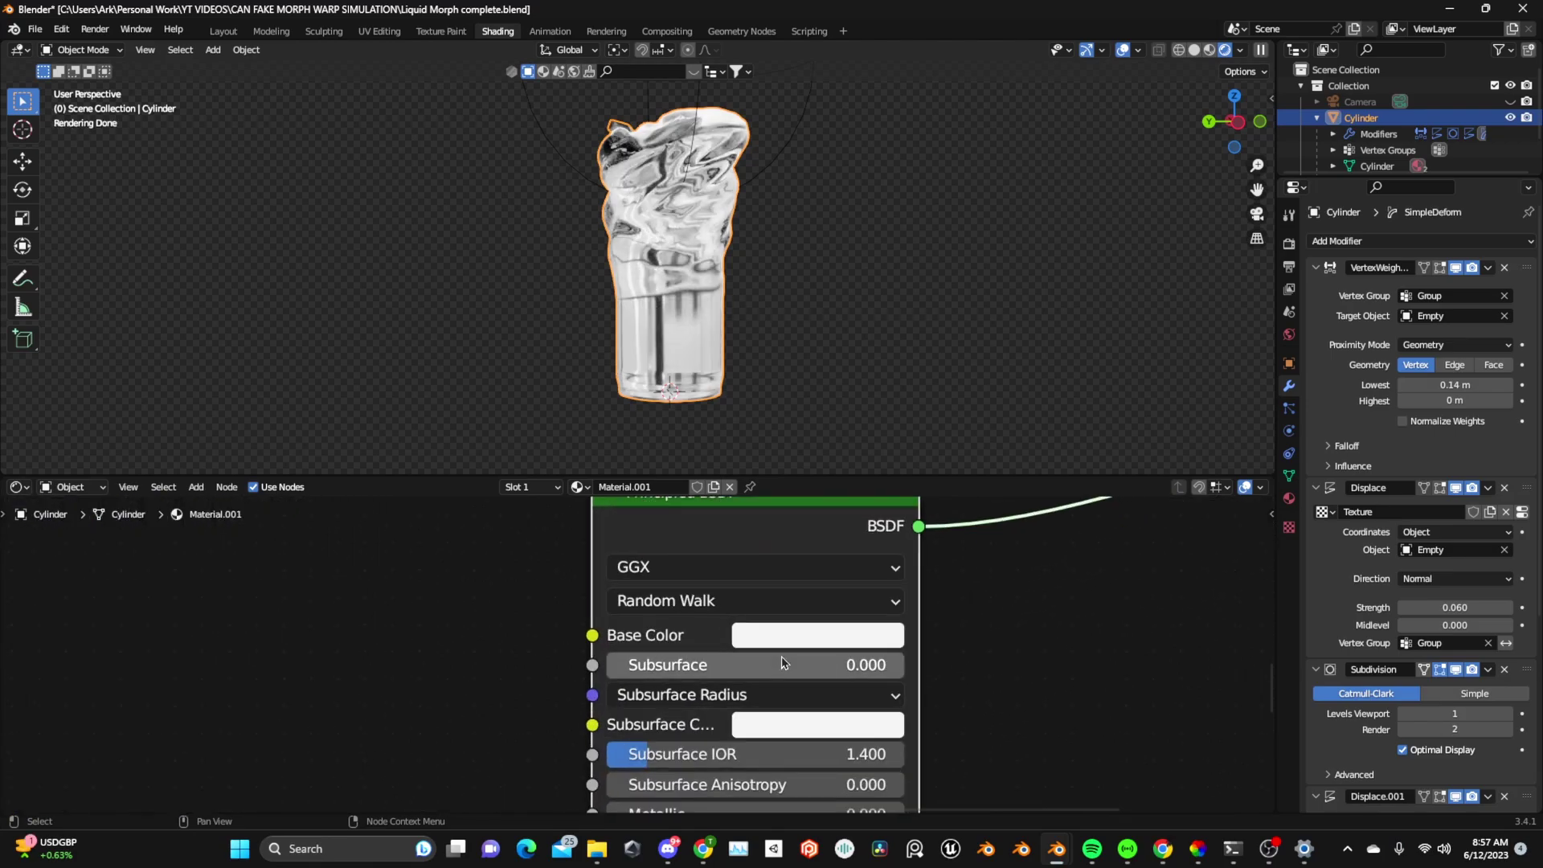
scroll(724, 671, "down", 1)
scroll(723, 671, "up", 1)
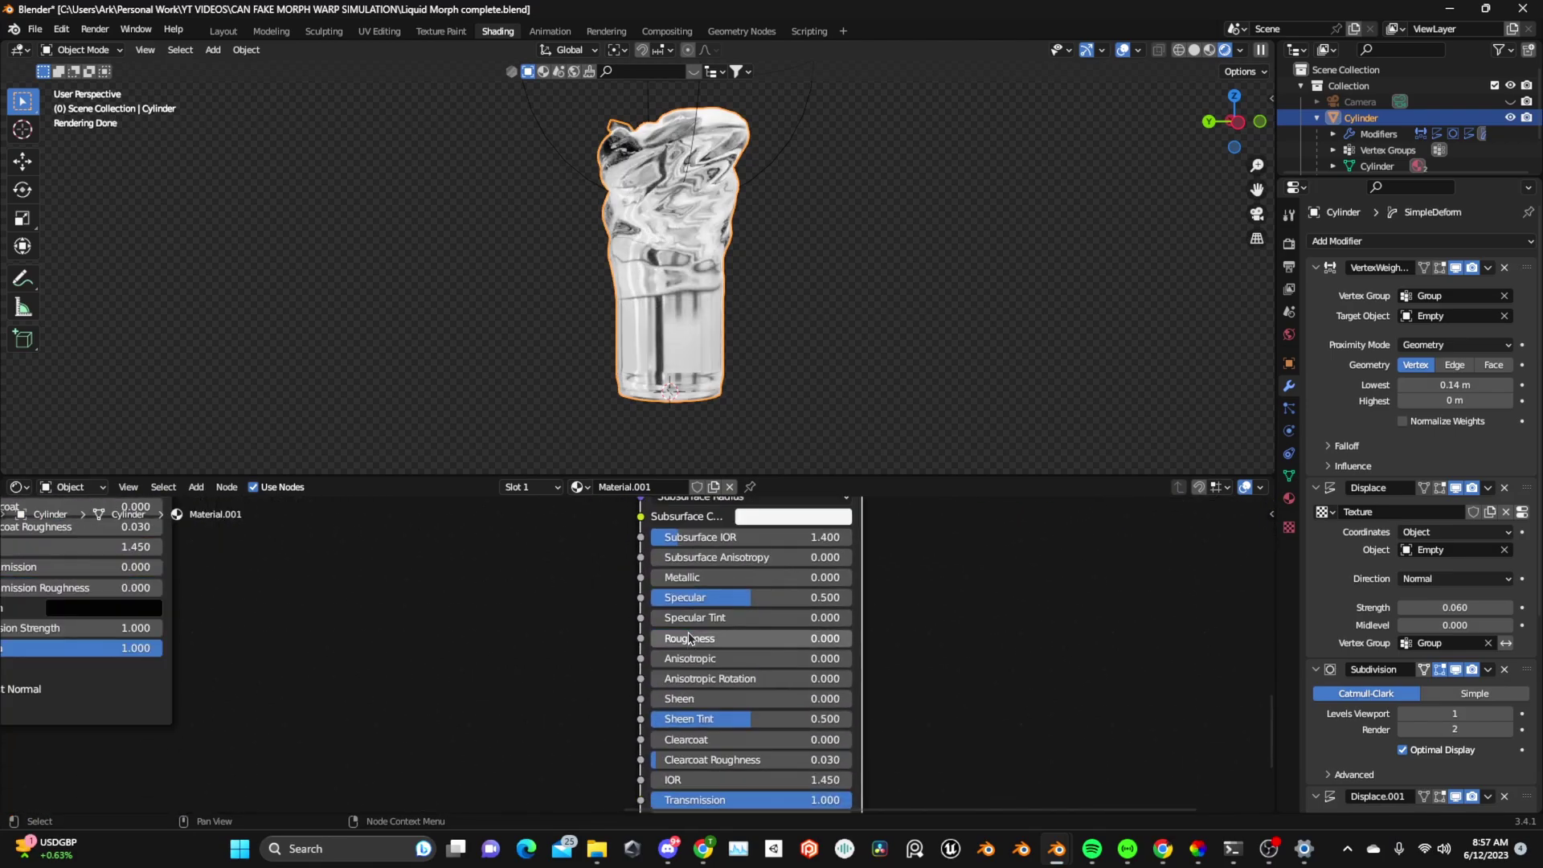
Set the new Principled BSDF's IOR to 1.33.
middle_click_drag(693, 737, 736, 659)
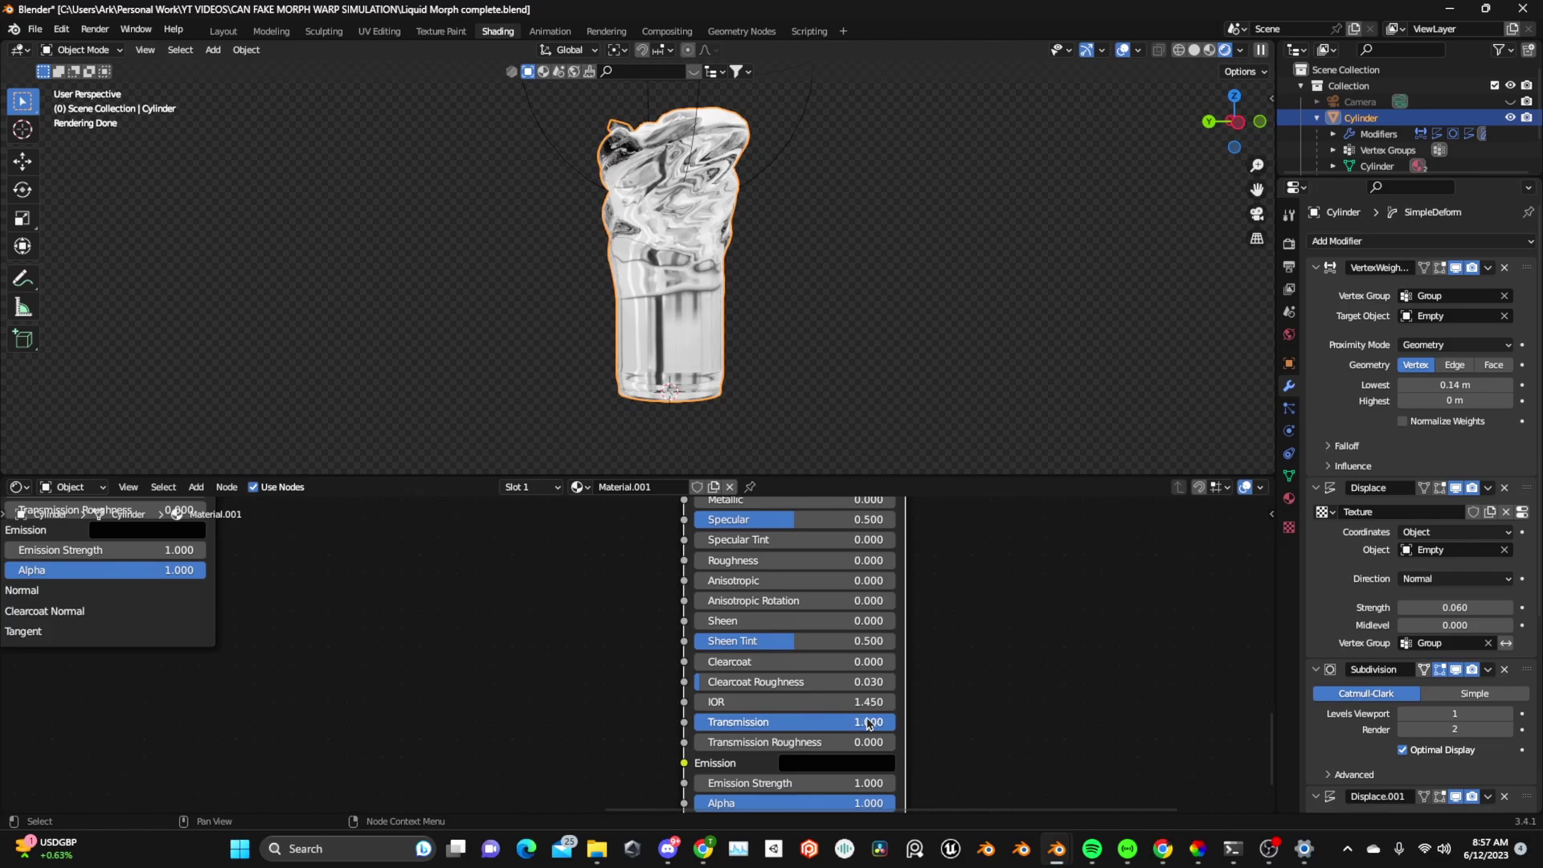
left_click(813, 703)
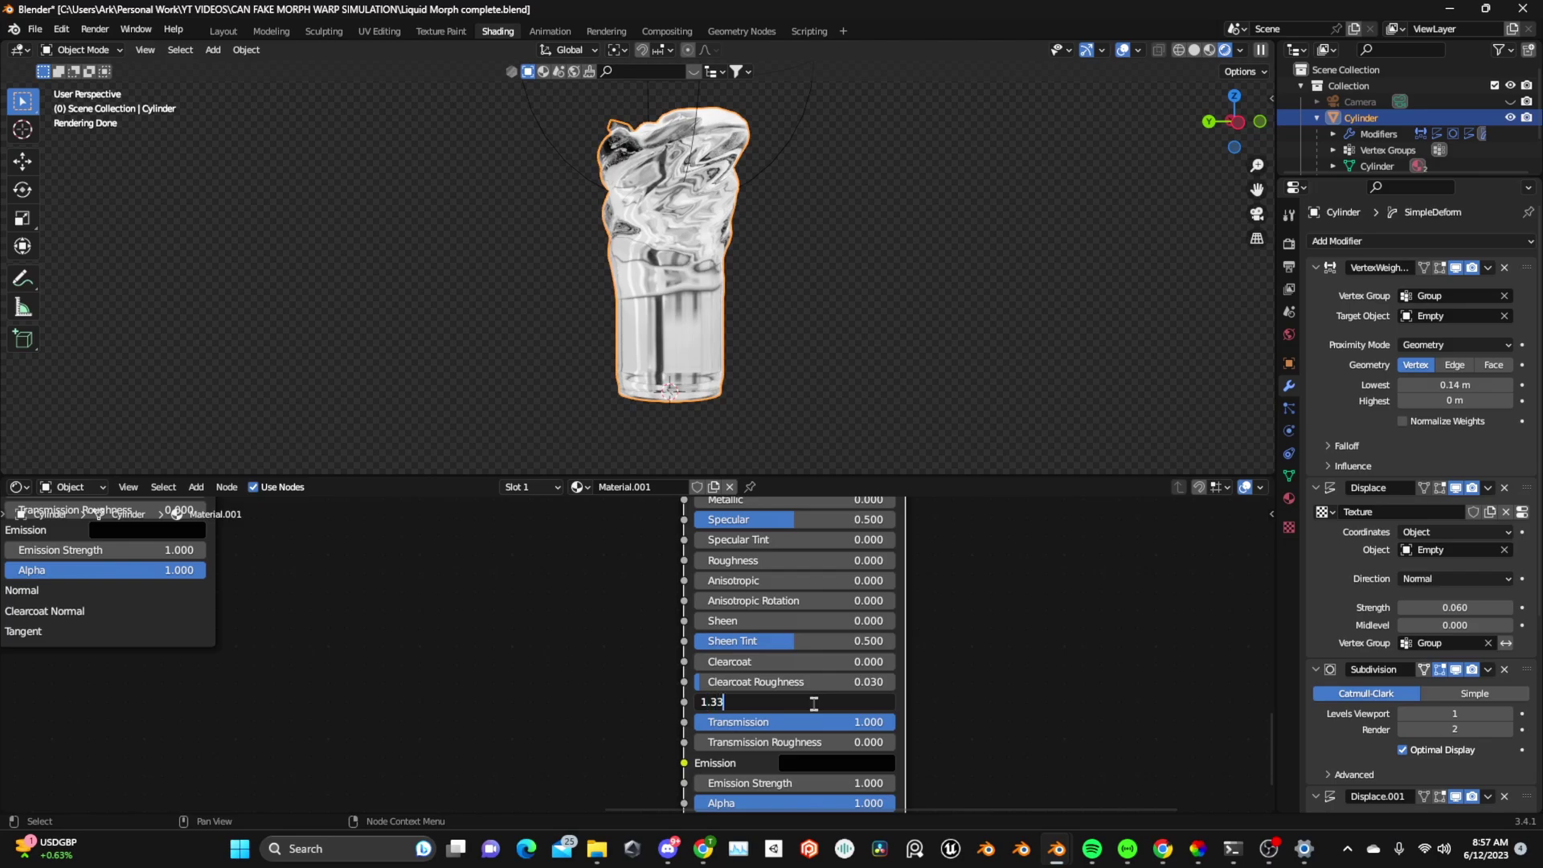
key("Return")
Change the new Principled BSDF's base color to a light blue tint.
middle_click_drag(963, 547, 964, 807)
scroll(853, 638, "up", 4)
left_click(853, 636)
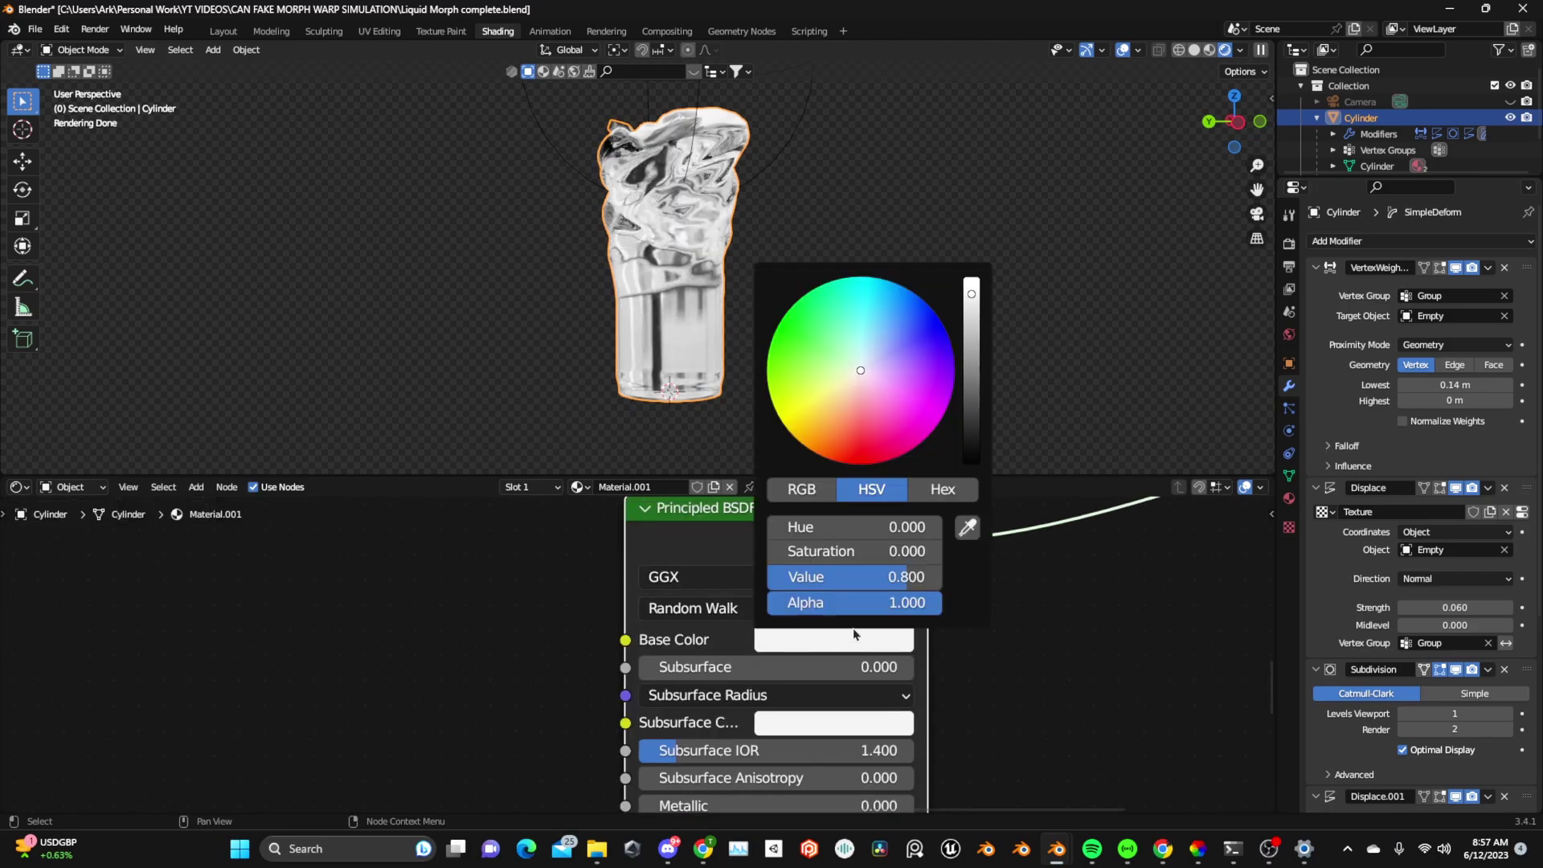
left_click_drag(804, 527, 949, 551)
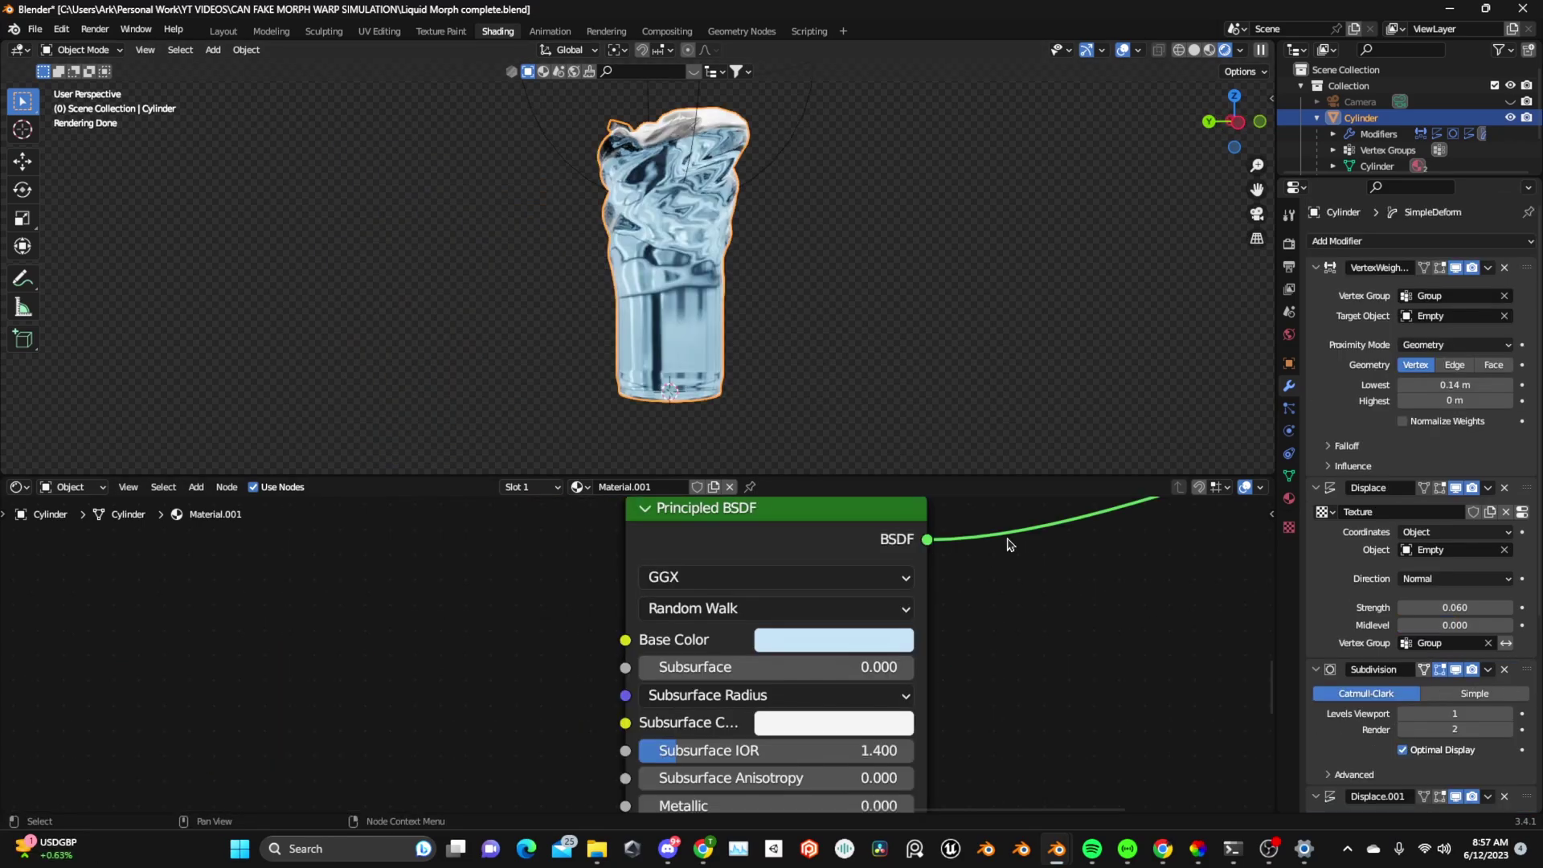
scroll(1010, 541, "down", 2)
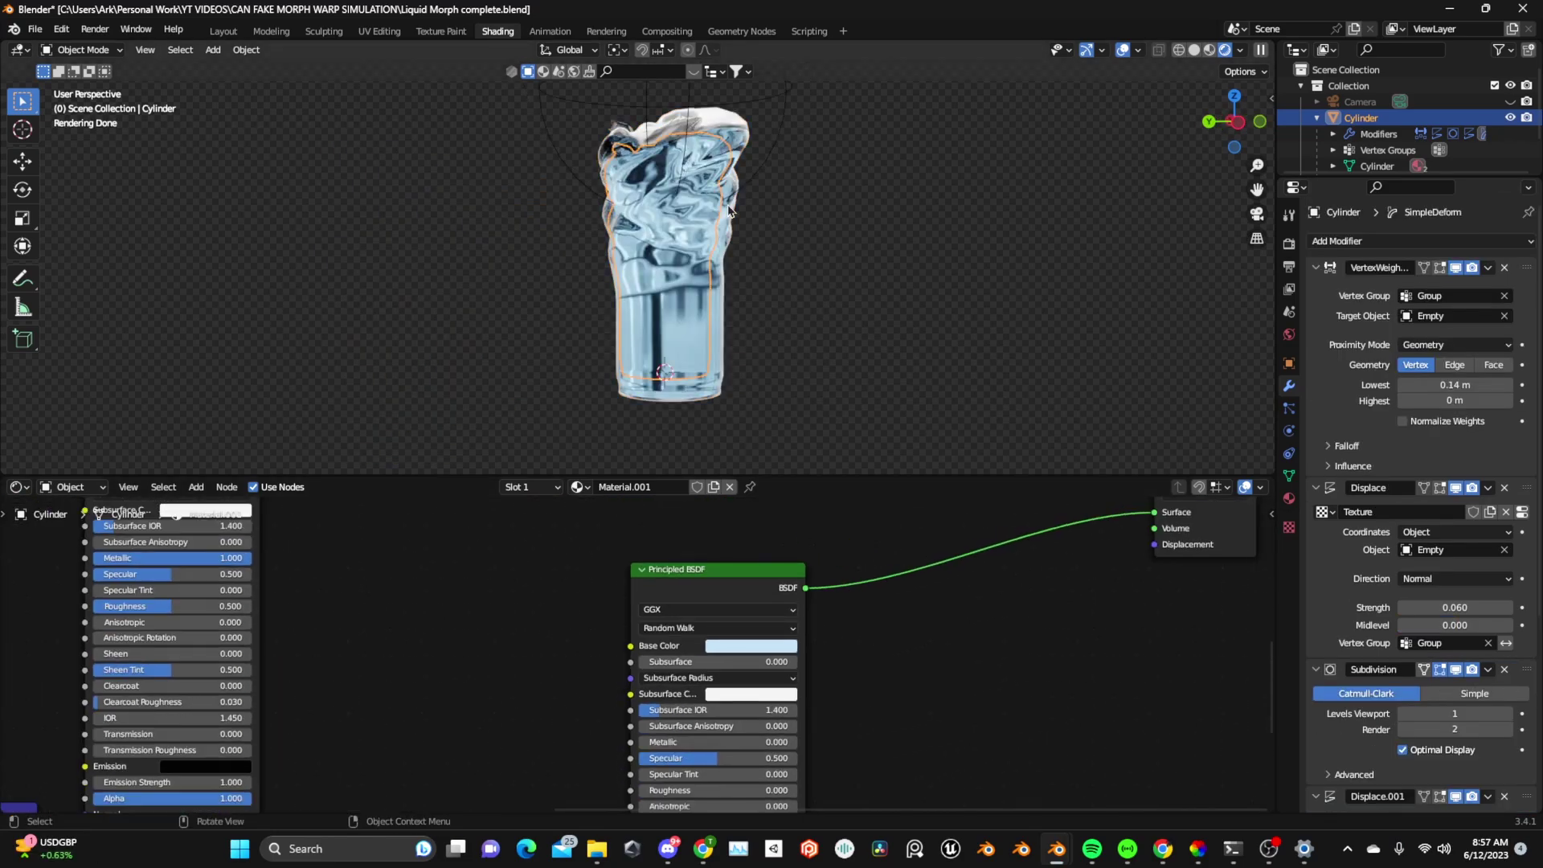
scroll(739, 211, "down", 3)
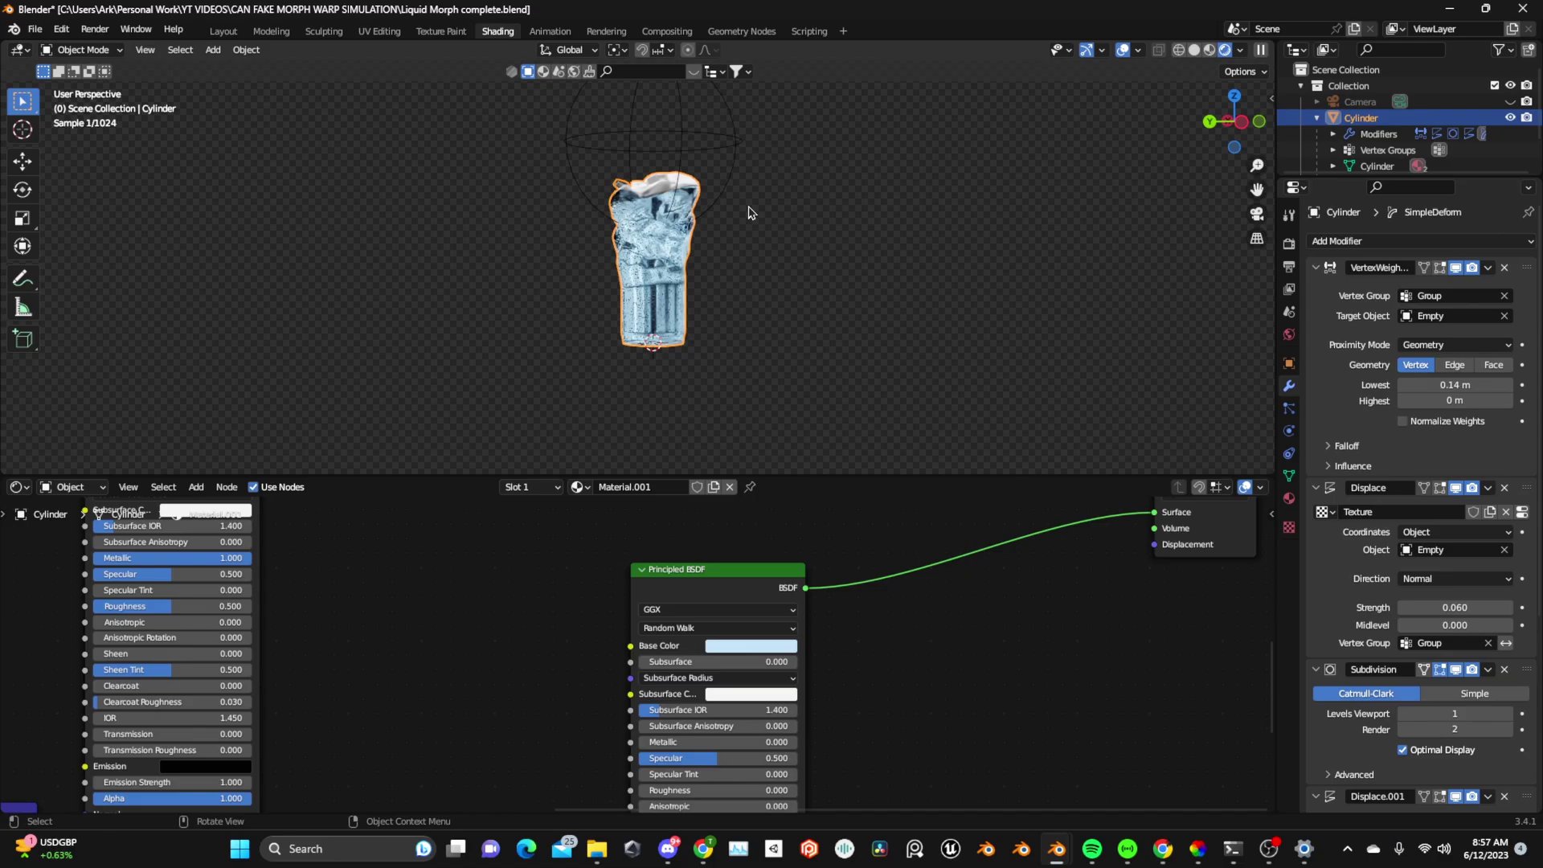
Add a Geometry Nodes modifier to the can and move it directly below the Vertex Weight Proximity modifier.
scroll(749, 209, "up", 5)
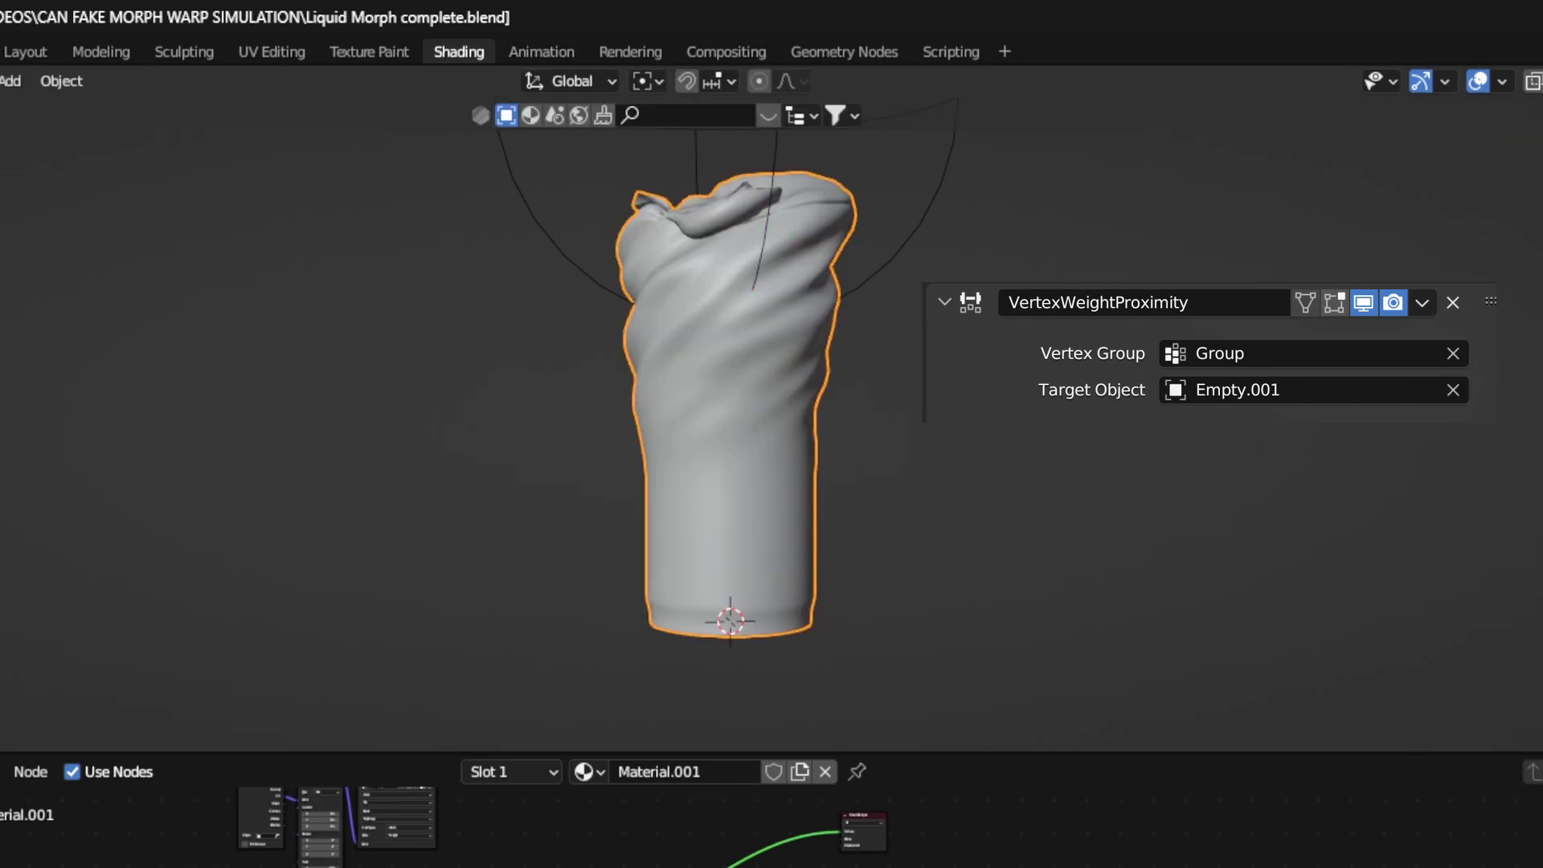
left_click(844, 52)
scroll(944, 234, "up", 10)
middle_click_drag(944, 234, 926, 329)
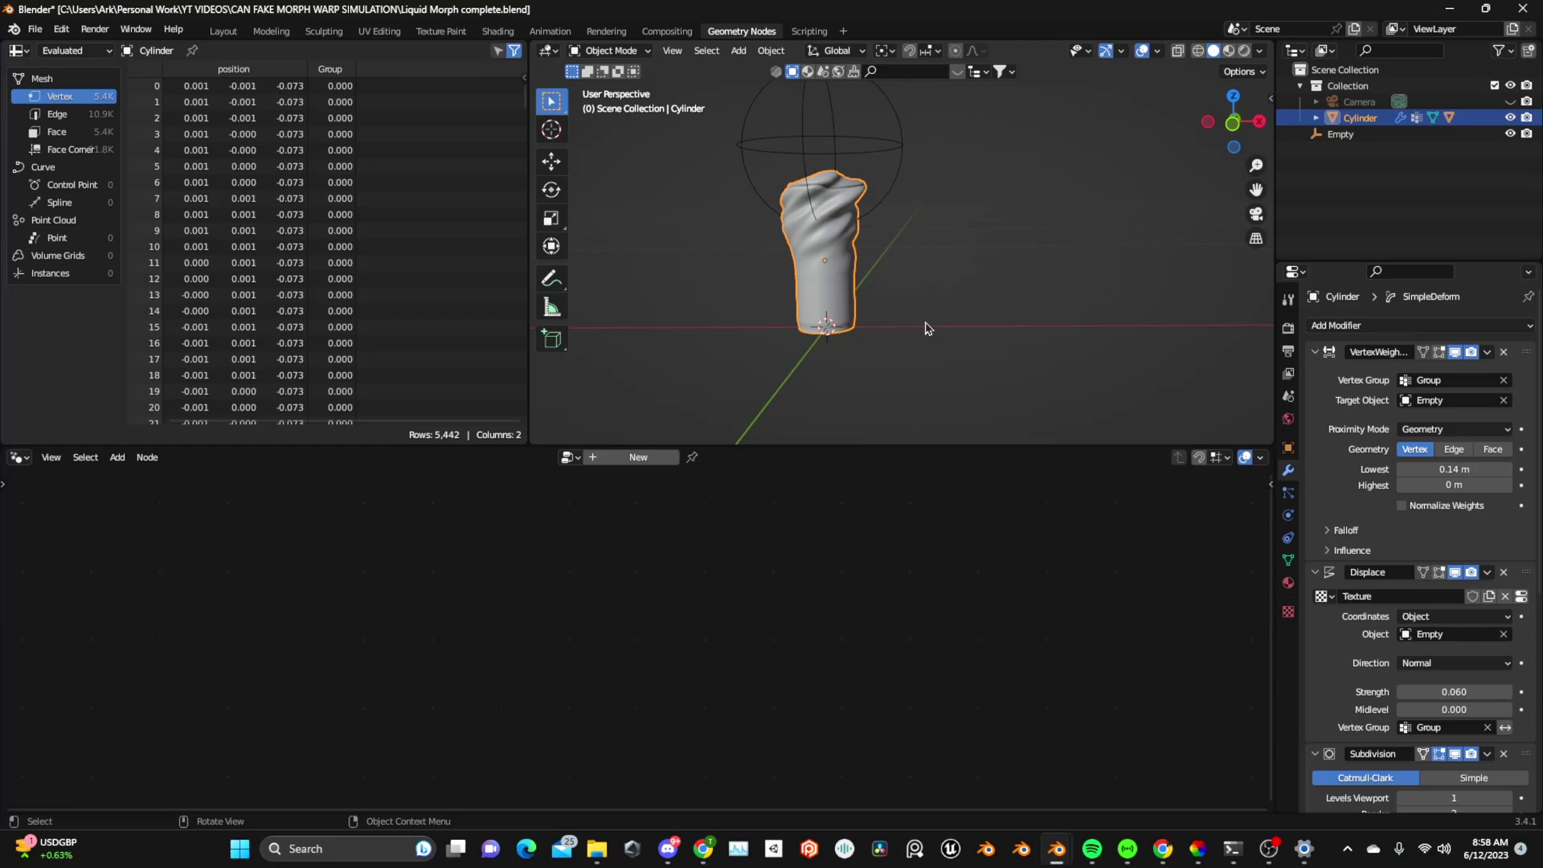
left_click(1430, 325)
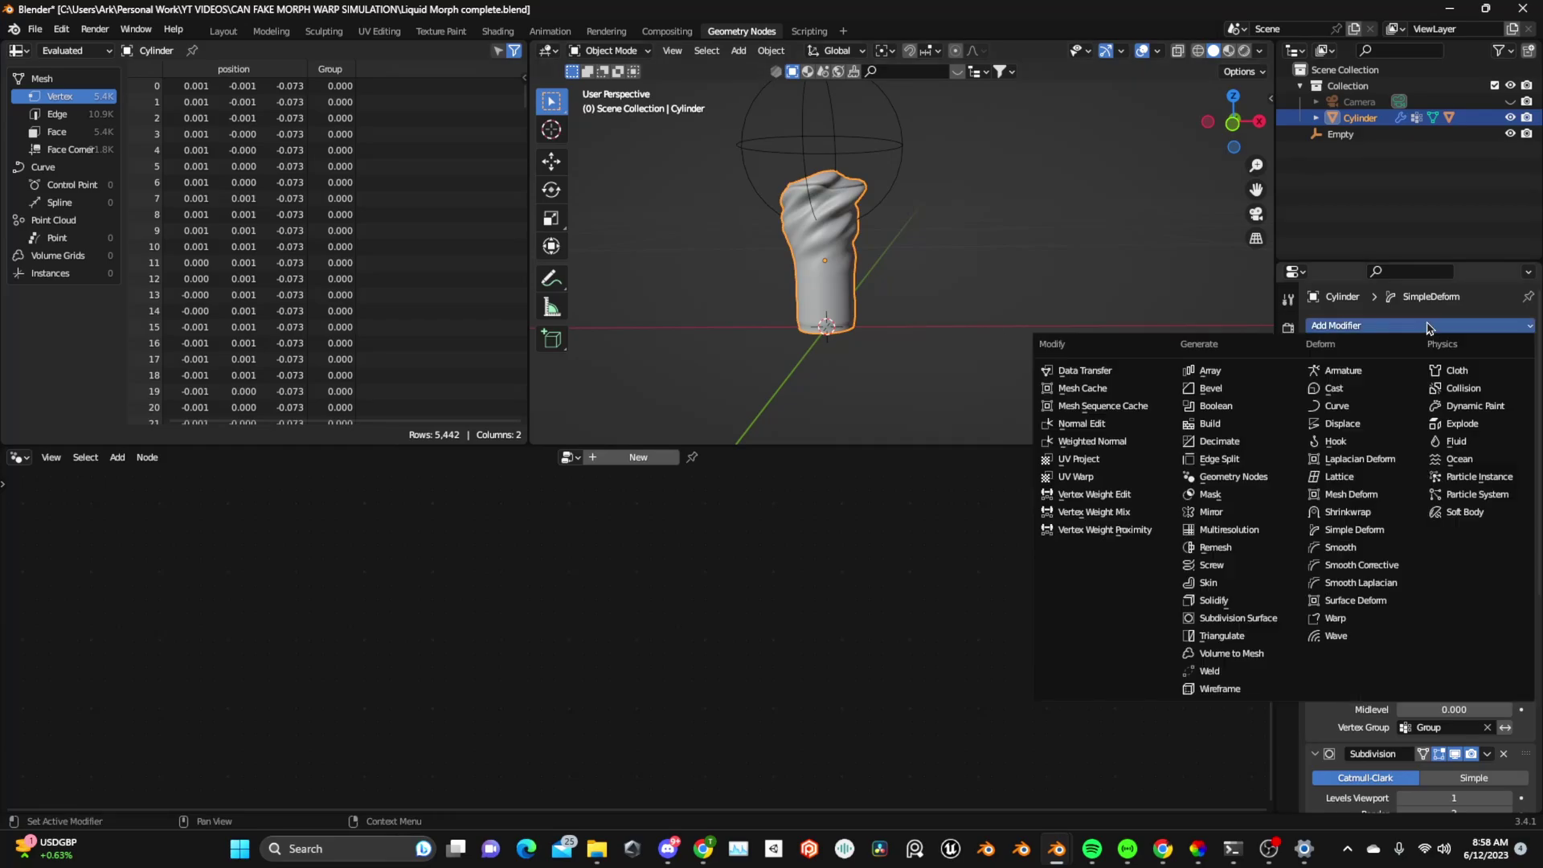
left_click(1227, 479)
scroll(1494, 769, "down", 10)
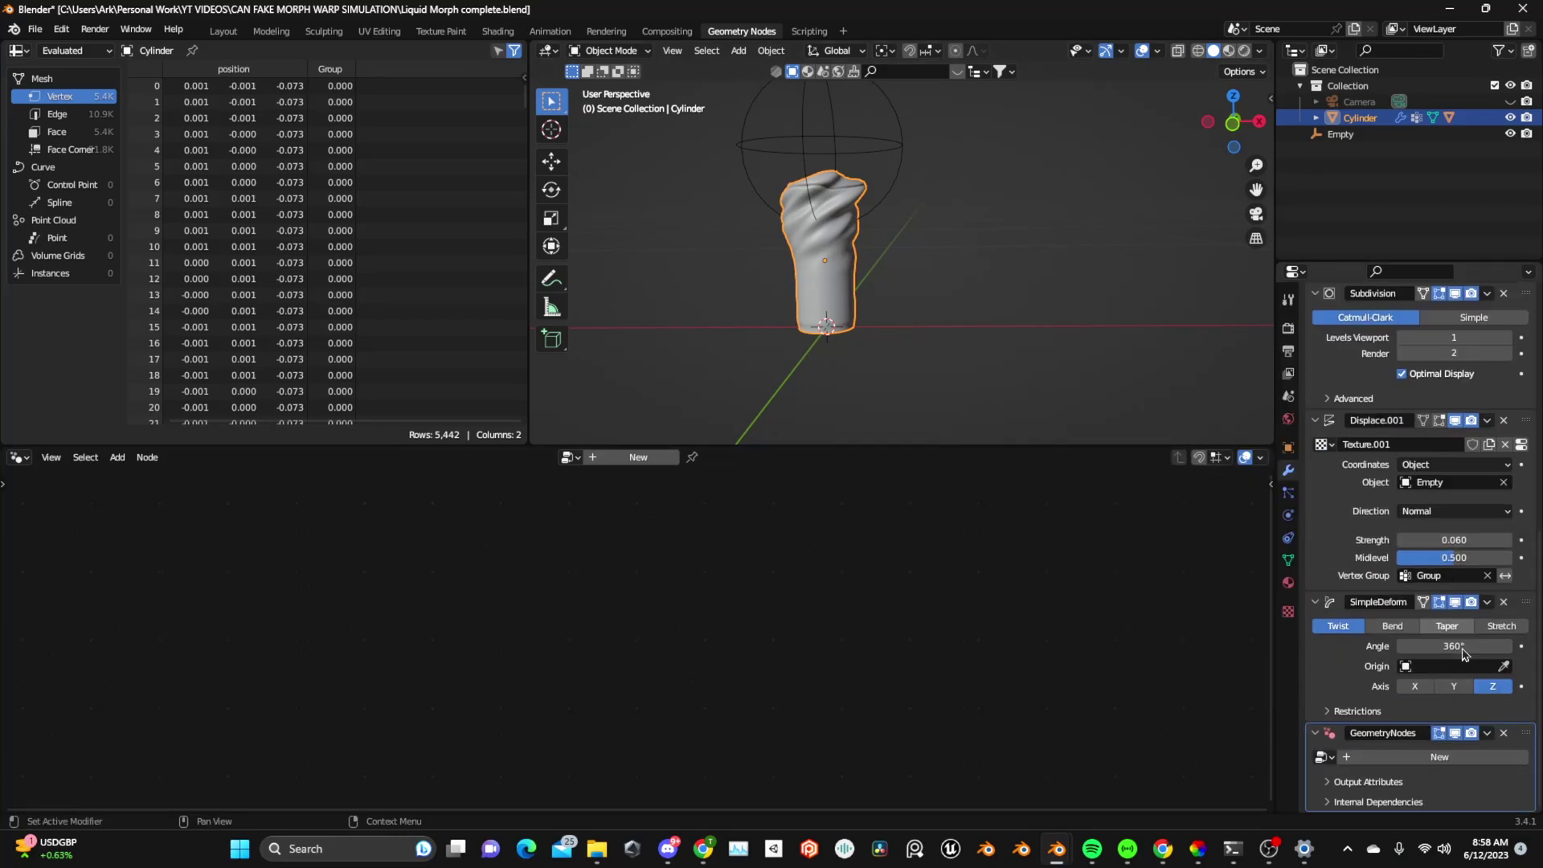
left_click_drag(1524, 733, 1464, 558)
scroll(1502, 426, "up", 10)
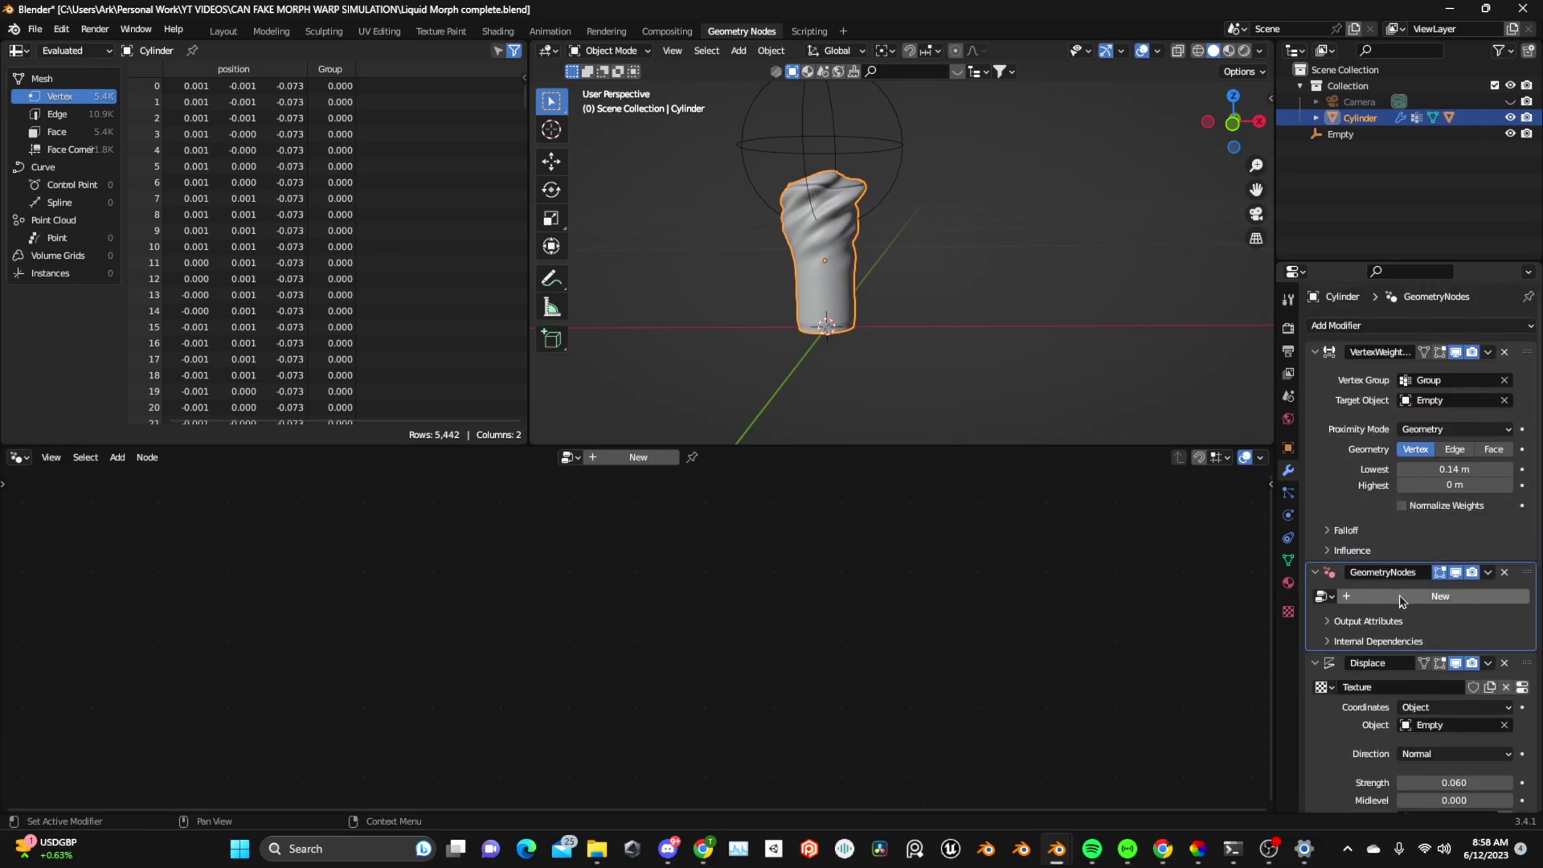
Create a new geometry node group and insert a Capture Attribute node between Group Input and Group Output.
left_click(1415, 600)
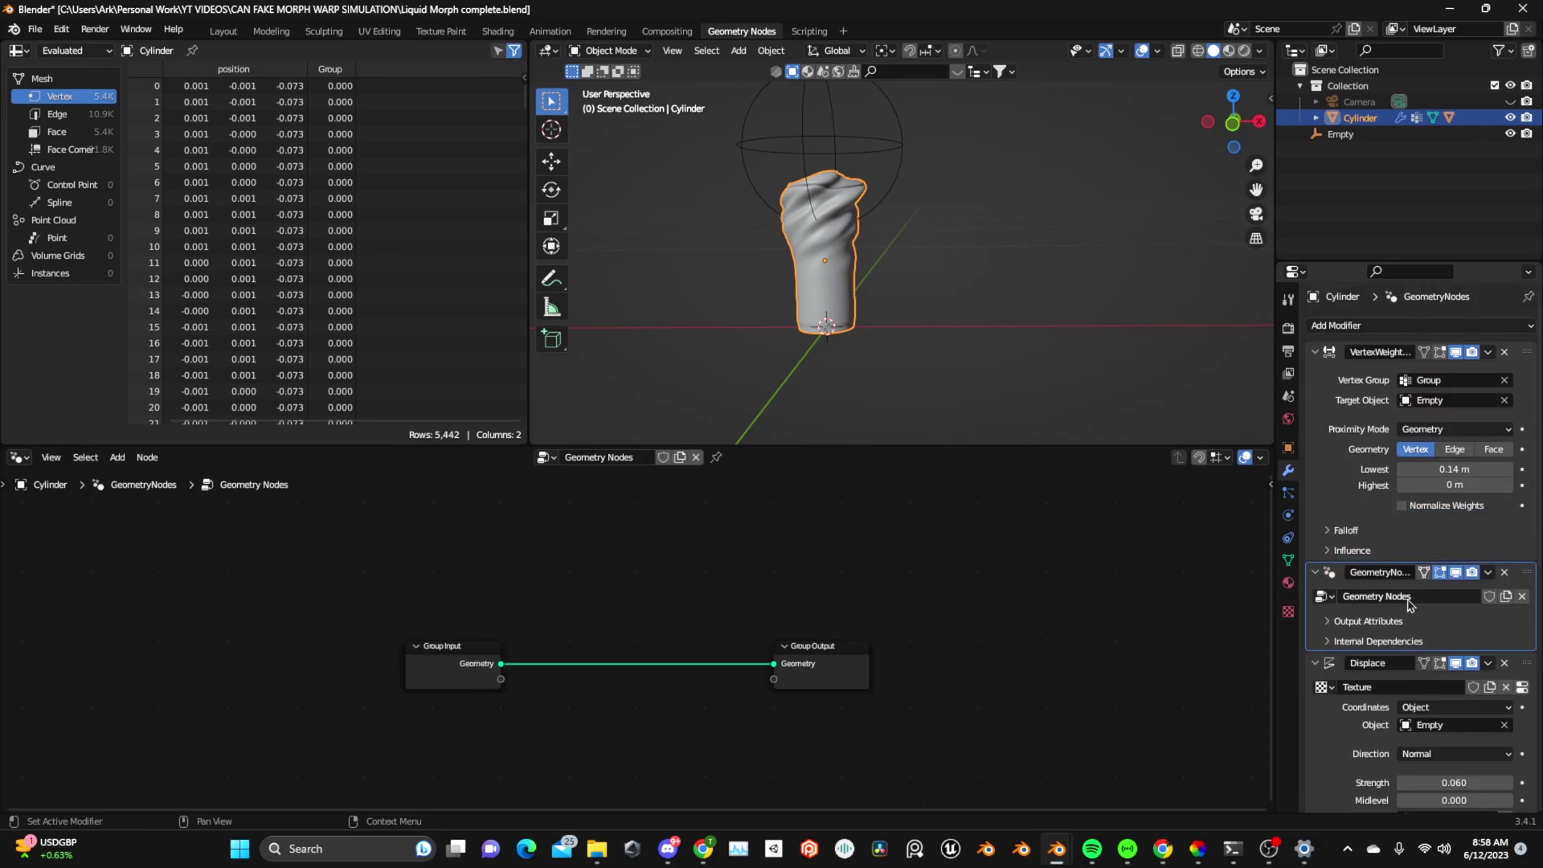
scroll(504, 679, "up", 2)
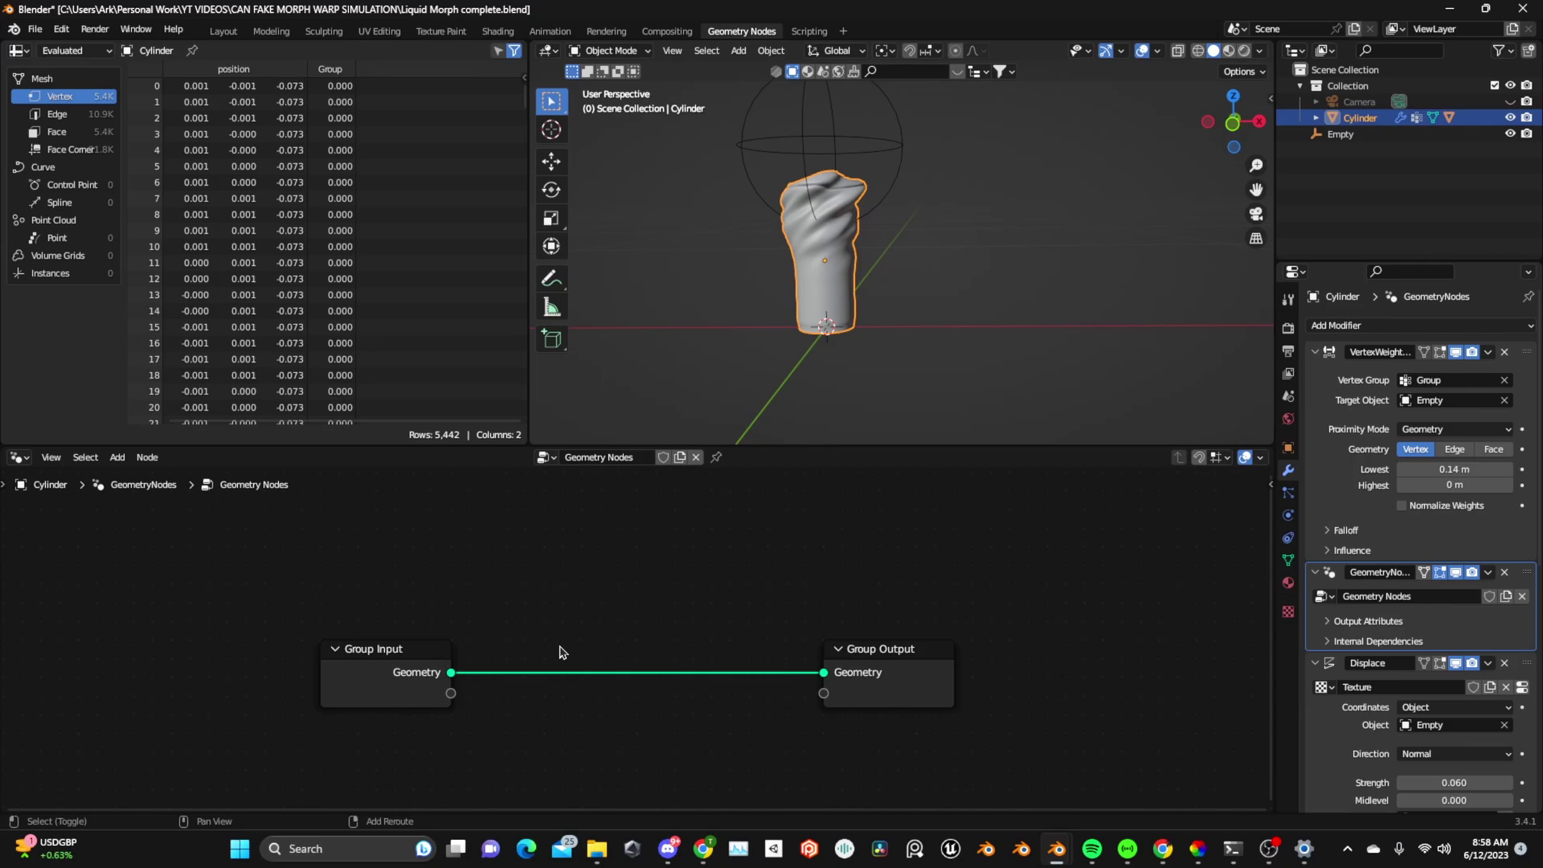
key("shift+a")
mouse_move(499, 468)
left_click(647, 490)
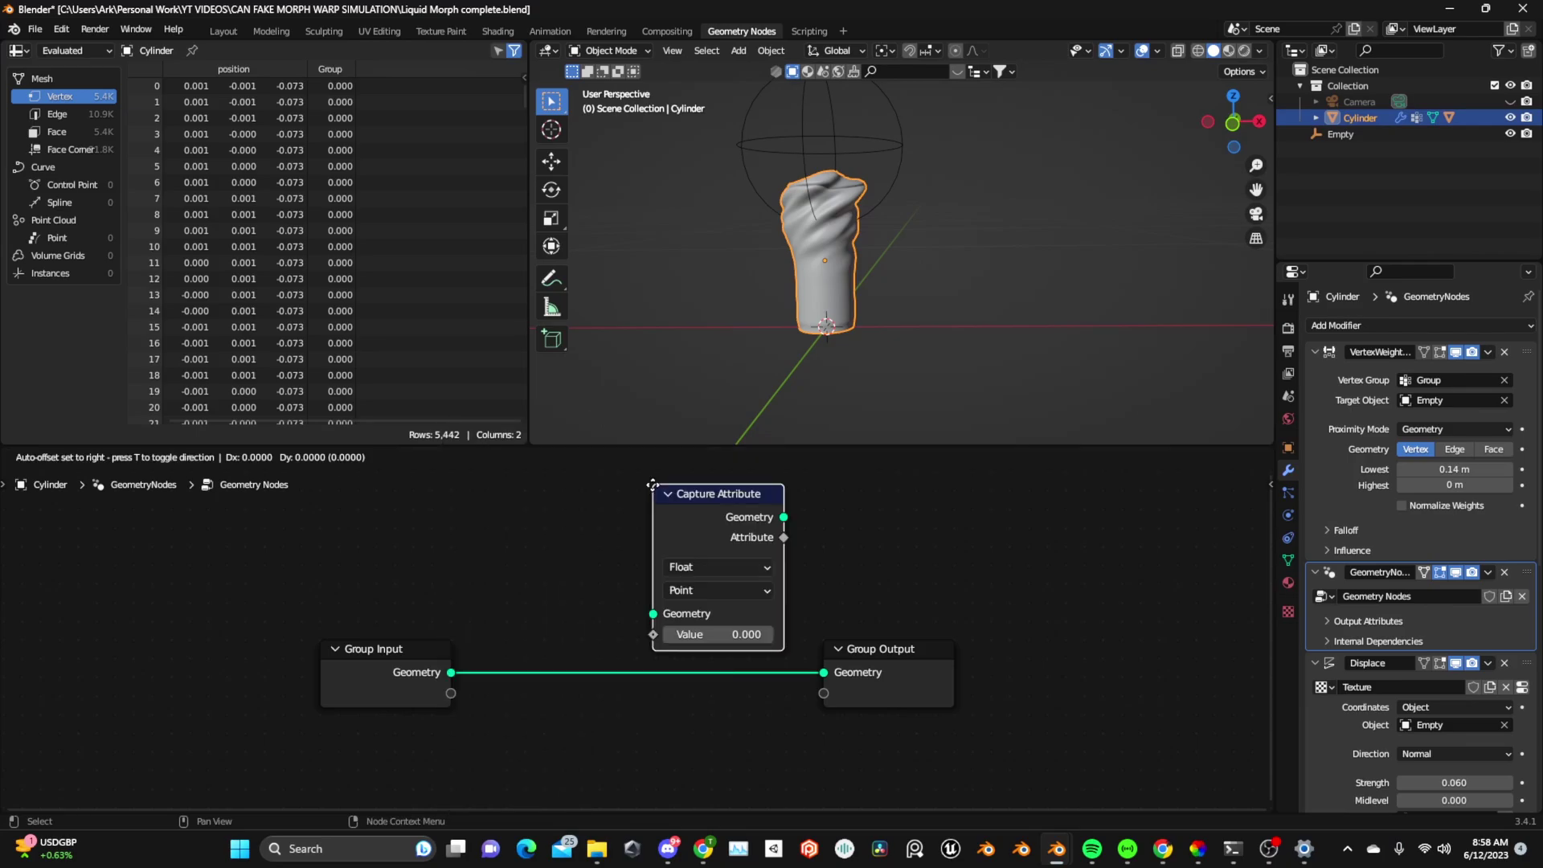
left_click(573, 584)
Expose the Capture Attribute's Value as a group input and its Attribute as a group output.
scroll(625, 679, "up", 2)
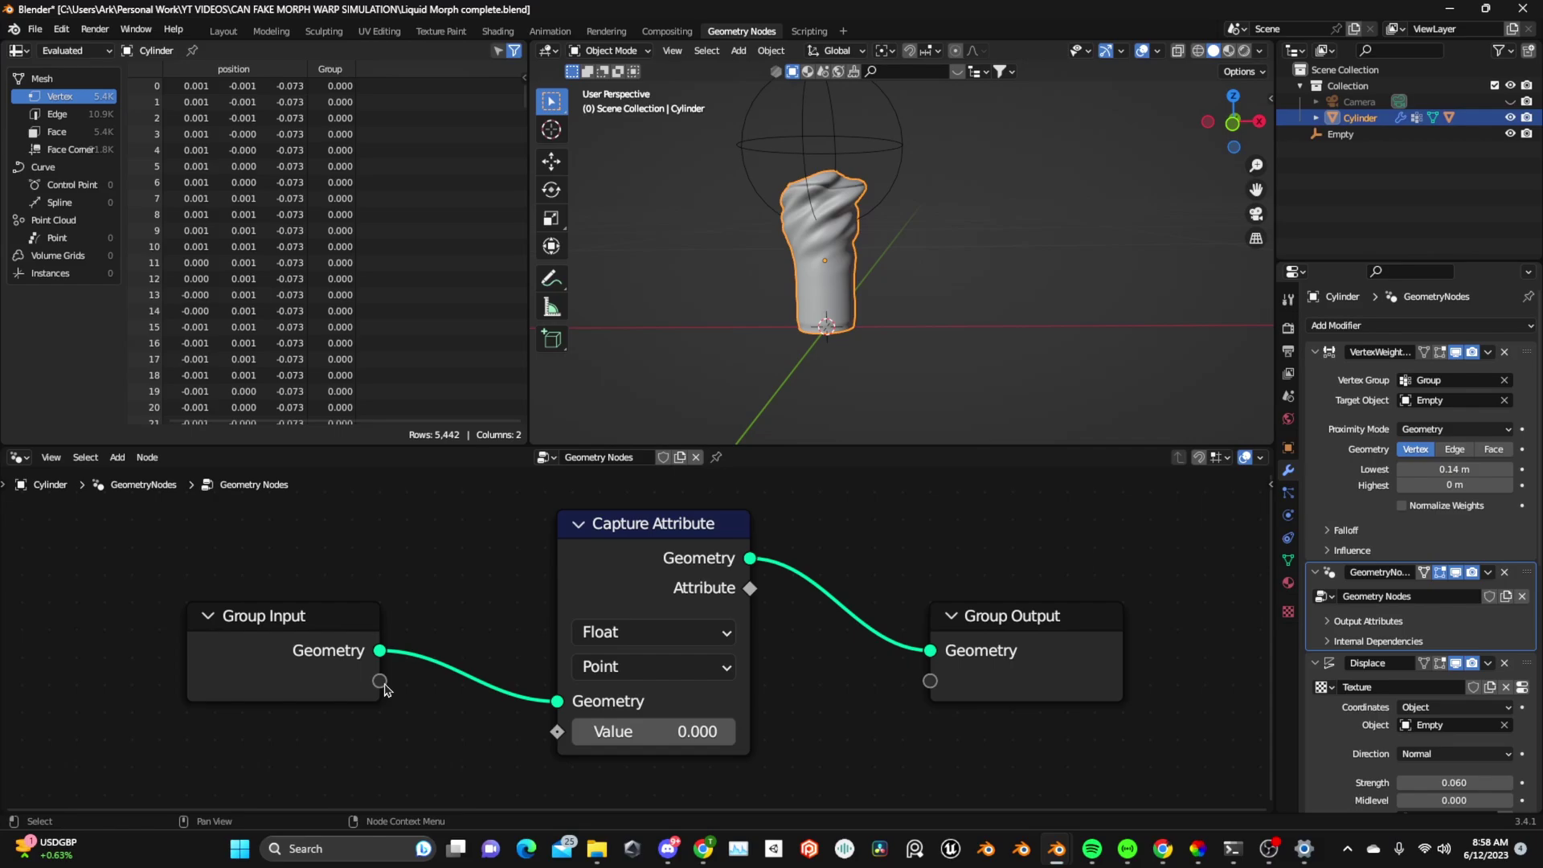
left_click_drag(380, 681, 557, 731)
left_click_drag(743, 598, 944, 685)
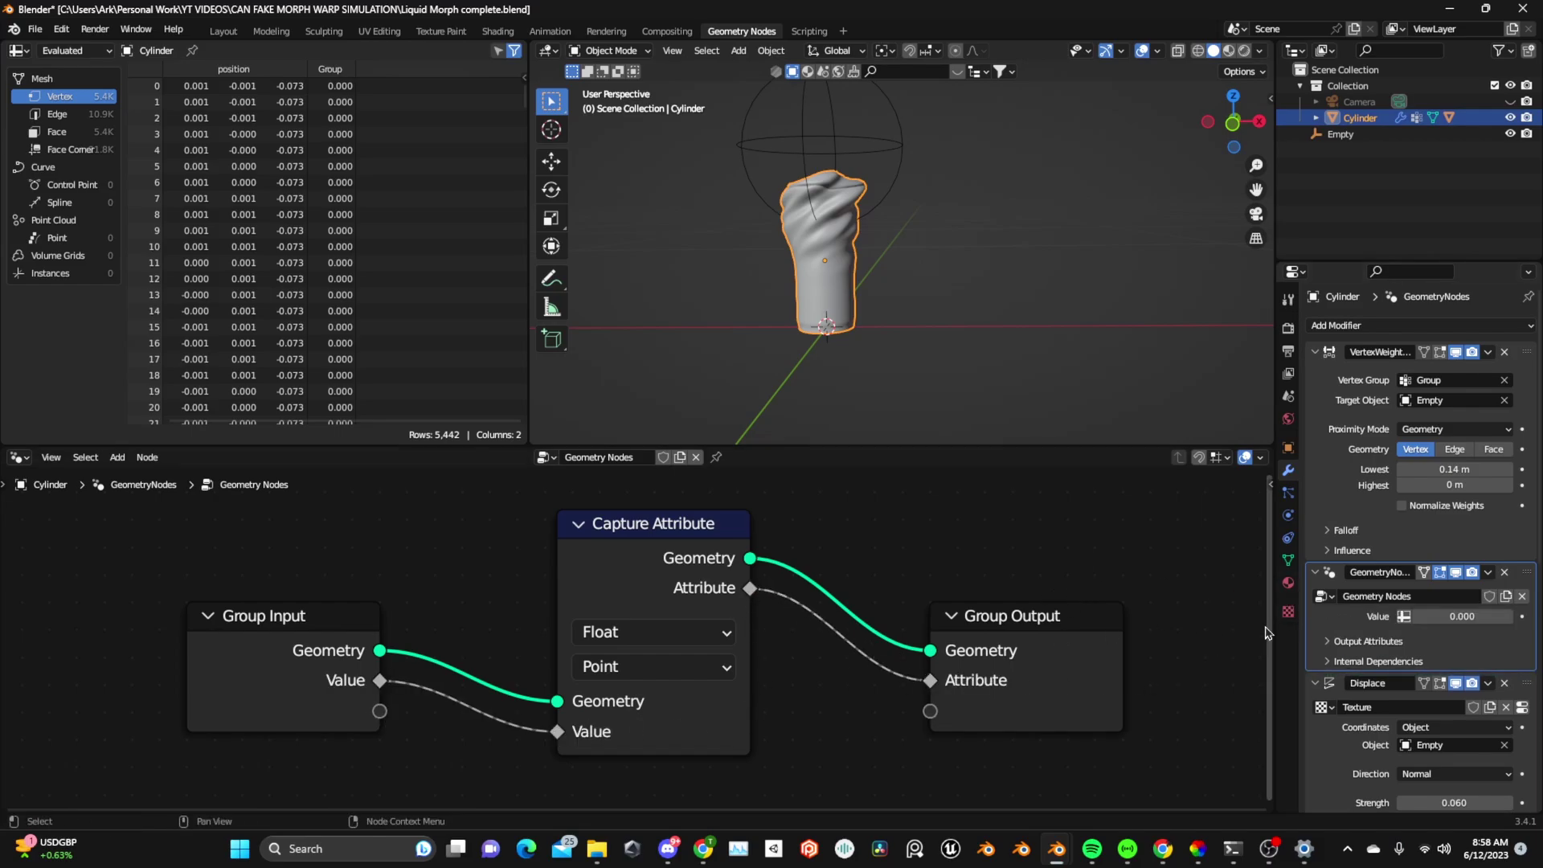
Assign the vertex group named Group to the modifier's Value input and name its output attribute weight.
left_click(1407, 618)
left_click(1457, 618)
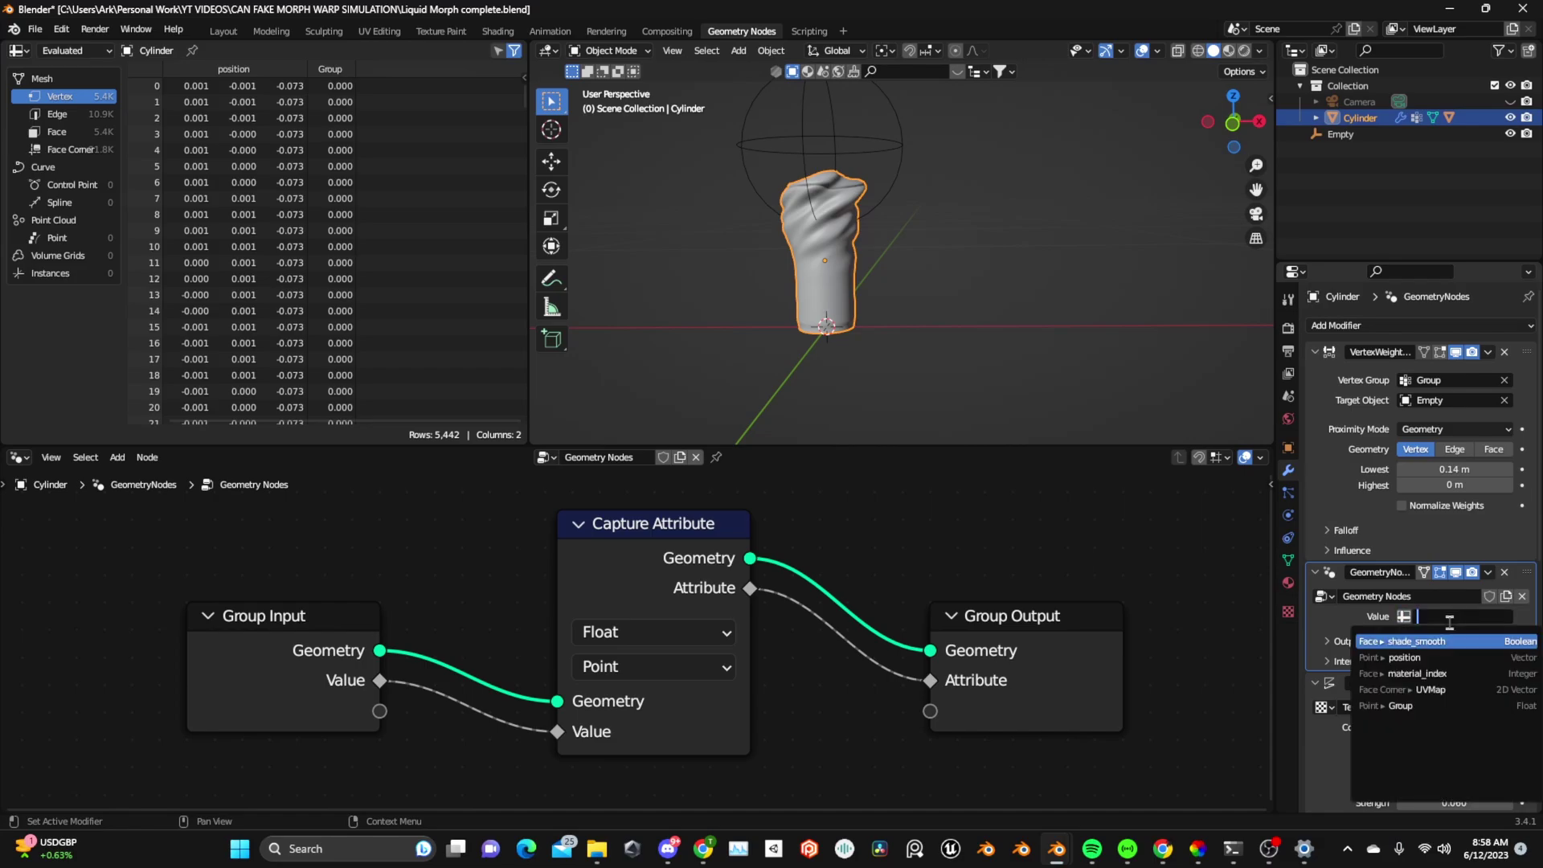
left_click(1409, 707)
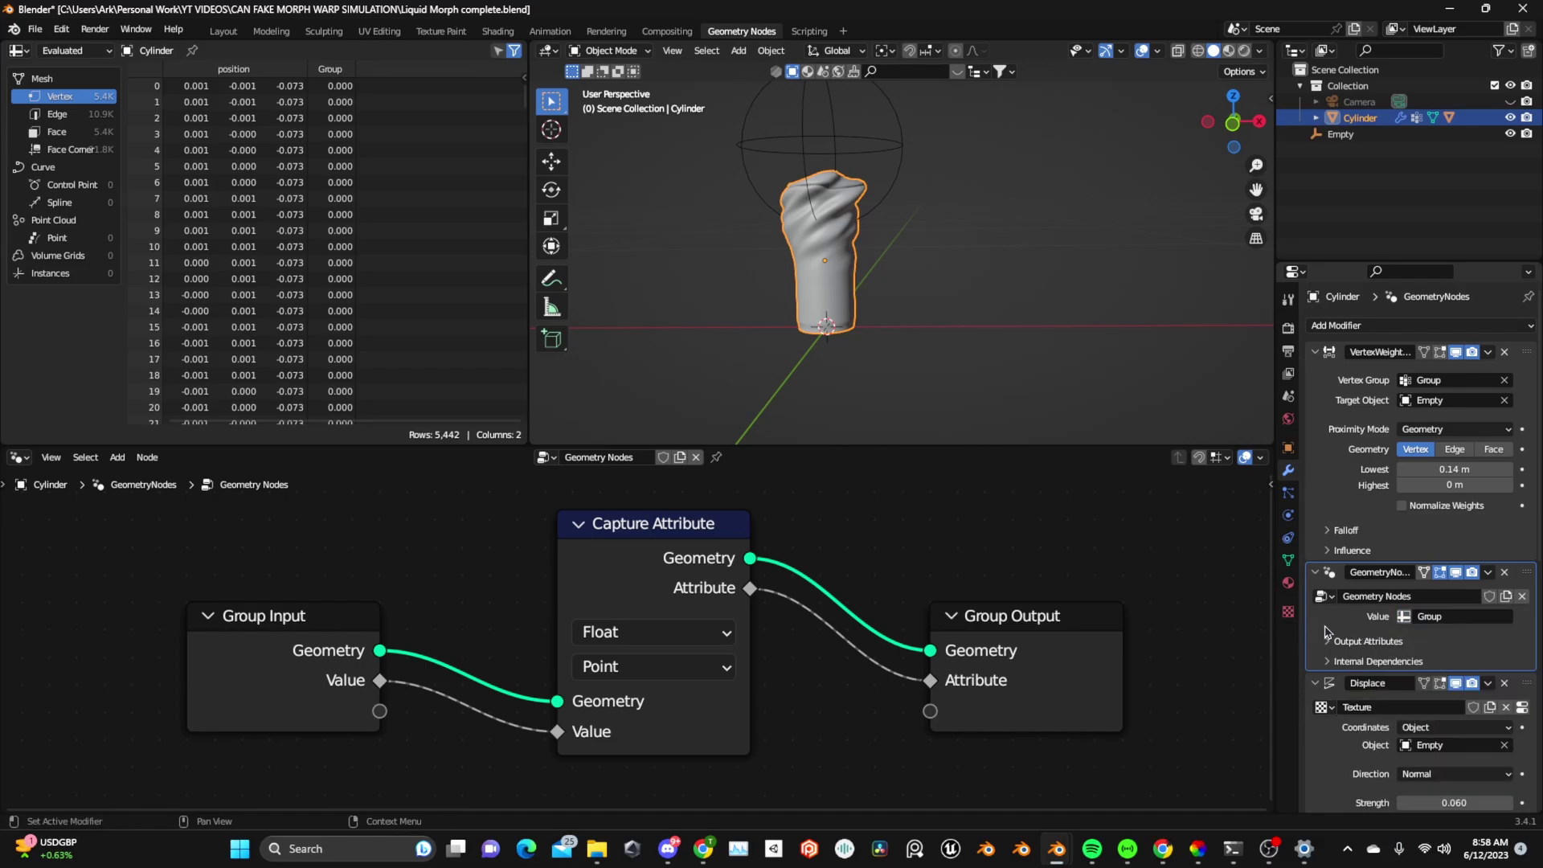
left_click(1350, 642)
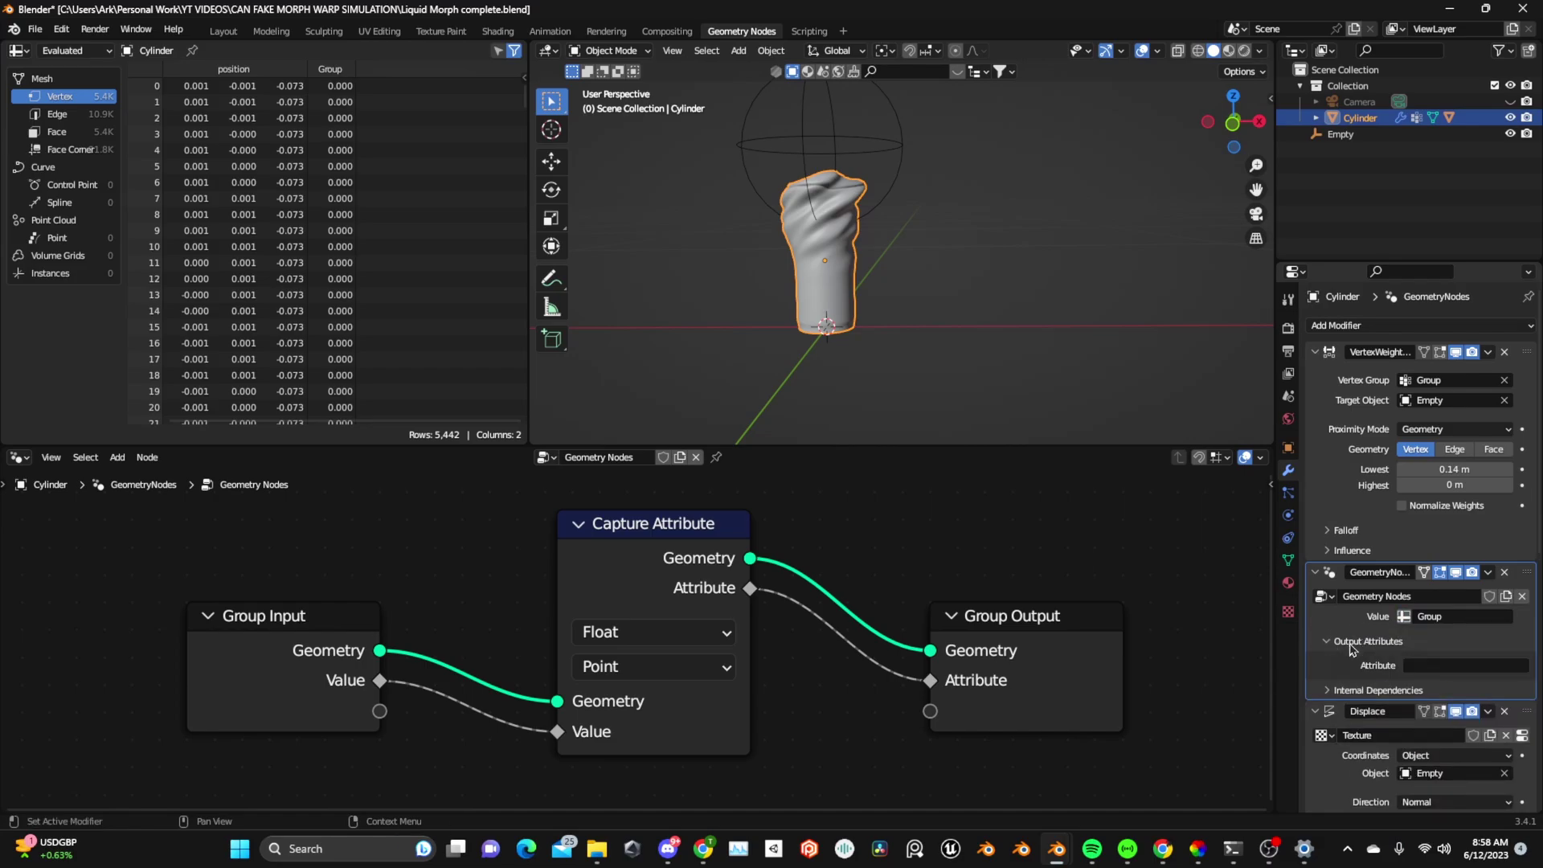
left_click(1454, 665)
type("weight")
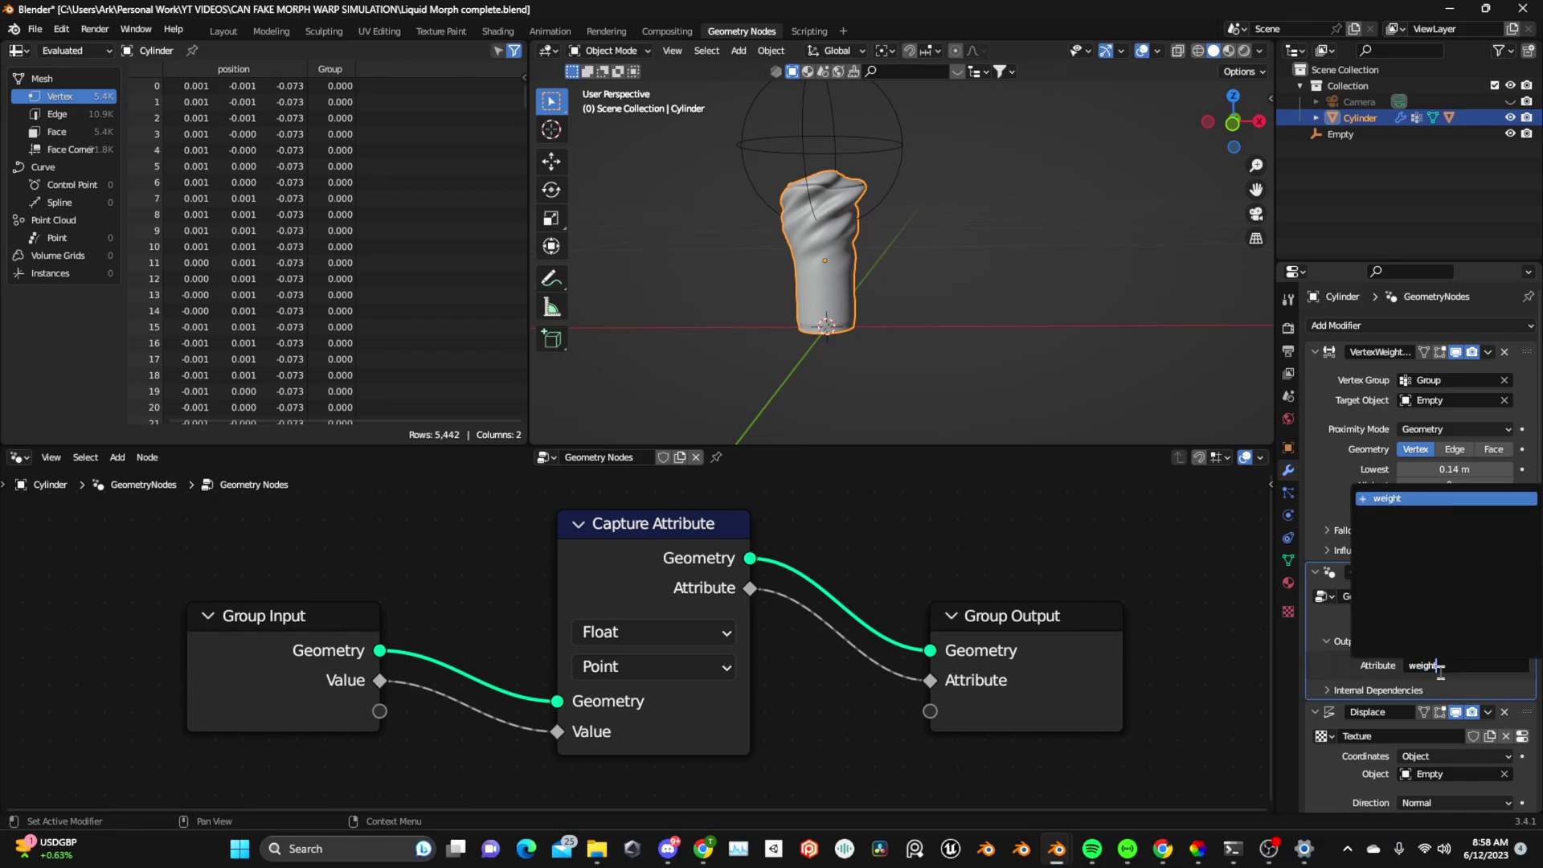
key("Return")
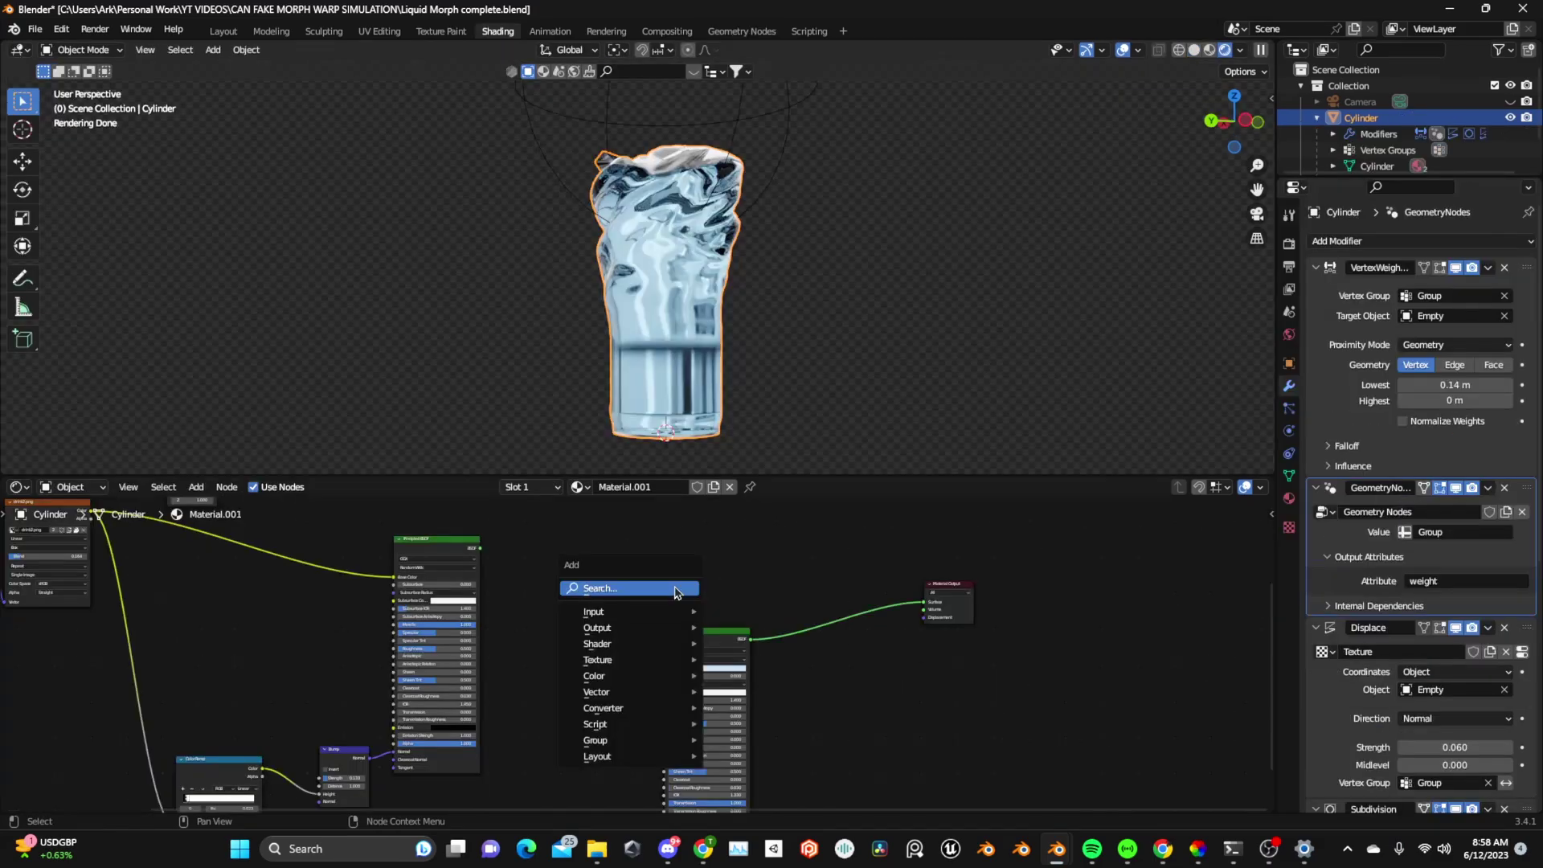
Add an Attribute node to the can's Material.001 shader and set its name to weight.
left_click(673, 584)
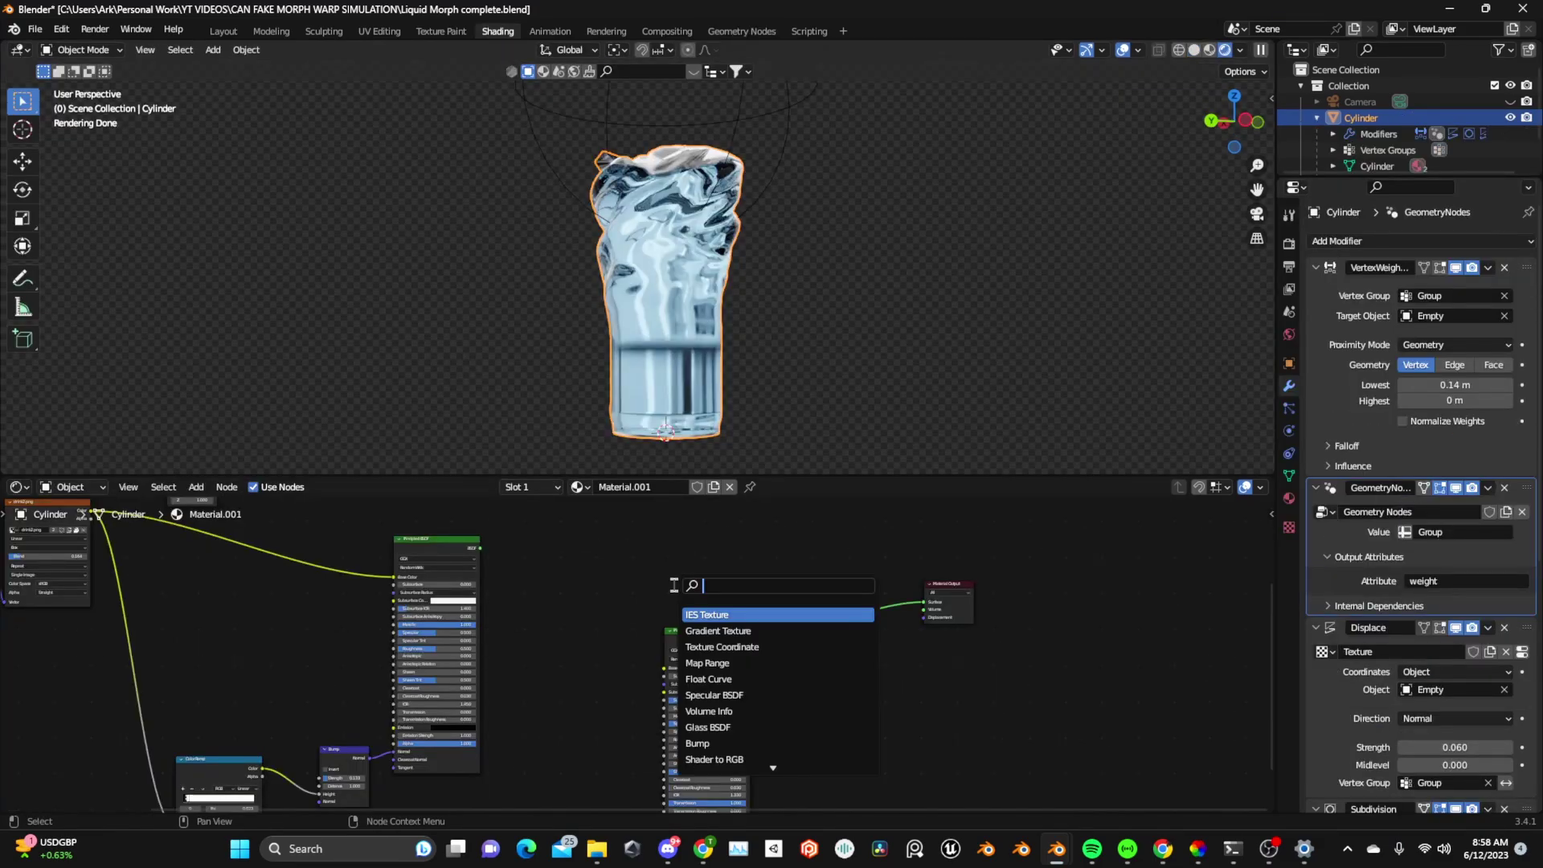
type("attr")
key("Return")
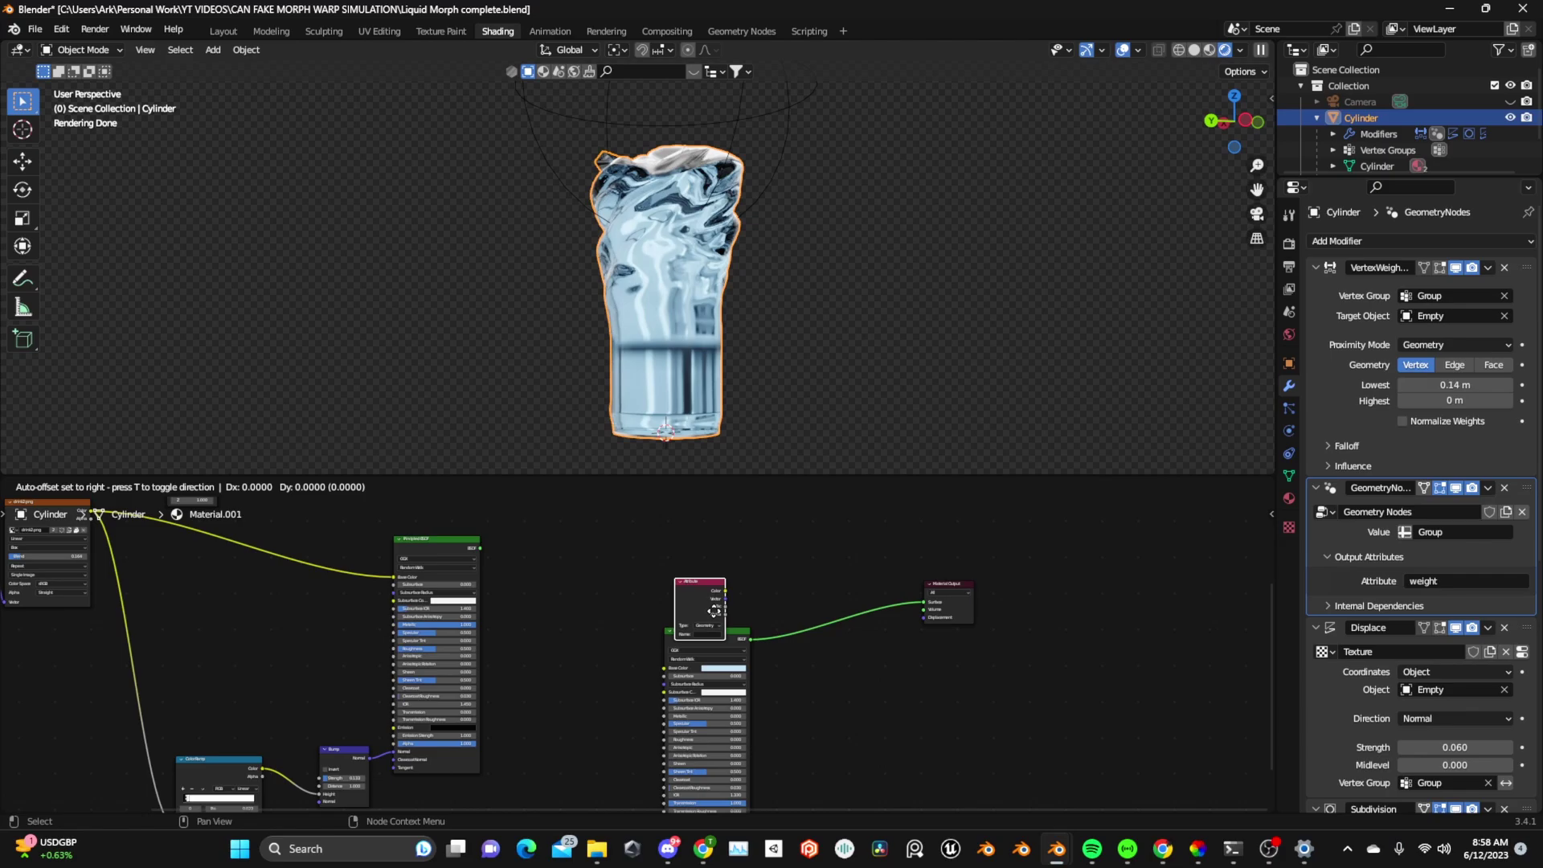
left_click(713, 611)
scroll(711, 619, "up", 4)
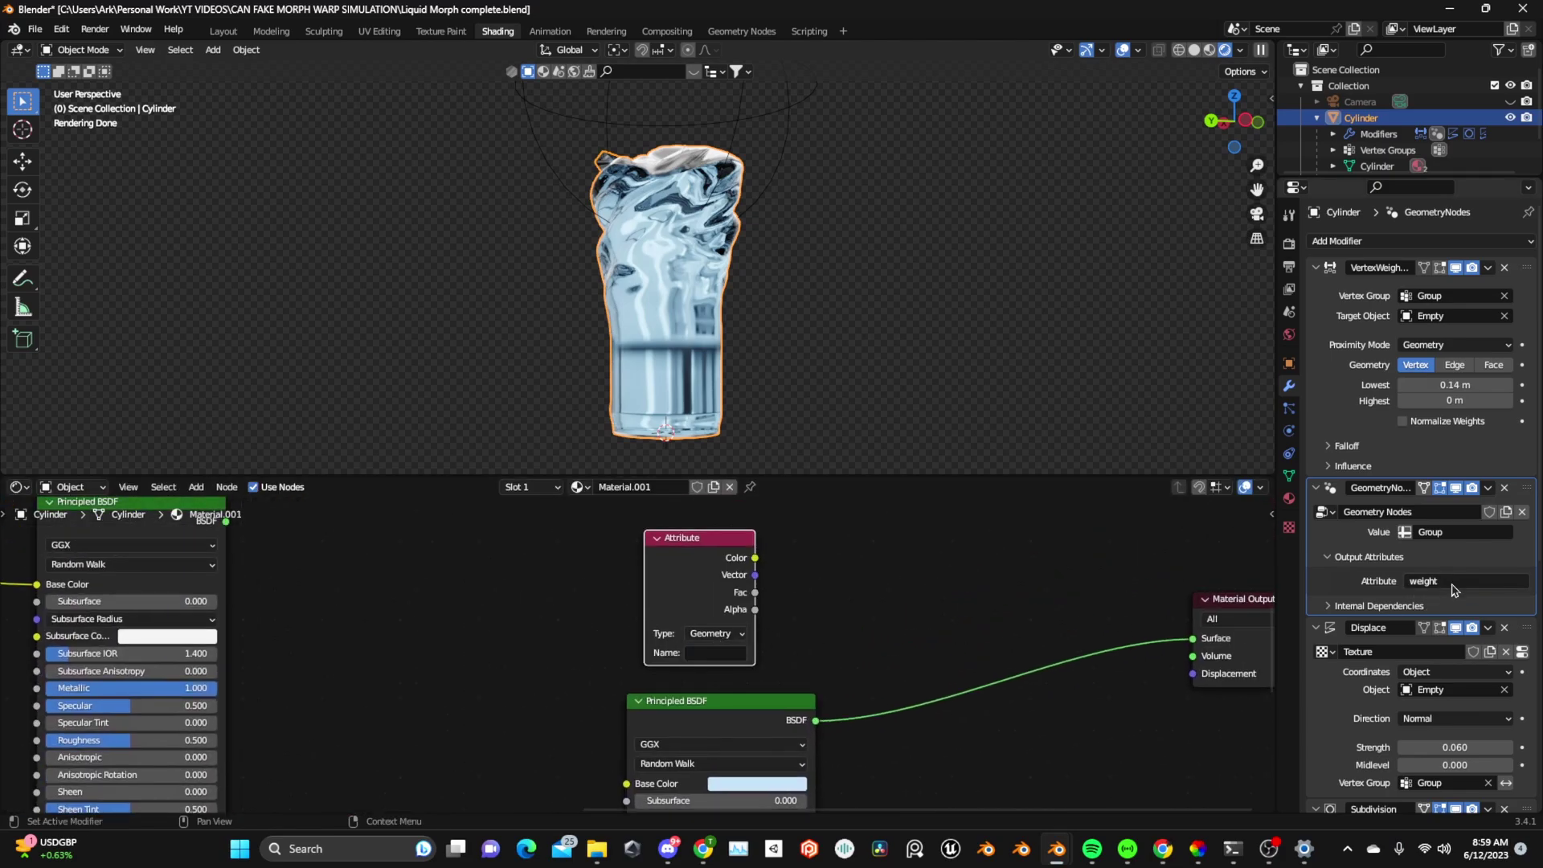
left_click(721, 652)
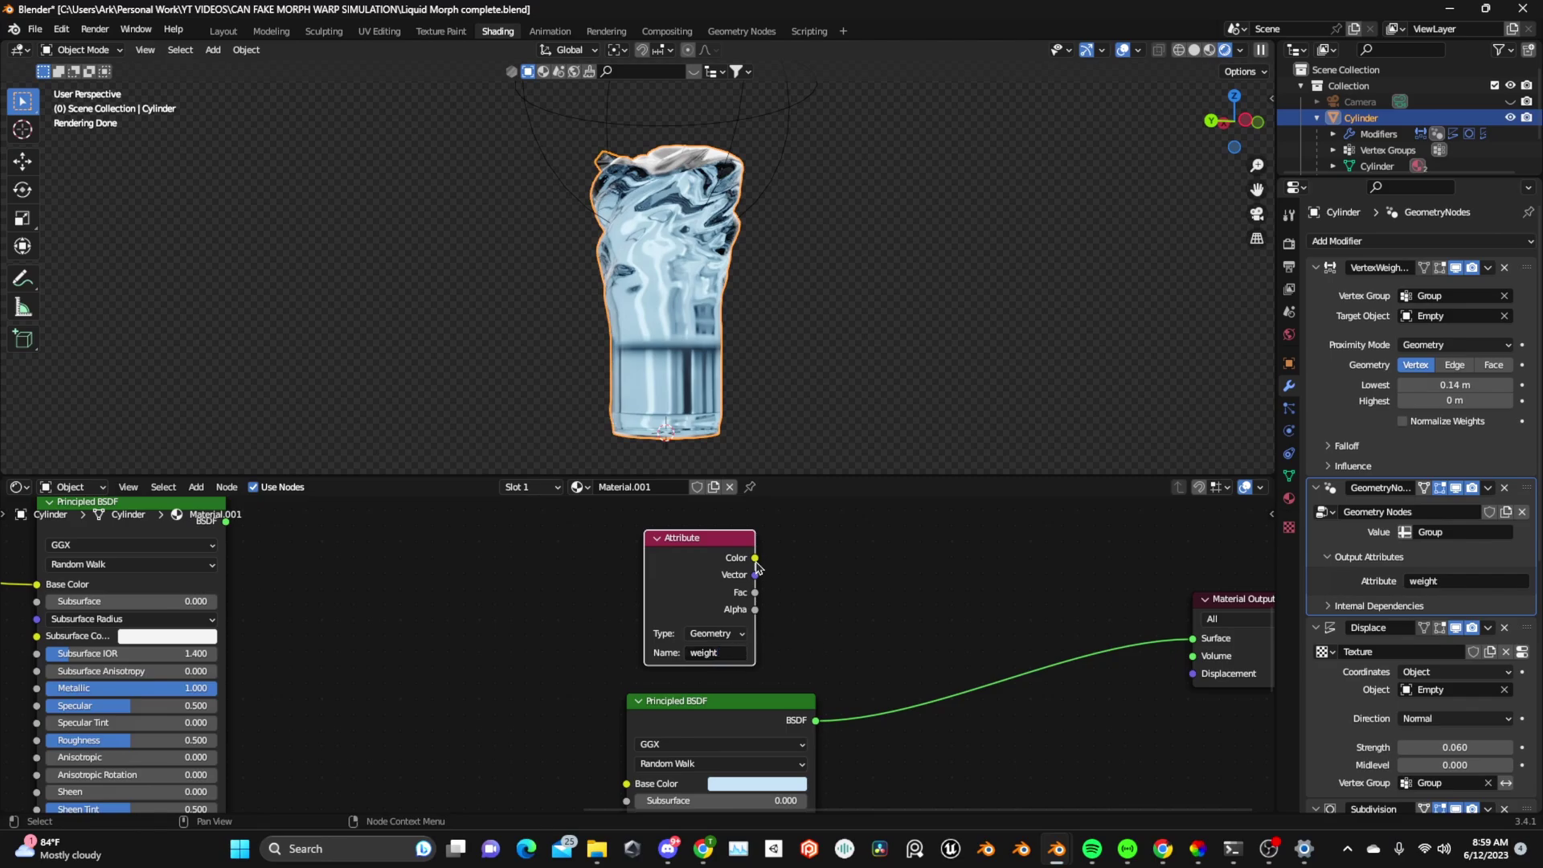
Preview the weight attribute's Color directly on the material's Surface output while moving the empty along Z.
left_click_drag(755, 560, 1193, 639)
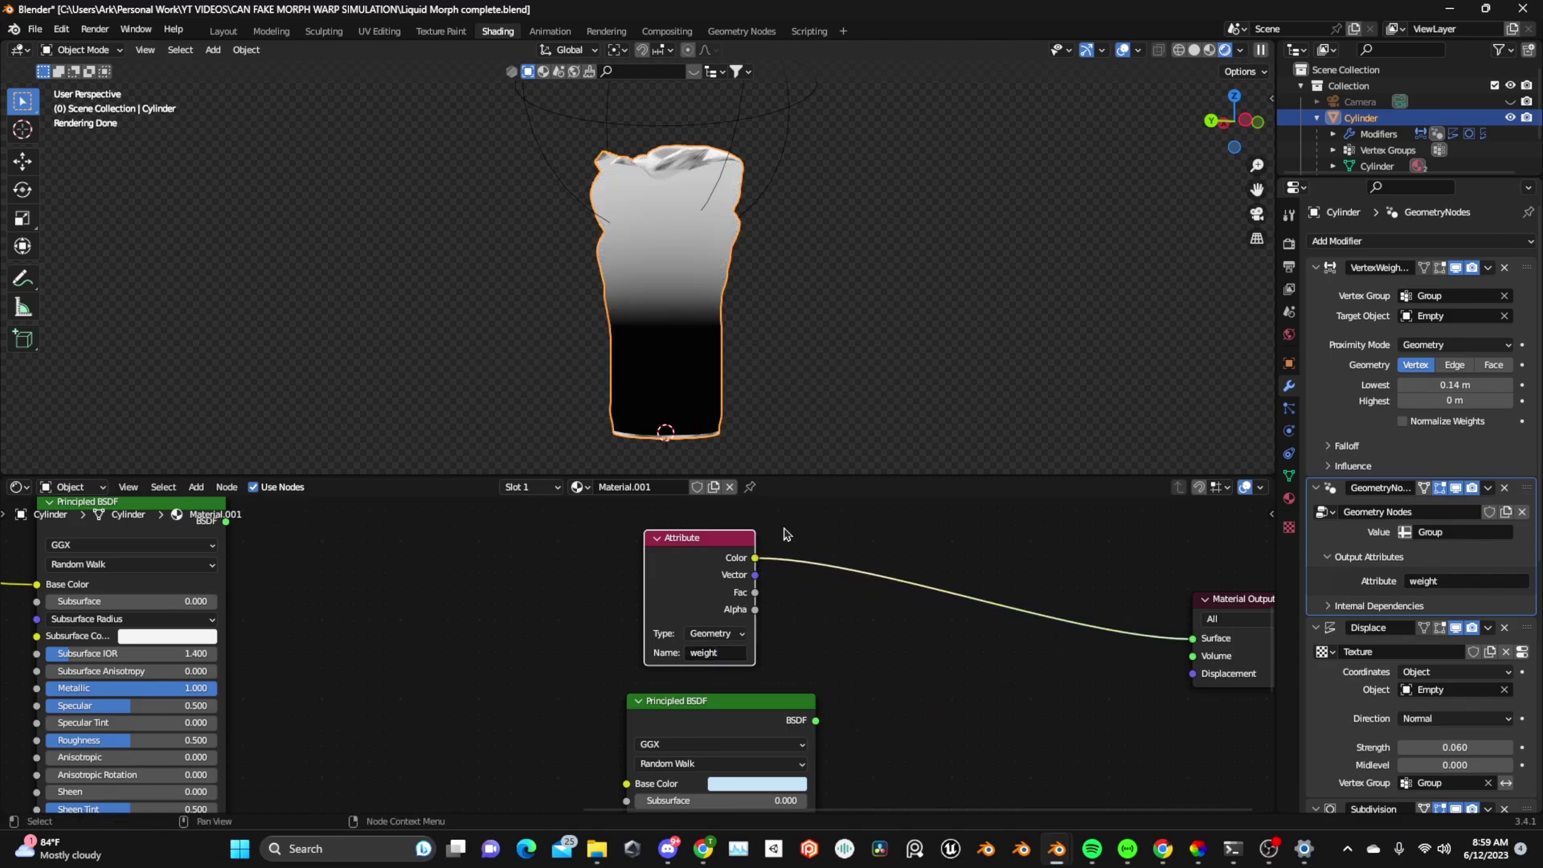
left_click(786, 201)
key("g")
key("z")
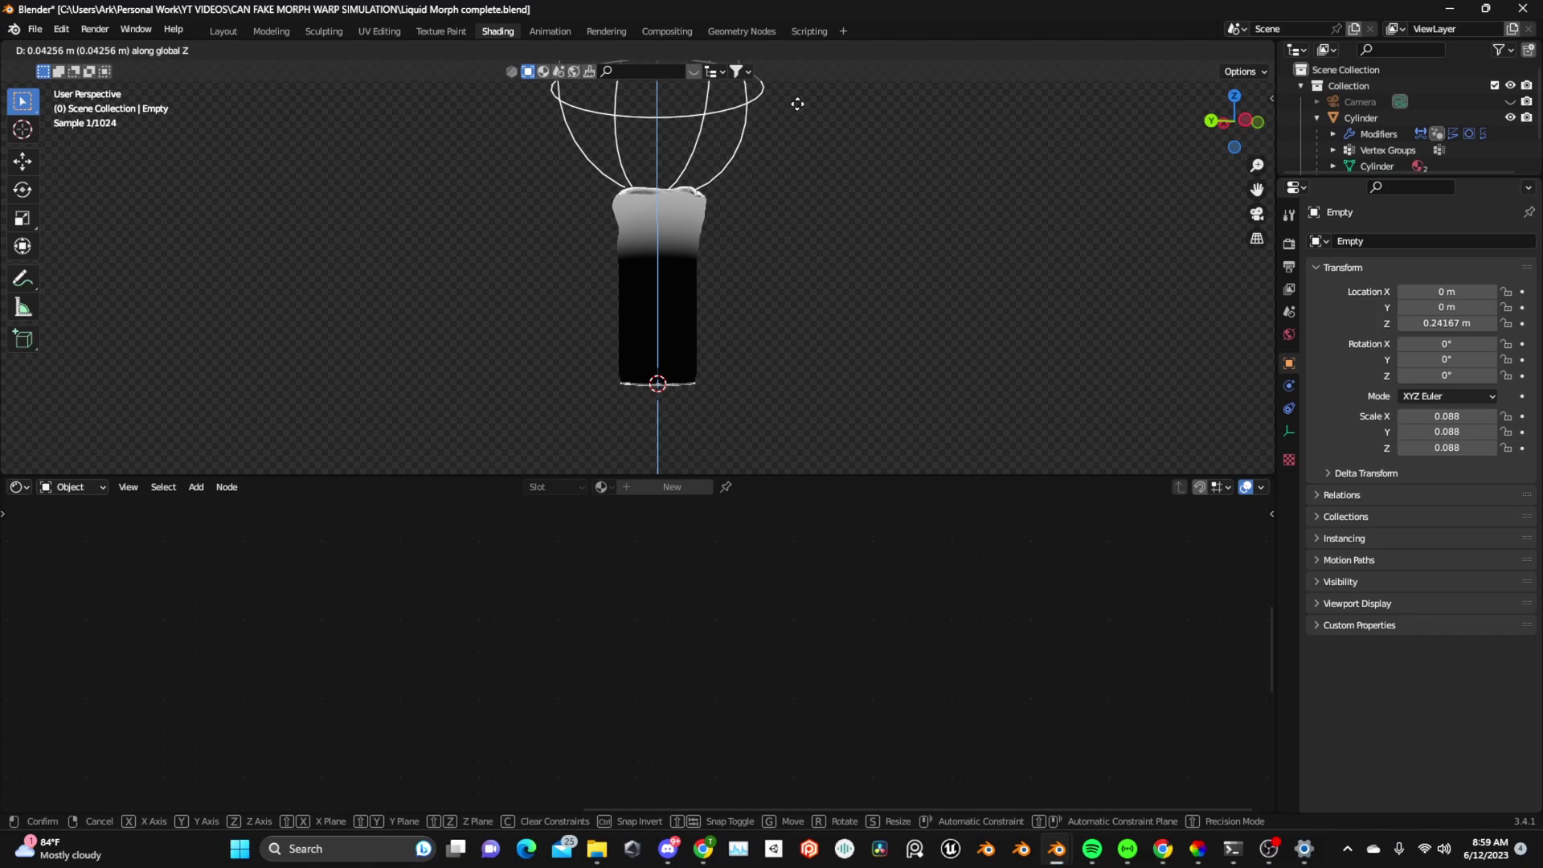
left_click(830, 158)
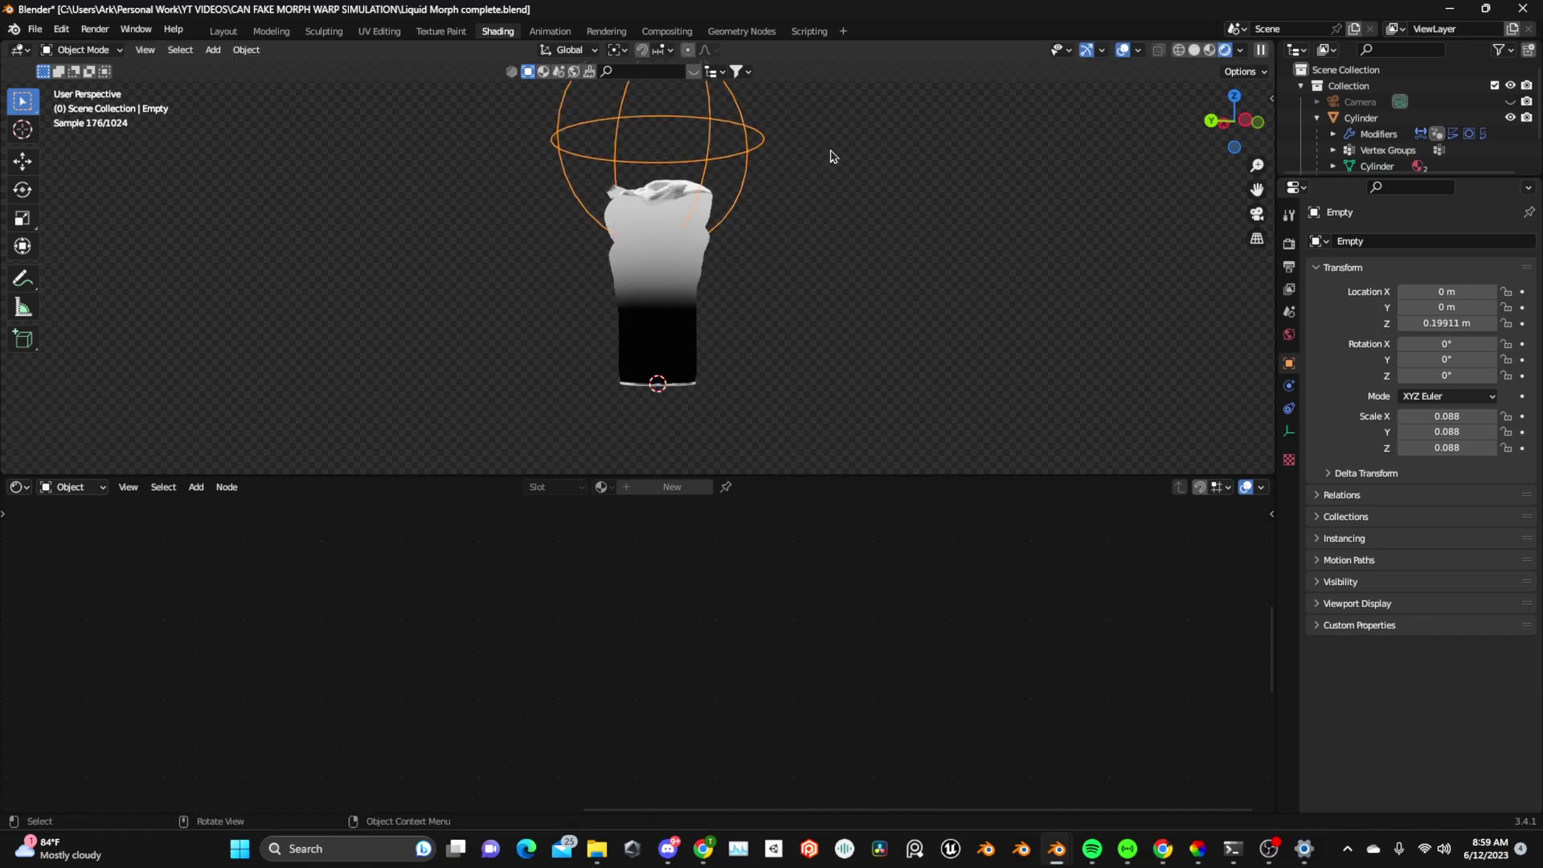
Blend the label and water shaders with a Mix Shader into the material's Surface, using the weight attribute's Color as factor.
left_click(667, 257)
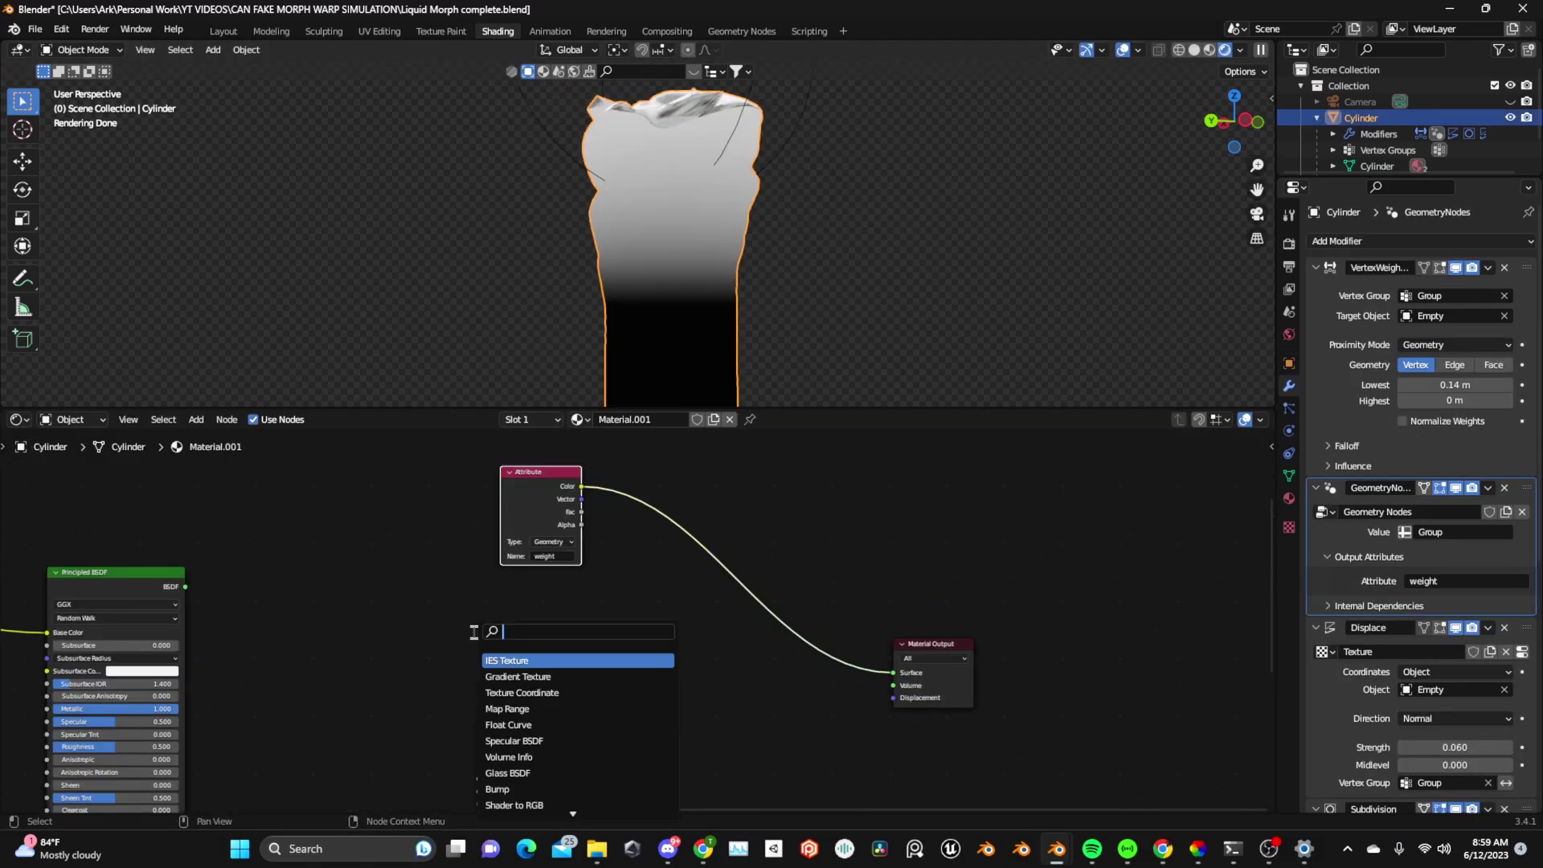
type("mix")
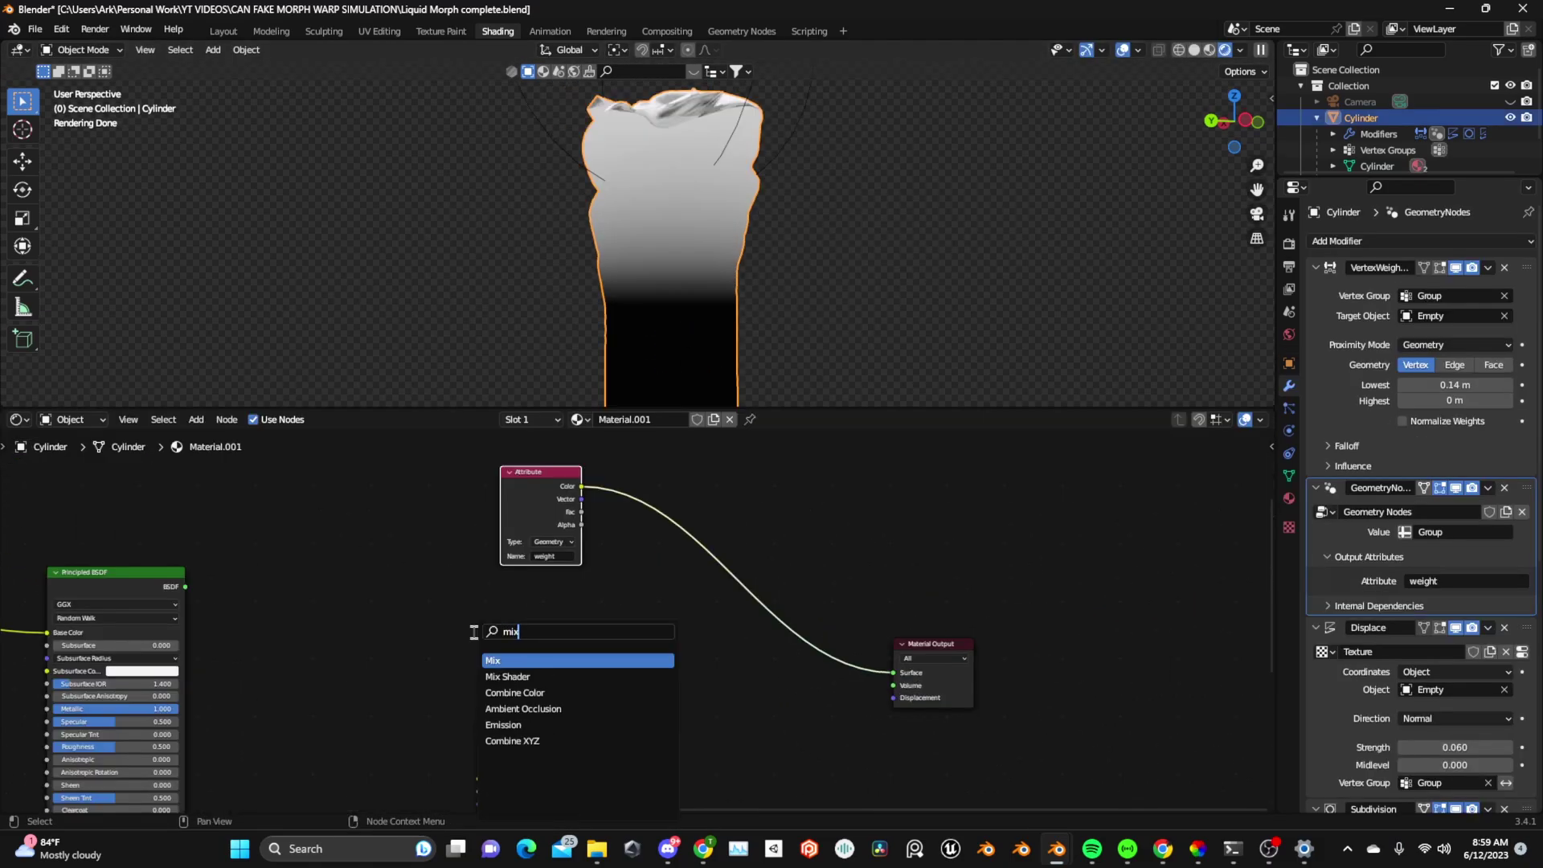
left_click(515, 676)
left_click(743, 695)
left_click_drag(616, 733, 702, 706)
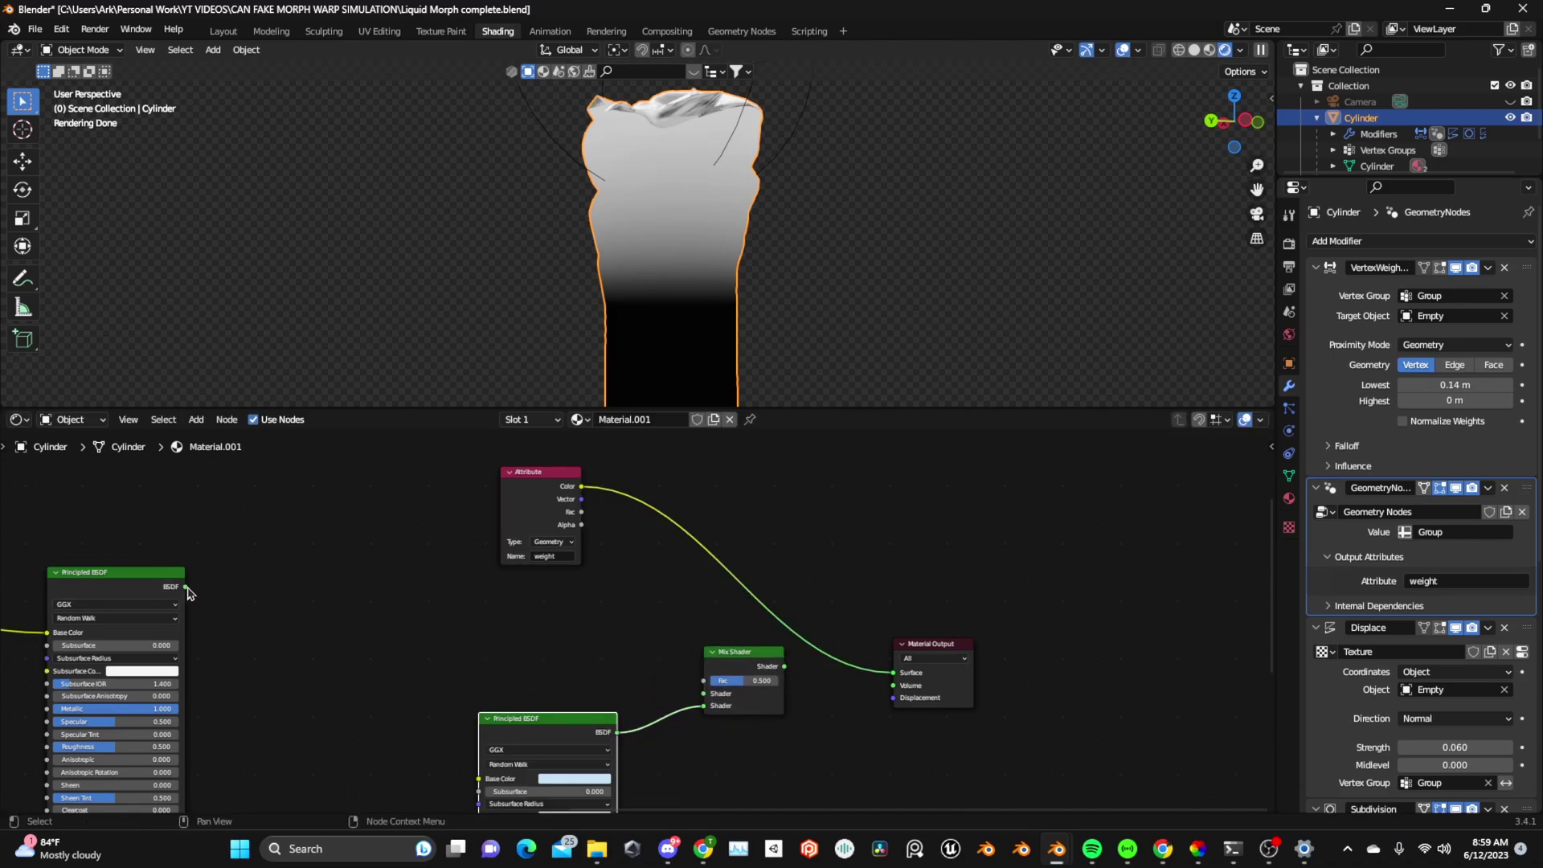
left_click_drag(186, 586, 892, 673)
left_click_drag(581, 486, 705, 681)
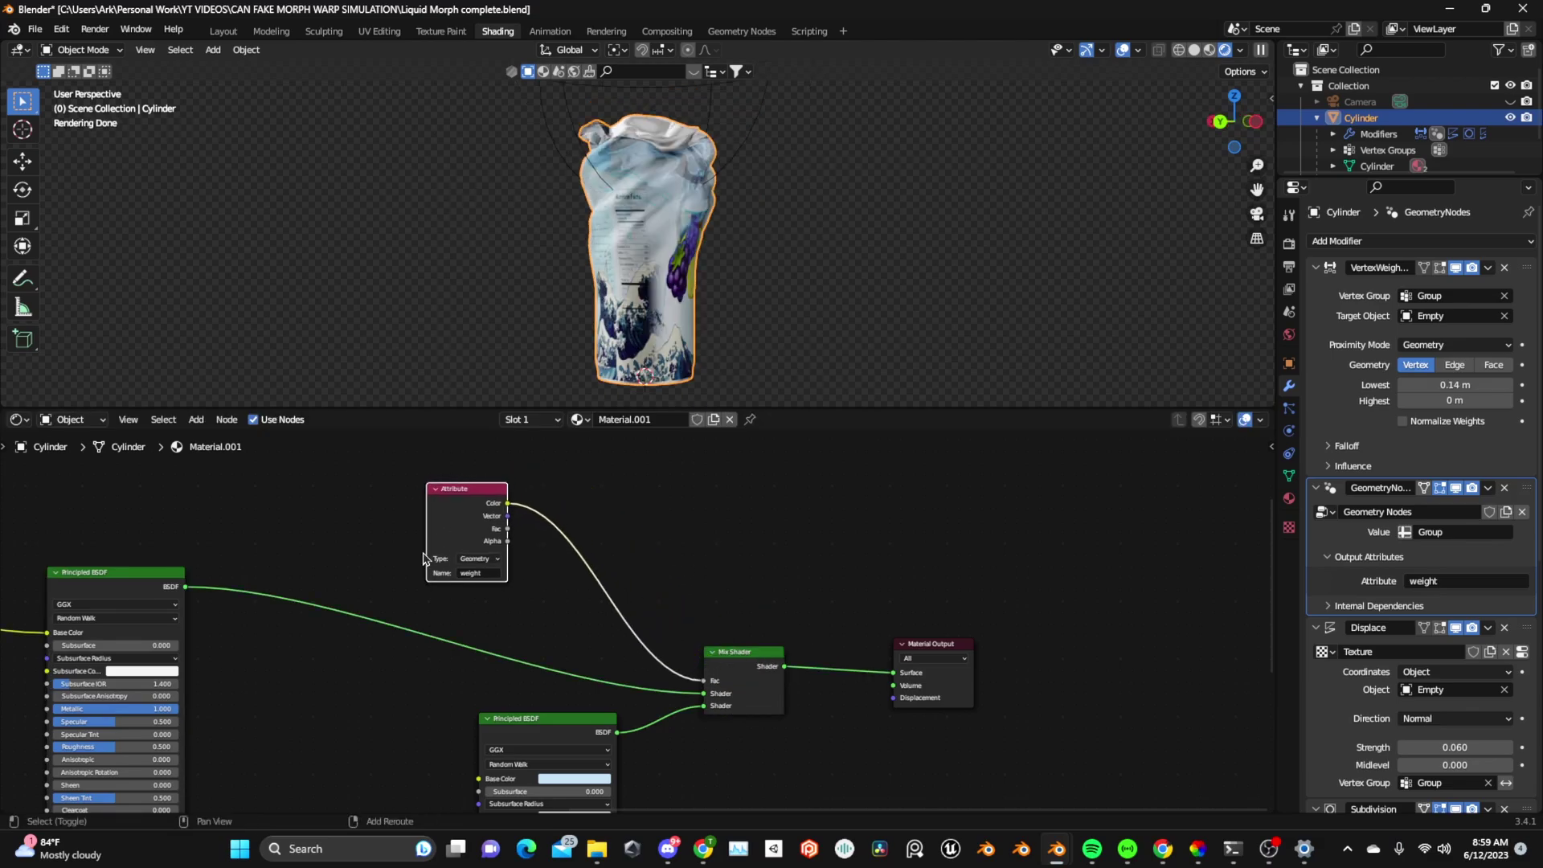
Insert a ColorRamp between the weight attribute and the Mix Shader, and move its white stop to 0.441.
key("shift+a")
left_click(422, 551)
type("color ramp")
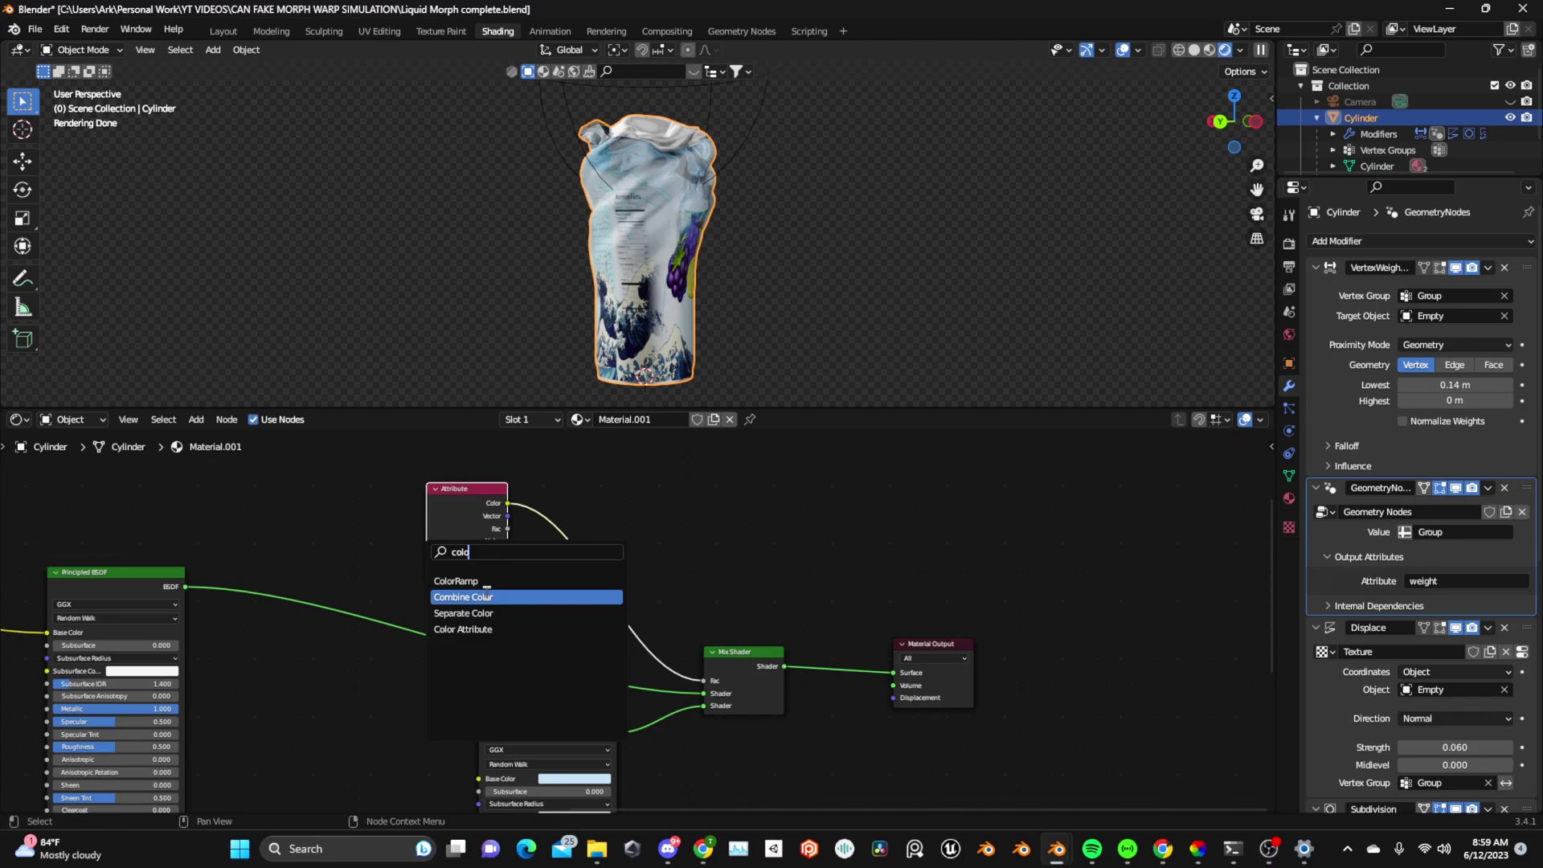
key("Return")
left_click(584, 566)
scroll(629, 588, "up", 2)
left_click_drag(705, 580, 615, 597)
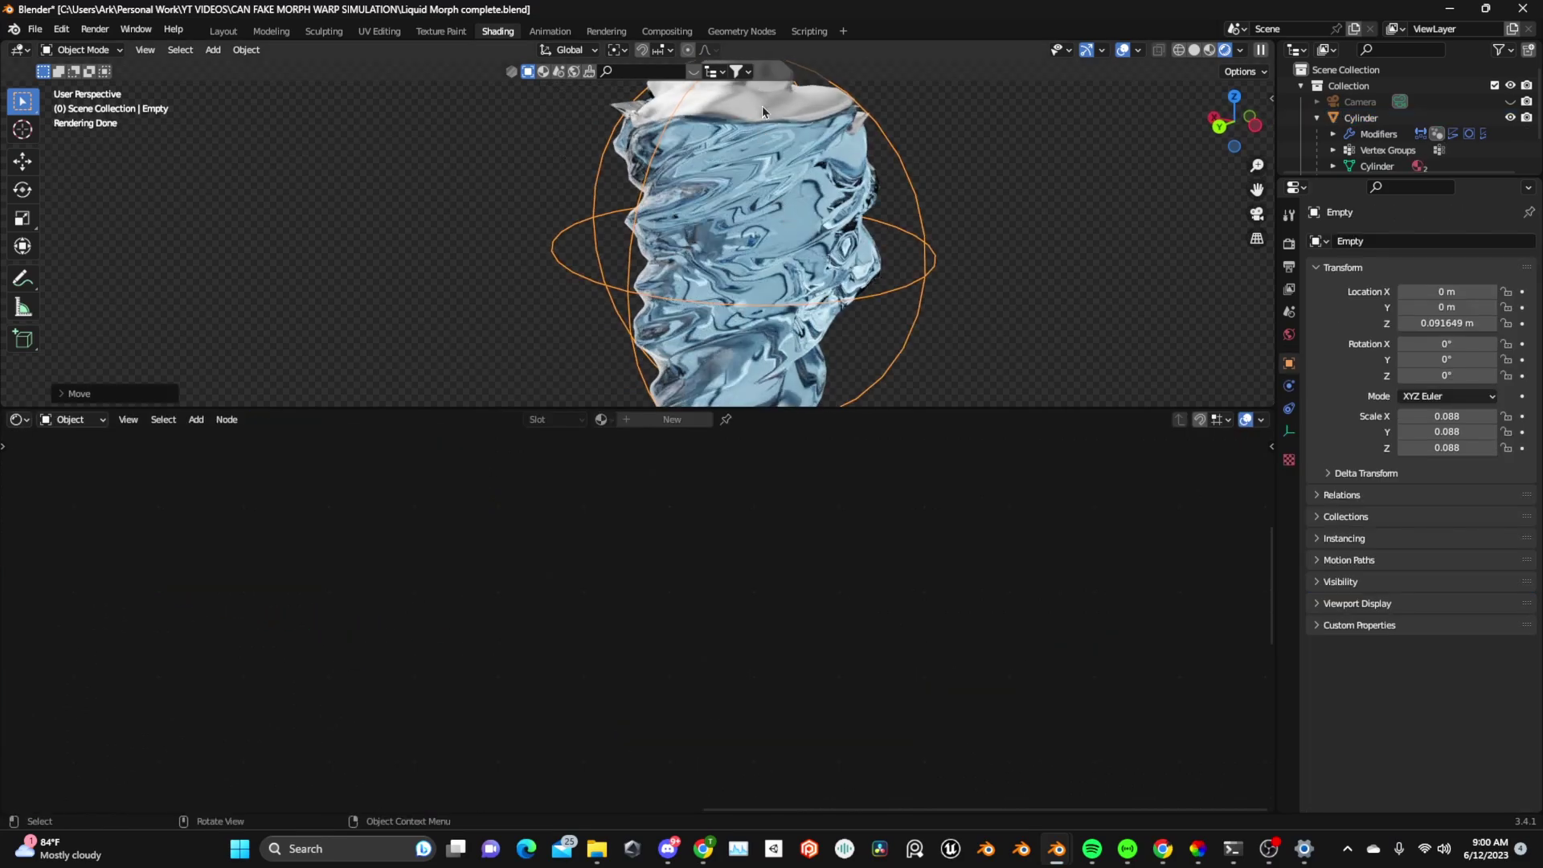
Copy the Attribute, ColorRamp, water Principled BSDF and Mix Shader nodes from the can's Material.001.
left_click(744, 223)
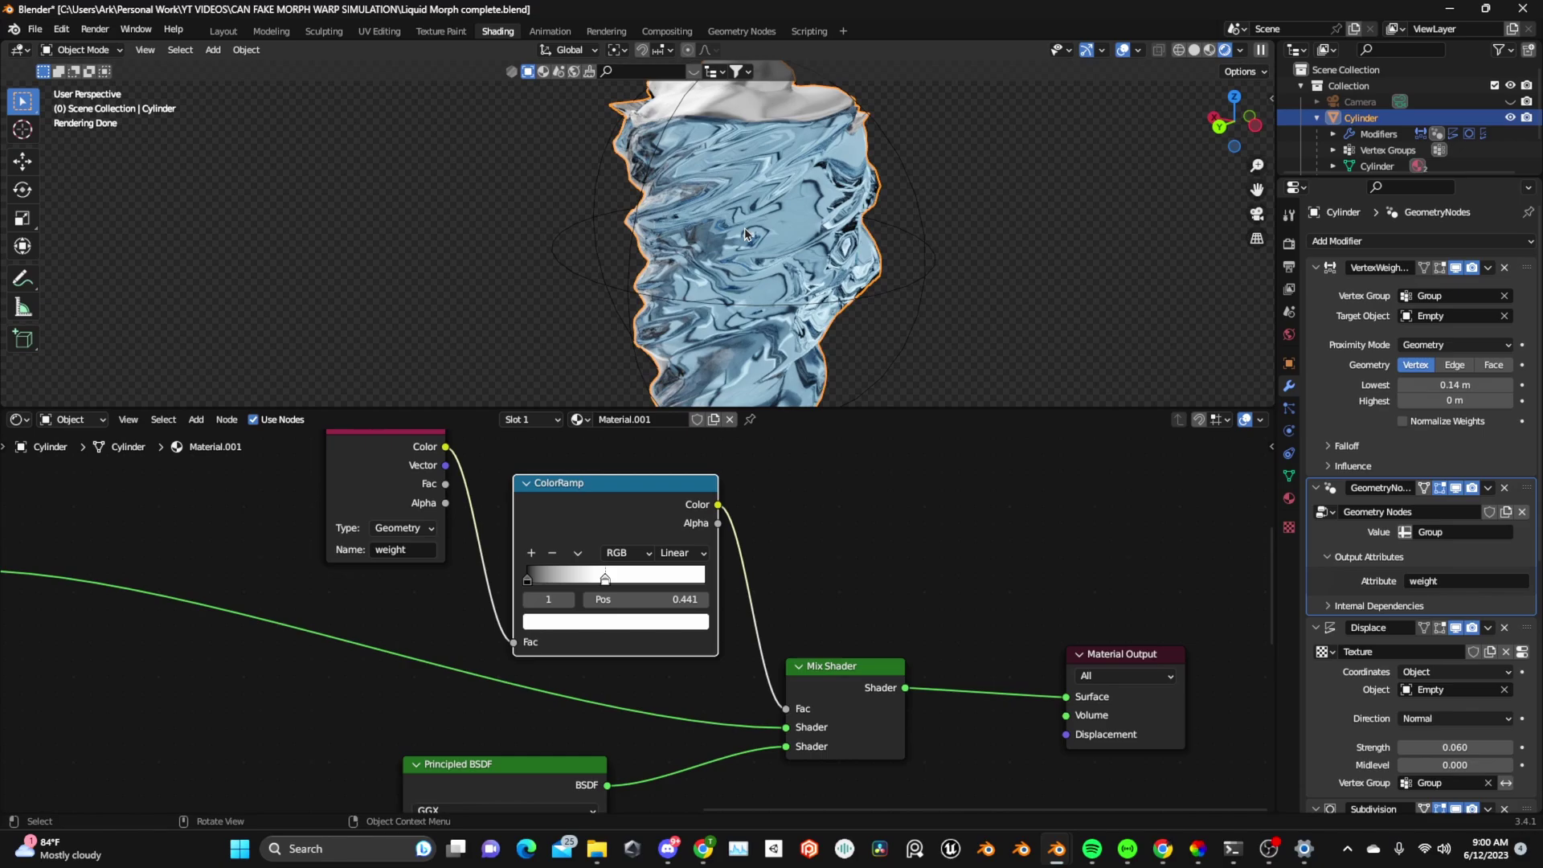
scroll(729, 671, "down", 7)
middle_click_drag(720, 715, 793, 559)
scroll(732, 560, "down", 3)
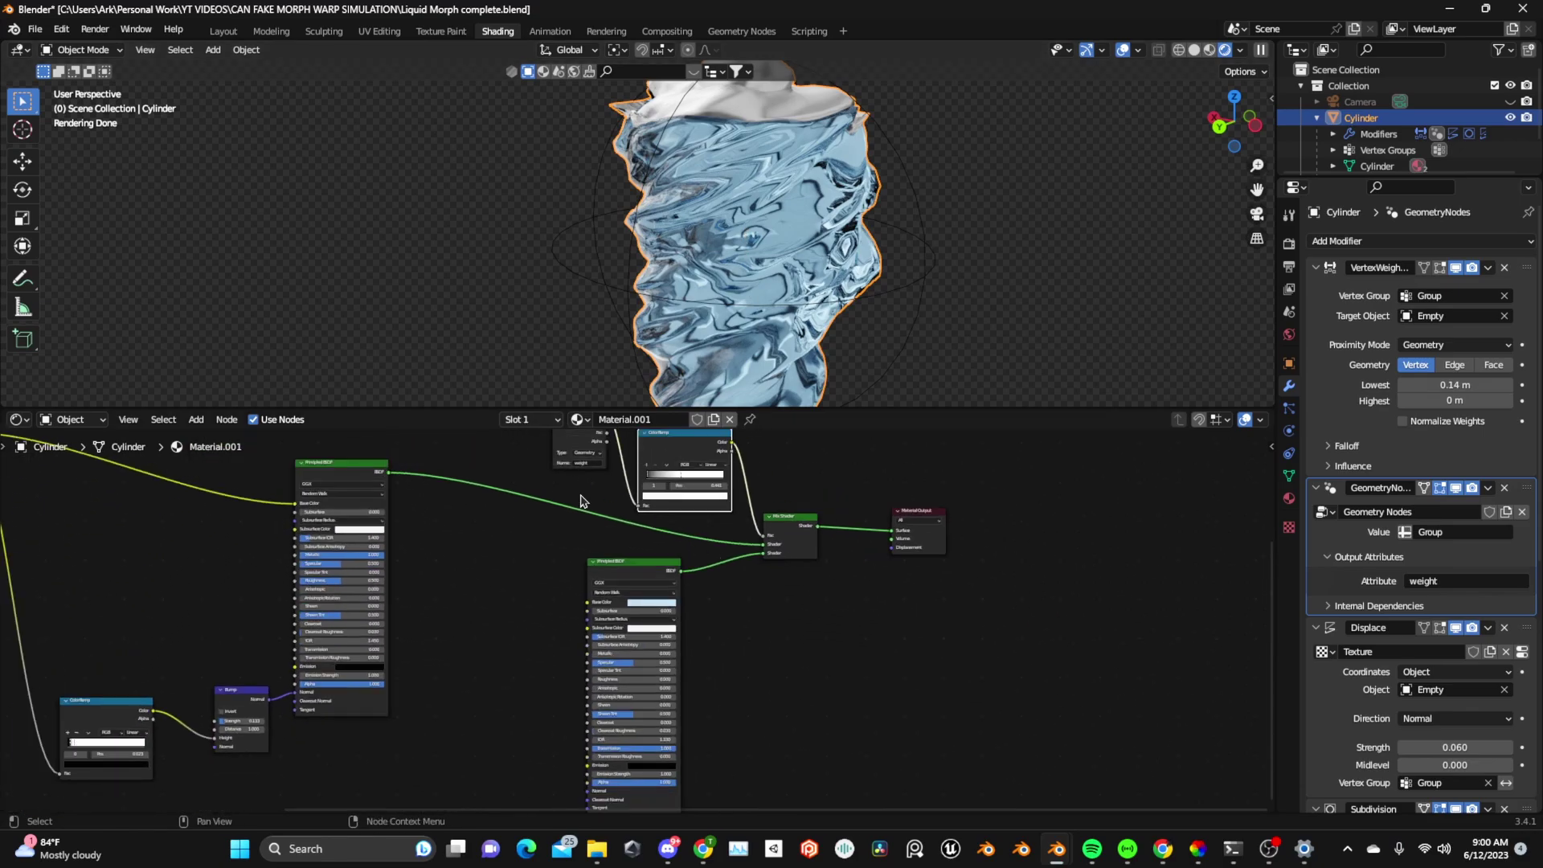
scroll(580, 501, "down", 2)
left_click(597, 473)
left_click(654, 494, "shift")
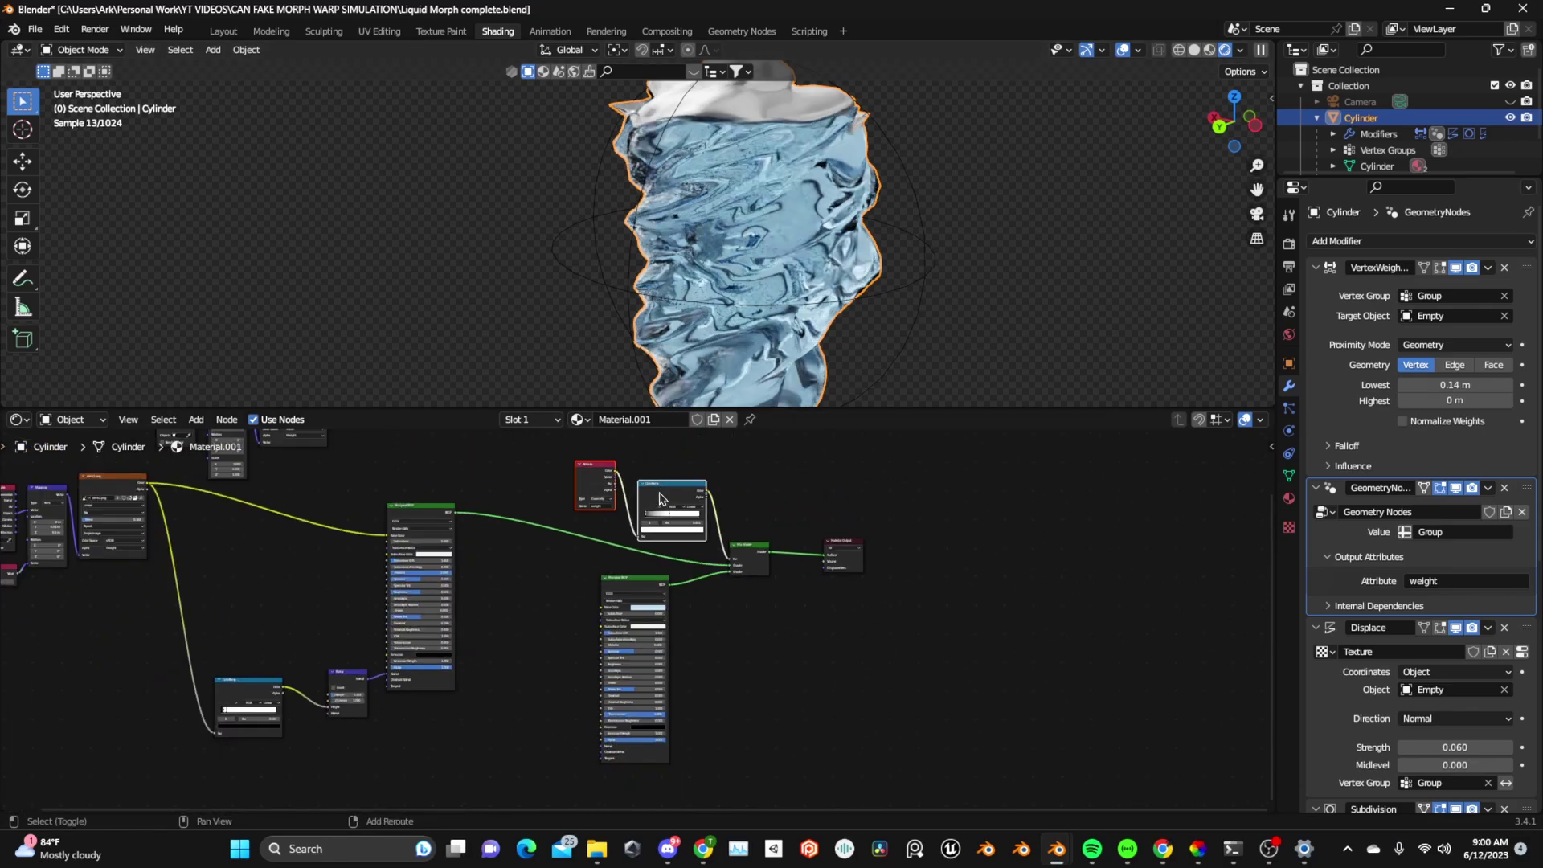
left_click(635, 578, "shift")
left_click(741, 569, "shift")
right_click(741, 569)
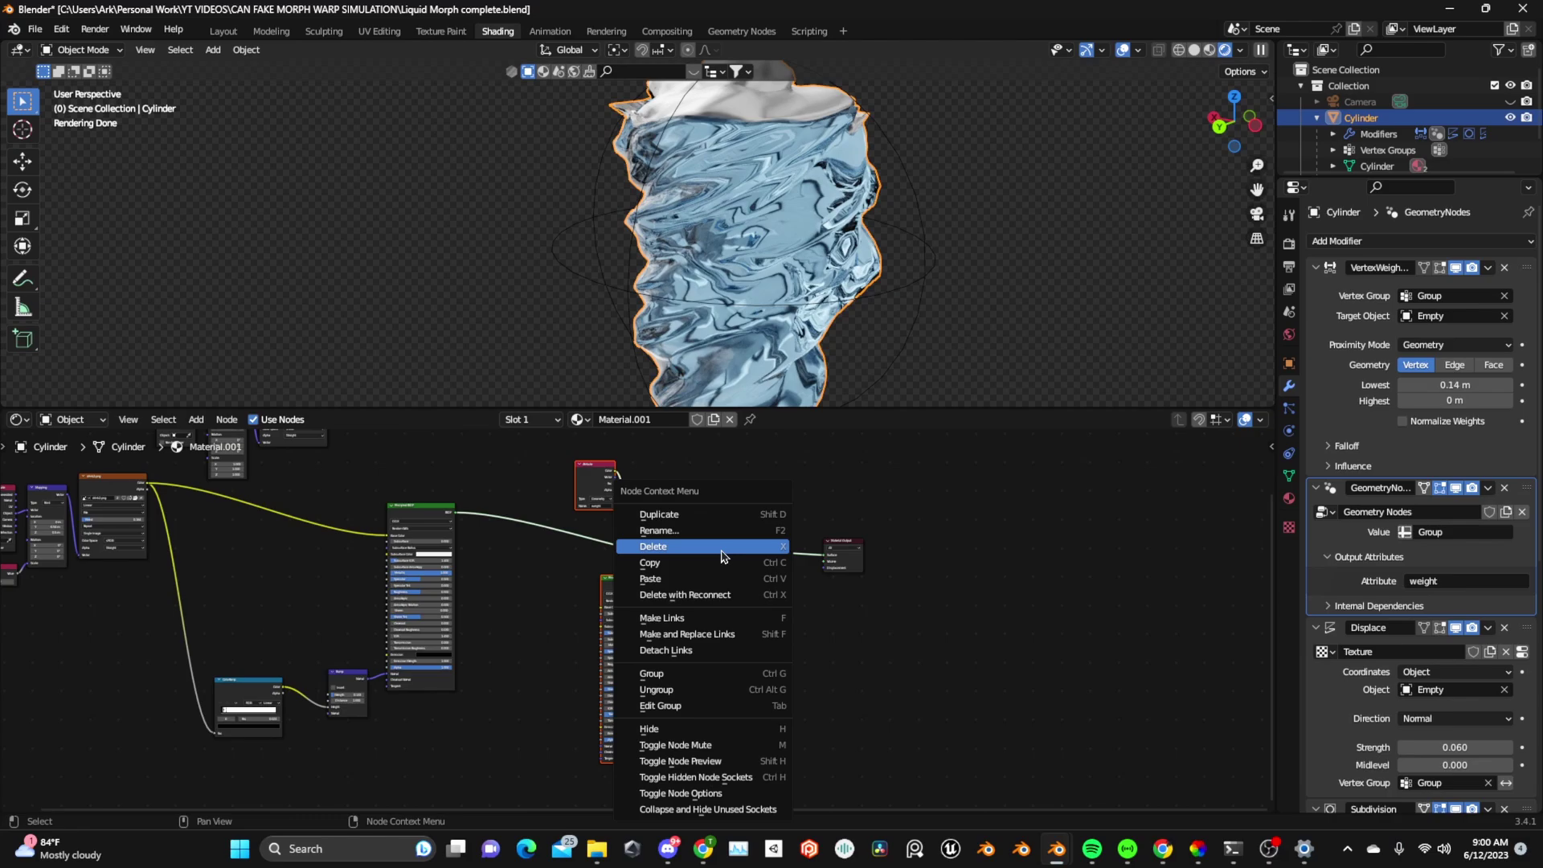
Switch to the Metal material in slot 2 and spread its Principled BSDF and Material Output nodes apart.
left_click(527, 423)
left_click(472, 479)
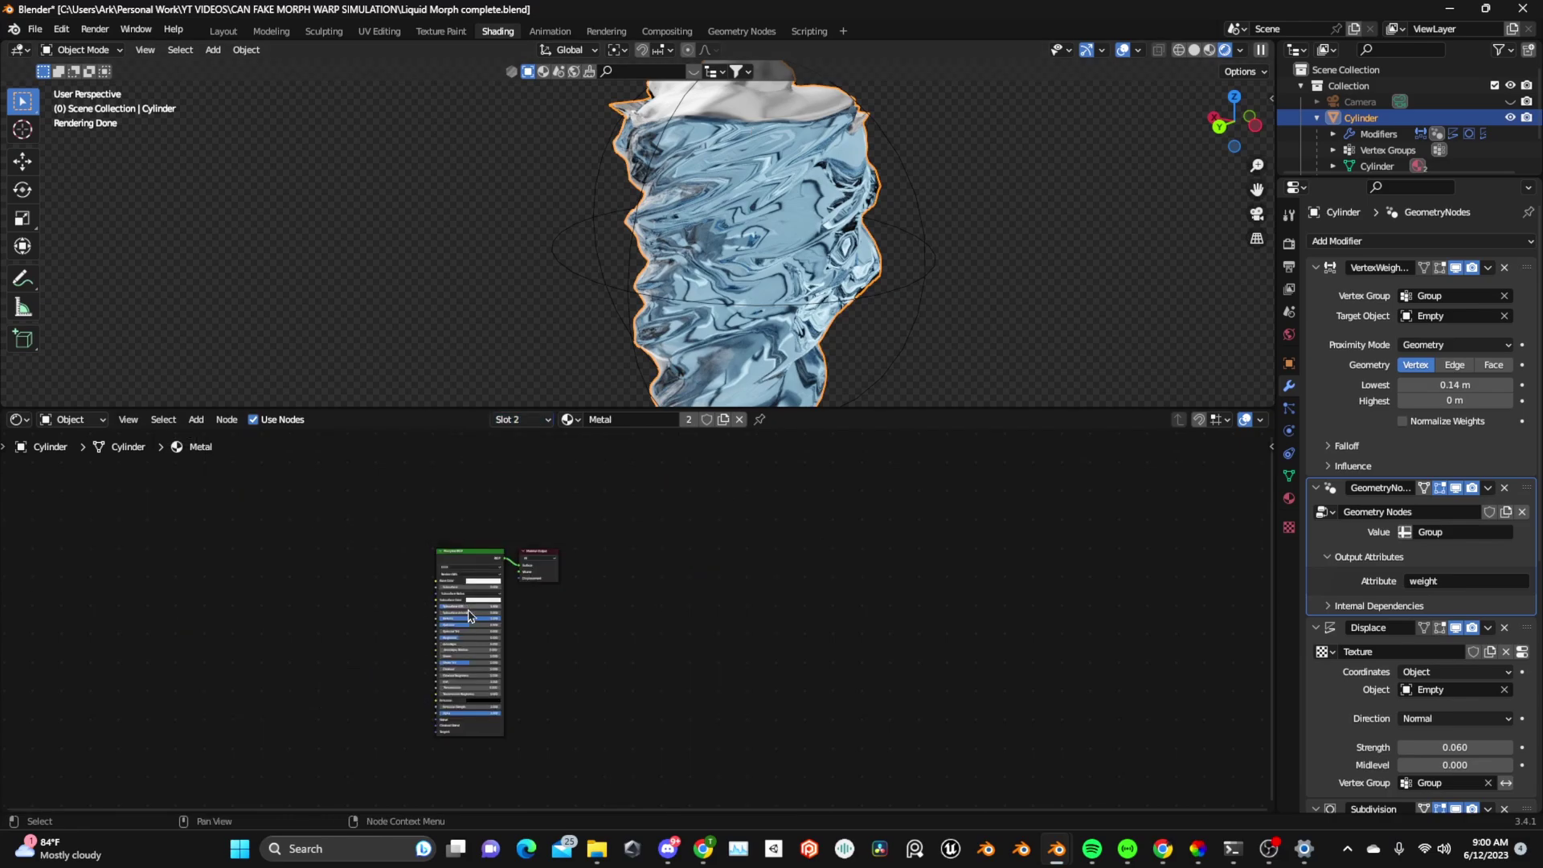
scroll(649, 597, "up", 3)
middle_click_drag(472, 589, 598, 586)
left_click_drag(632, 539, 918, 548)
left_click_drag(504, 528, 239, 505)
Paste the copied nodes into the Metal material and route its original BSDF through the Mix Shader to the Material Output.
middle_click_drag(641, 613, 623, 625)
key("ctrl+v")
scroll(630, 624, "down", 3)
key("g")
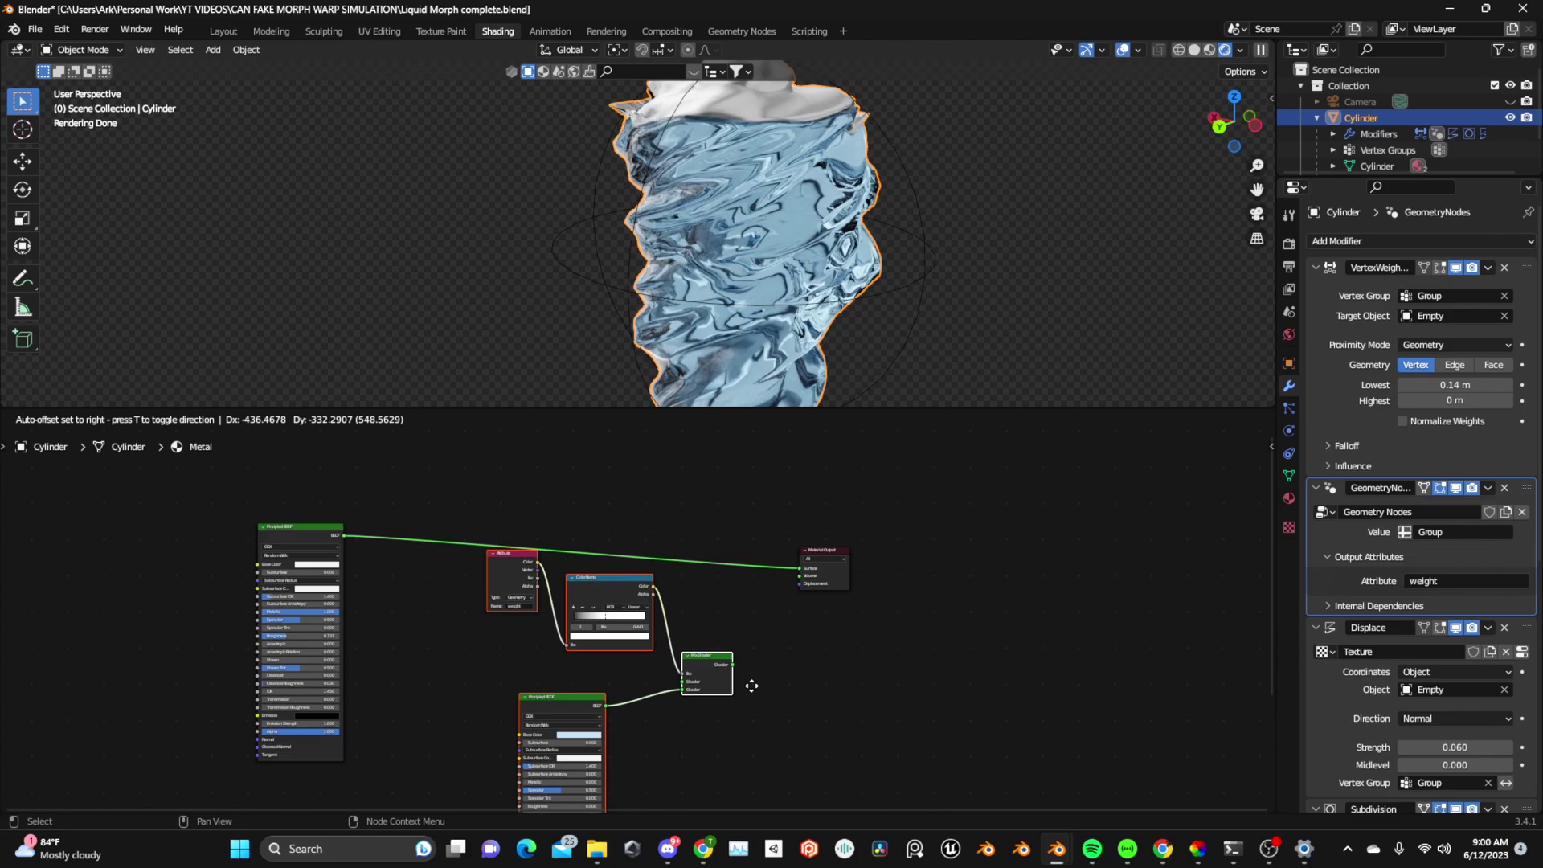
left_click(727, 709)
left_click_drag(343, 536, 799, 569)
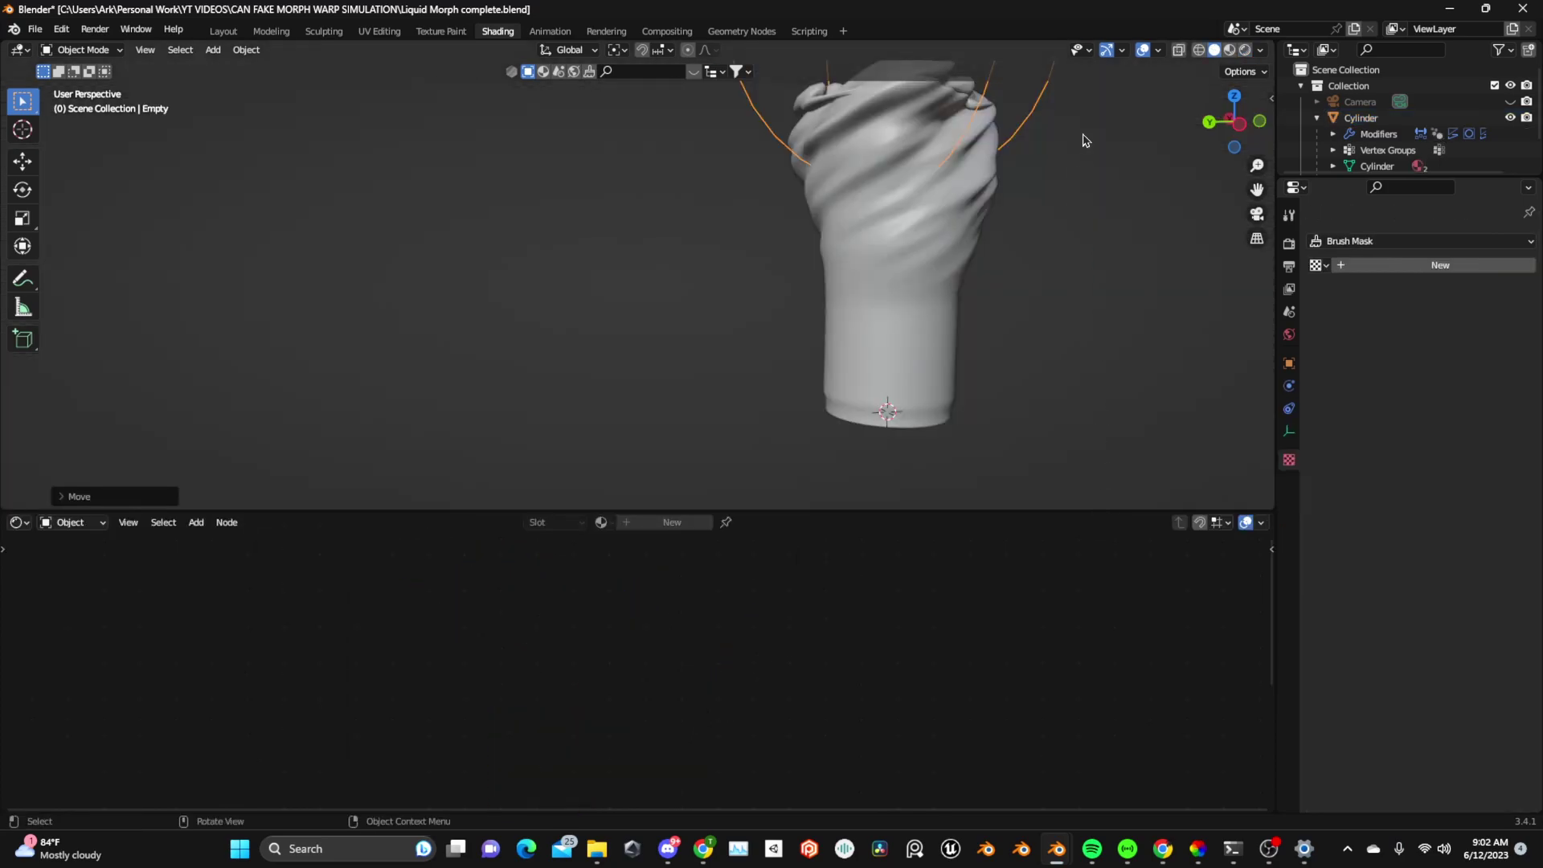
Lower the Empty along Z until it surrounds the can, and inspect the twisted surface from several sides.
key("g")
key("z")
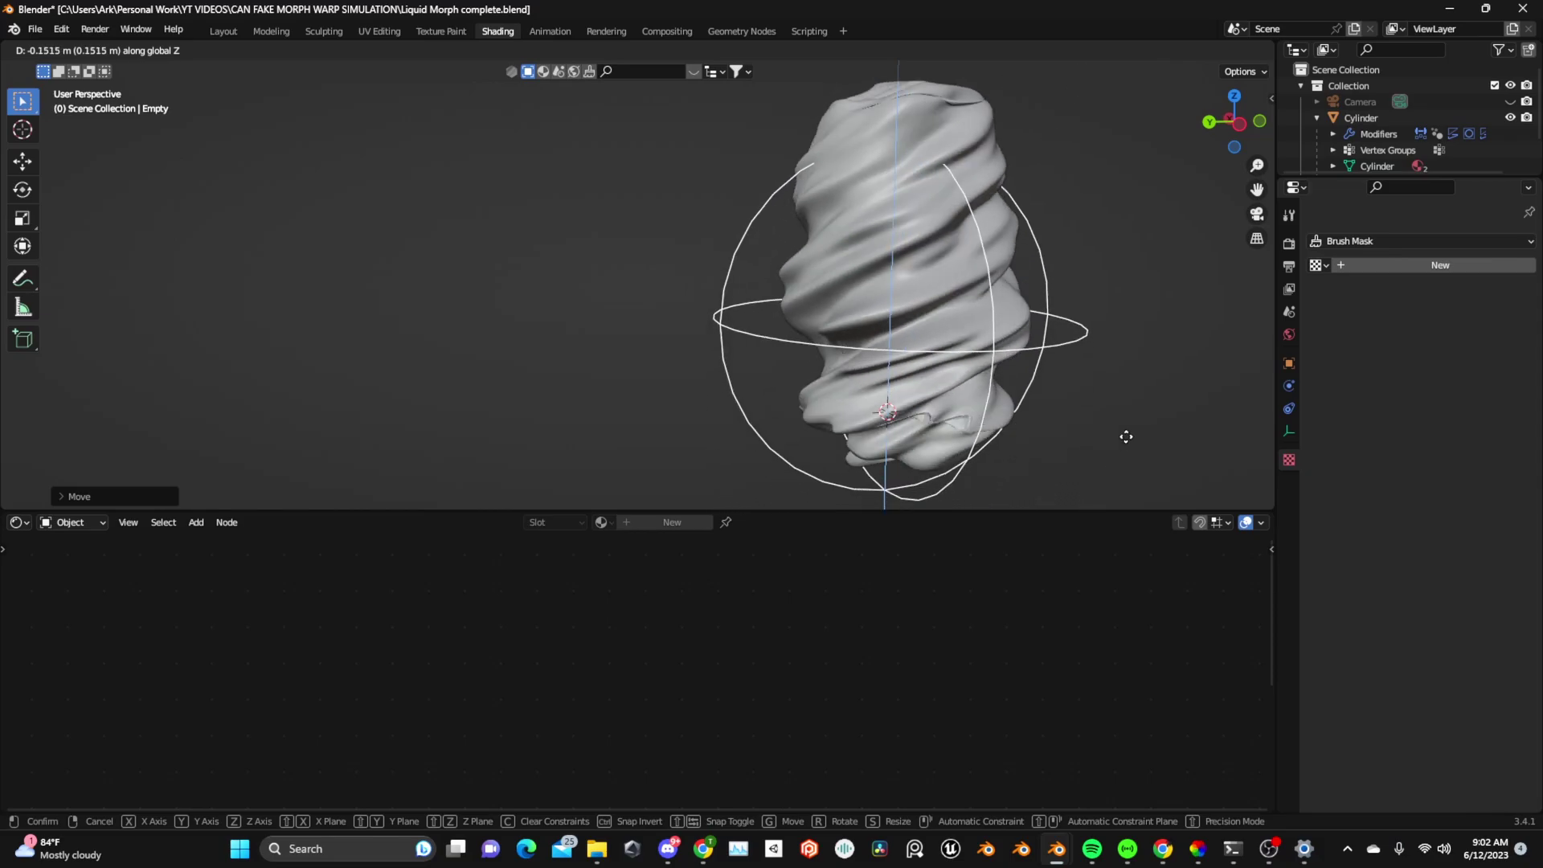
left_click(1130, 372)
scroll(1121, 346, "down", 3)
middle_click_drag(1093, 391, 825, 274)
scroll(1003, 388, "up", 5)
scroll(824, 274, "down", 3)
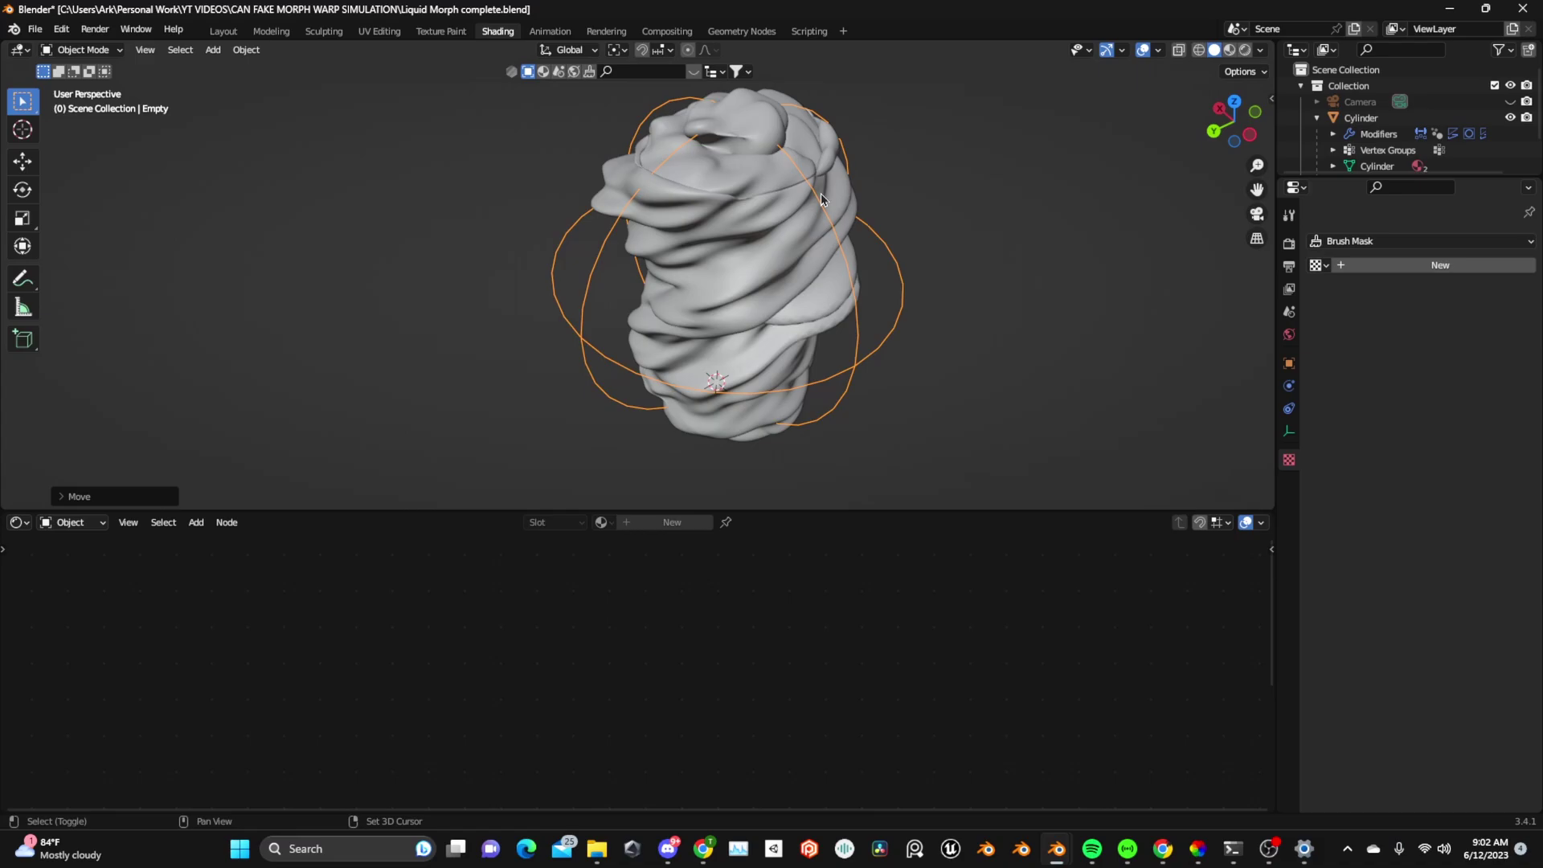
middle_click_drag(821, 193, 749, 296, "shift")
scroll(731, 320, "up", 3)
Turn on the Face Orientation overlay and raise the Empty slightly along Z to check the can's flipped faces.
left_click(1157, 49)
left_click(1059, 359)
scroll(863, 359, "down", 2)
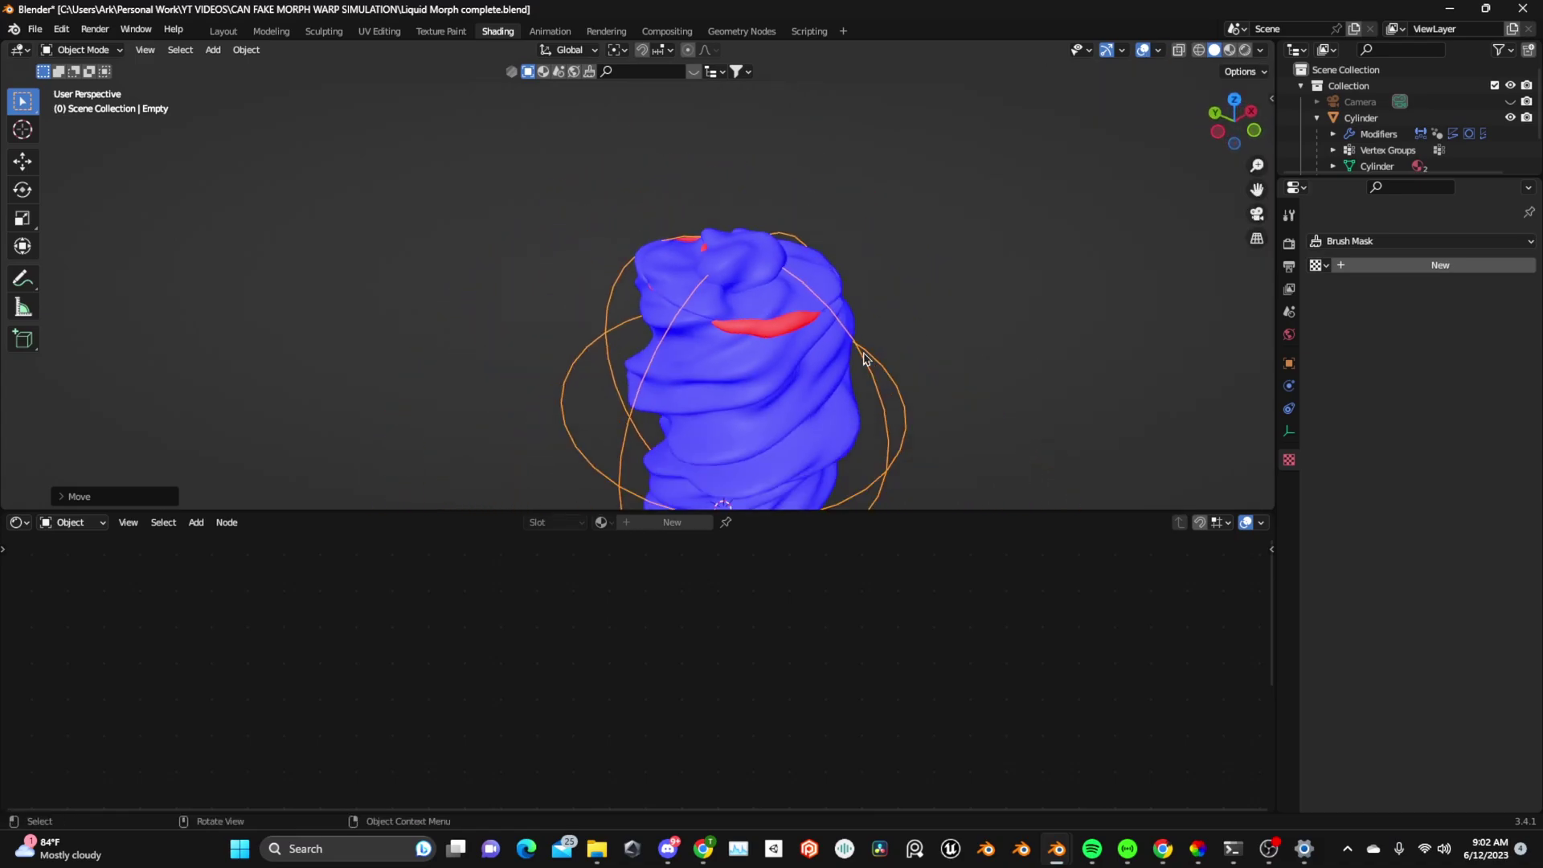
key("g")
key("z")
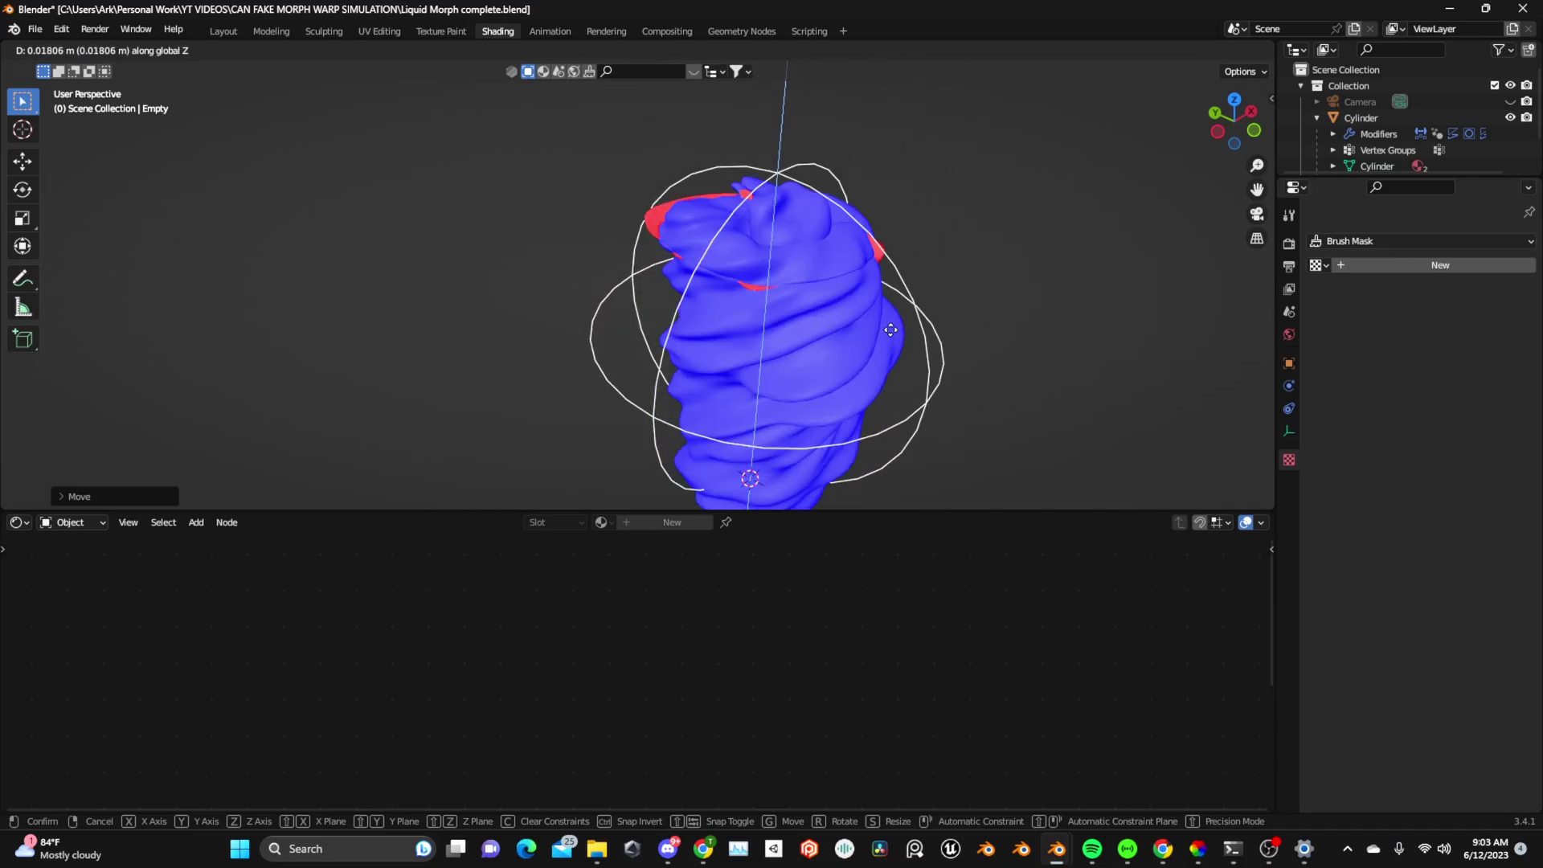
left_click(899, 294)
middle_click_drag(898, 324, 980, 298)
Switch the viewport to rendered shading and add a Geometry node to Material.001 near the water Principled BSDF.
left_click(1245, 50)
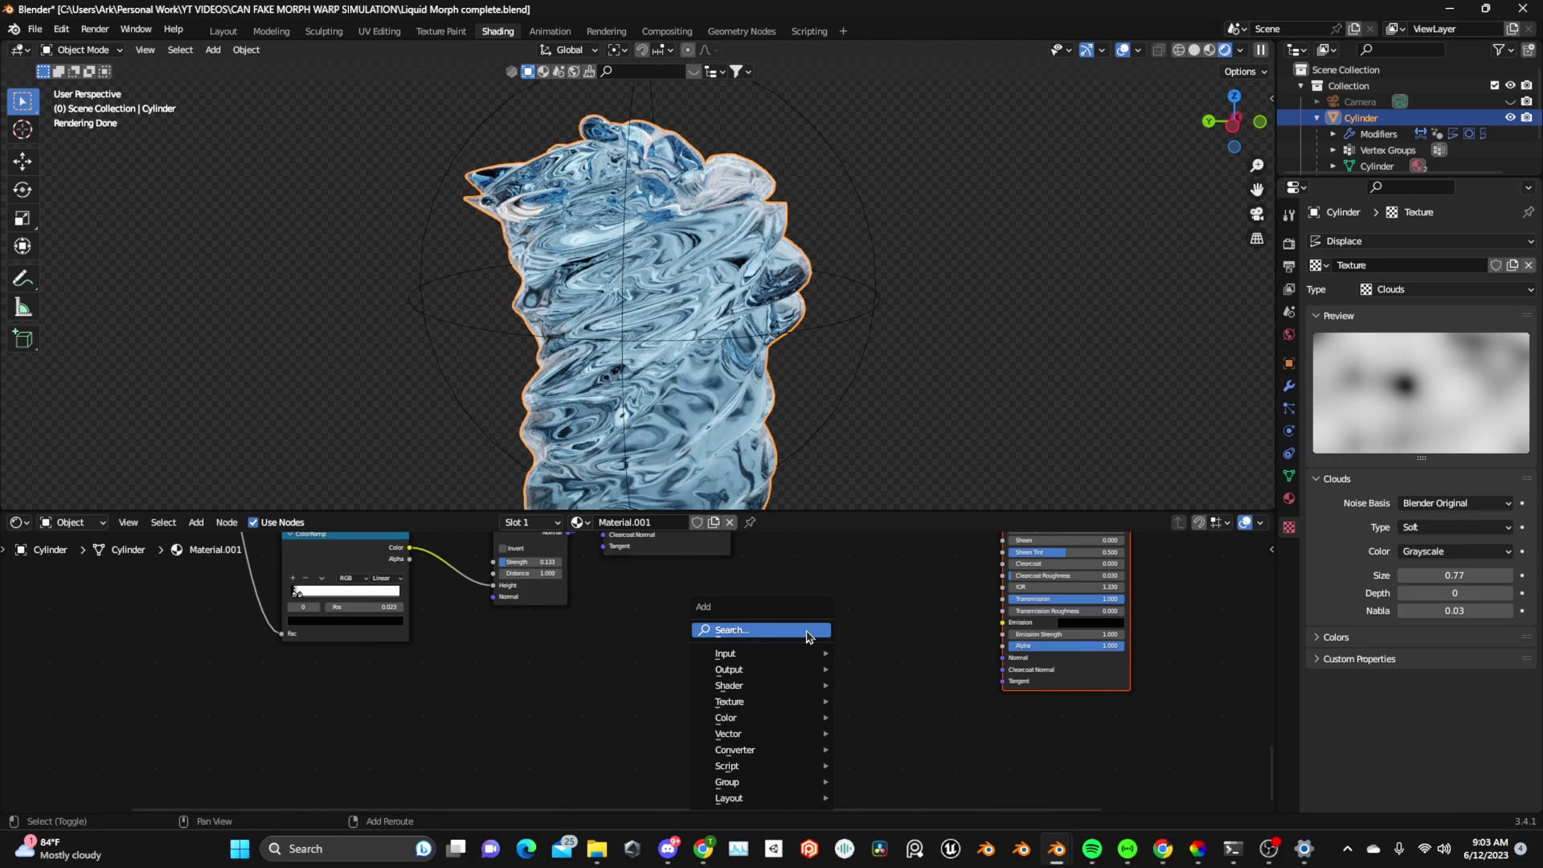
type("GEOM")
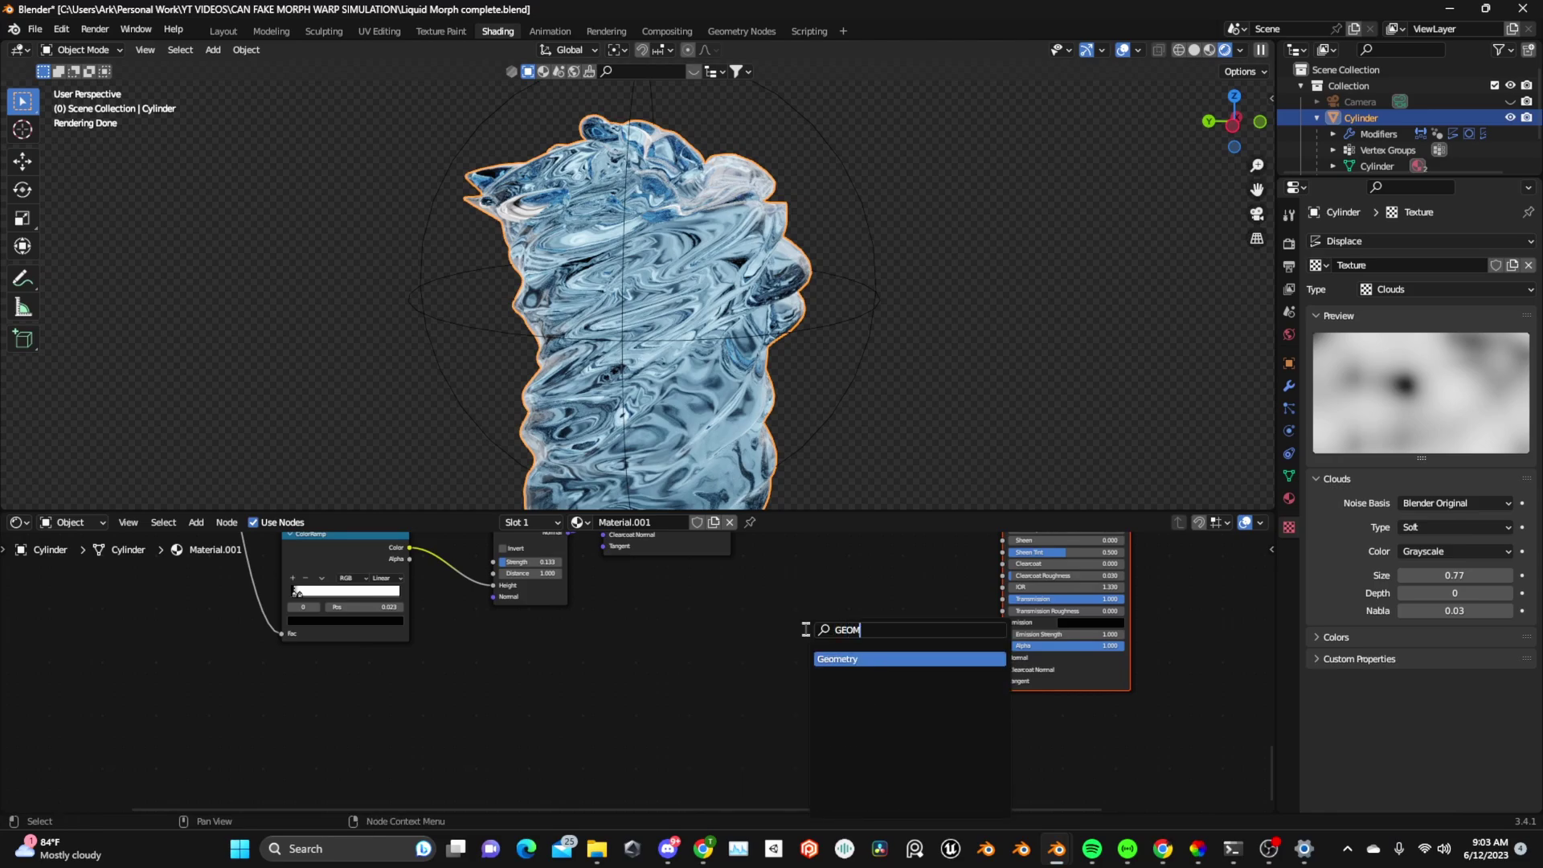
left_click(843, 658)
left_click(764, 675)
scroll(764, 675, "up", 2)
Add a ColorRamp beside the Geometry node and feed its Fac from the Backfacing output.
key("shift+a")
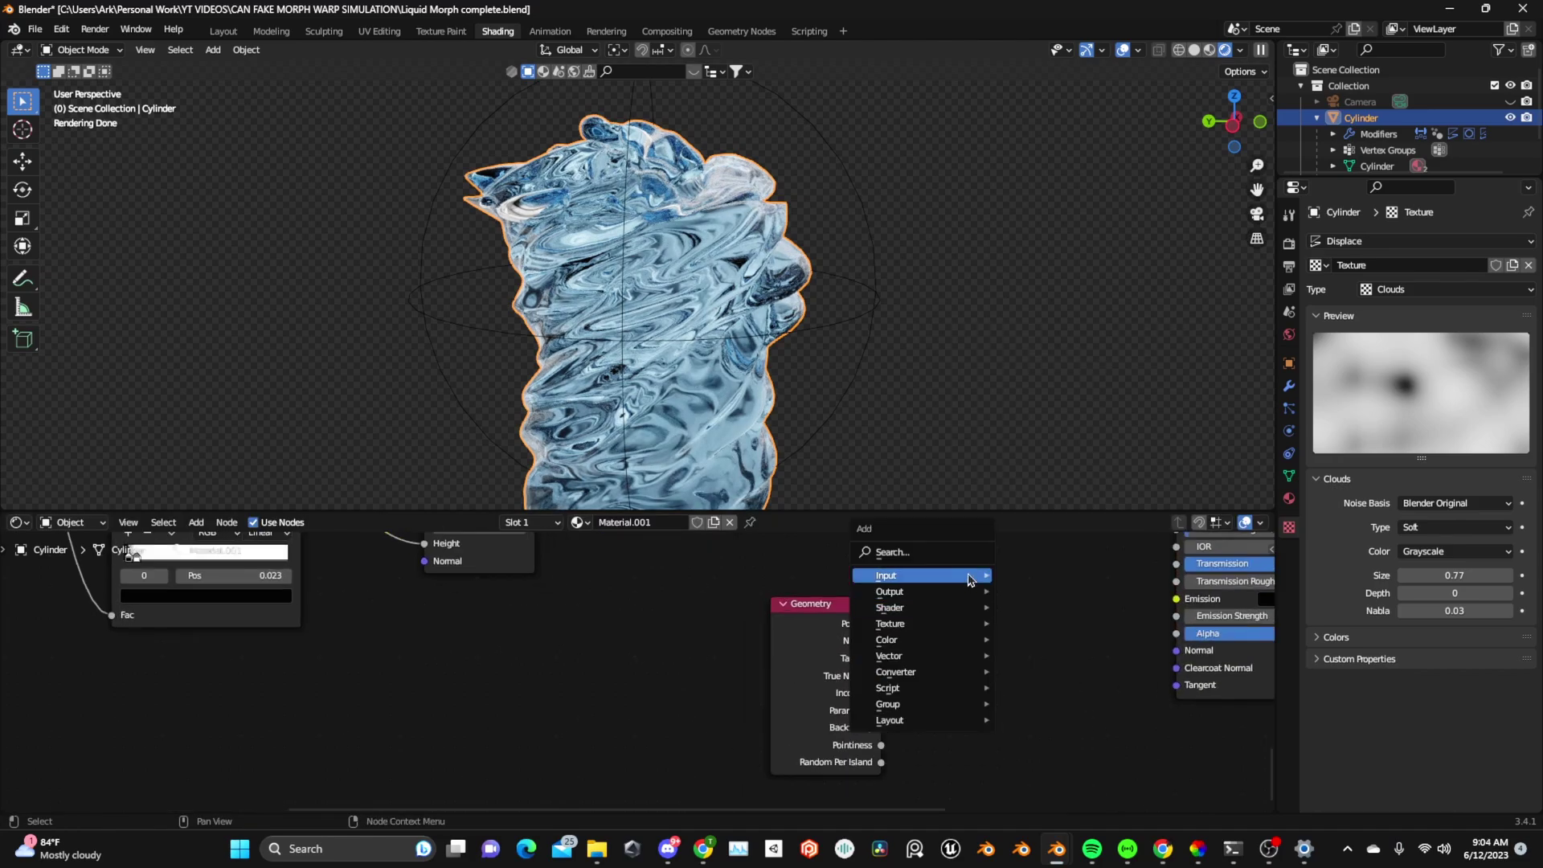
left_click(967, 550)
type("COL")
left_click(1011, 579)
left_click(984, 667)
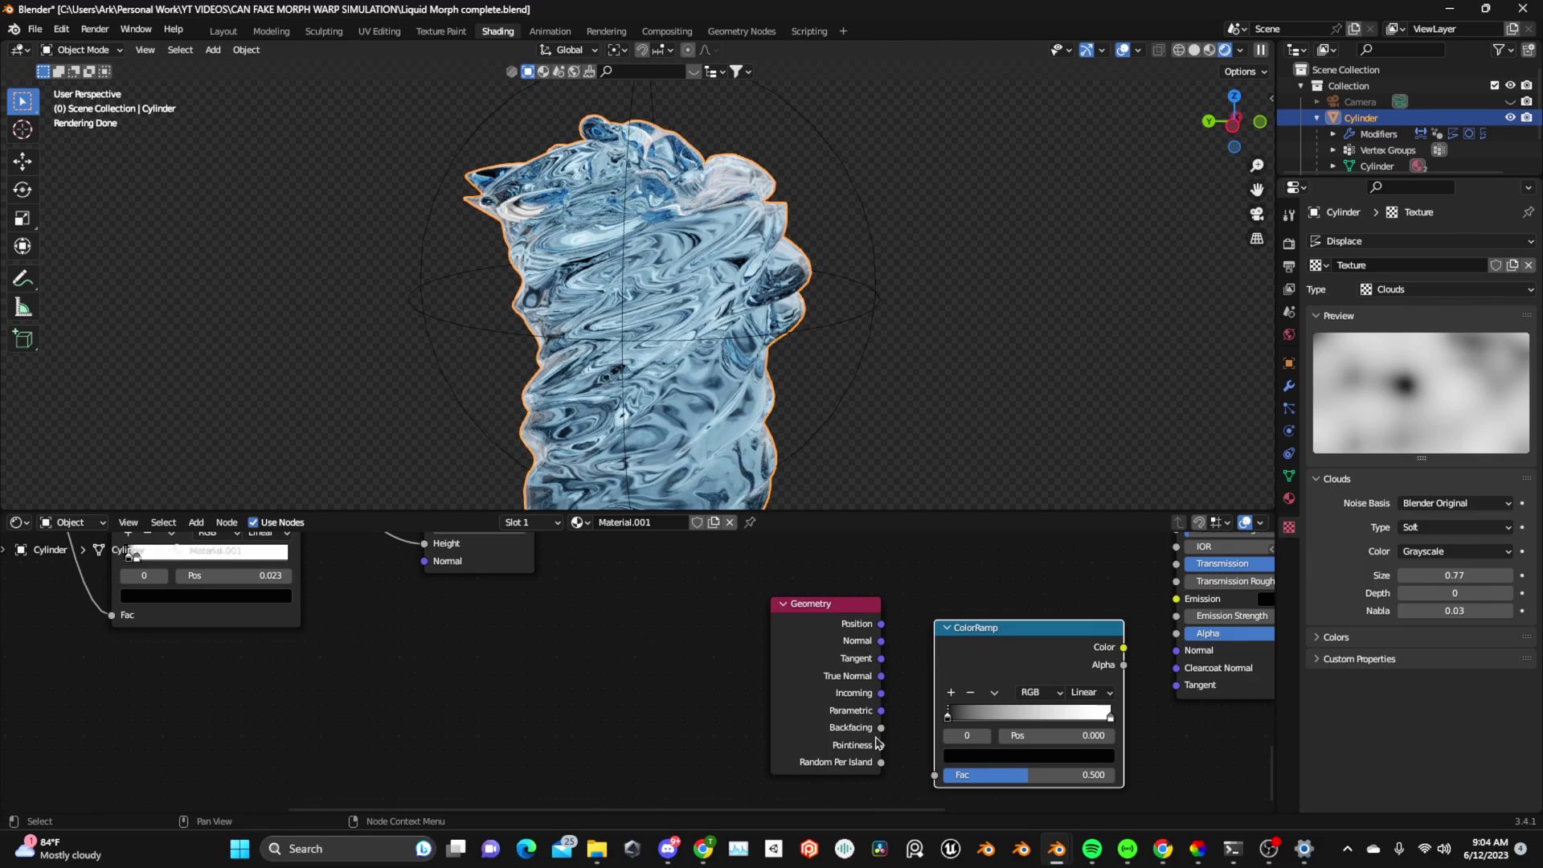
left_click_drag(881, 727, 928, 781)
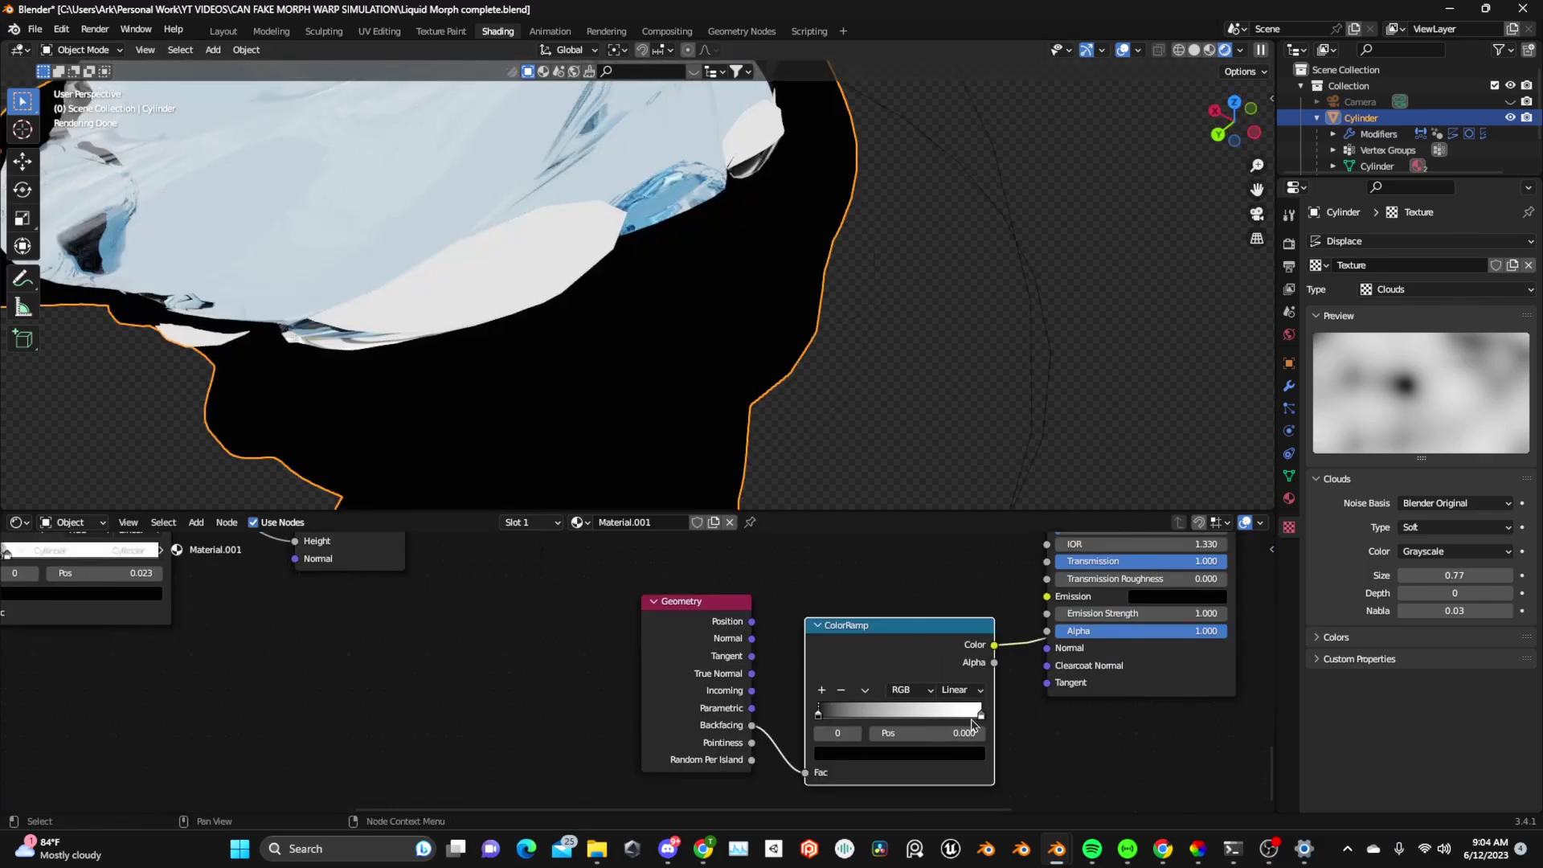
Reverse the backfacing ramp to run from white to black with the black stop at 0.995, feeding the water Principled BSDF's Alpha.
mouse_move(970, 719)
left_mouse_down()
mouse_move(897, 719)
mouse_move(999, 716)
left_mouse_up()
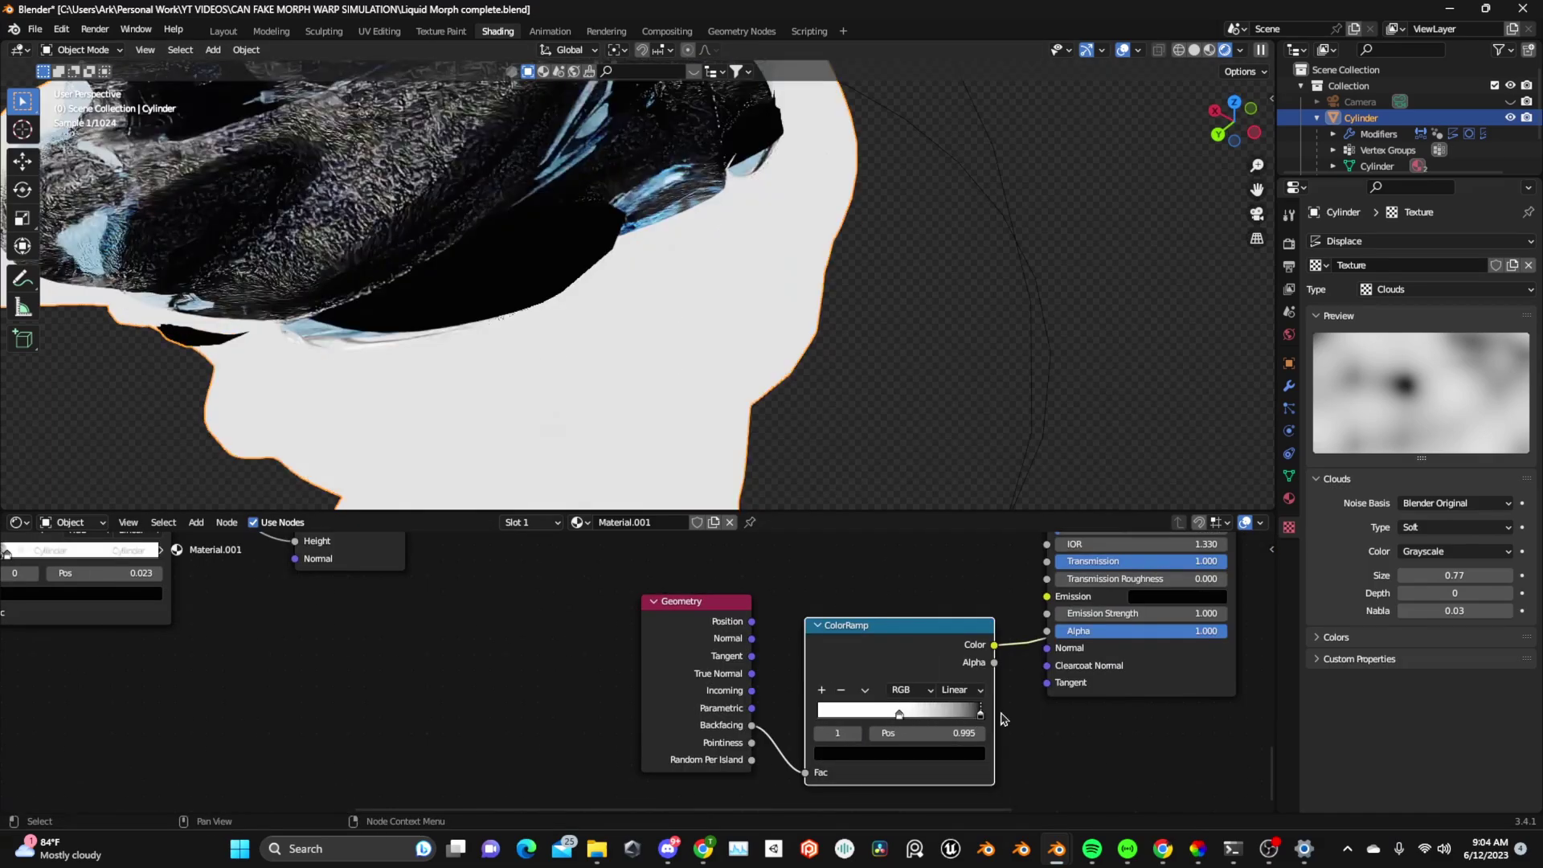
left_click_drag(704, 752, 705, 746)
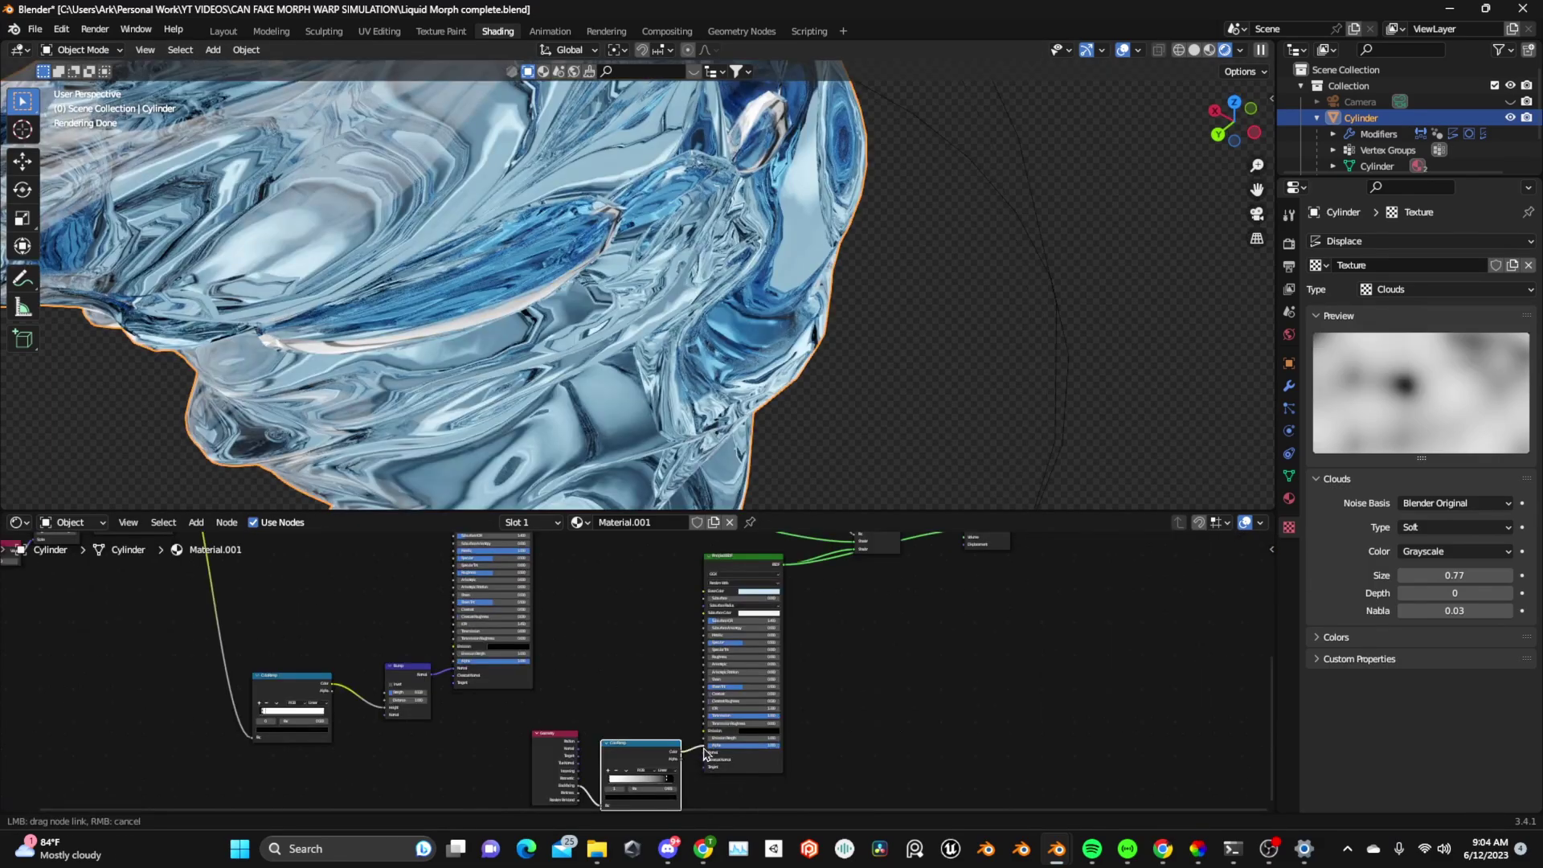
middle_click_drag(888, 637, 819, 706)
left_click(808, 595)
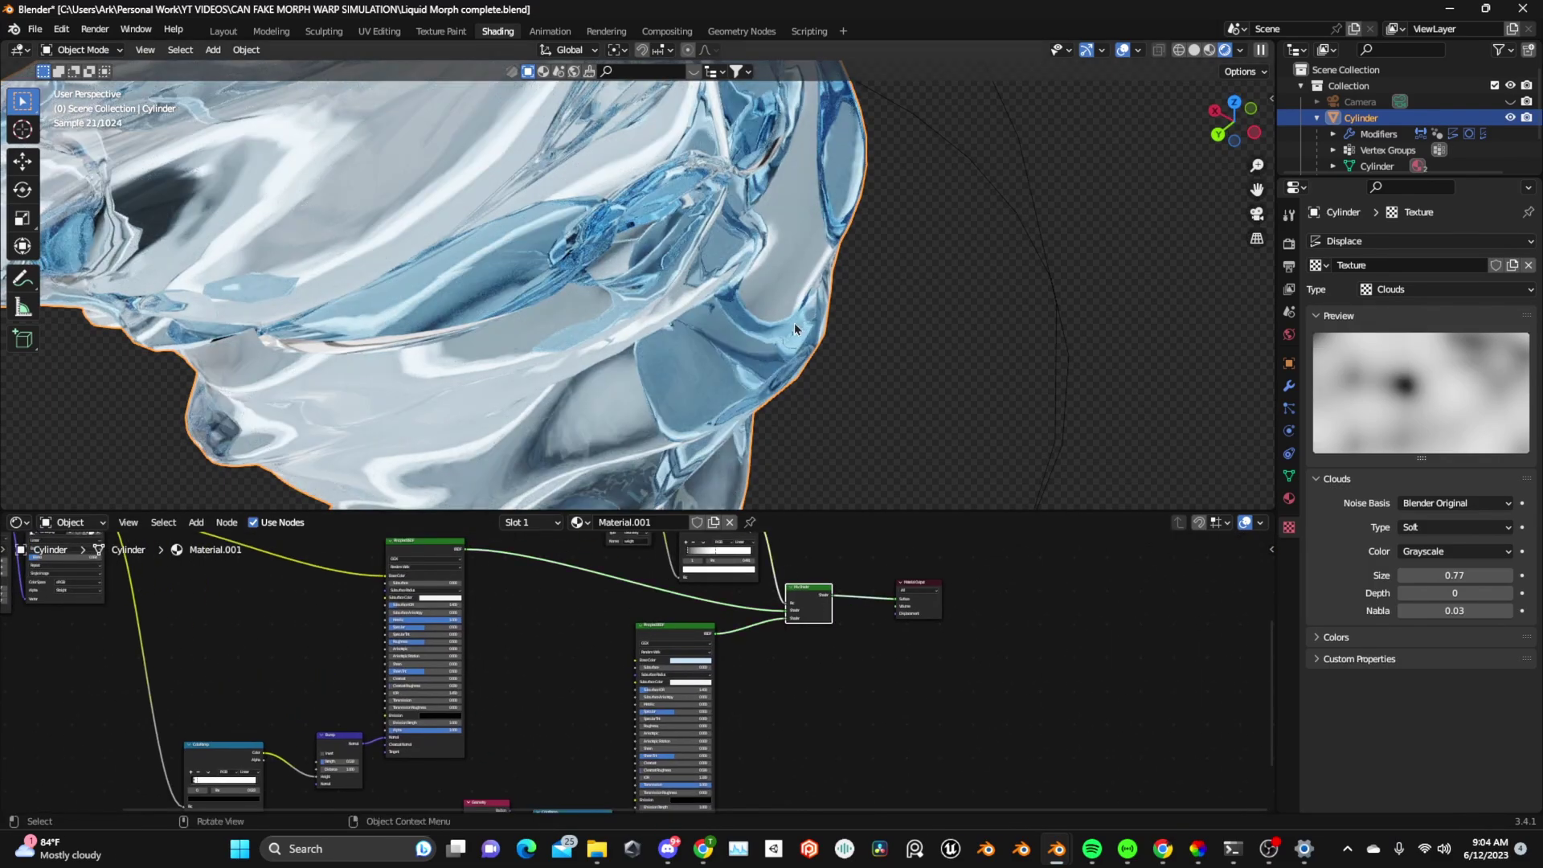
scroll(794, 322, "down", 6)
middle_click_drag(794, 321, 682, 266)
scroll(683, 266, "up", 3)
middle_click_drag(780, 262, 813, 257)
middle_click_drag(812, 182, 738, 172, "shift")
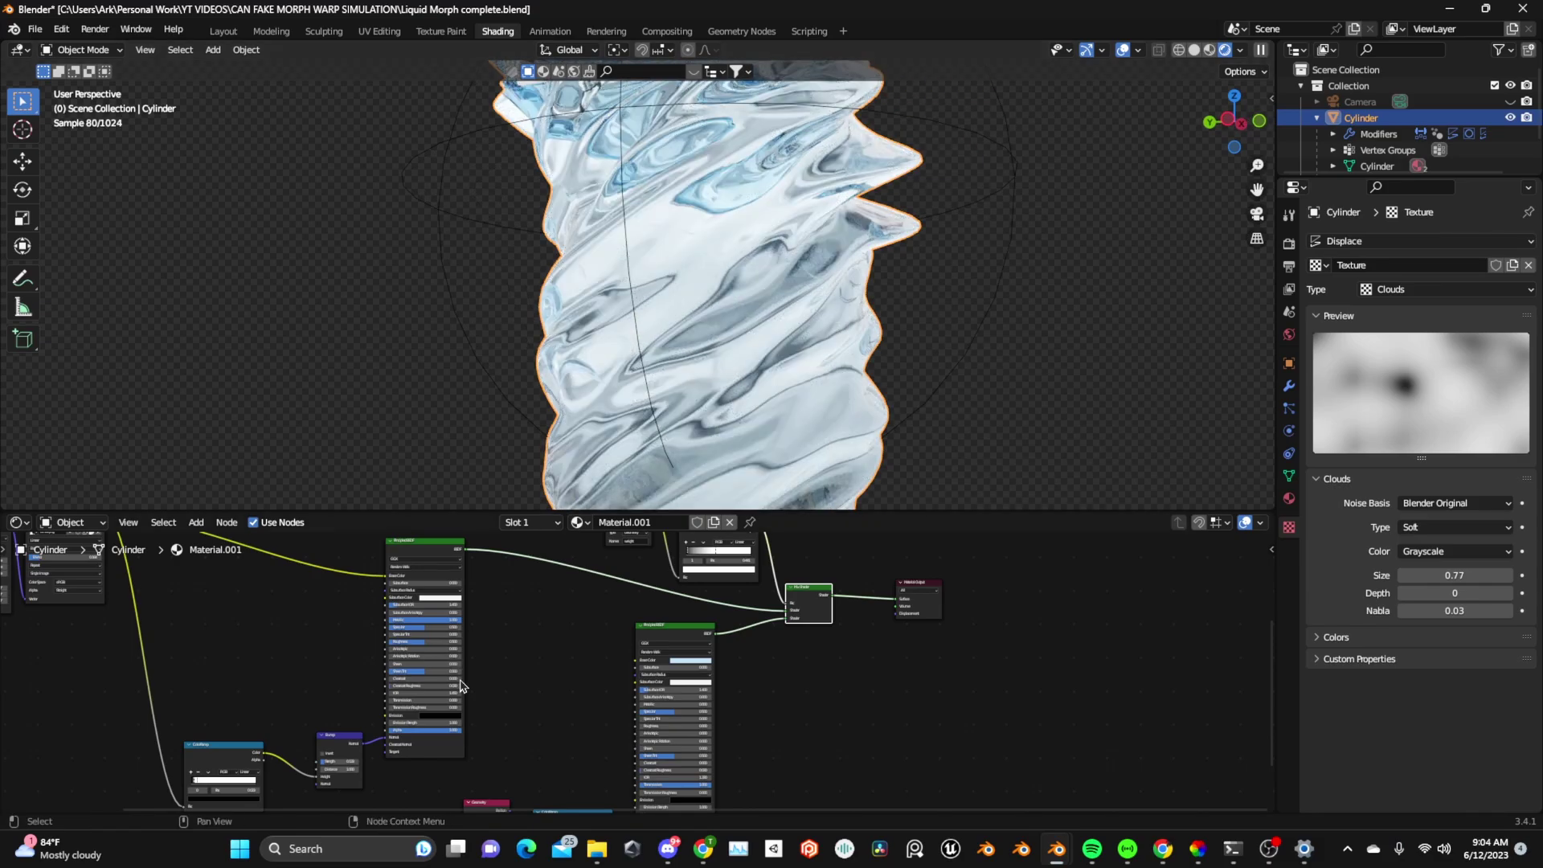
Cut the ramp's link to the water shader's Alpha, reconnect it, and compare the rendered can.
middle_click_drag(461, 689, 487, 576)
scroll(640, 610, "up", 10)
right_click_drag(672, 687, 675, 767, "ctrl")
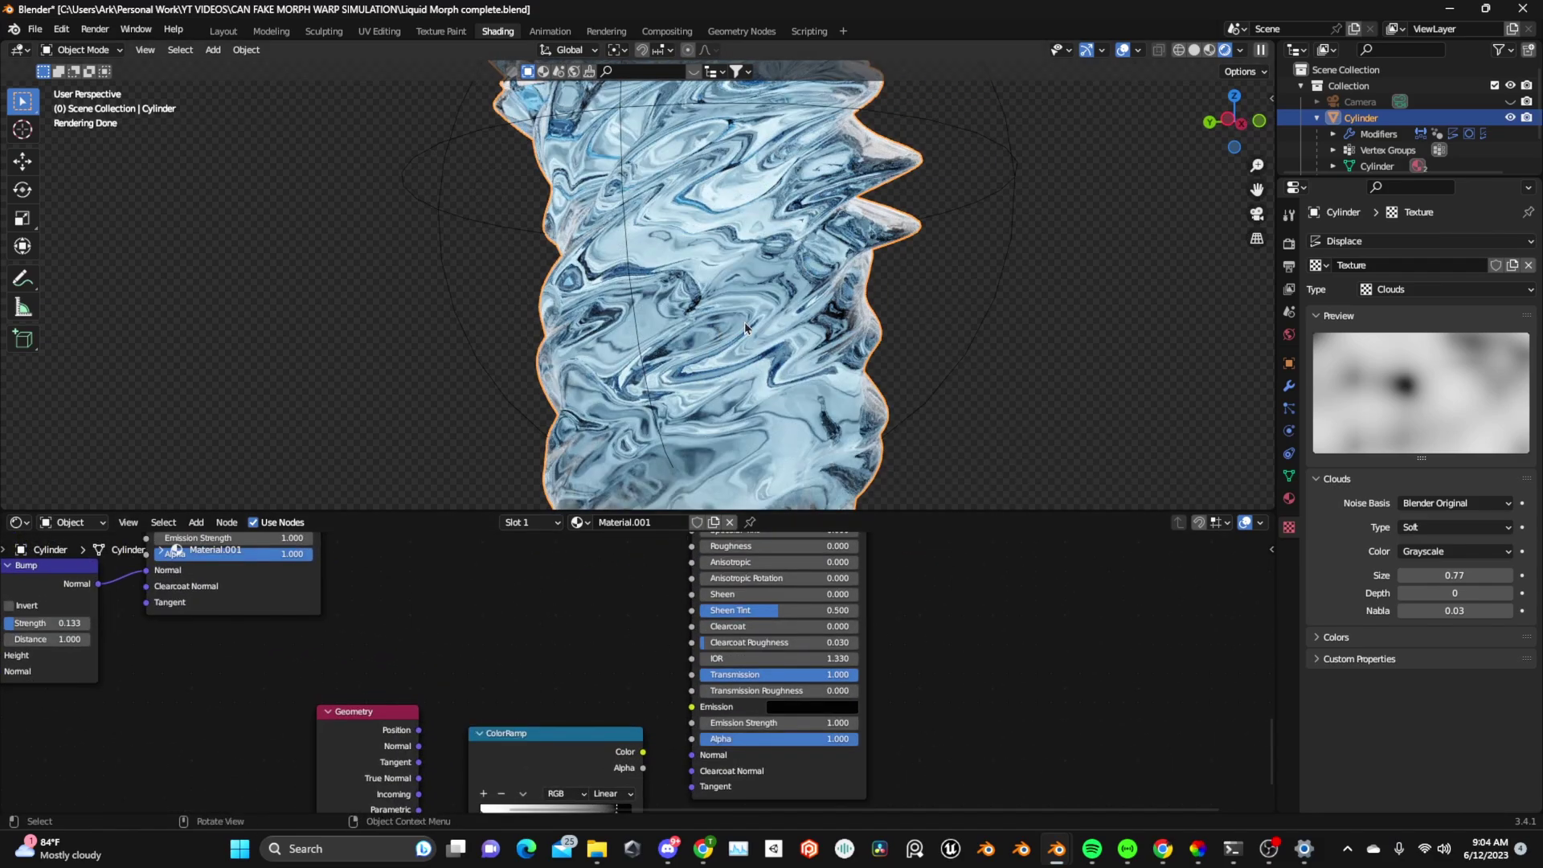
left_click_drag(651, 753, 691, 739)
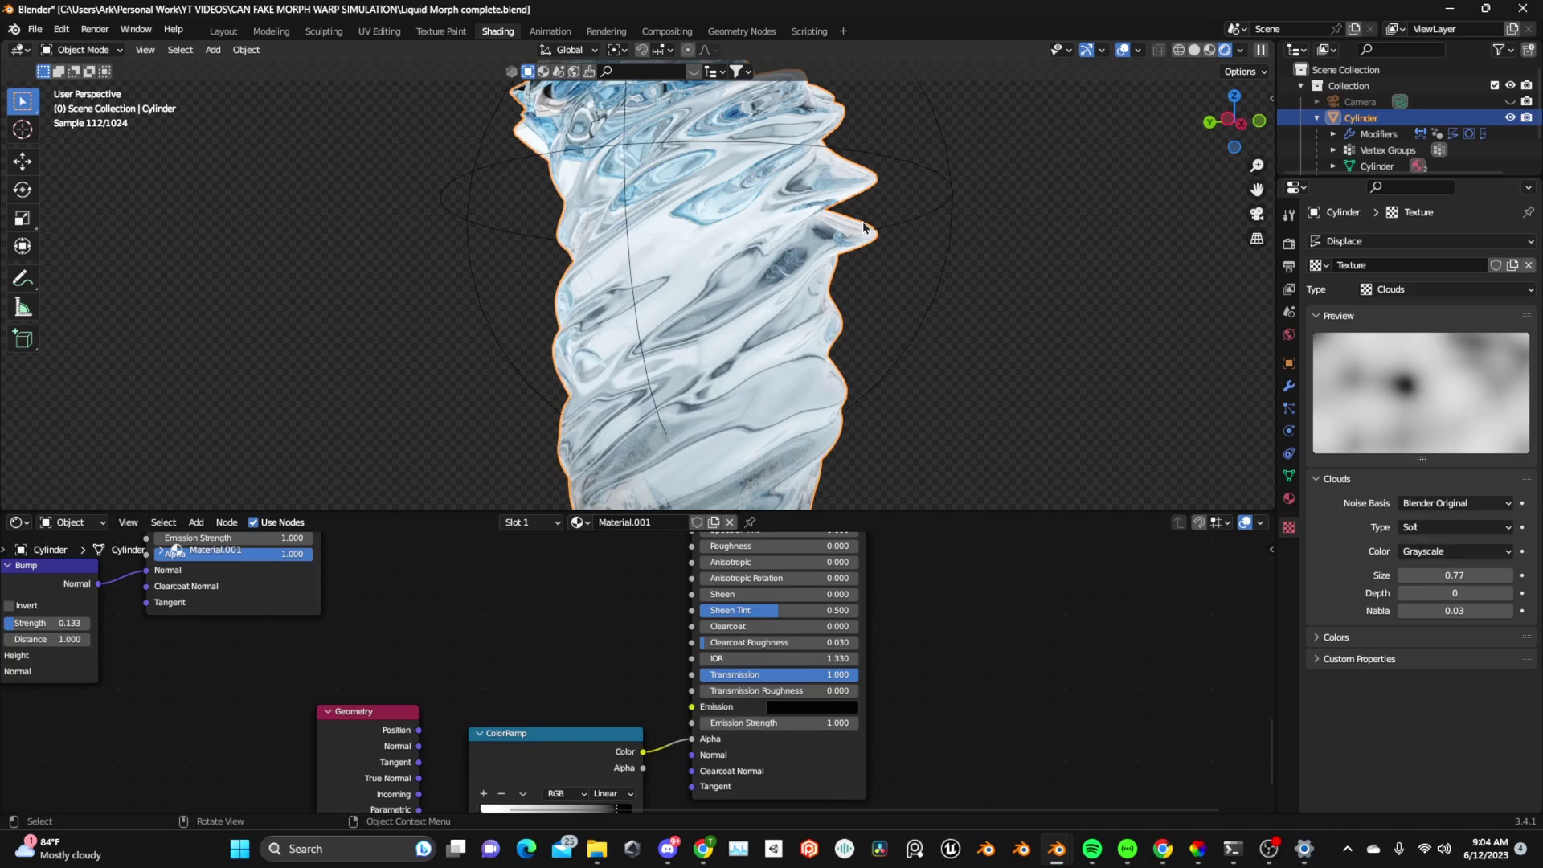
scroll(824, 216, "up", 5)
middle_click_drag(803, 233, 824, 215)
scroll(825, 216, "down", 5)
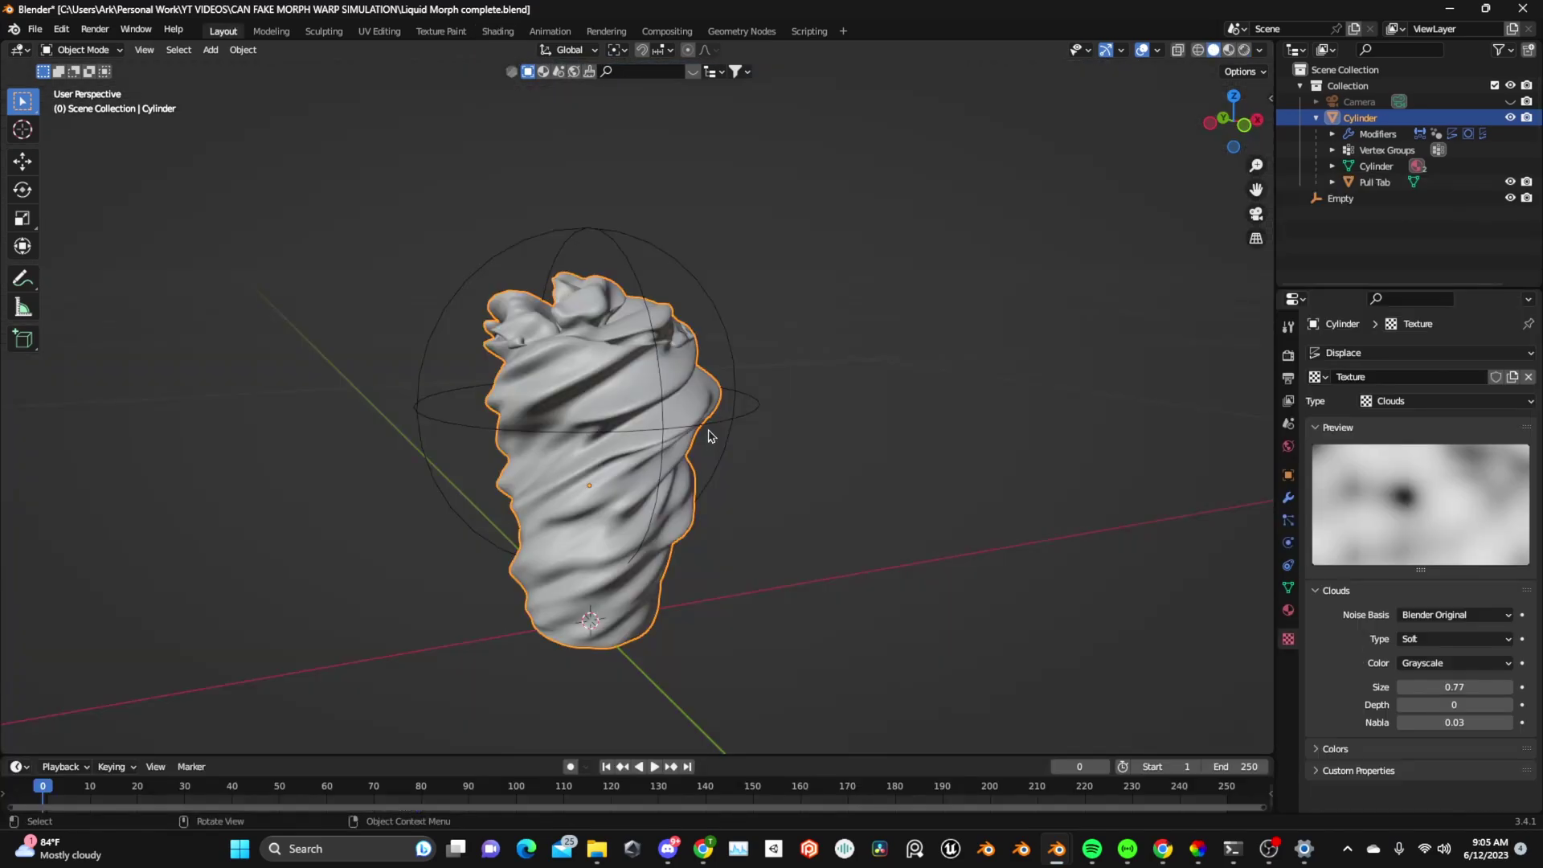
Show the can's mesh data properties, and raise the Empty along Z until it is clear above the can.
left_click(1289, 589)
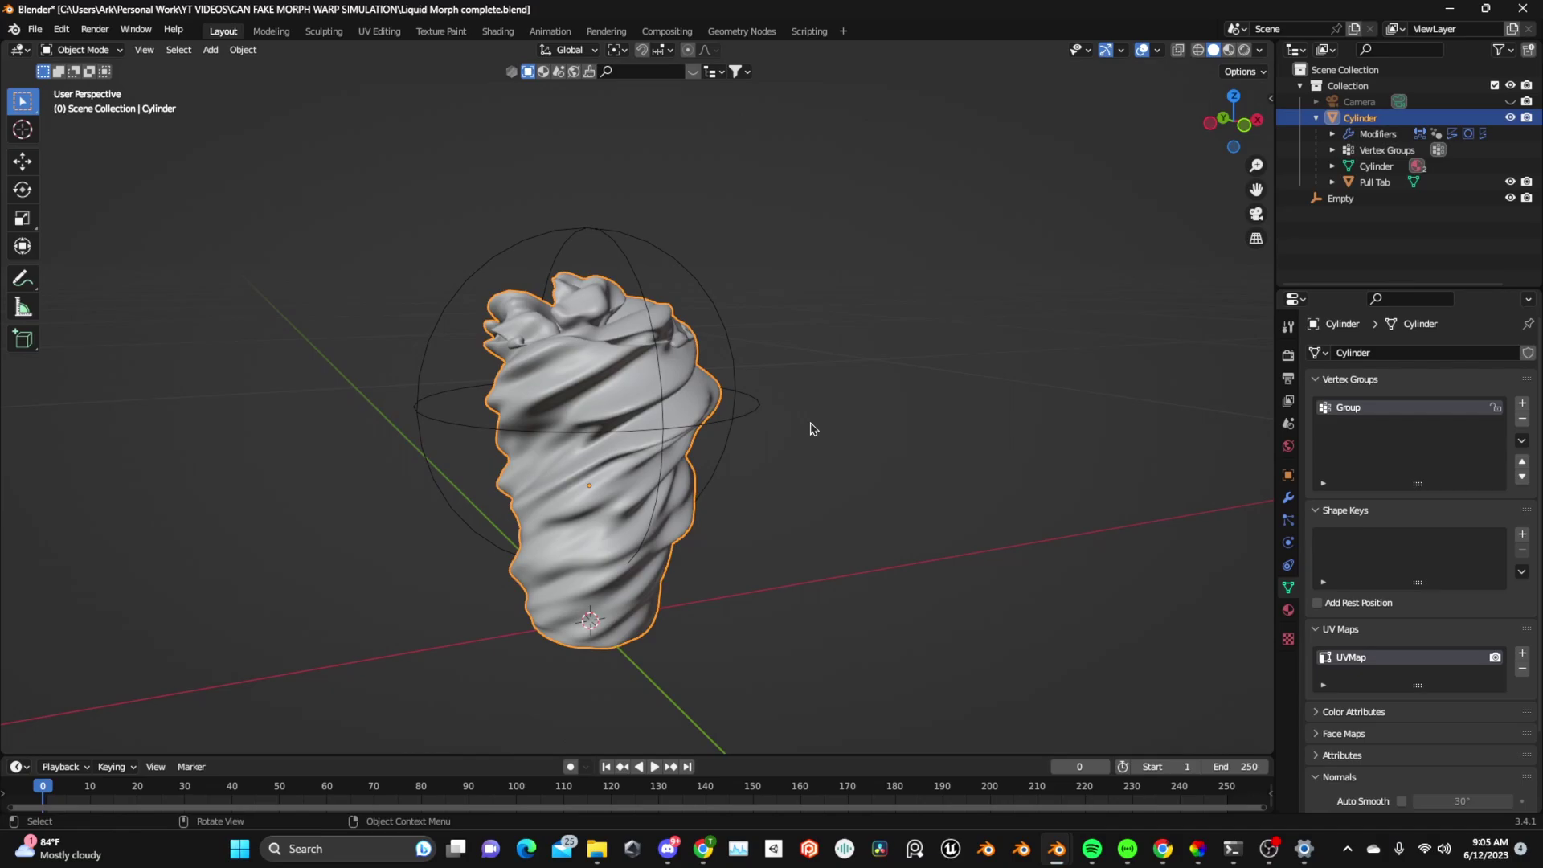
left_click(741, 426)
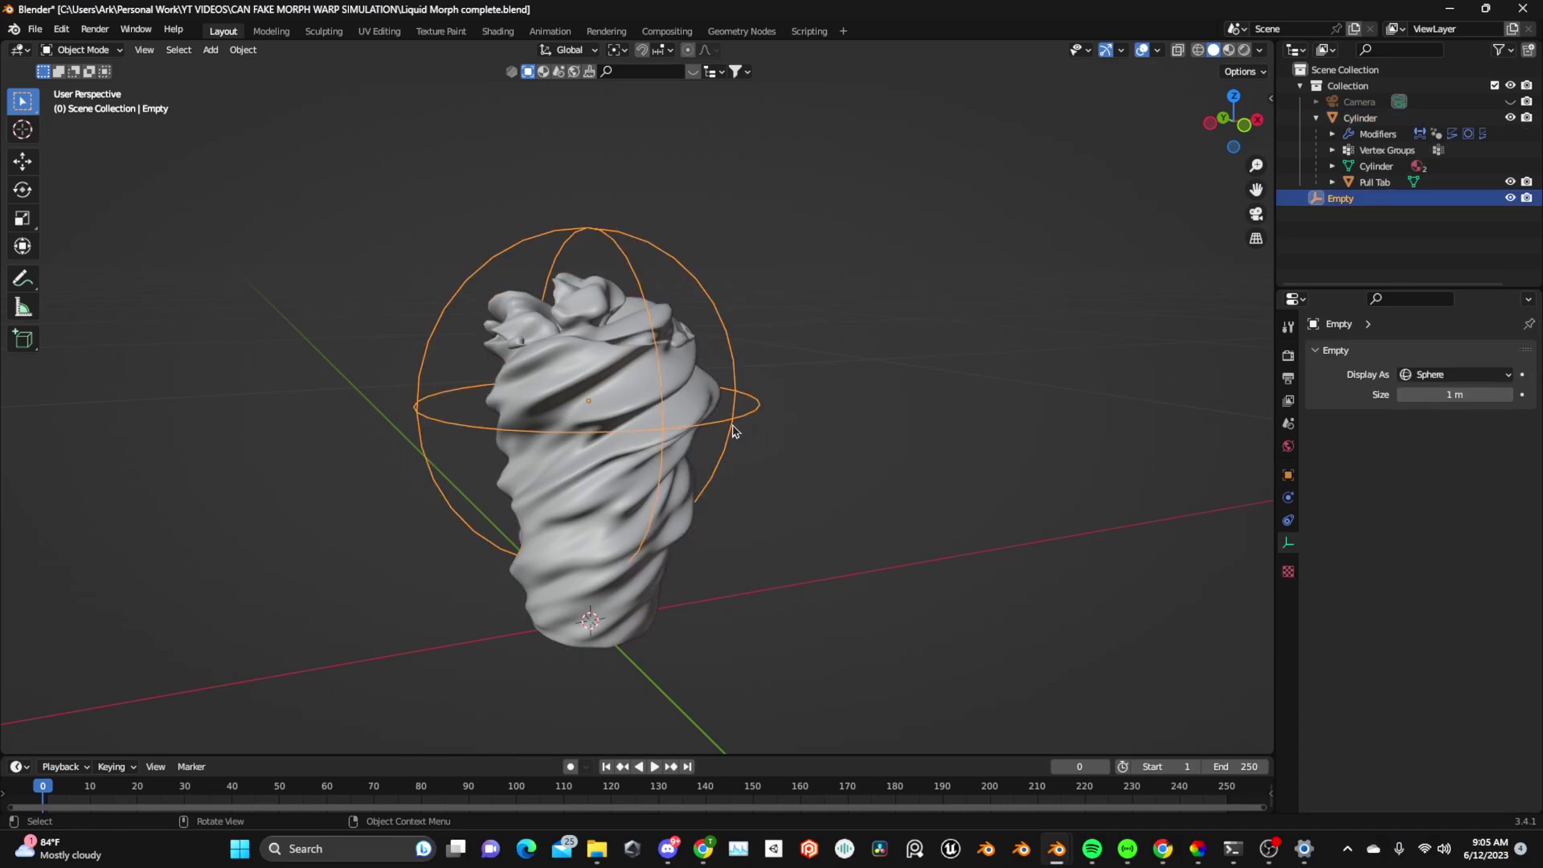
key("g")
key("z")
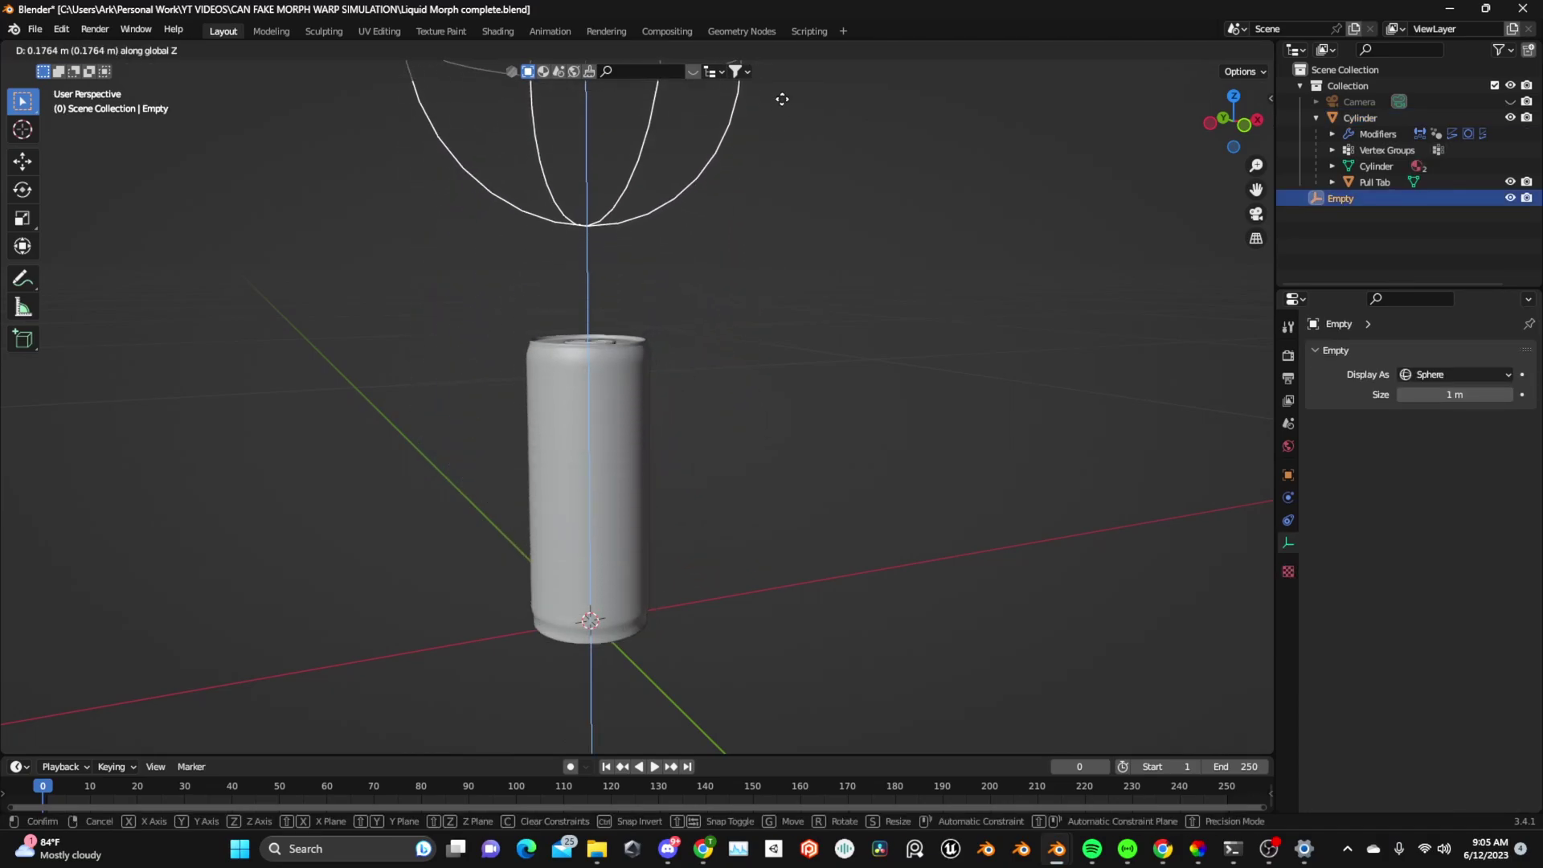
left_click(794, 726)
Add shape keys to the can, a Basis and one named TOP, and bring the can's lid into view.
left_click(614, 507)
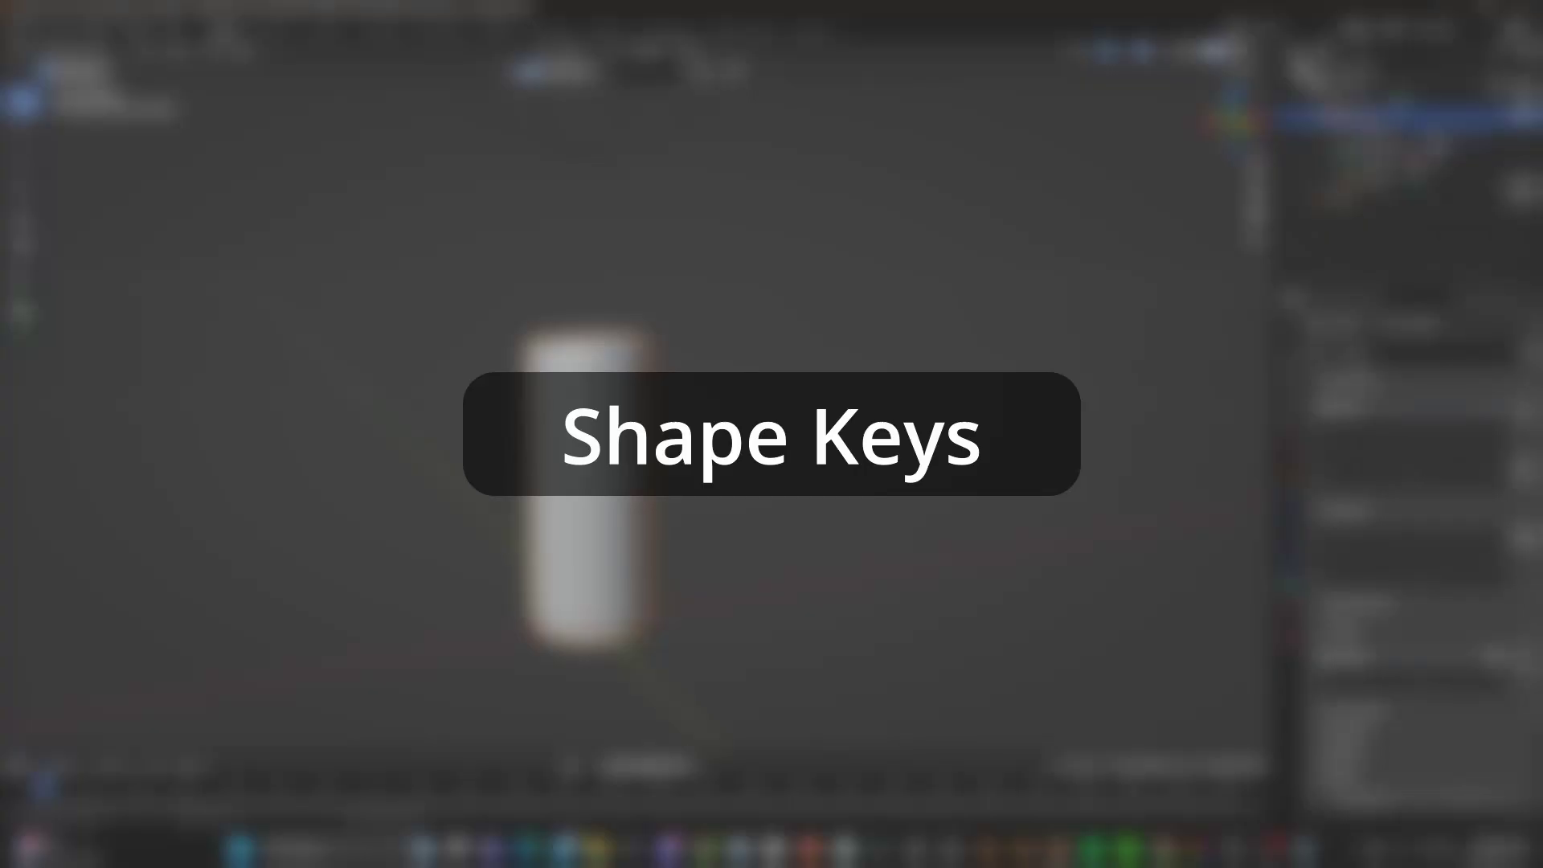
left_click(1524, 534)
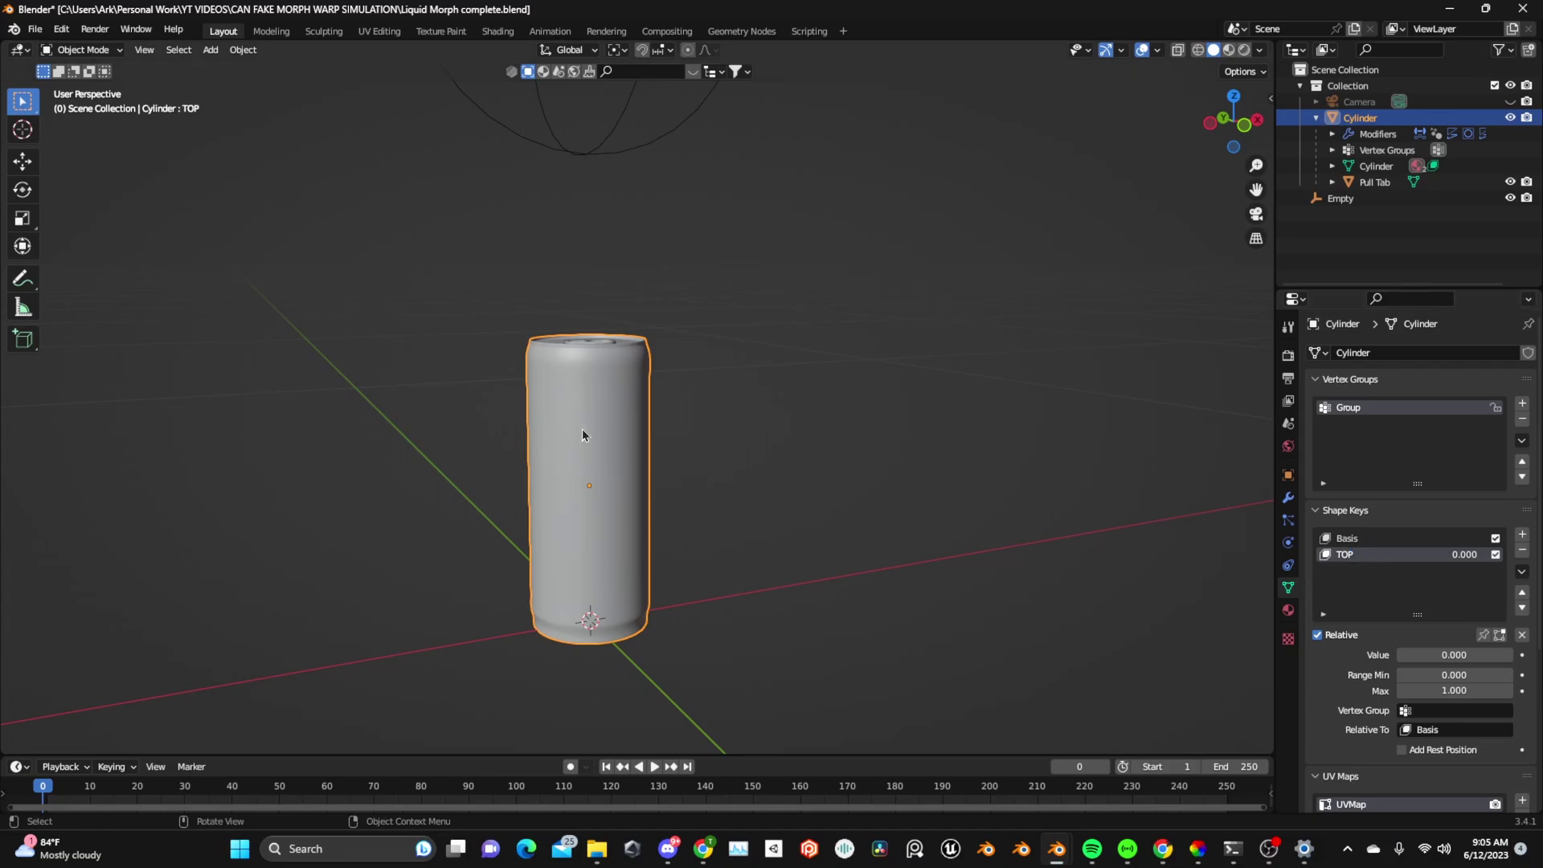
middle_click_drag(654, 418, 746, 448)
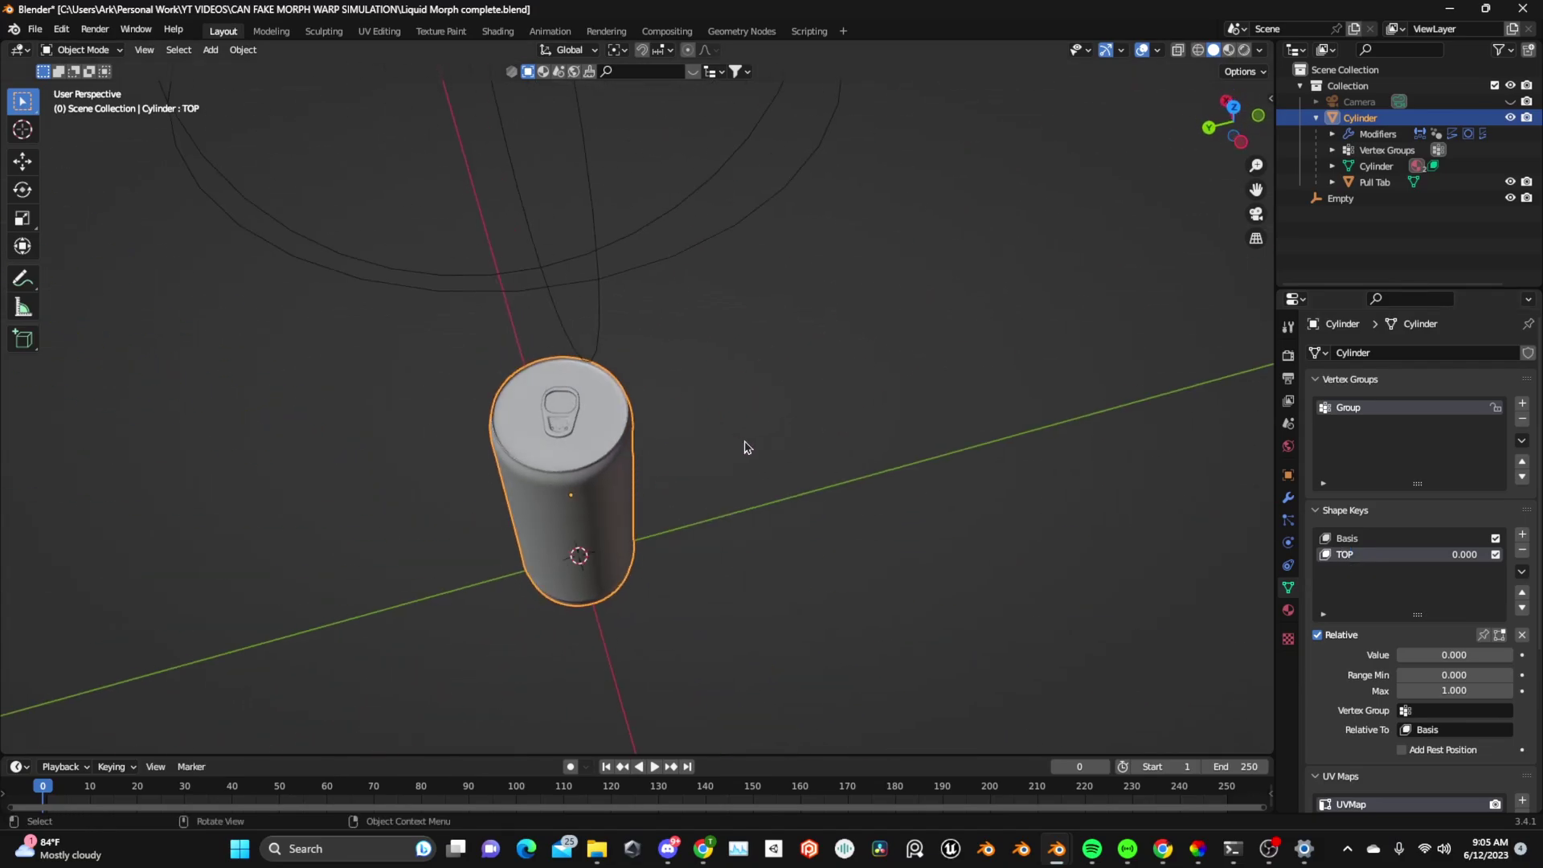
scroll(552, 430, "up", 5)
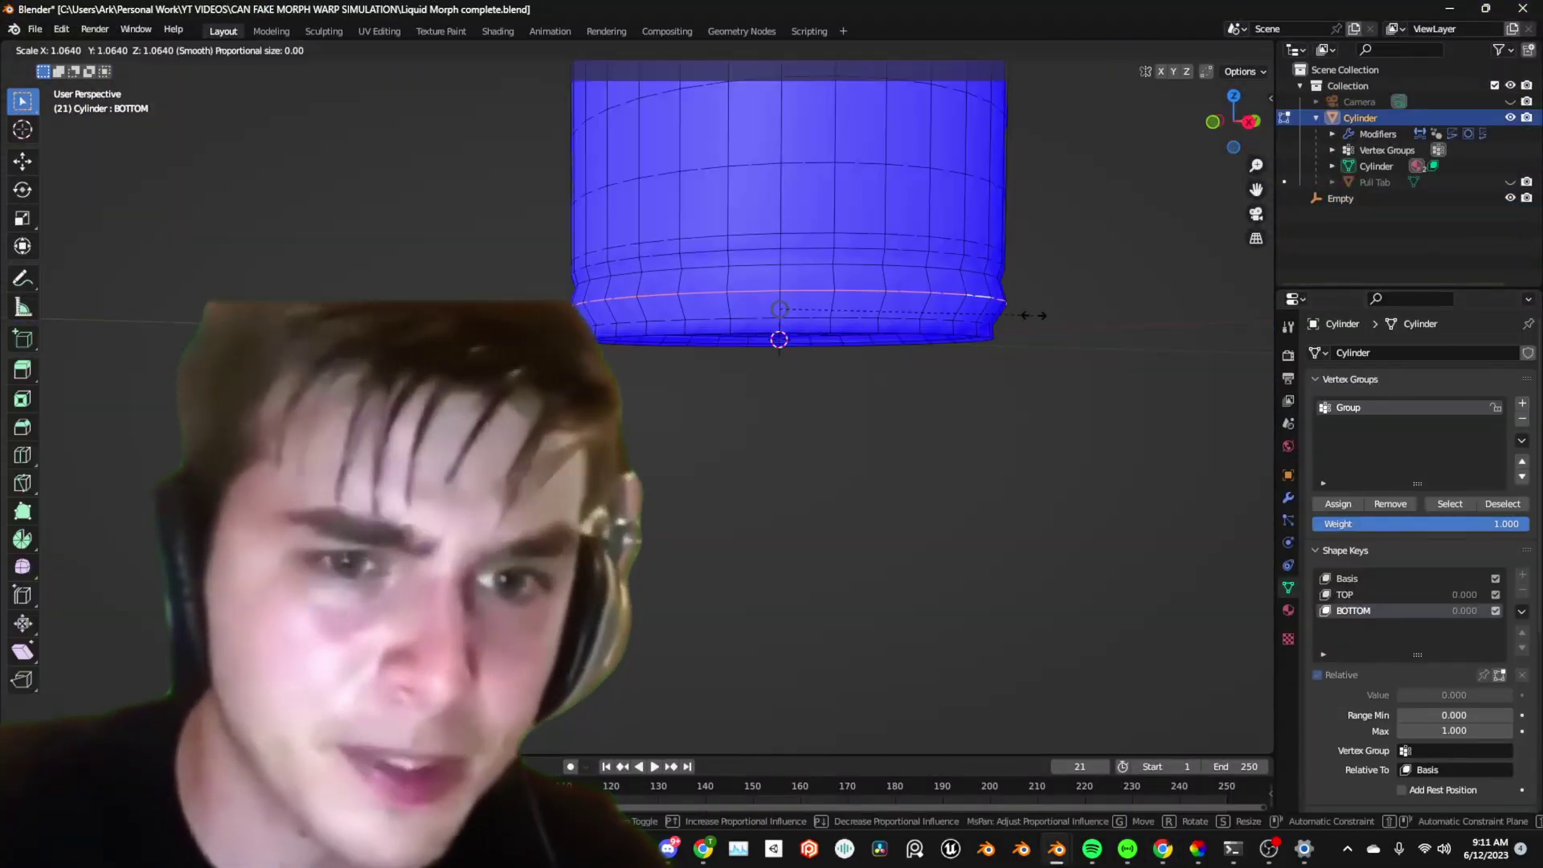
Scale the edge loops around the can's base with proportional editing in the BOTTOM shape key.
key("s")
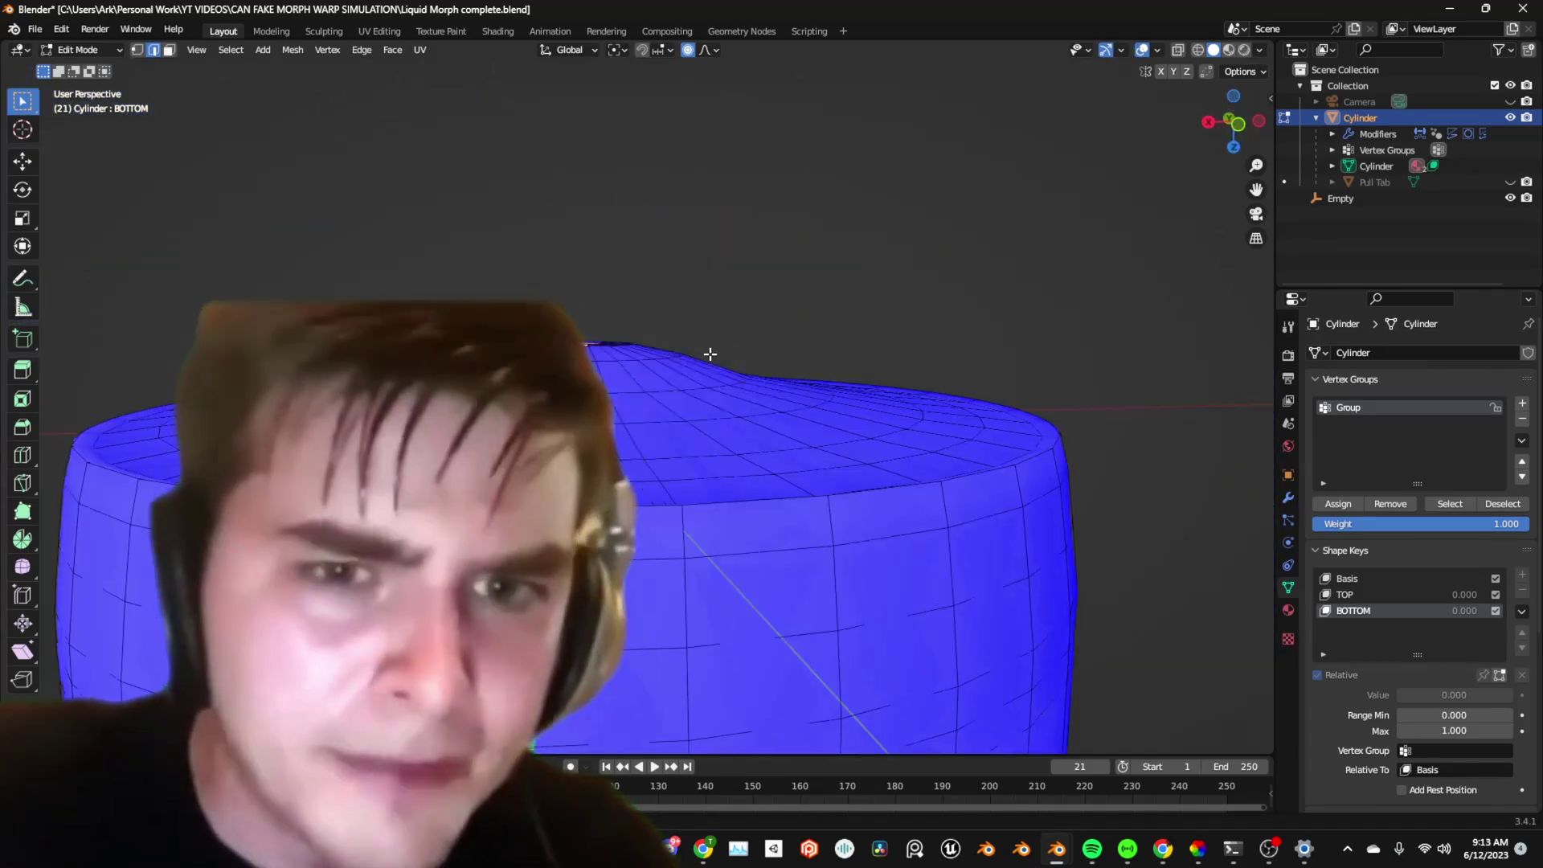
key("s")
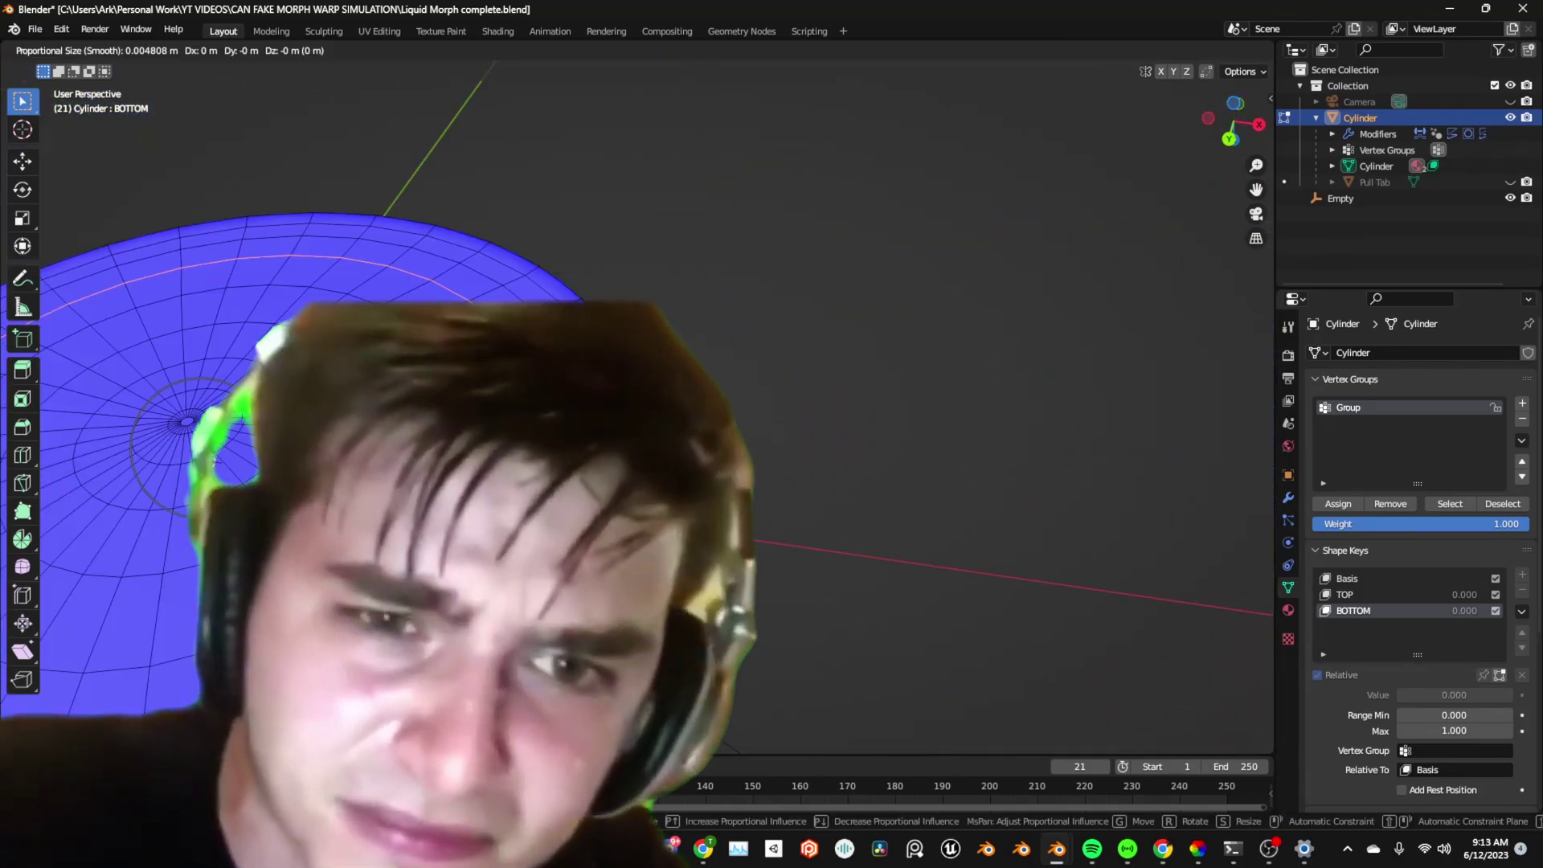
key("KP_1")
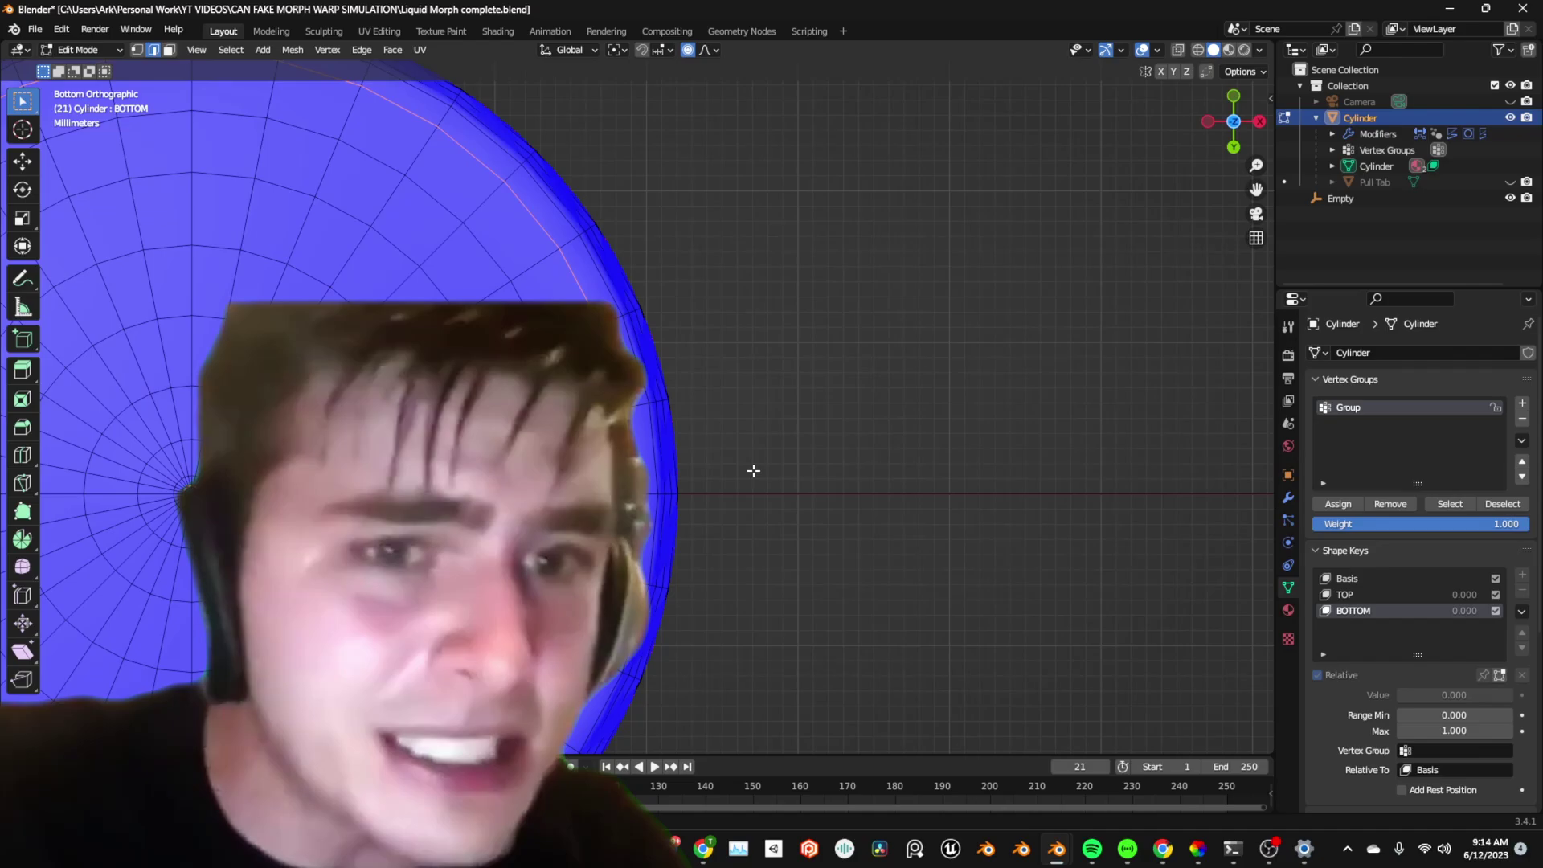
mouse_move(753, 470)
middle_mouse_down()
mouse_move(739, 434)
mouse_move(771, 482)
mouse_move(747, 450)
mouse_move(731, 466)
middle_mouse_up()
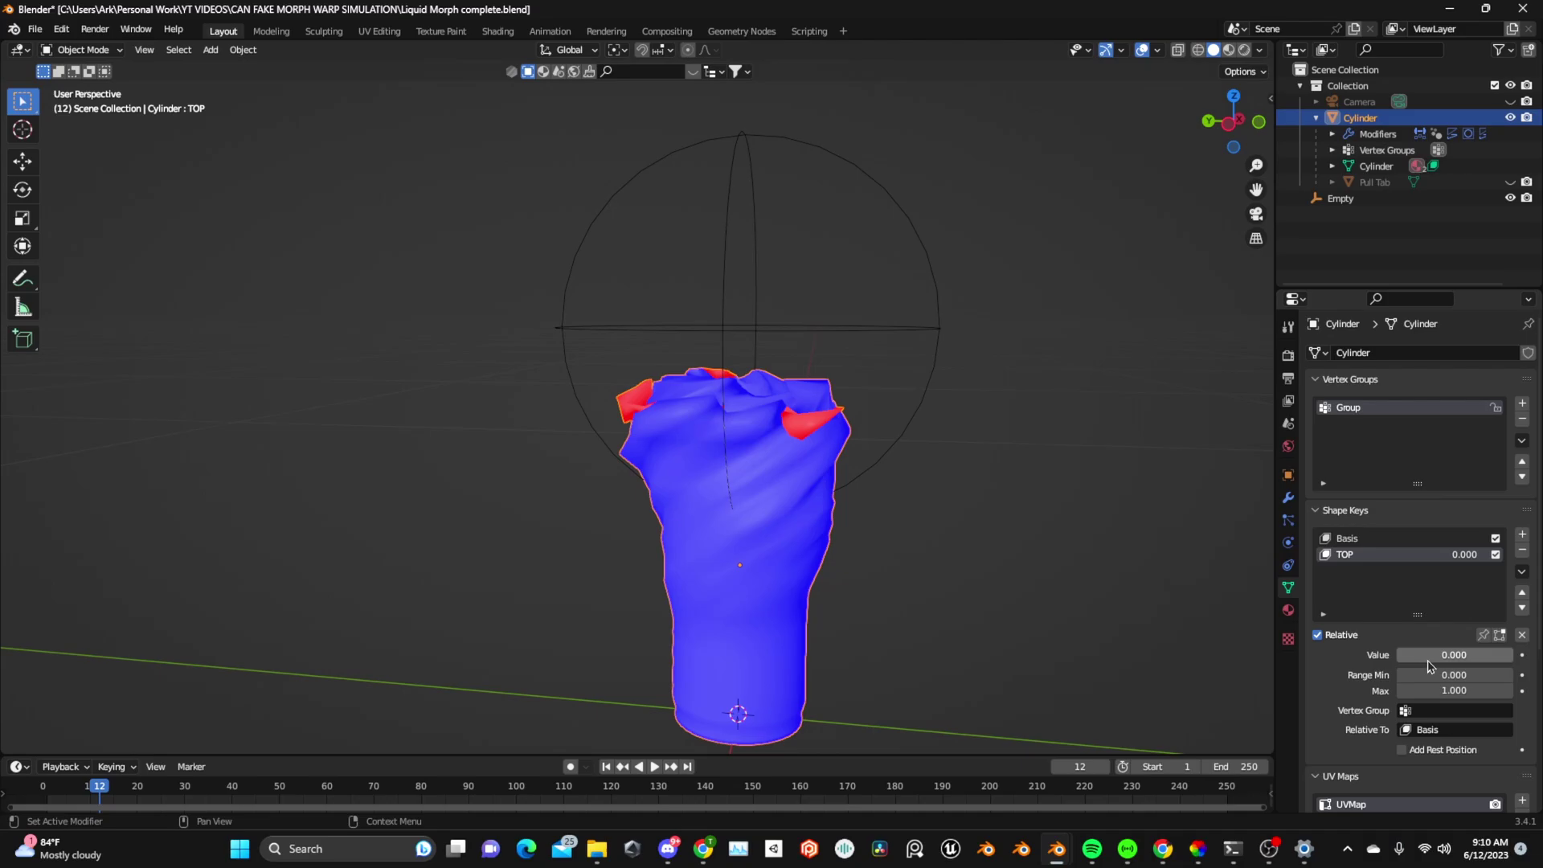
Lower the Empty along Z until its sphere reaches the rendered can's upper rim.
middle_click_drag(1014, 491, 696, 502)
scroll(823, 468, "down", 3)
middle_click_drag(951, 452, 822, 471, "shift")
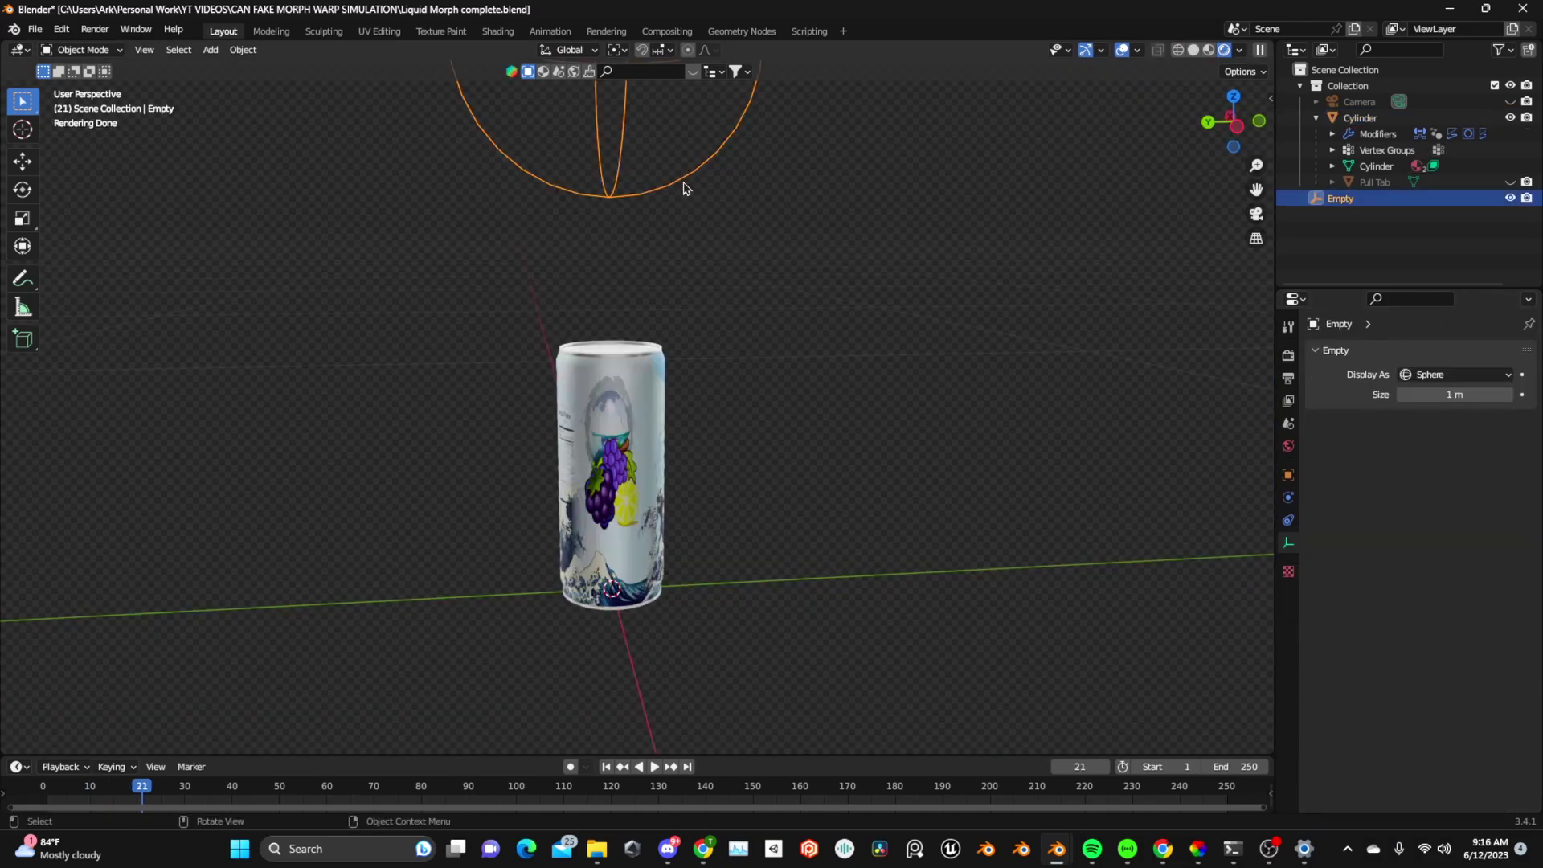
key("g")
key("z")
left_click(683, 374)
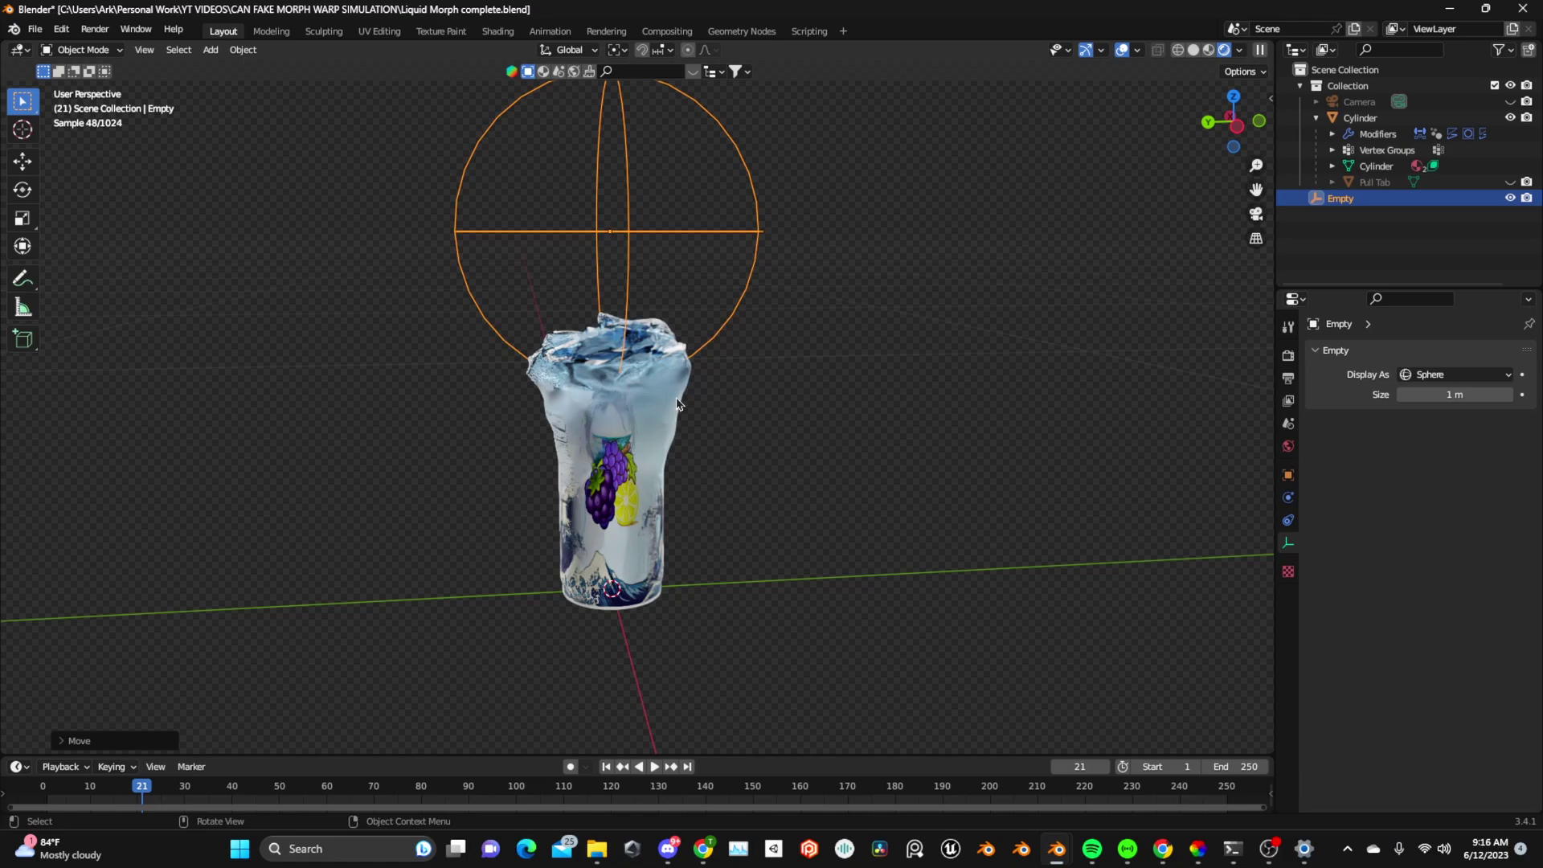
Set the can's TOP shape key value to 1.000 and view the smoothed top from another side.
left_click(649, 410)
left_click_drag(1414, 654, 1512, 654)
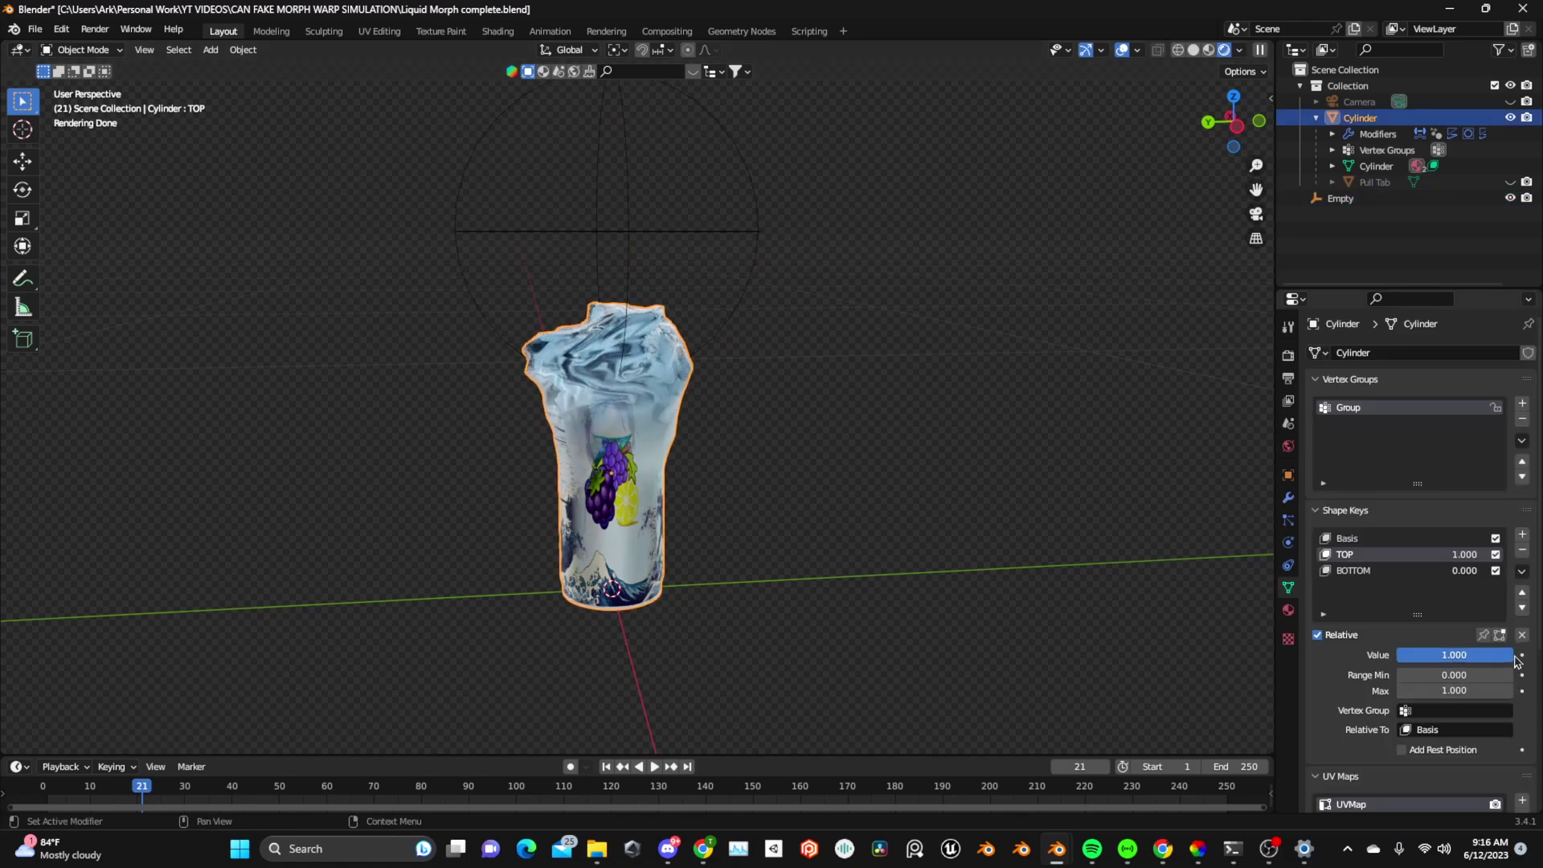
middle_click_drag(713, 547, 765, 538)
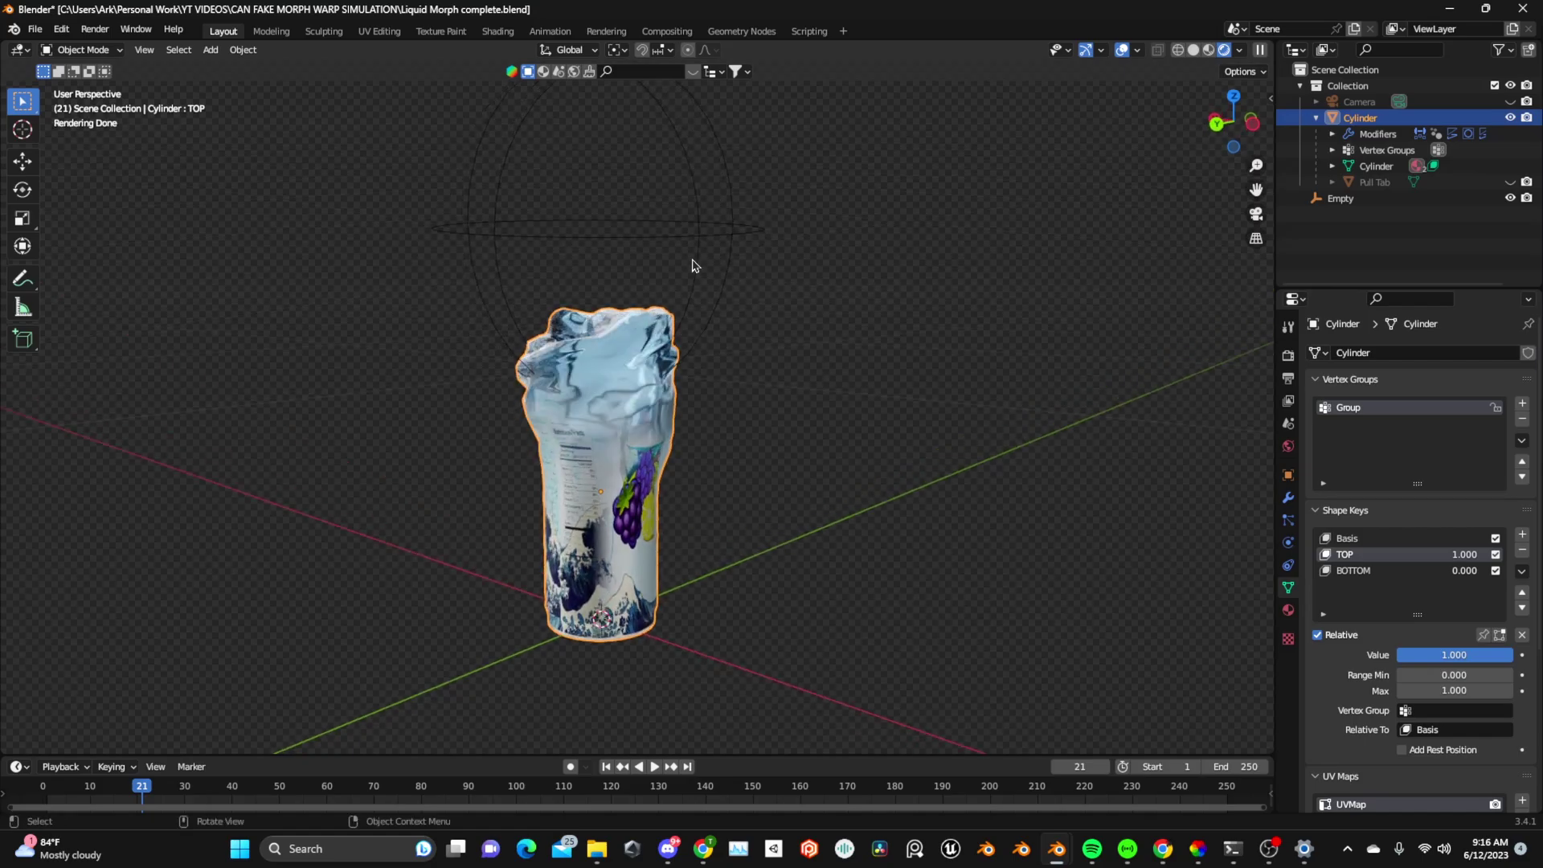
Move the Empty down along Z over the can's body and inspect the full water morph.
left_click(729, 233)
key("g")
key("z")
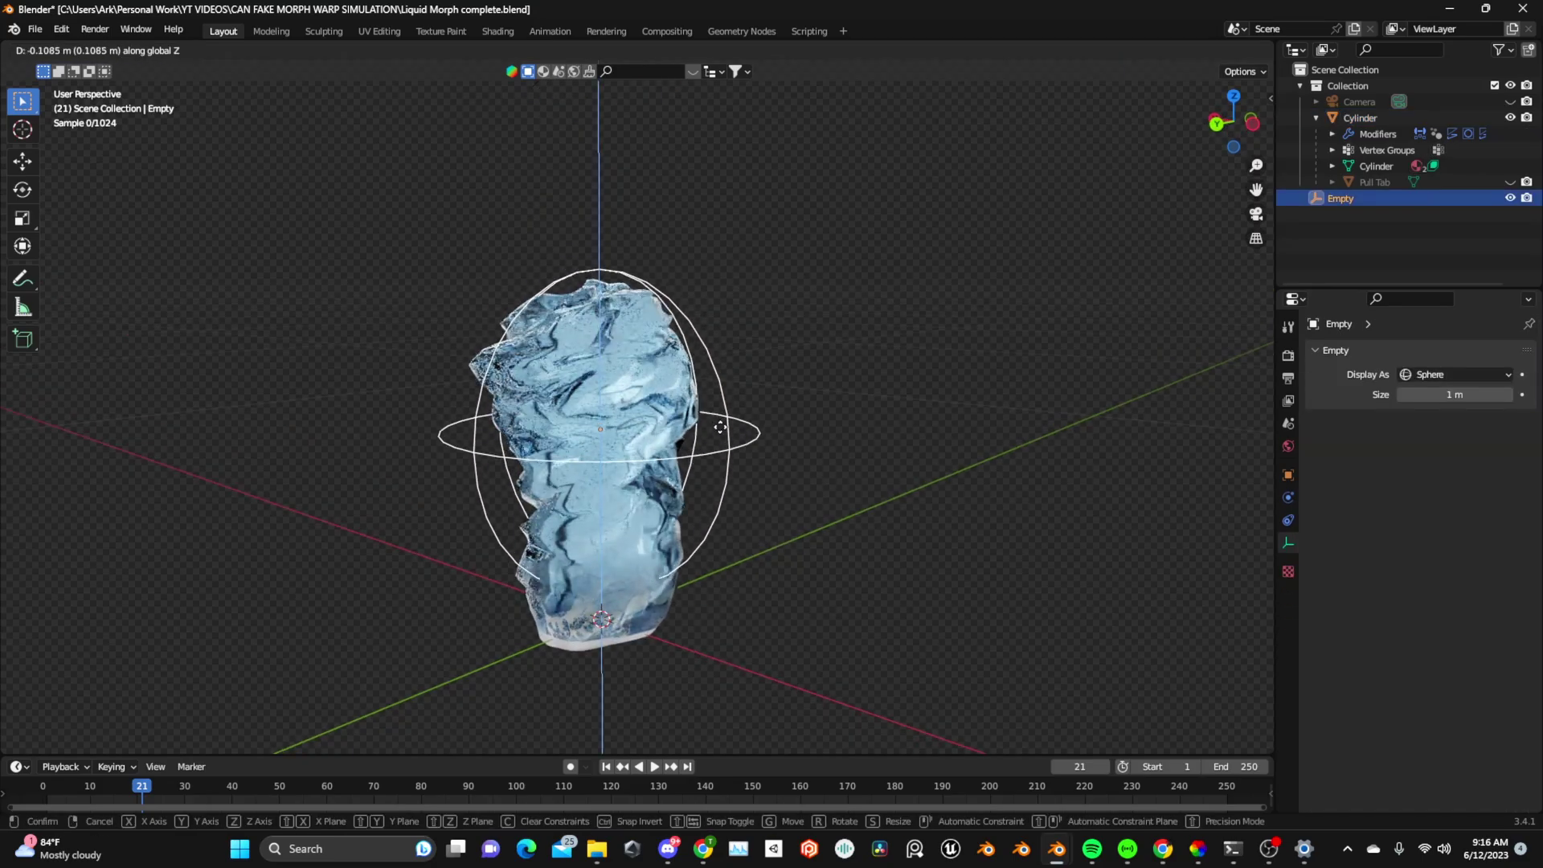
left_click(743, 530)
middle_click_drag(743, 530, 817, 473)
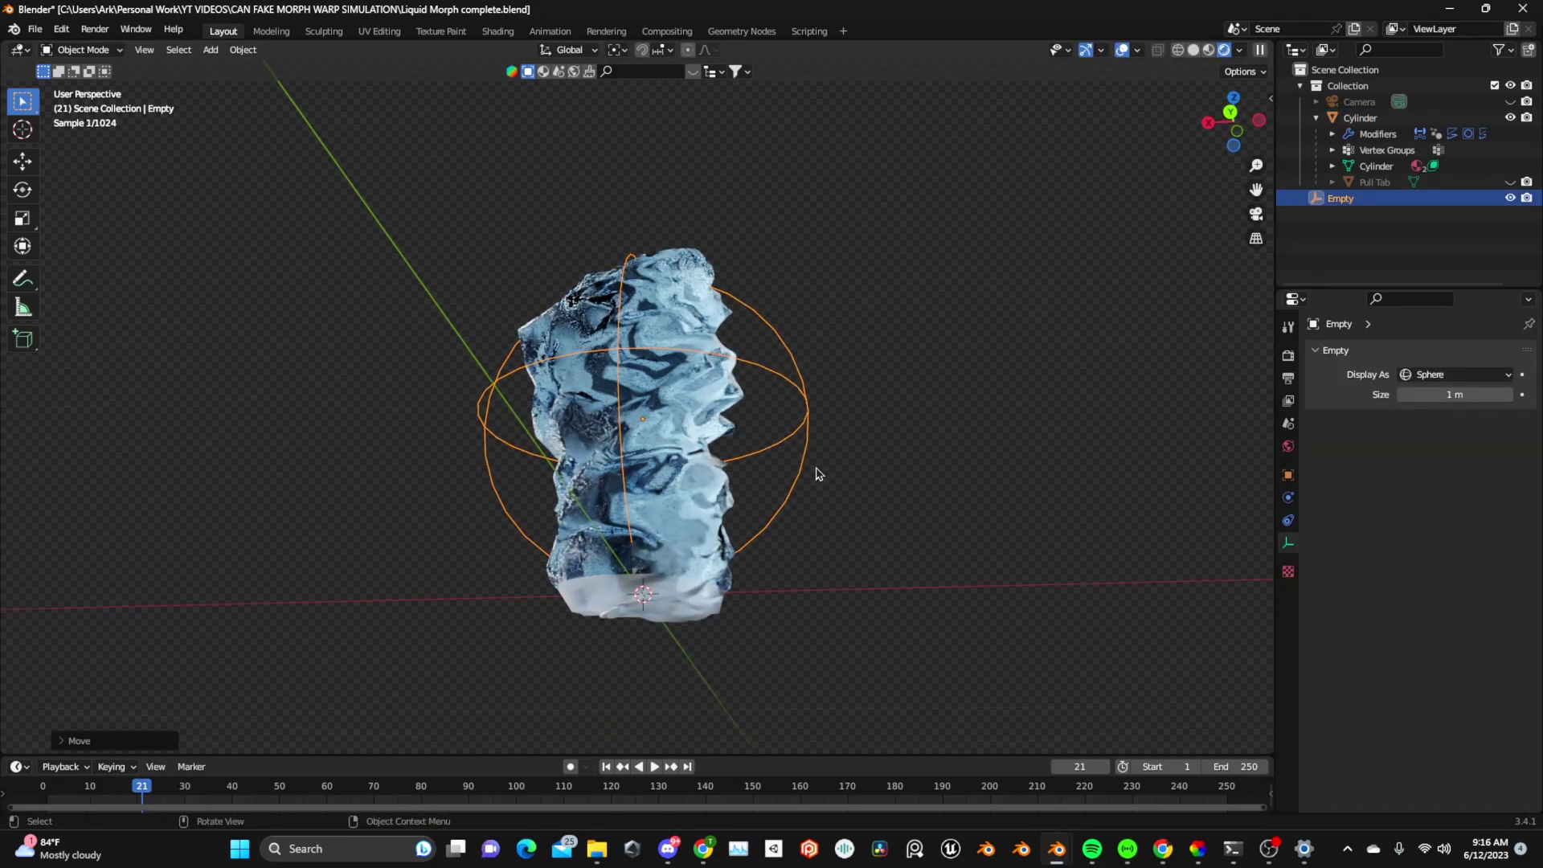